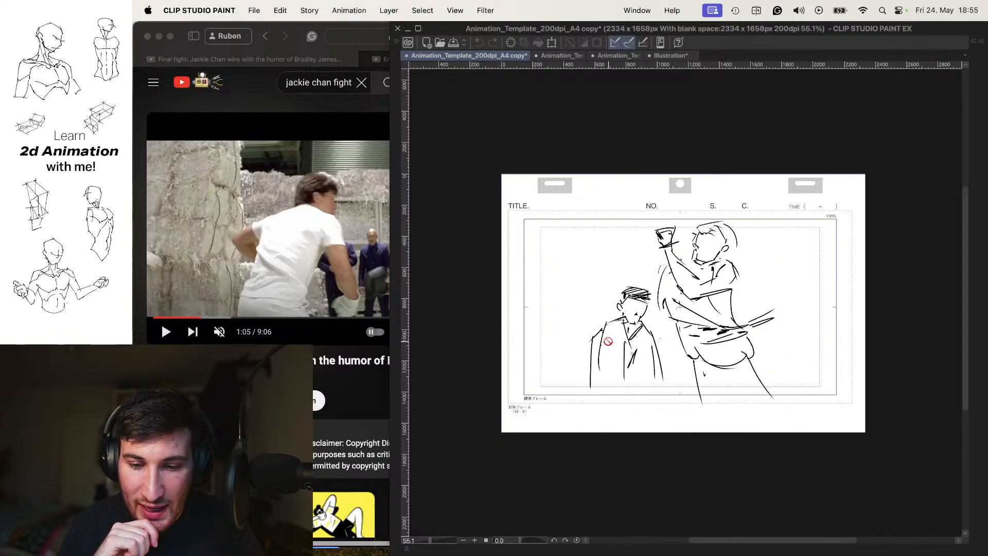
Step: Switch to the Animation_Template_200dpi_A4 copy 2 document and briefly view the A Copy 2 folder's drawing
key("Tab")
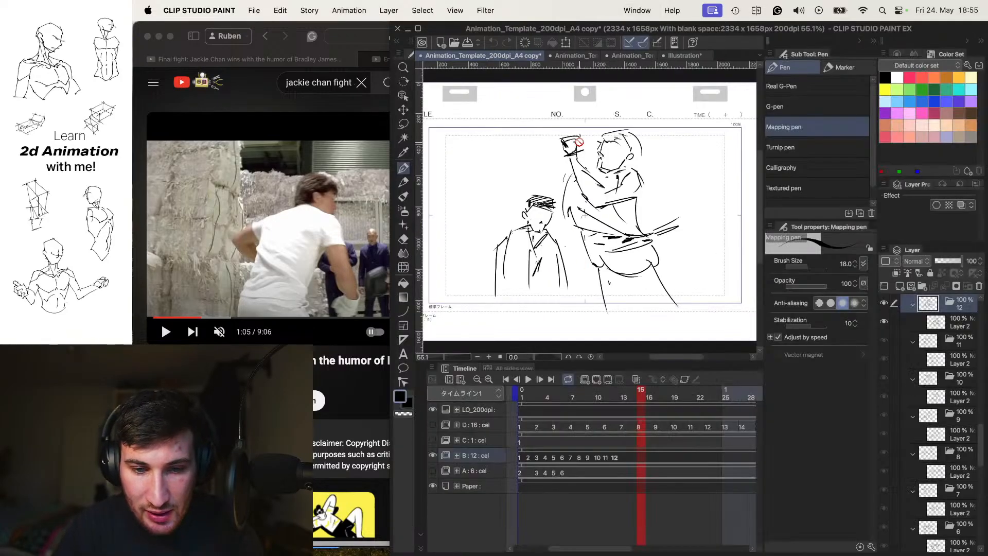
left_click(579, 54)
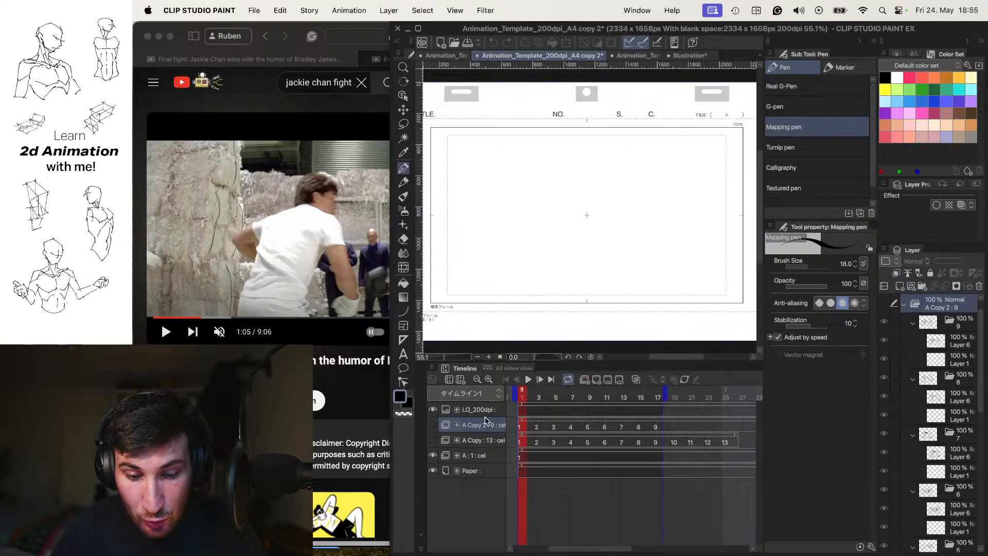
left_click(432, 425)
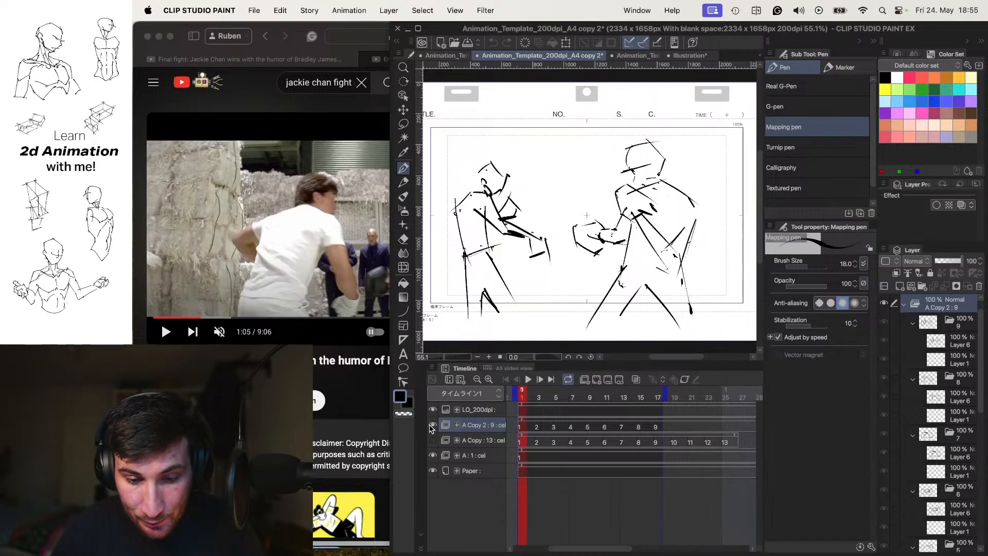
left_click(433, 424)
Step: Make the A Copy animation folder visible and play its fight animation with the palettes hidden
left_click(432, 440)
left_click(433, 440)
left_click(433, 440)
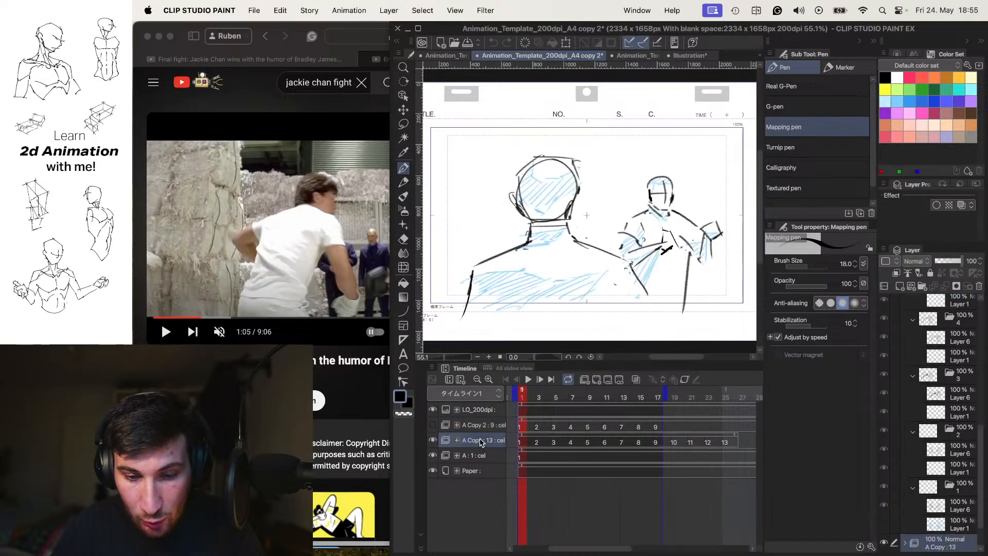
key("Tab")
key("space")
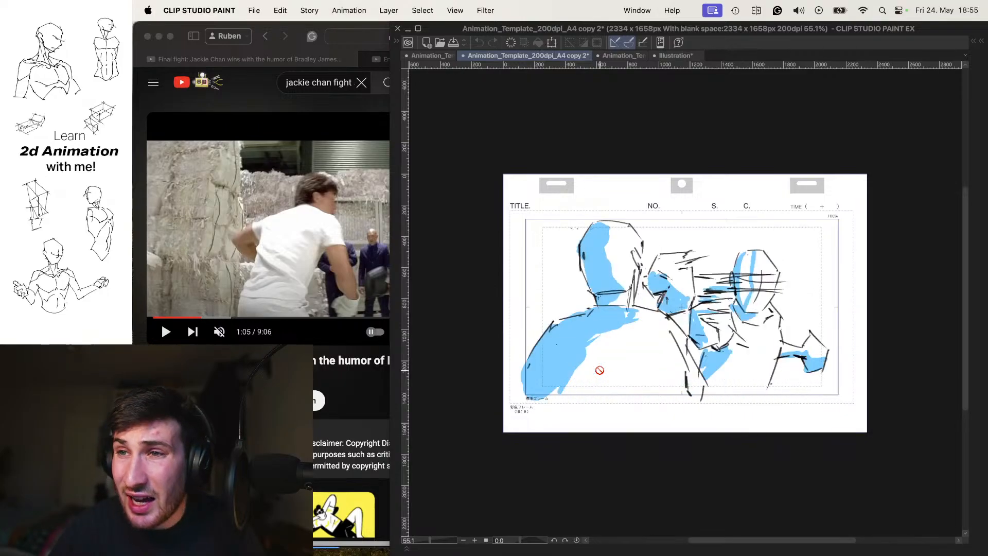
Step: Hide the A Copy folder, show A Copy 2 instead and play its animation without the palettes
key("Tab")
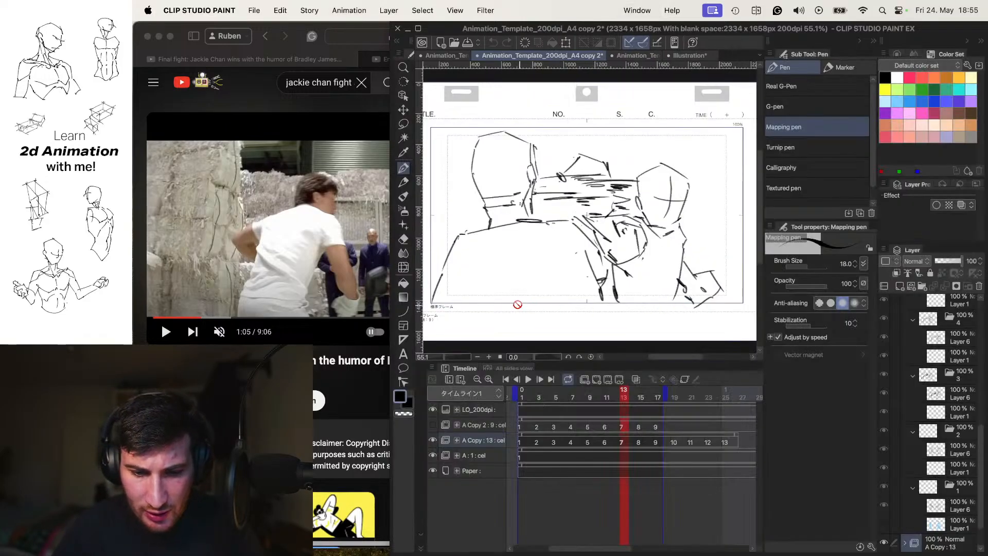
left_click(433, 440)
left_click(433, 425)
left_click(485, 426)
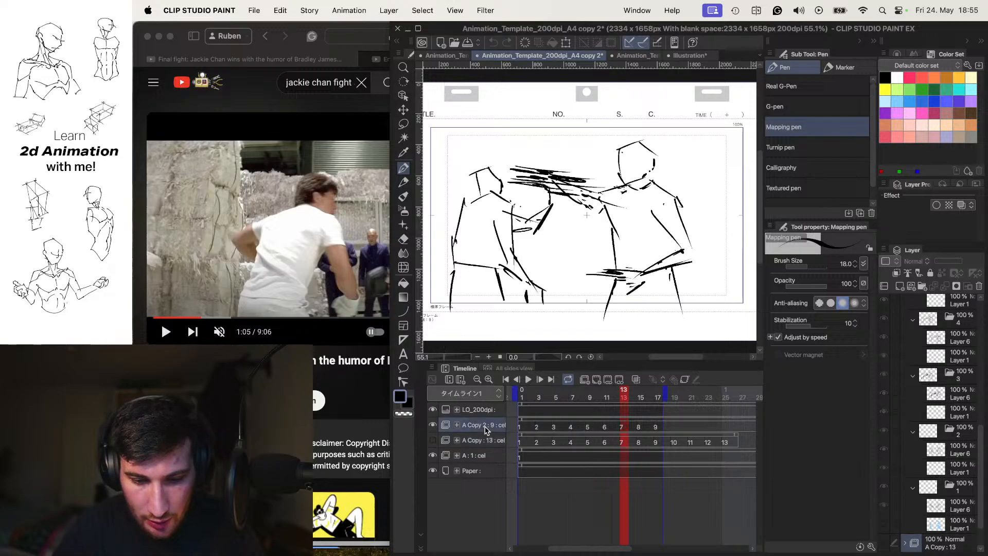
key("Tab")
key("space")
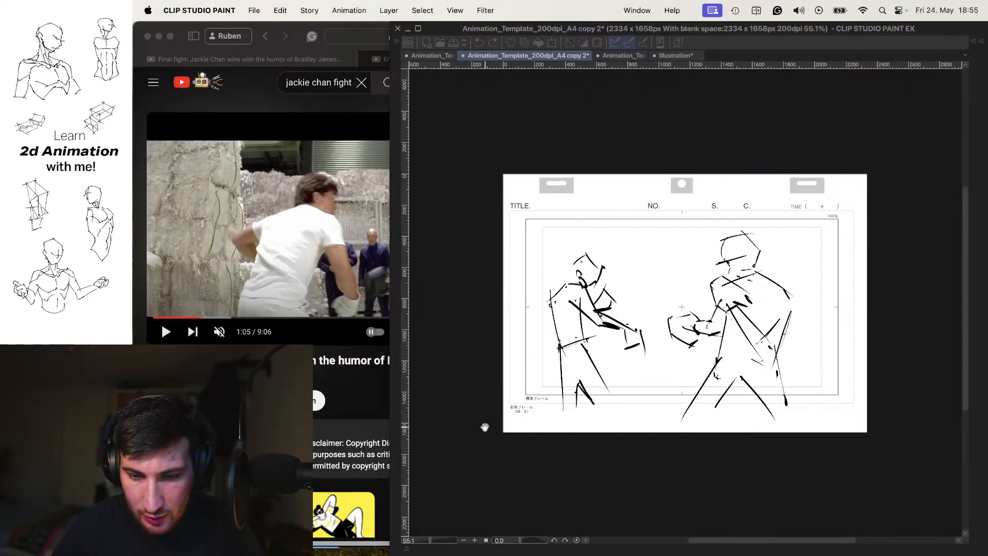
Step: Compare the A Copy 2 punch drawings by going back and forth between frames 9 and 13
key("Tab")
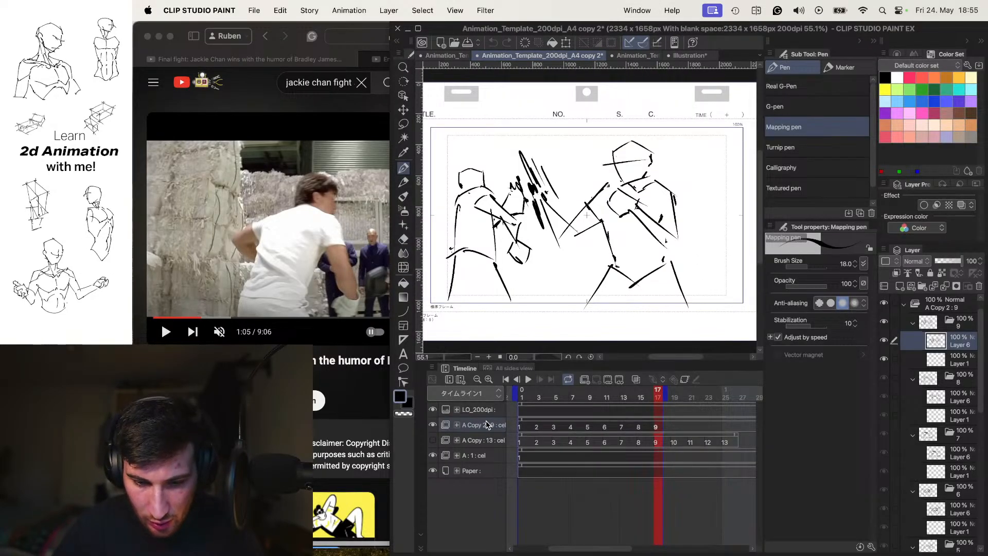
left_click(588, 398)
key("Right")
key("Left")
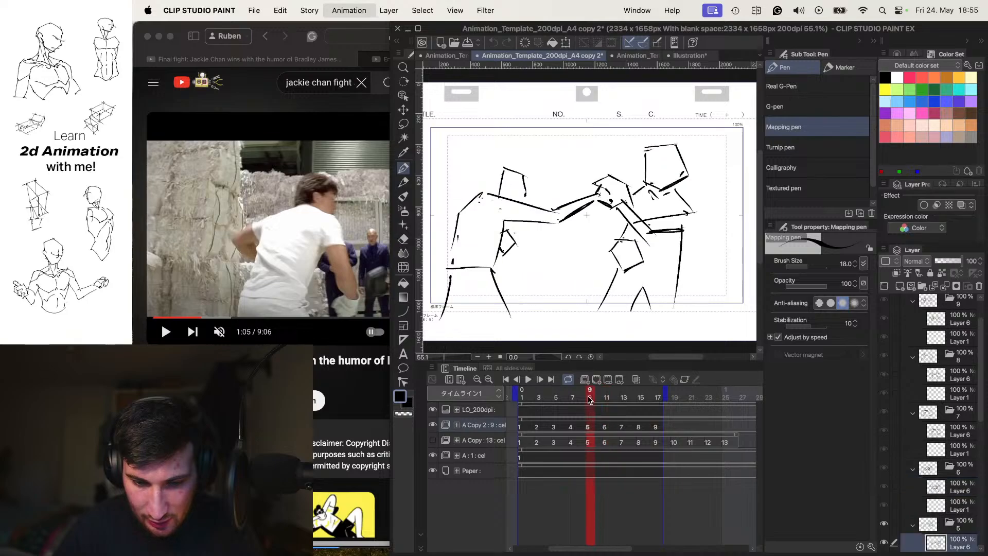
key("Right")
key("Left")
key("Right")
key("Left")
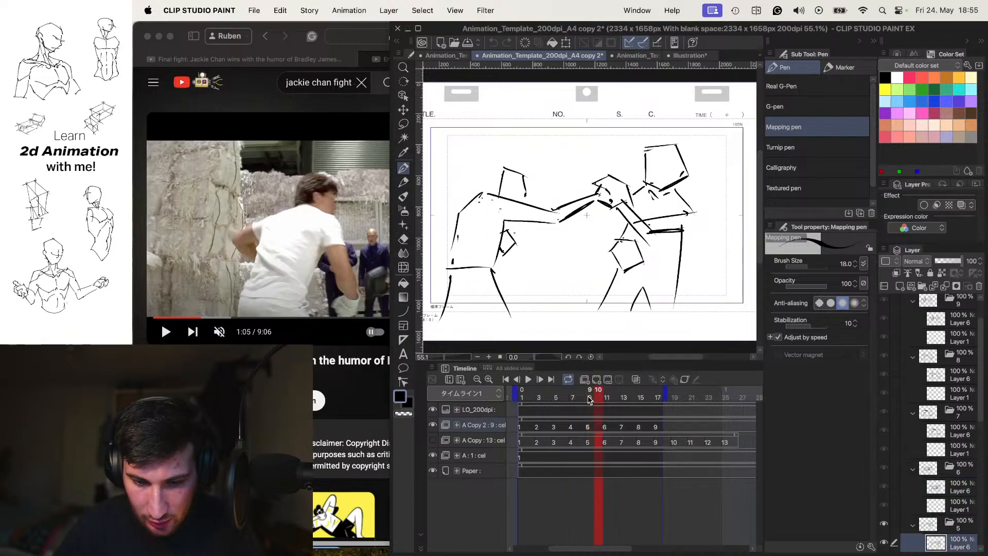
key("Right")
key("Right")
key("Left")
key("Right")
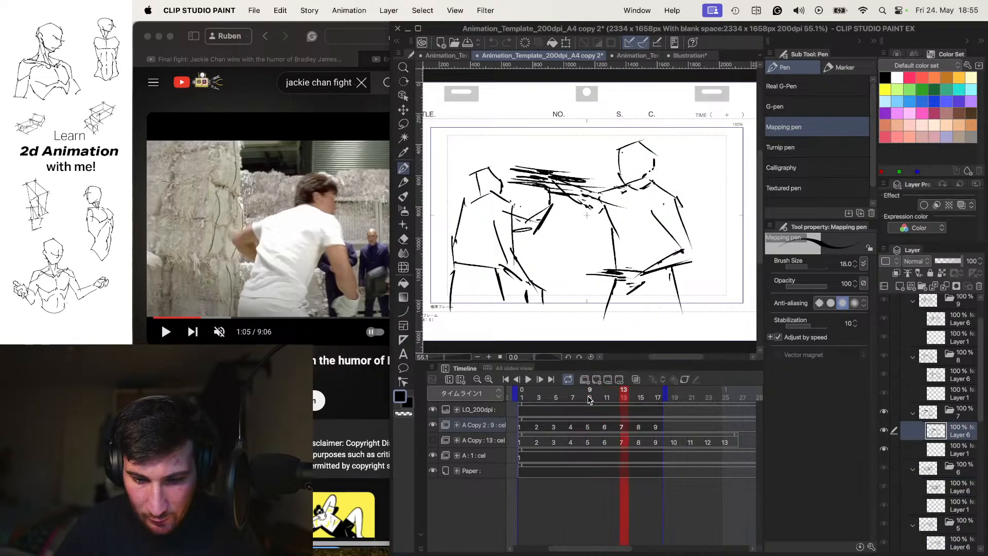
key("Left")
Step: Watch the A Copy 2 animation loop with the palettes hidden, and stop the playback
key("Tab")
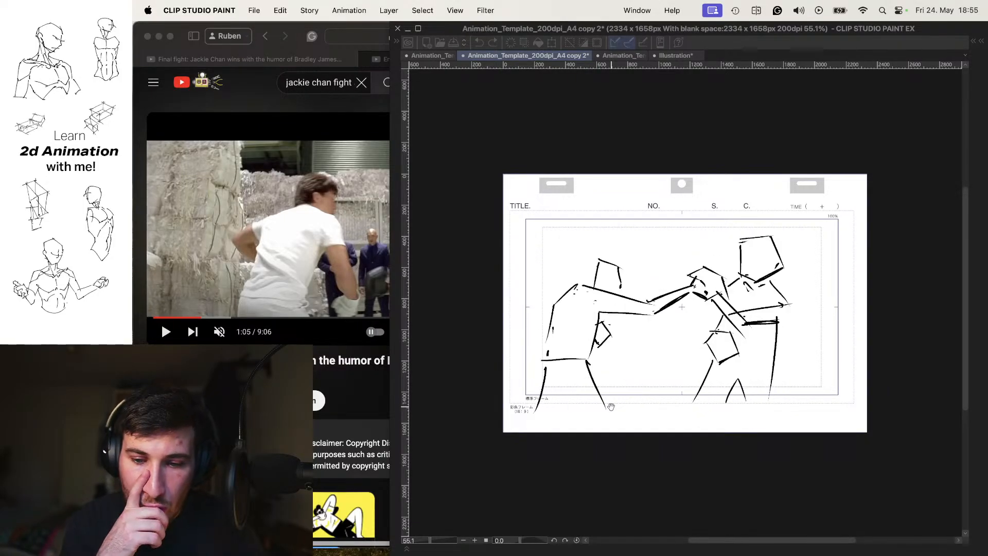
key("Right")
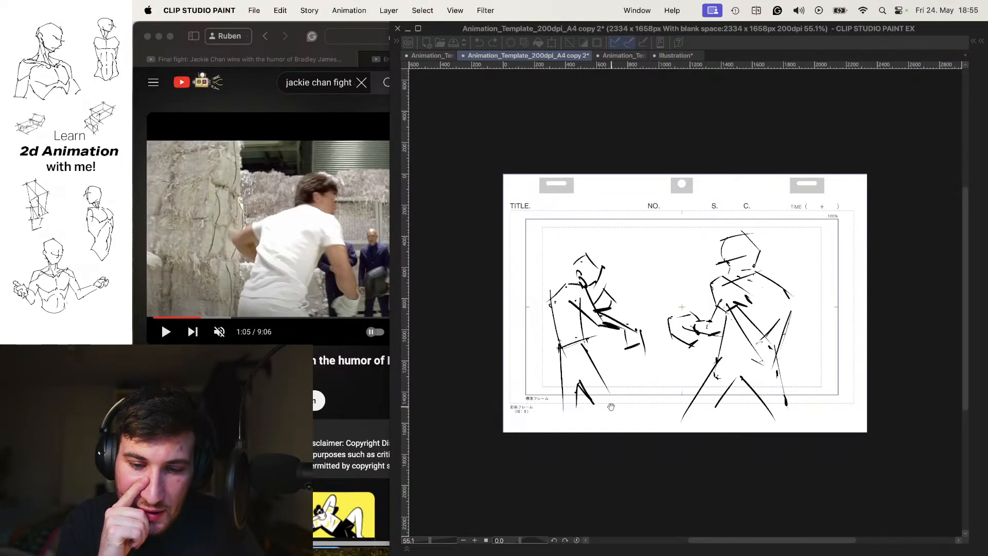
key("Left")
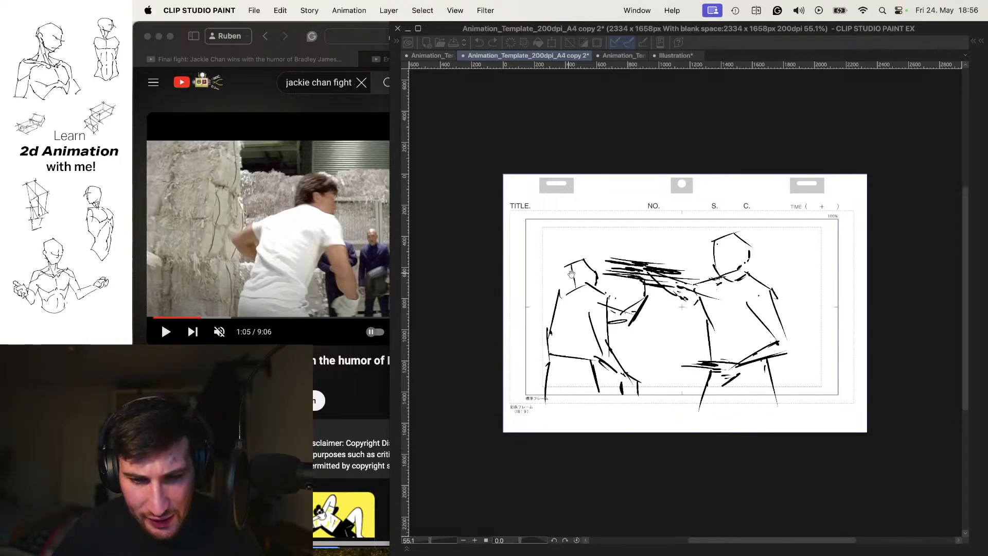
key("space")
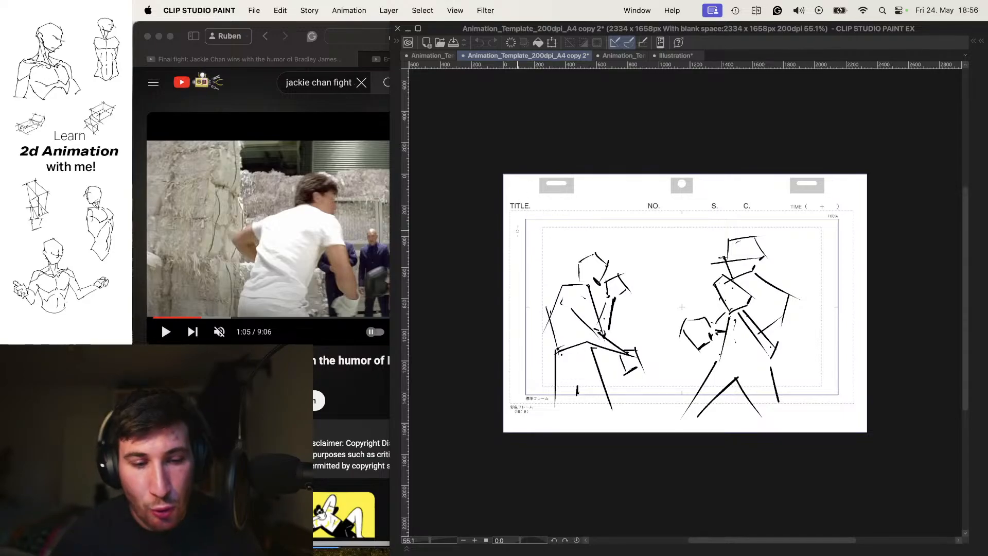
Step: Switch to the YouTube fight video in Safari and examine the shot change around 1:05 frame by frame
left_click(373, 424)
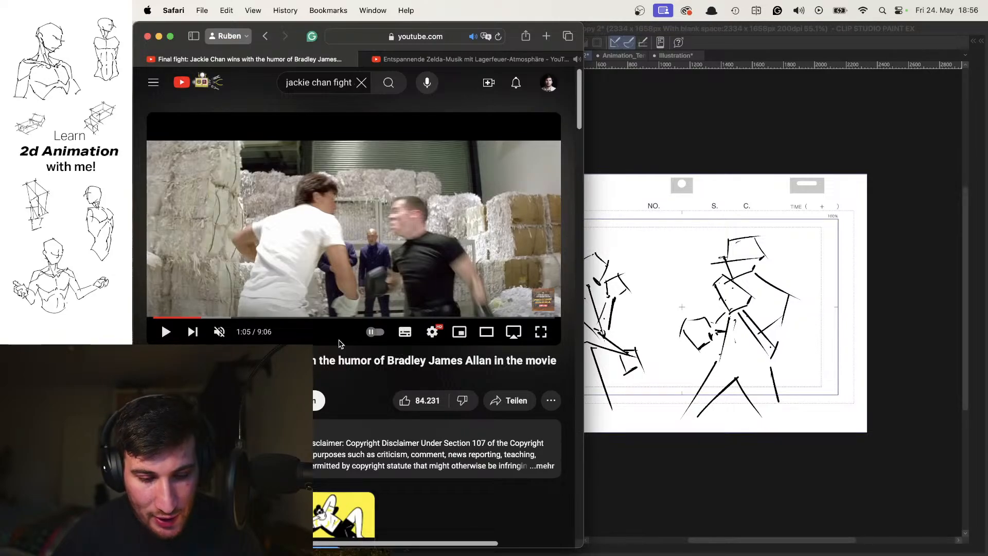
key("period")
key("period")
key("comma")
key("comma")
key("comma")
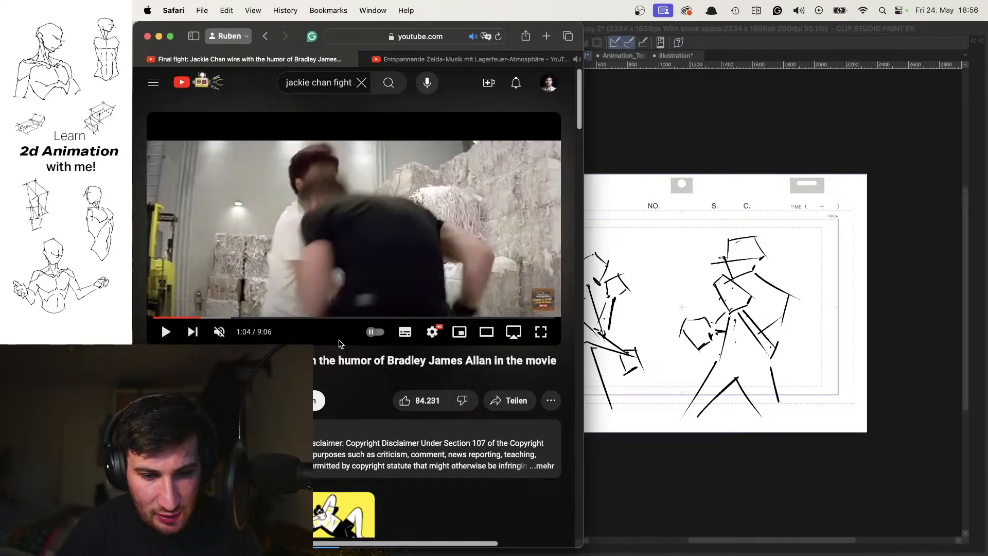
key("period")
key("period")
key("period")
key("period")
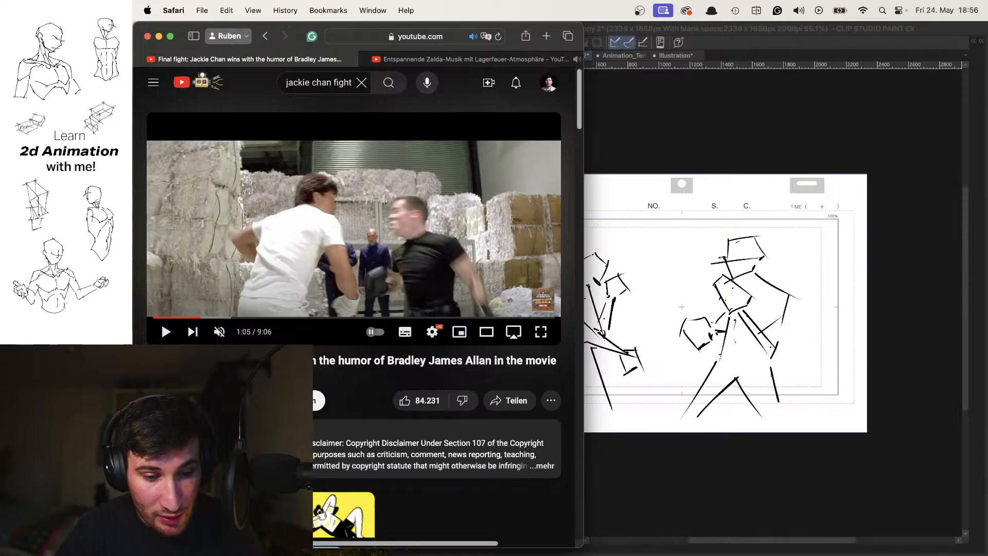
Step: Play the fight video onward from 1:05, rewind it to 1:00 and replay the exchange in short bursts
key("space")
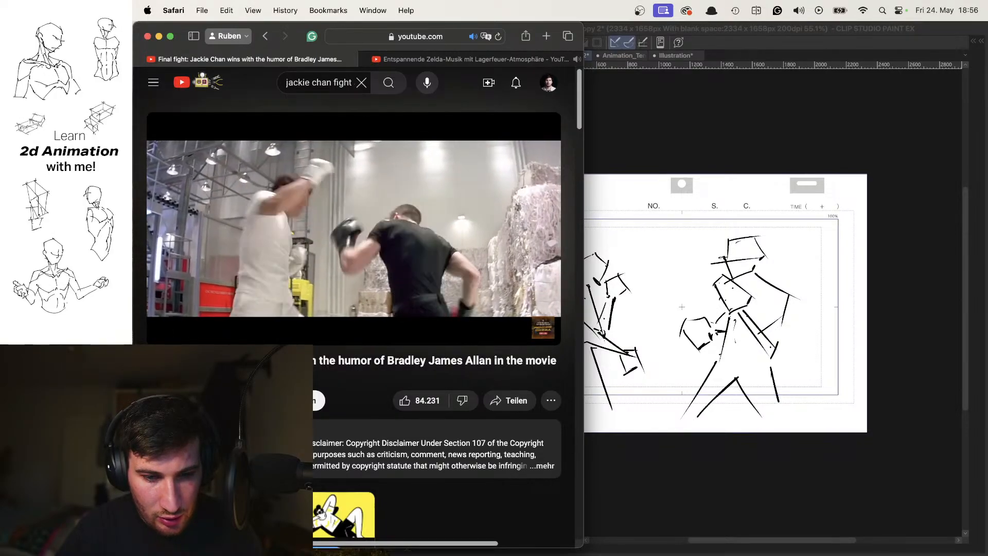
key("space")
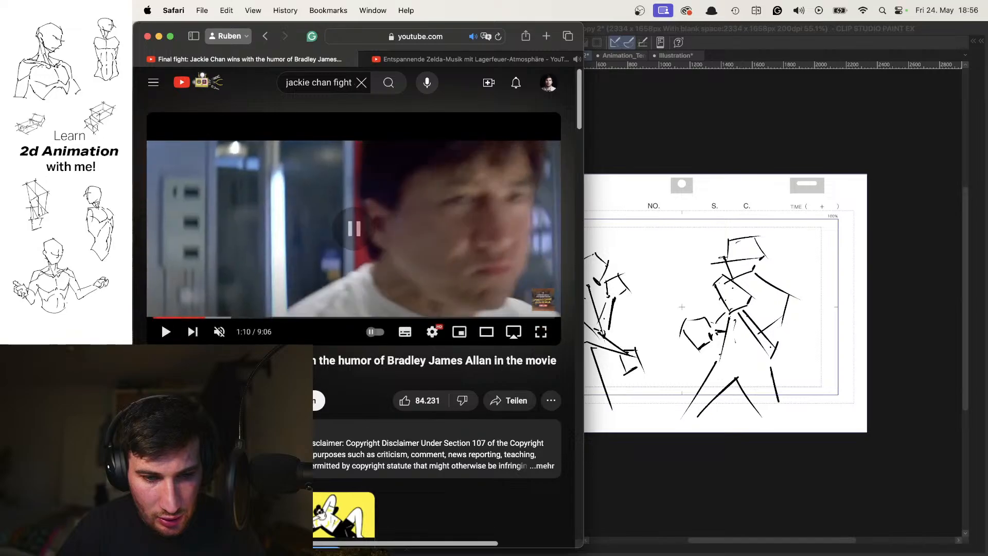
key("Left")
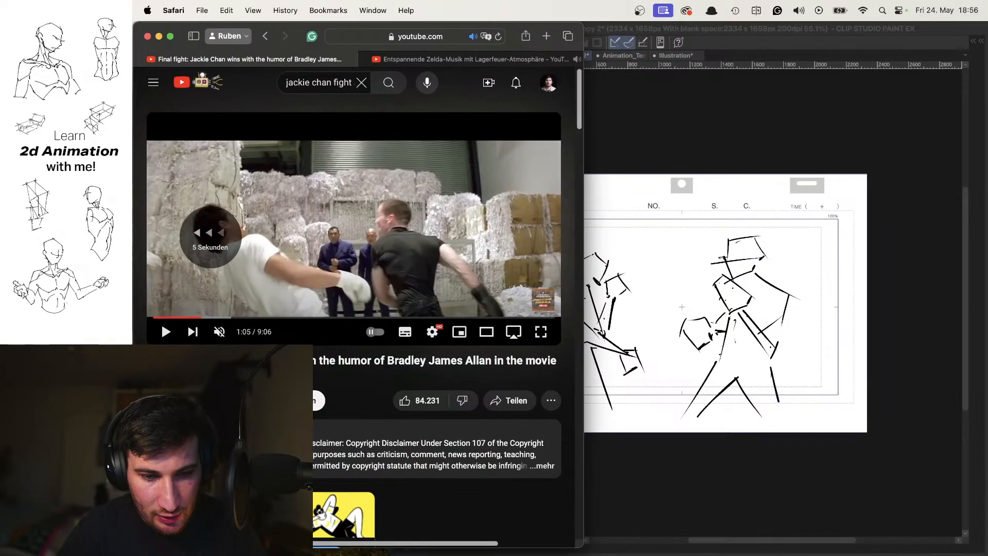
key("Left")
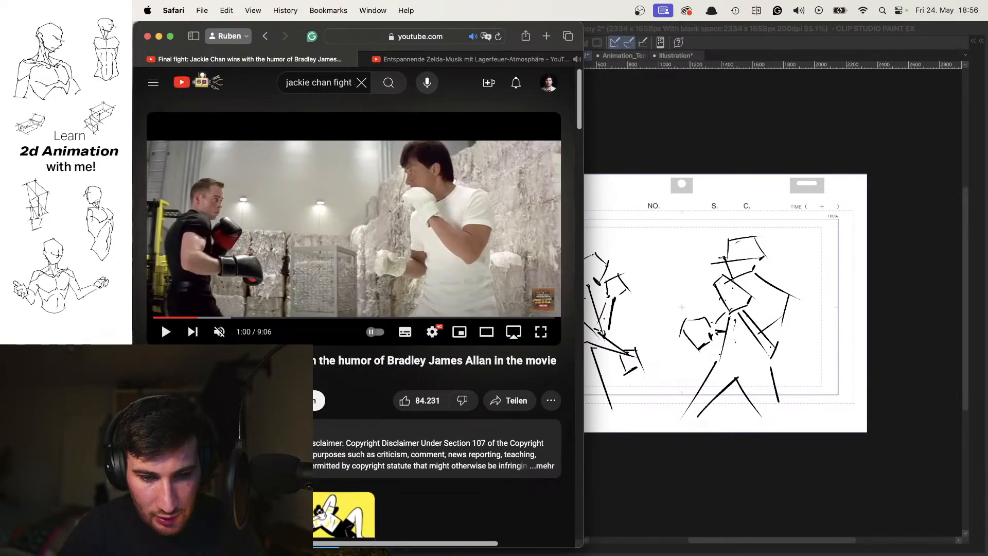
key("space")
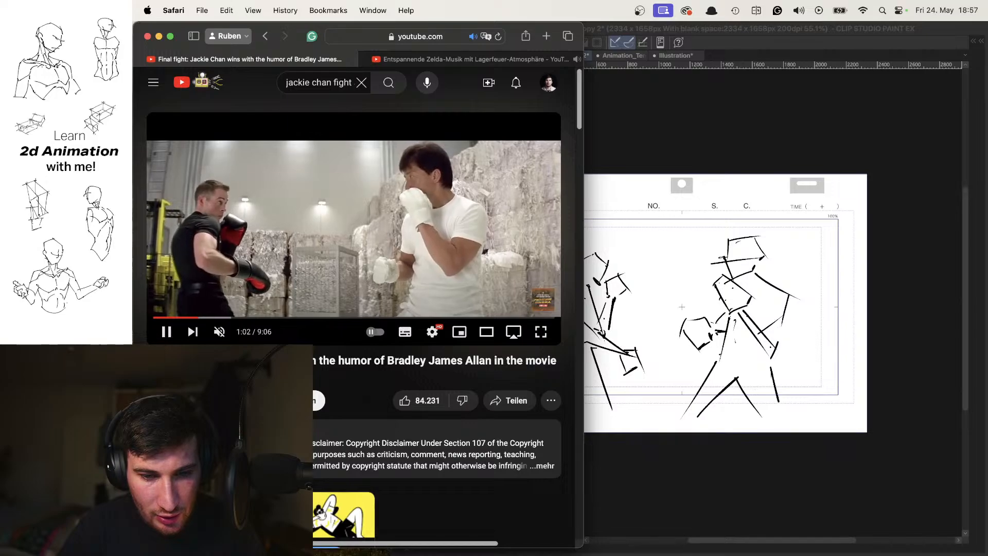
key("space")
key("space")
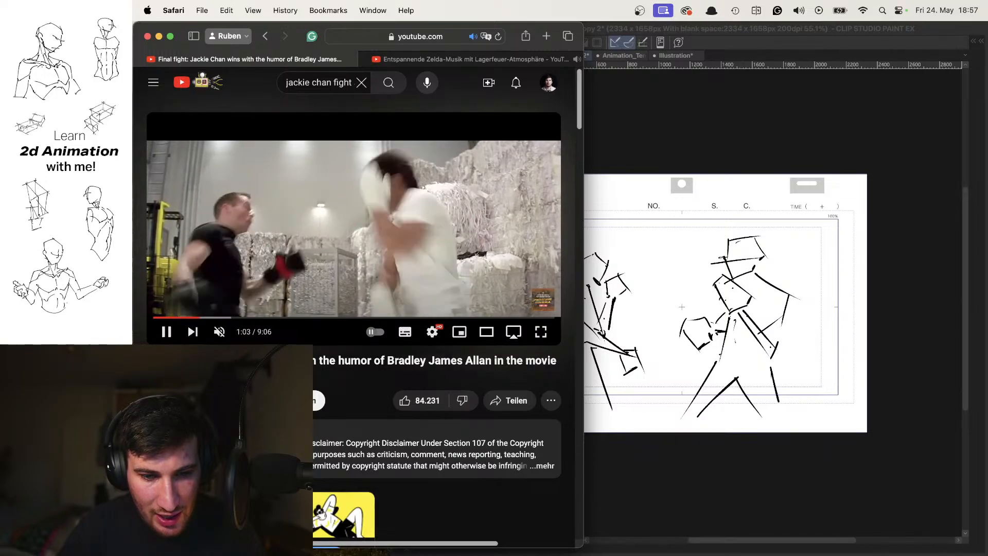
key("space")
key("space")
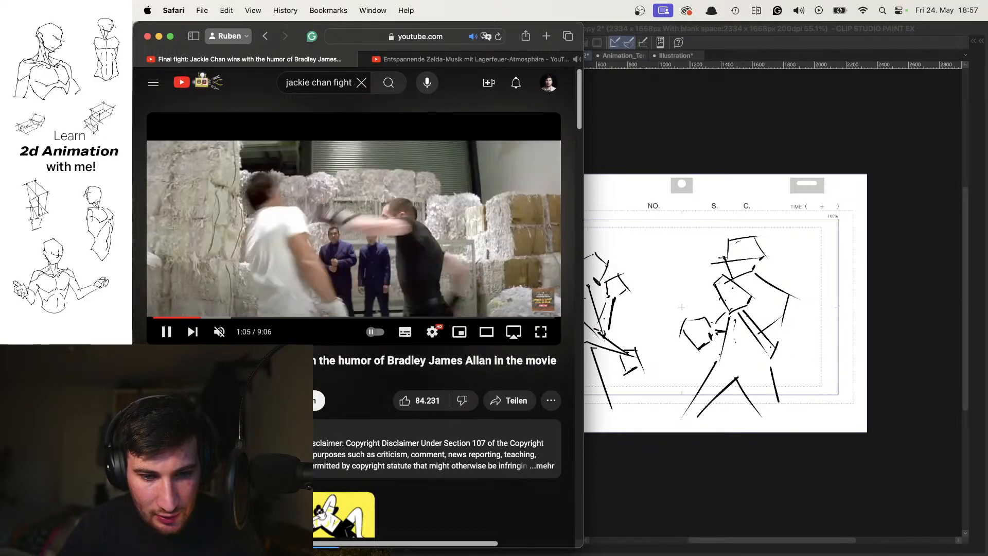
Step: Pause the video and locate the 1:05 frame where the two fighters face each other, moving frame by frame
key("space")
key("comma")
key("comma")
key("comma")
key("comma")
key("comma")
key("comma")
key("comma")
key("comma")
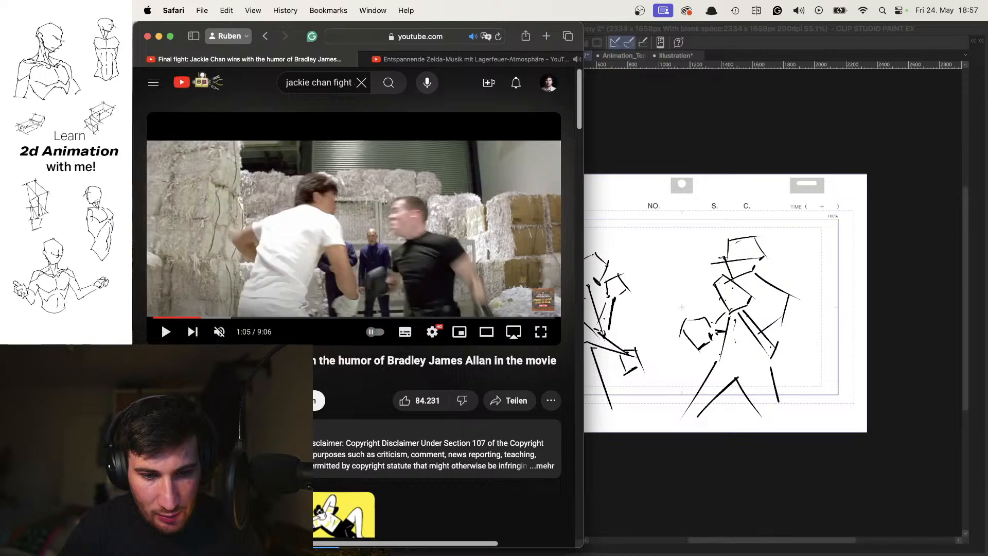
key("period")
key("period")
key("period")
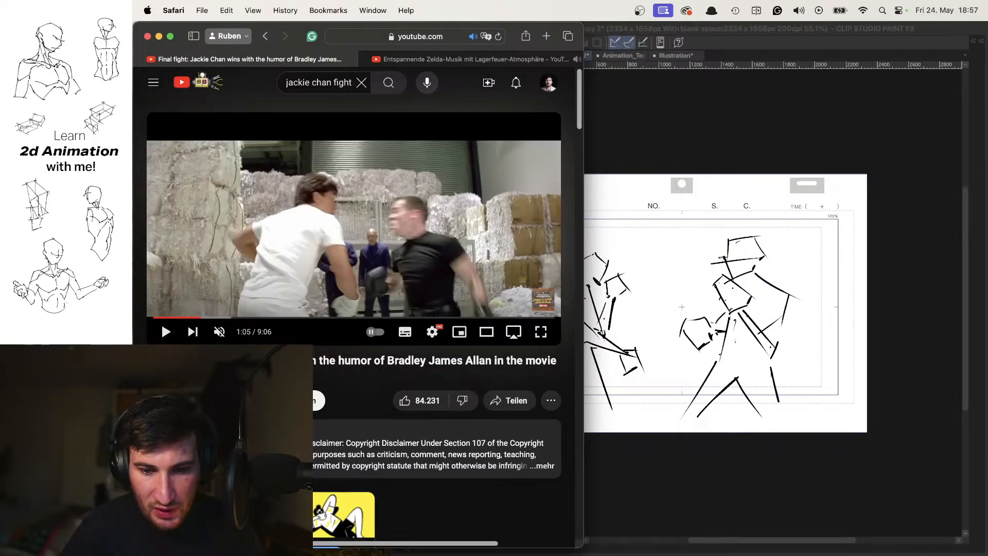
Step: Narrow the Clip Studio Paint window and shift the Safari window so both fighters are visible beside the canvas
left_click(745, 263)
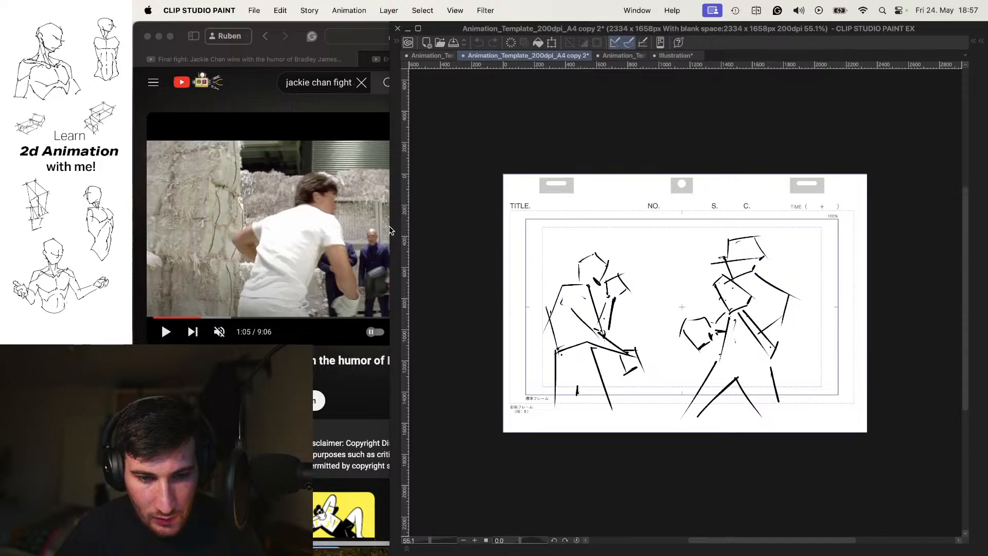
mouse_move(390, 226)
left_mouse_down()
mouse_move(489, 195)
mouse_move(543, 198)
mouse_move(434, 200)
left_mouse_up()
left_click(349, 376)
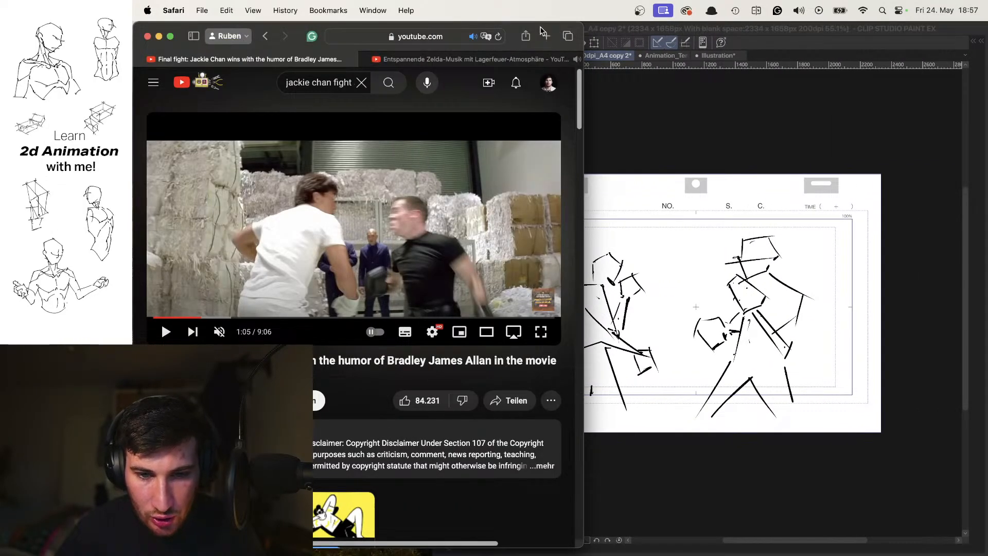
left_click_drag(535, 33, 501, 36)
left_click(566, 133)
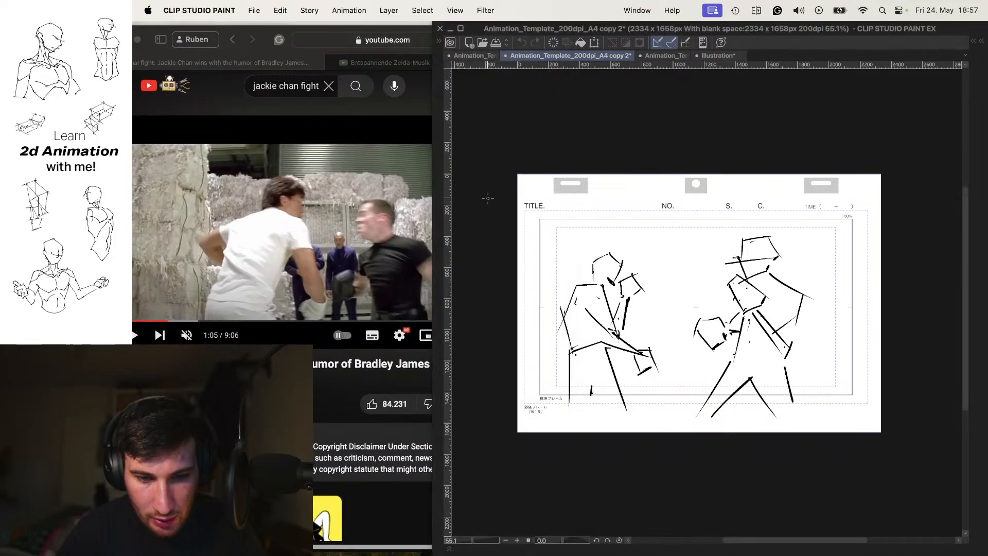
left_click_drag(432, 221, 527, 206)
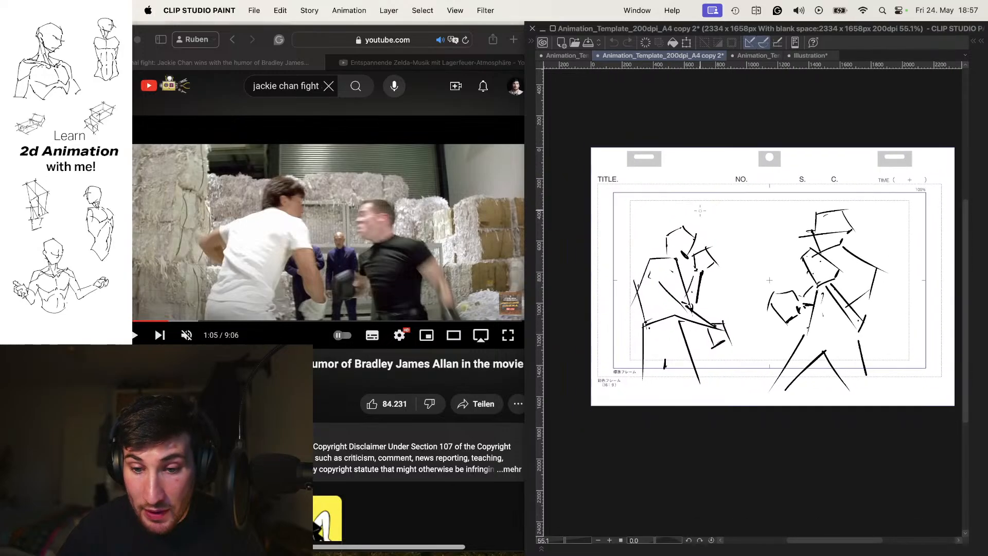
Step: Switch to the blank Animation_Template_200dpi_A4 copy 3 document in Clip Studio Paint
left_click(758, 55)
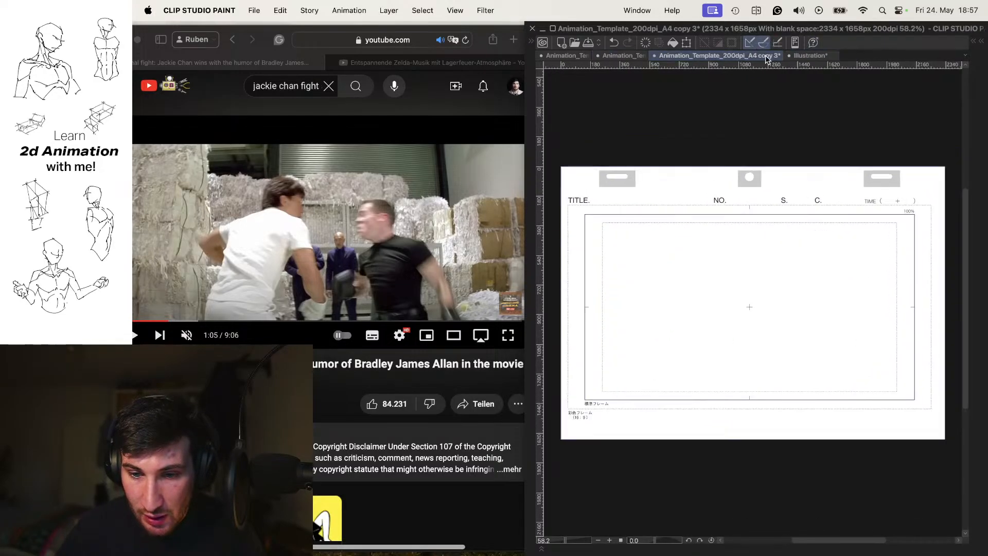
key("Tab")
key("Tab")
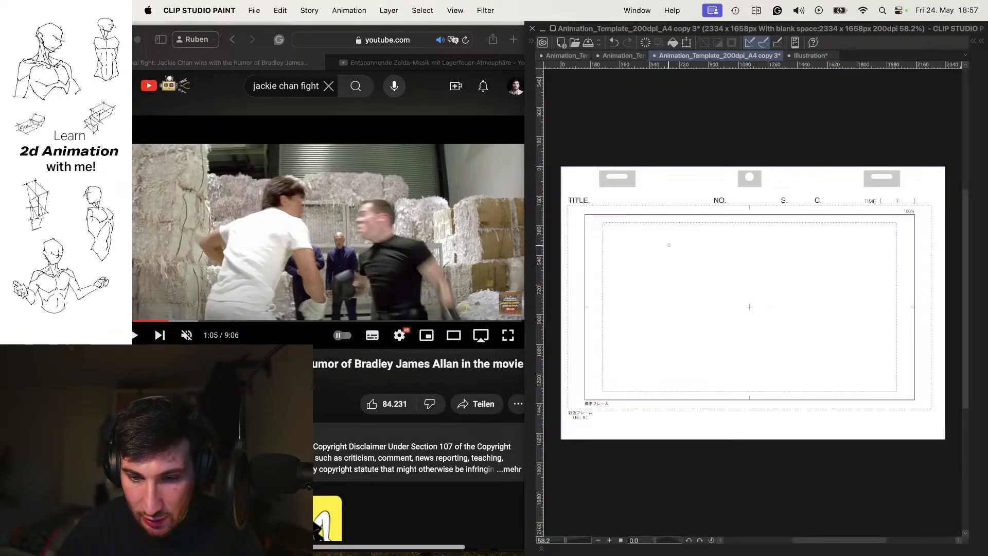
key("super+z")
mouse_move(640, 260)
left_mouse_down()
mouse_move(707, 291)
mouse_move(772, 348)
left_mouse_up()
key("super+z")
Step: Sketch the white-shirted fighter's head, shoulders and torso outline with the Mapping pen on the left half of the template
key("Tab")
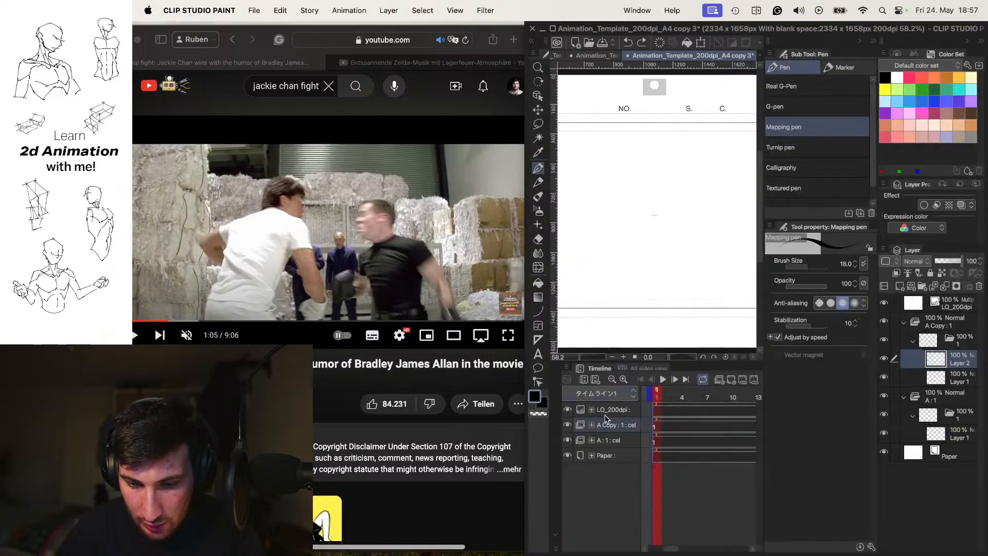
key("Tab")
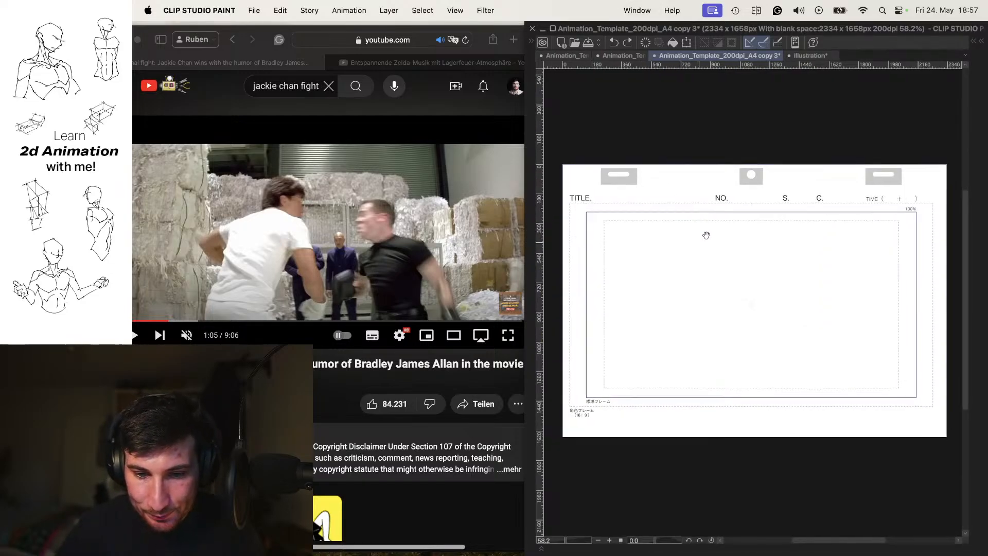
left_click_drag(782, 245, 730, 235)
left_click_drag(651, 248, 704, 237, "super")
mouse_move(696, 230)
left_mouse_down("super")
mouse_move(679, 236)
mouse_move(690, 215)
mouse_move(677, 223)
mouse_move(643, 210)
mouse_move(668, 218)
mouse_move(691, 190)
mouse_move(707, 227)
mouse_move(684, 198)
left_mouse_up("super")
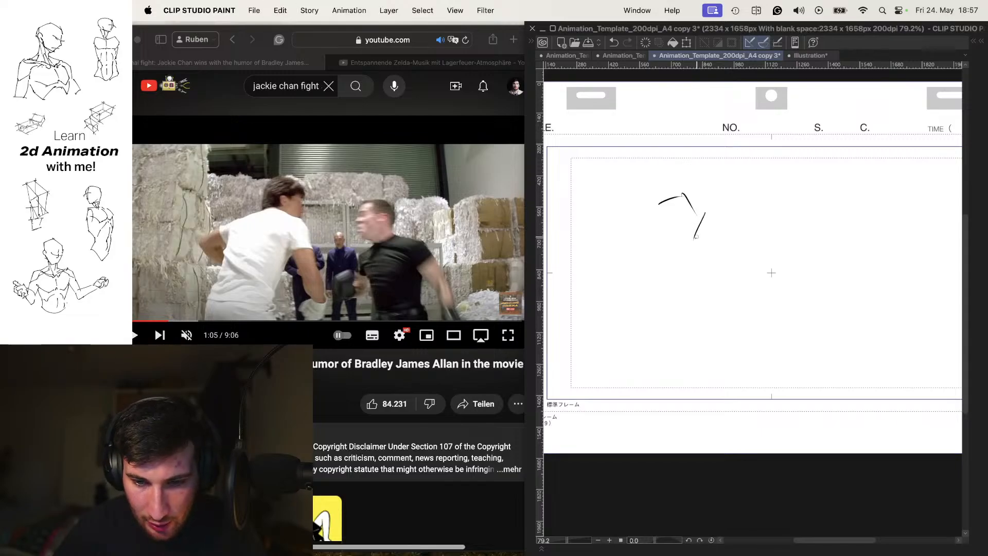
mouse_move(659, 203)
left_mouse_down()
mouse_move(671, 236)
mouse_move(689, 236)
mouse_move(713, 267)
mouse_move(708, 258)
mouse_move(706, 284)
left_mouse_up()
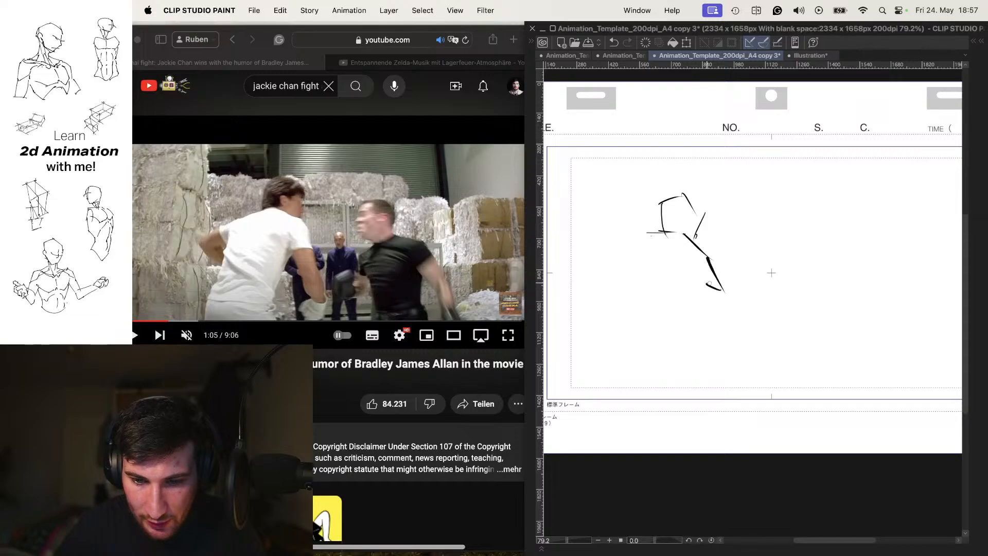
mouse_move(647, 230)
left_mouse_down()
mouse_move(618, 254)
mouse_move(630, 260)
mouse_move(634, 247)
mouse_move(608, 336)
mouse_move(633, 329)
mouse_move(624, 331)
mouse_move(672, 334)
left_mouse_up()
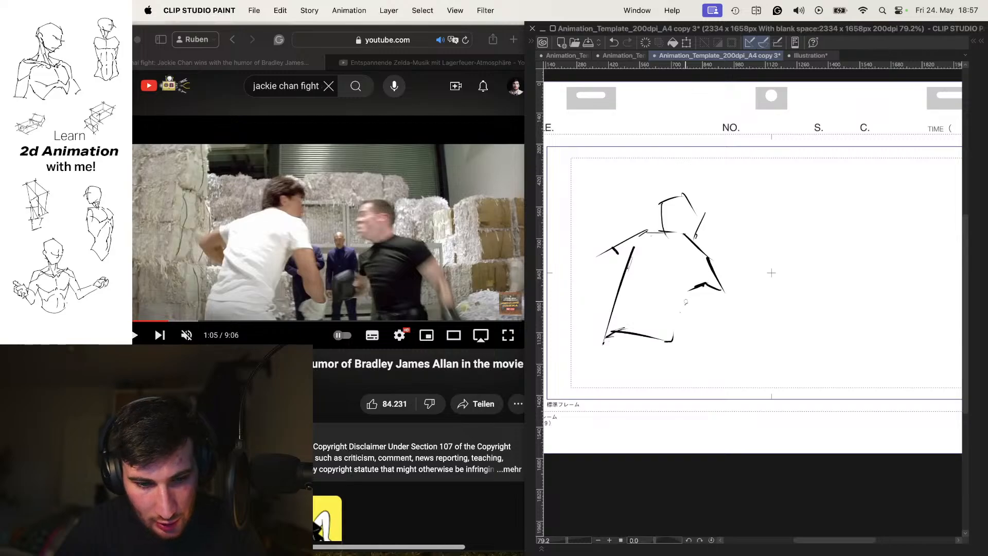
Step: Close the front edge of the white-shirted fighter's torso and sketch both upper legs below the shirt hem
mouse_move(684, 286)
left_mouse_down()
mouse_move(685, 354)
mouse_move(668, 356)
mouse_move(701, 405)
left_mouse_up()
left_click_drag(679, 355, 698, 398)
key("super+z")
key("super+z")
left_click_drag(682, 353, 705, 409)
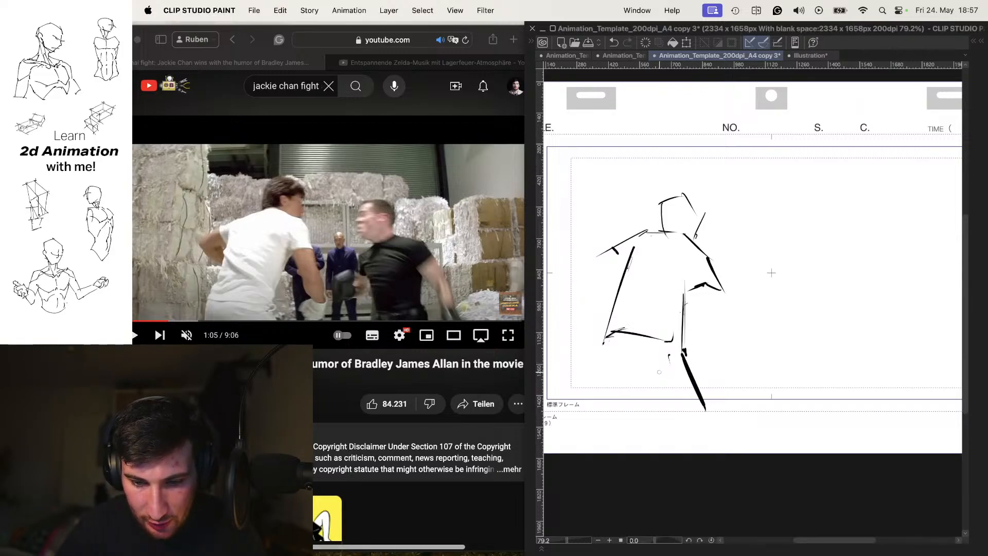
mouse_move(606, 350)
left_mouse_down()
mouse_move(591, 414)
mouse_move(654, 410)
left_mouse_up()
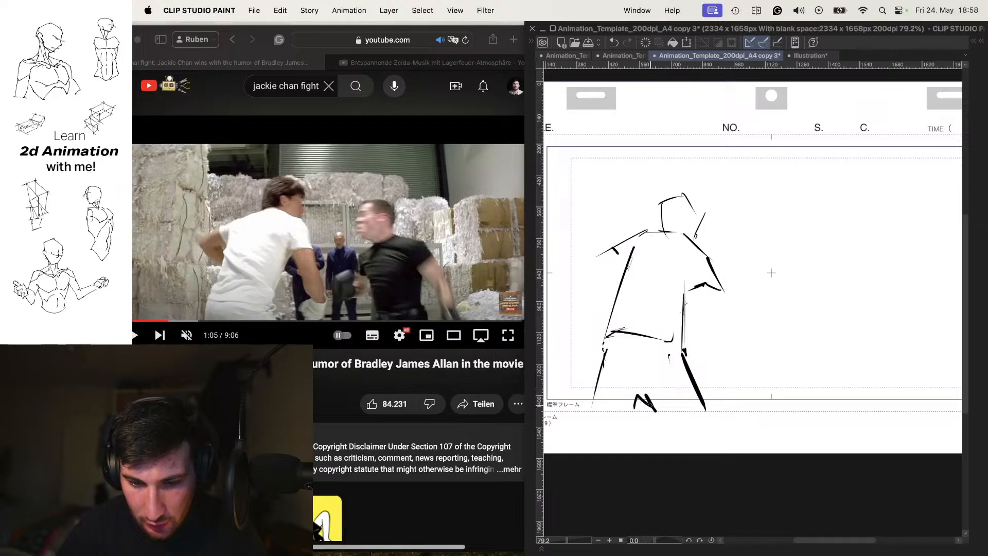
Step: Sketch the white-shirted fighter's bent rear arm and his front arm reaching down into a fist
left_click_drag(654, 317, 670, 314)
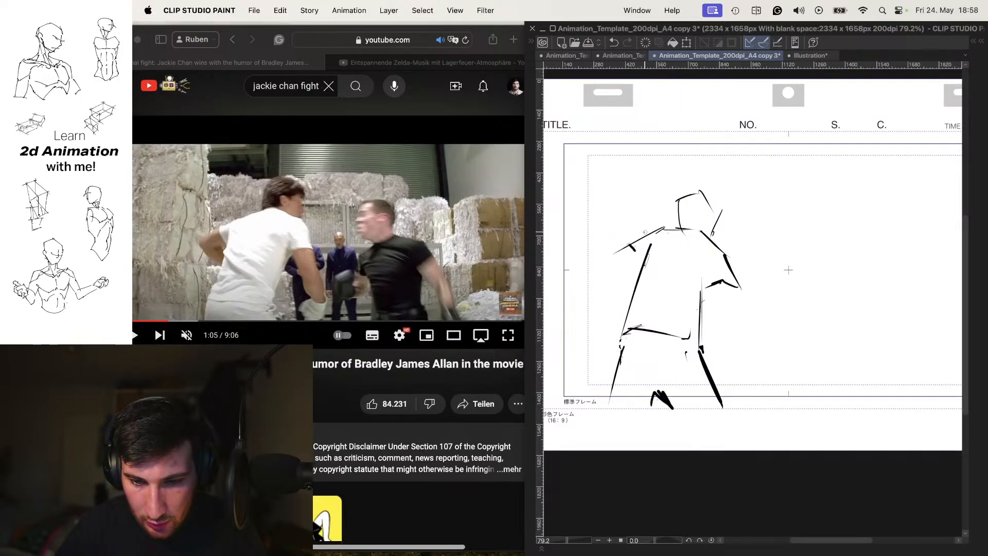
mouse_move(645, 233)
left_mouse_down()
mouse_move(591, 268)
mouse_move(635, 281)
mouse_move(630, 299)
mouse_move(633, 265)
left_mouse_up()
key("super+z")
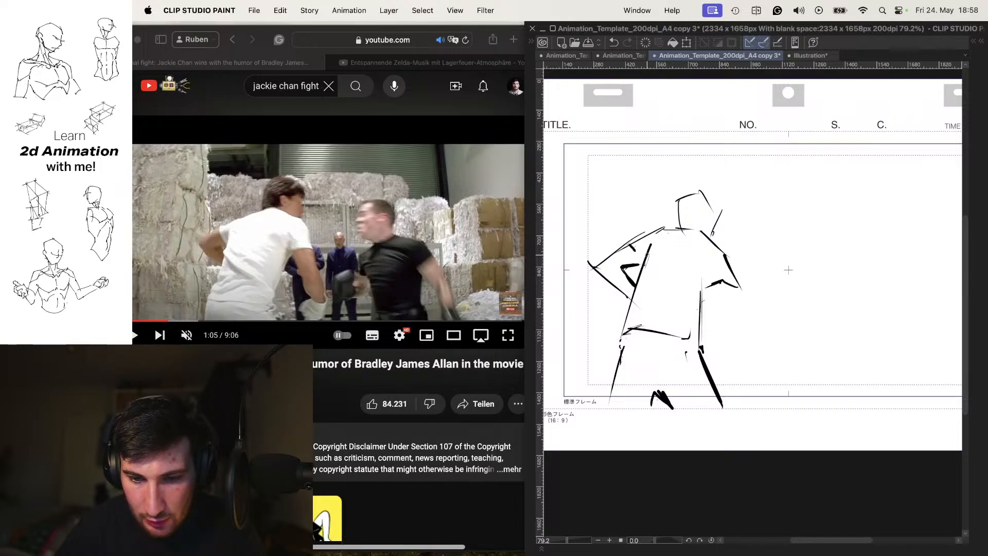
mouse_move(720, 245)
left_mouse_down()
mouse_move(695, 242)
mouse_move(726, 320)
left_mouse_up()
left_click_drag(679, 279, 724, 315)
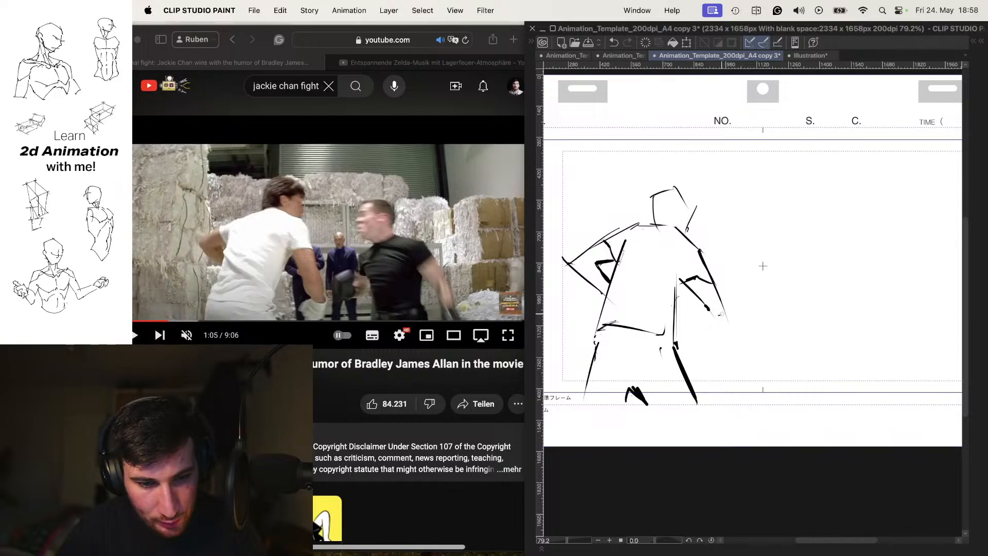
mouse_move(705, 317)
left_mouse_down()
mouse_move(727, 340)
mouse_move(700, 352)
mouse_move(719, 367)
mouse_move(735, 356)
left_mouse_up()
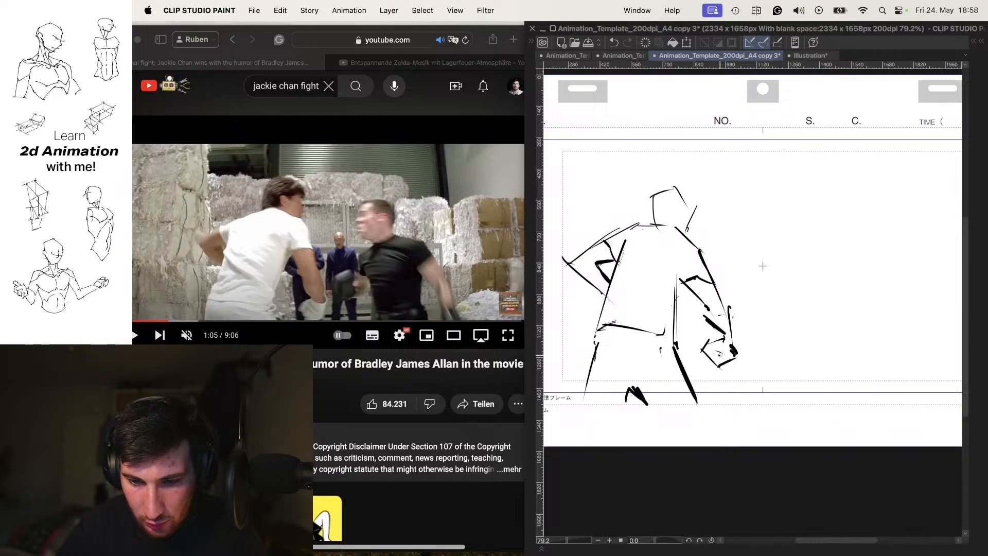
Step: Add a crease at the white-shirted fighter's front sleeve and mark the eye line and jaw on his face
left_click_drag(762, 265, 783, 273)
left_click_drag(698, 265, 702, 289)
left_click_drag(661, 253, 665, 256)
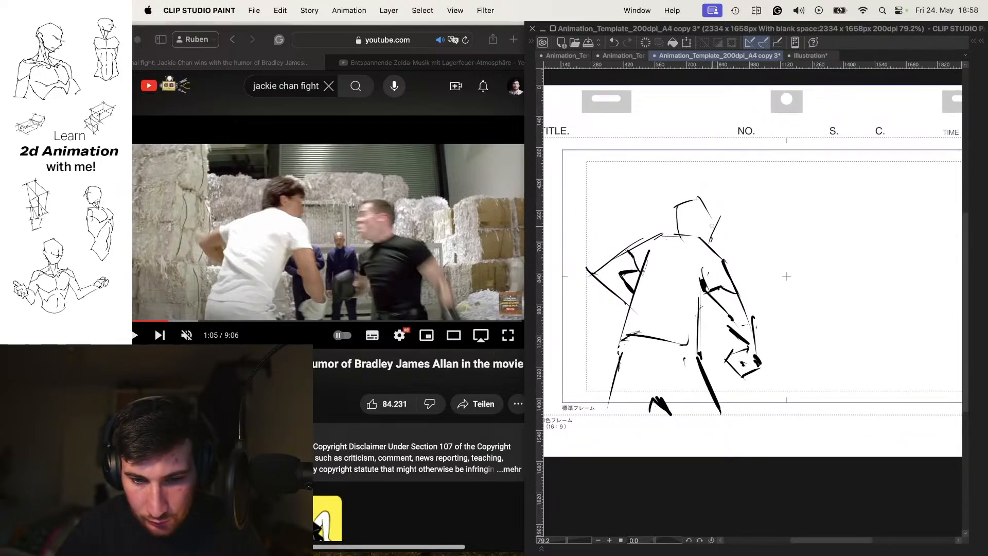
left_click_drag(706, 220, 698, 222)
key("super+z")
key("super+z")
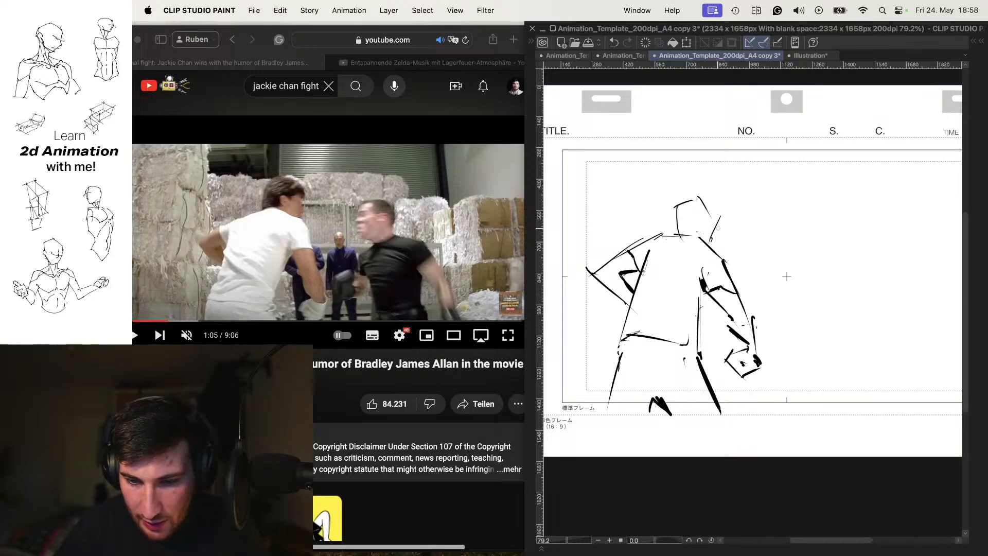
mouse_move(712, 225)
left_mouse_down()
mouse_move(721, 236)
mouse_move(751, 227)
left_mouse_up()
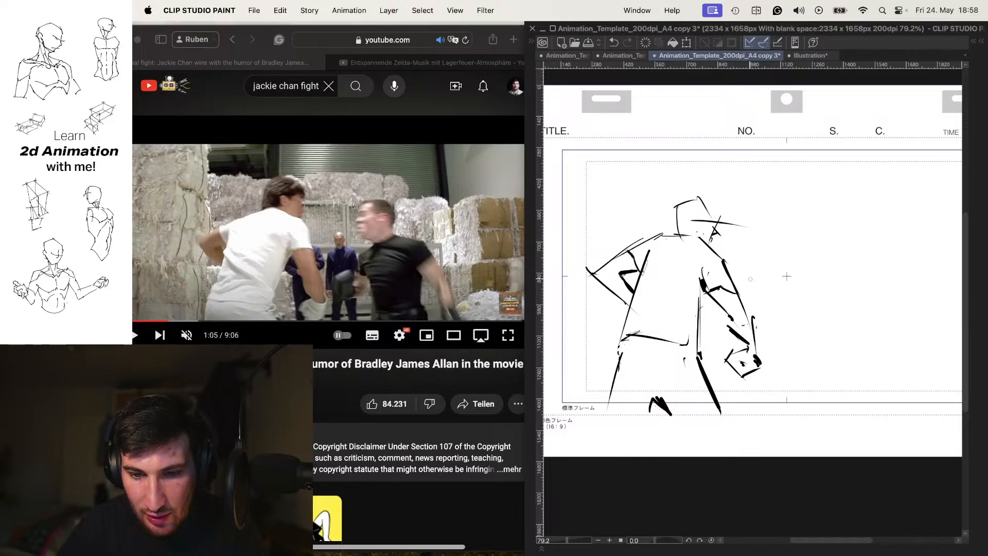
Step: Sketch the black-shirted fighter's head facing left, with jaw, ear and neck, on the right half of the template
scroll(750, 252, "down", 1)
left_click_drag(789, 240, 762, 249)
key("Tab")
key("Tab")
scroll(762, 249, "up", 4)
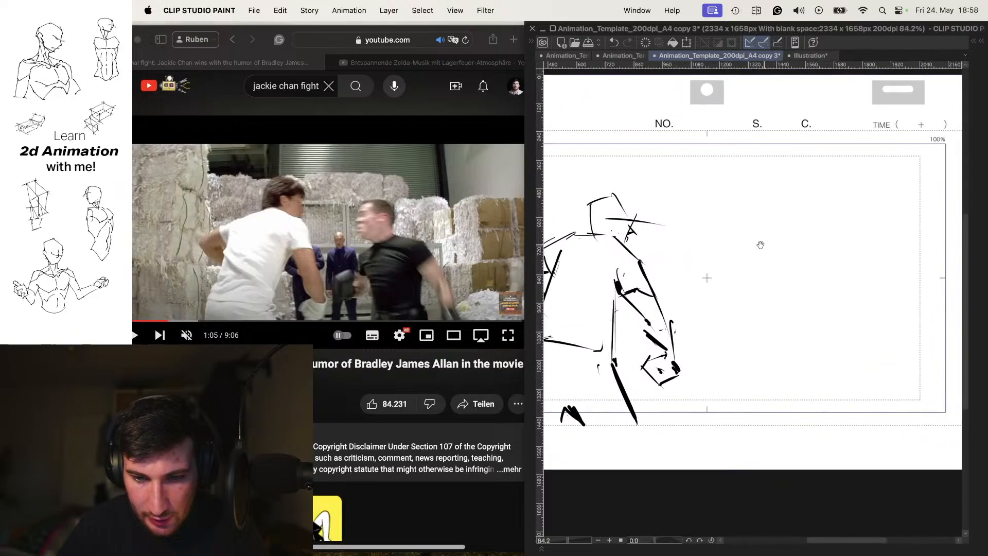
mouse_move(734, 209)
left_mouse_down()
mouse_move(727, 235)
mouse_move(743, 265)
left_mouse_up()
key("super+z")
key("super+z")
mouse_move(731, 207)
left_mouse_down()
mouse_move(732, 253)
mouse_move(761, 242)
left_mouse_up()
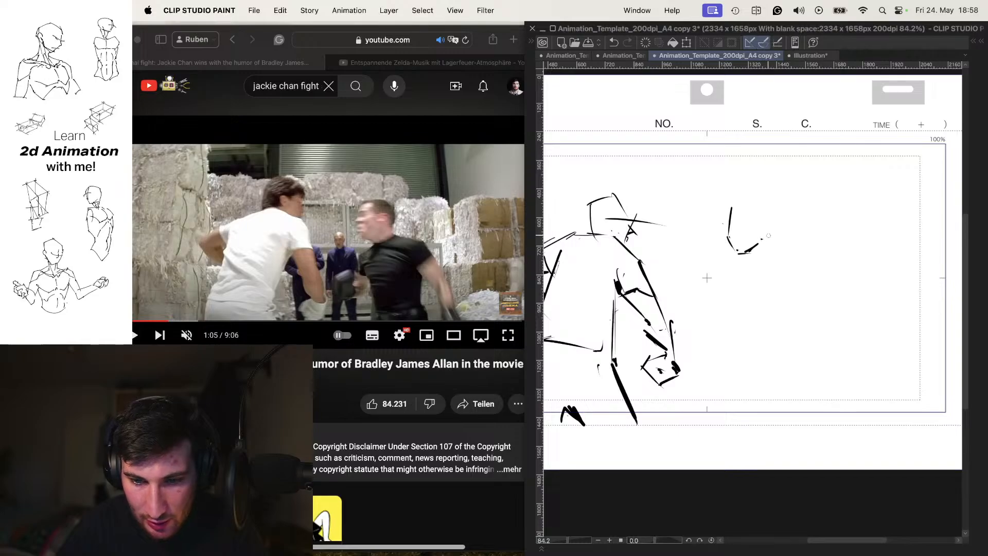
mouse_move(729, 205)
left_mouse_down()
mouse_move(765, 202)
mouse_move(785, 227)
mouse_move(751, 252)
mouse_move(763, 267)
mouse_move(786, 253)
mouse_move(752, 276)
mouse_move(772, 275)
left_mouse_up()
key("super+z")
key("super+z")
key("super+z")
key("super+z")
Step: Sketch the black-shirted fighter's shoulders, chest edge and raised front arm with a blocky fist
mouse_move(785, 262)
left_mouse_down()
mouse_move(731, 279)
mouse_move(757, 370)
mouse_move(800, 263)
mouse_move(852, 290)
mouse_move(825, 300)
left_mouse_up()
key("super+z")
left_click_drag(734, 283, 714, 311)
key("super+z")
key("super+z")
left_click_drag(734, 276, 725, 297)
mouse_move(726, 303)
left_mouse_down()
mouse_move(714, 331)
mouse_move(693, 318)
mouse_move(715, 307)
mouse_move(739, 333)
mouse_move(694, 317)
mouse_move(722, 339)
left_mouse_up()
mouse_move(730, 323)
left_mouse_down()
mouse_move(714, 338)
mouse_move(747, 354)
left_mouse_up()
left_click_drag(739, 336, 744, 341)
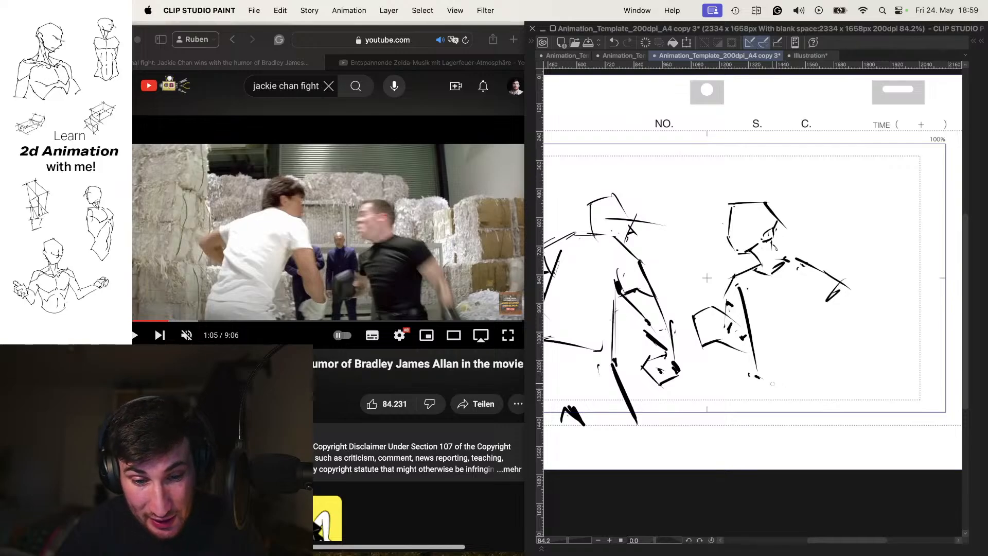
Step: Draw the black-shirted fighter's slanted waistline and the lower back edge of his torso
left_click_drag(747, 396, 822, 379)
left_click(835, 369)
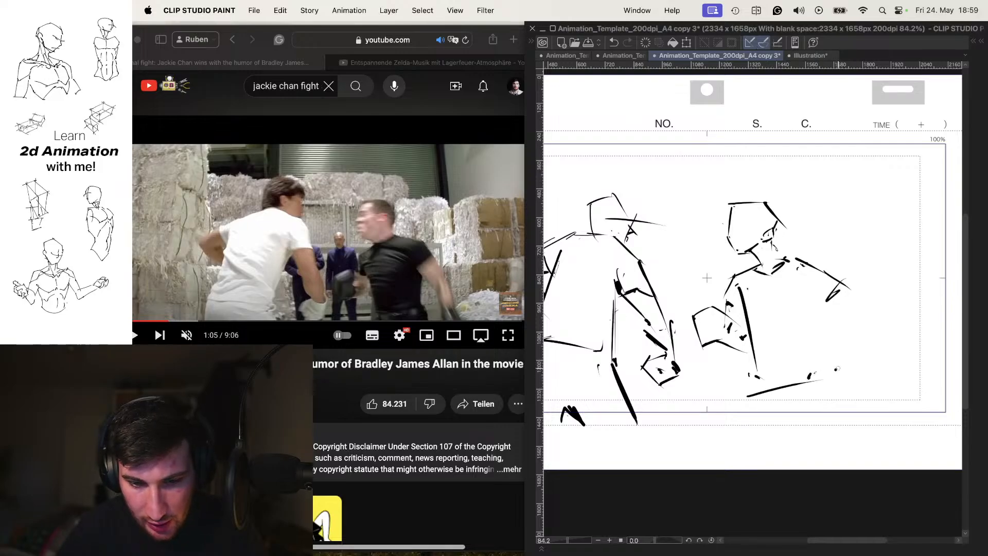
left_click_drag(839, 313, 824, 380)
key("super+z")
key("super+z")
left_click_drag(821, 342, 817, 378)
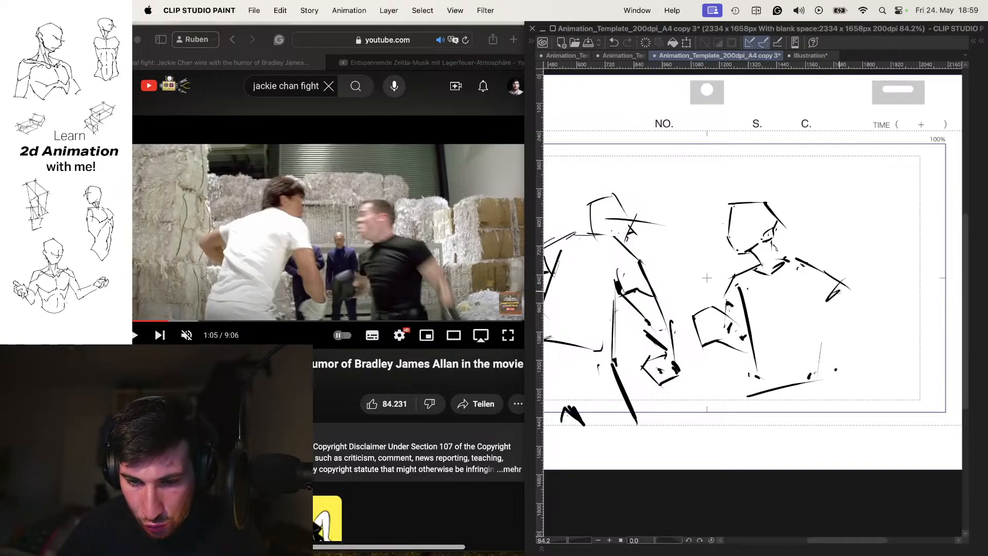
Step: Try to sketch the black-shirted fighter's rear arm stretched far out behind him, and undo its strokes
left_click_drag(832, 280, 868, 310)
key("super+z")
mouse_move(821, 275)
left_mouse_down()
mouse_move(872, 298)
mouse_move(885, 317)
mouse_move(878, 301)
left_mouse_up()
key("super+z")
key("super+z")
mouse_move(812, 306)
left_mouse_down()
mouse_move(884, 313)
mouse_move(813, 304)
mouse_move(873, 320)
mouse_move(892, 304)
mouse_move(892, 347)
left_mouse_up()
key("super+z")
left_click_drag(881, 303, 908, 378)
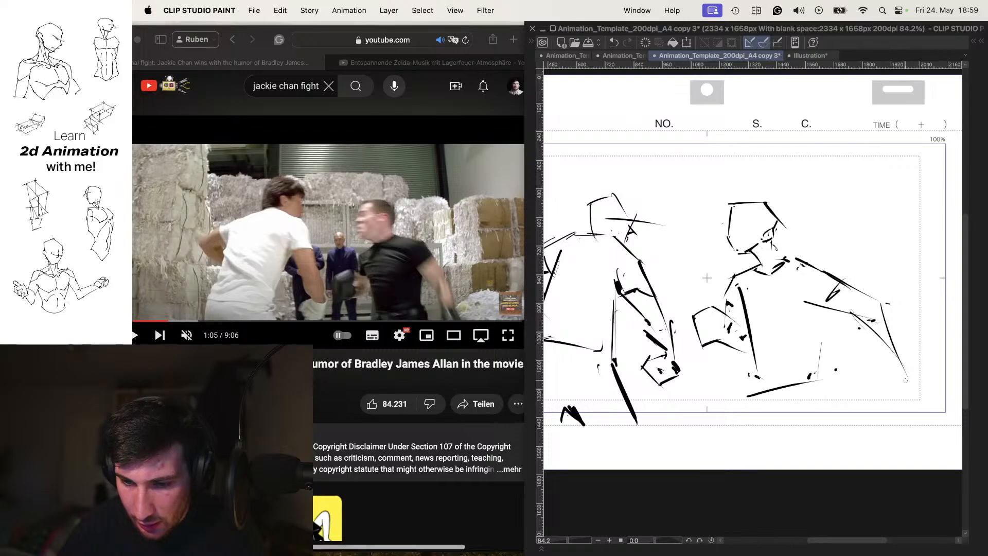
key("super+z")
key("super+z")
key("super+z")
key("super+z")
key("super+z")
key("super+z")
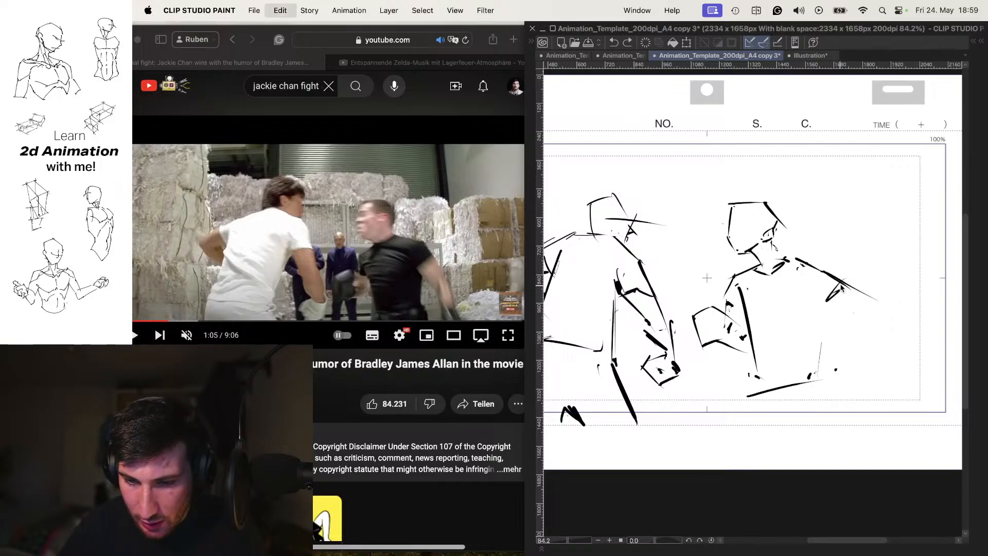
Step: Erase the black-shirted fighter's long rear shoulder line and redraw a shorter shoulder and sleeve closer to the torso
key("e")
mouse_move(828, 300)
left_mouse_down()
mouse_move(840, 293)
mouse_move(817, 271)
mouse_move(844, 283)
left_mouse_up()
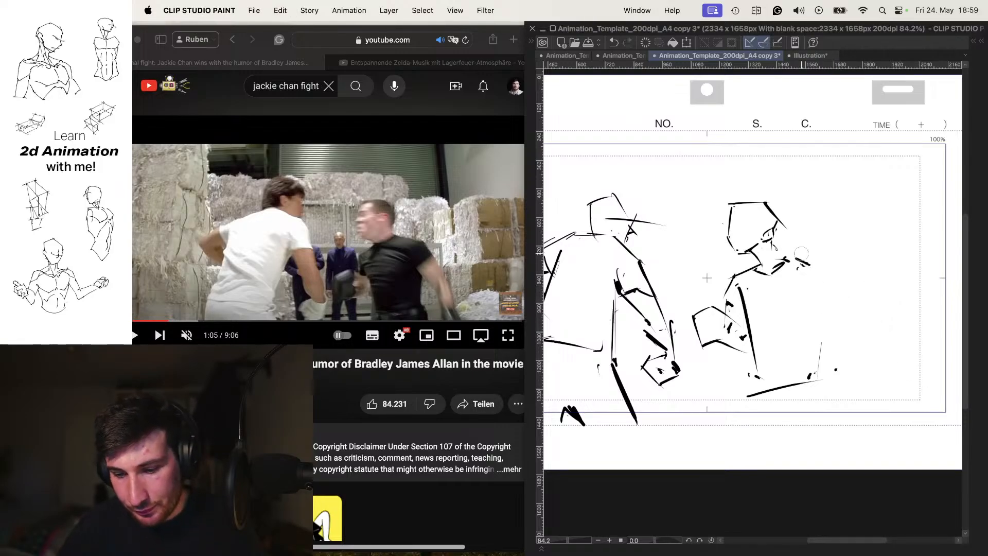
key("p")
mouse_move(811, 216)
left_mouse_down()
mouse_move(862, 299)
mouse_move(858, 287)
left_mouse_up()
key("super+z")
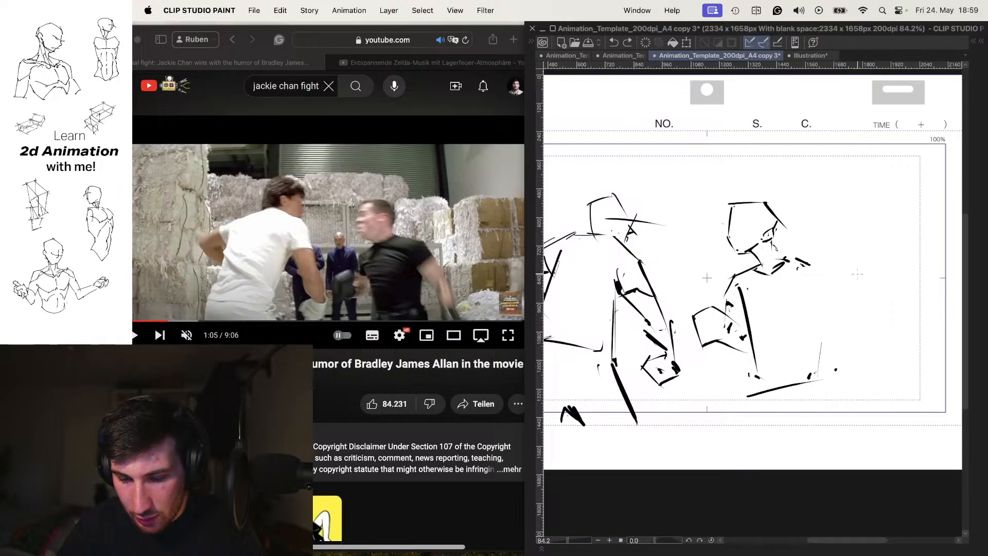
mouse_move(801, 259)
left_mouse_down()
mouse_move(831, 271)
mouse_move(858, 303)
mouse_move(822, 313)
left_mouse_up()
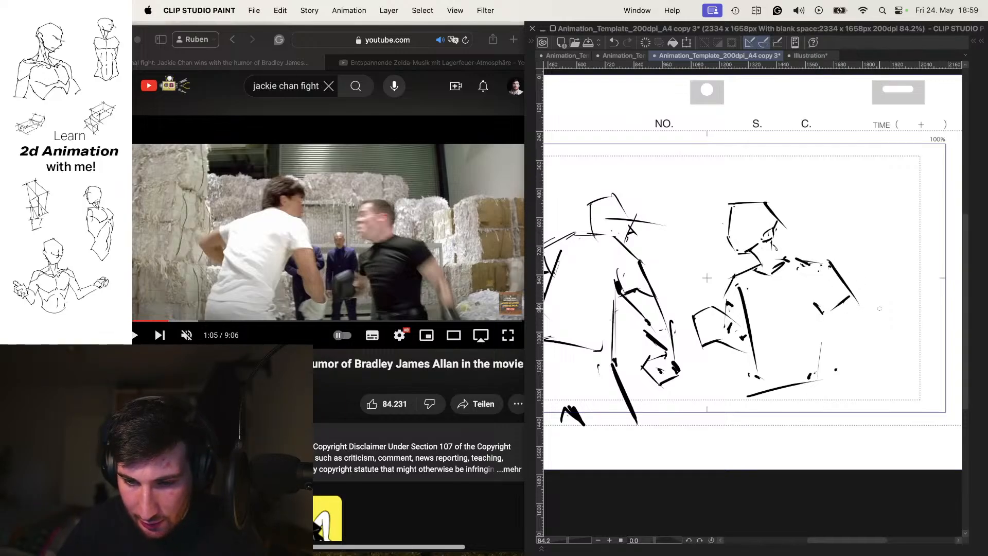
Step: Sketch the black-shirted fighter's rear forearm hanging down from the sleeve to the start of the hand
left_click_drag(845, 279, 878, 349)
left_click_drag(815, 309, 860, 345)
key("super+z")
key("super+z")
key("super+z")
key("super+z")
left_click_drag(818, 303, 865, 351)
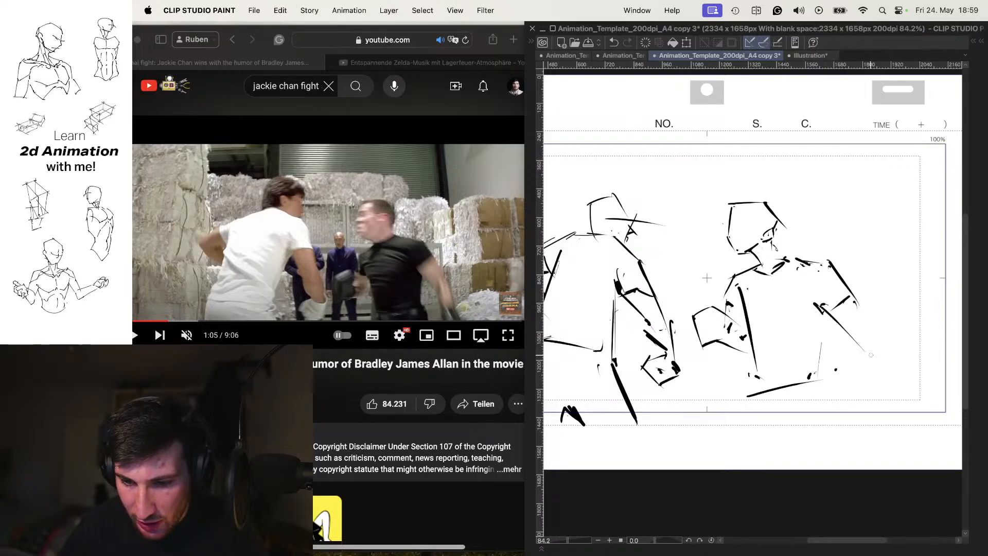
left_click_drag(854, 300, 874, 398)
mouse_move(872, 328)
left_mouse_down()
mouse_move(875, 401)
mouse_move(891, 416)
mouse_move(863, 426)
left_mouse_up()
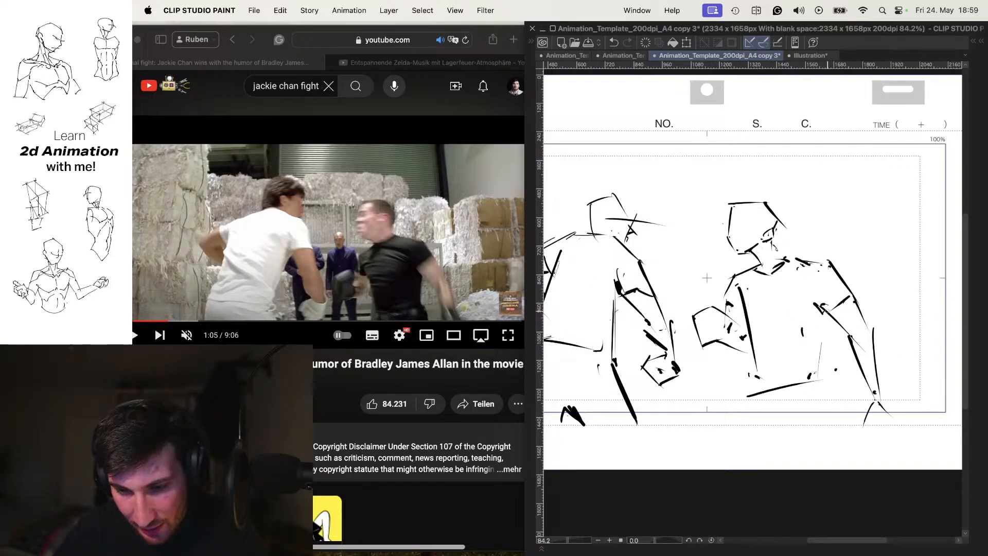
Step: Draw the black-shirted fighter's back edge from armpit to waist and sketch both thighs below the waistline
key("super+z")
left_click_drag(826, 310, 833, 390)
key("super+z")
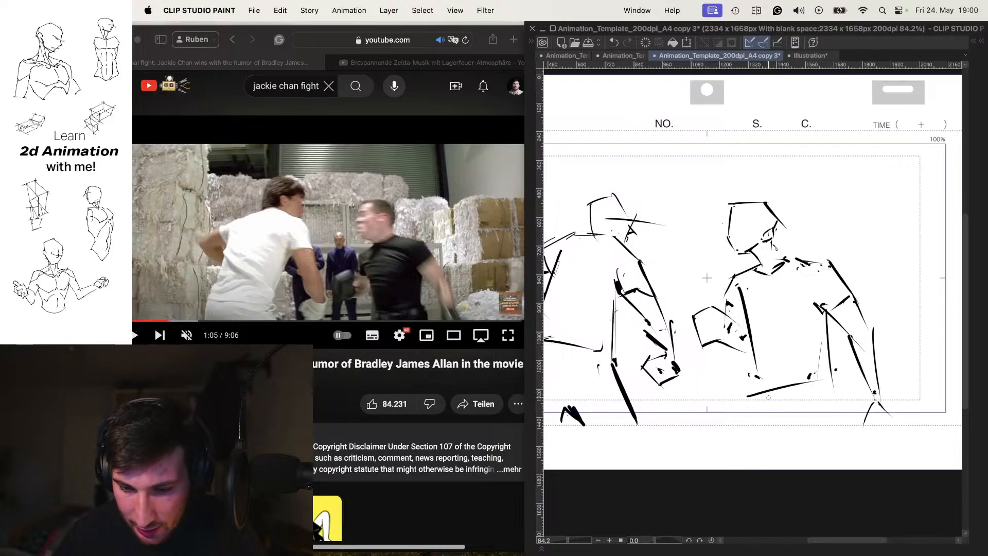
mouse_move(761, 394)
left_mouse_down()
mouse_move(764, 453)
mouse_move(806, 418)
mouse_move(823, 439)
left_mouse_up()
key("super+z")
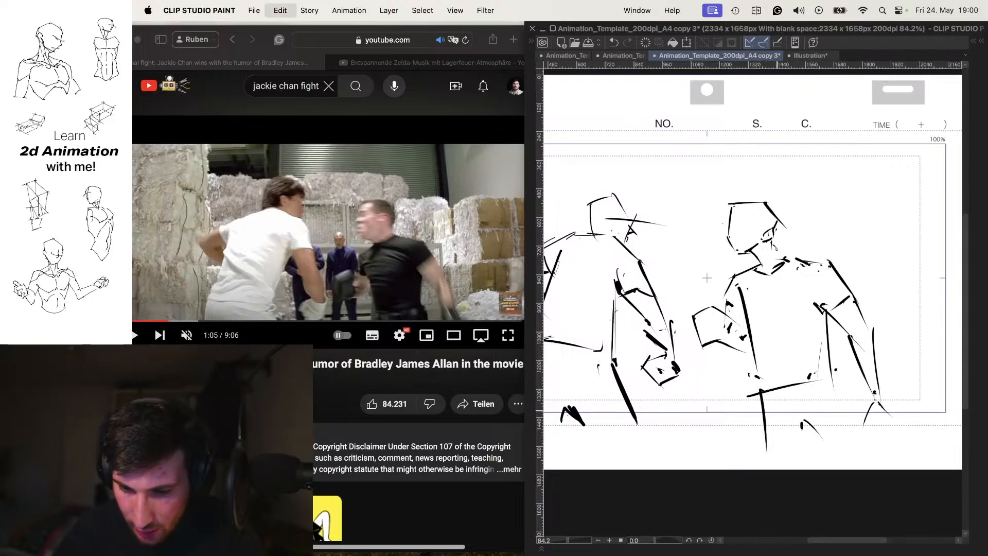
key("super+z")
left_click_drag(745, 392, 754, 460)
left_click_drag(819, 371, 849, 422)
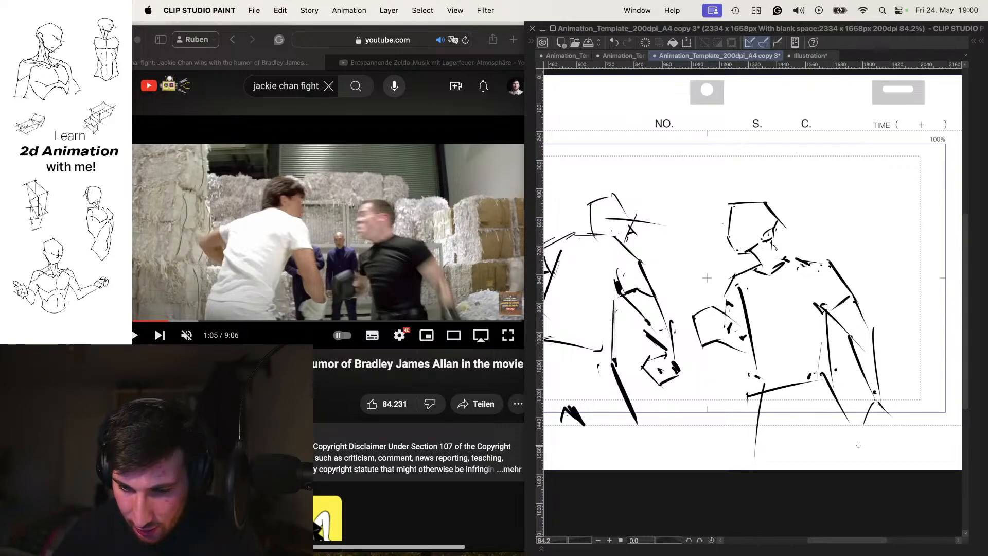
Step: Add a short horizontal eye line at the front of the black-shirted fighter's face
mouse_move(684, 255)
left_mouse_down()
mouse_move(755, 258)
mouse_move(723, 263)
left_mouse_up()
scroll(745, 285, "down", 2)
scroll(731, 293, "up", 5)
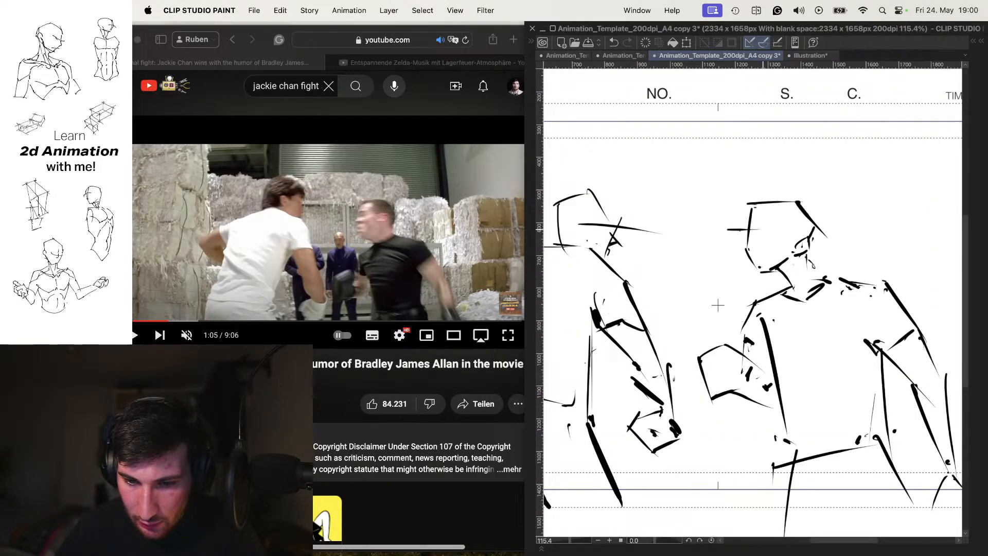
Step: Examine the two sketched fighters up close and as a whole, then switch to the reference video in Safari
scroll(727, 230, "down", 3)
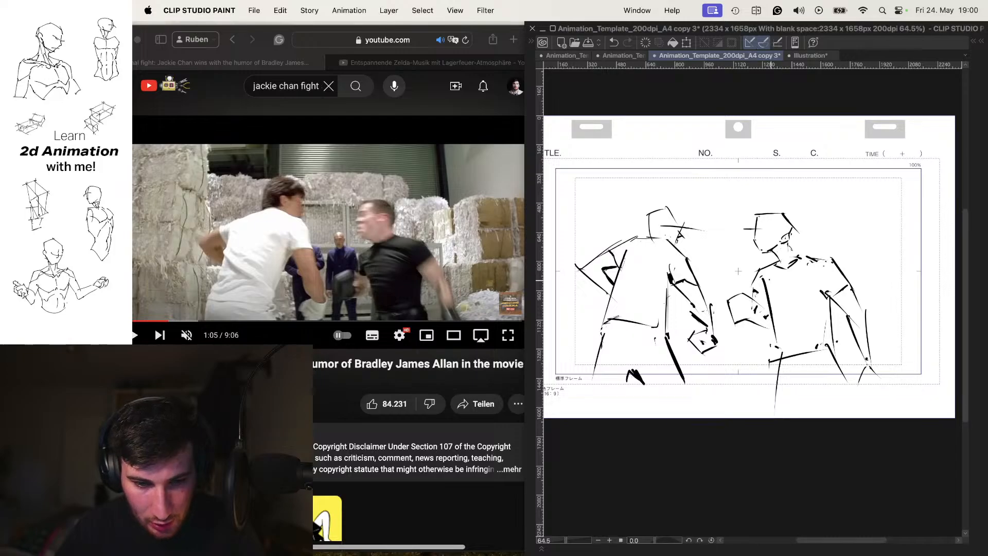
scroll(770, 280, "up", 1)
scroll(720, 289, "up", 4)
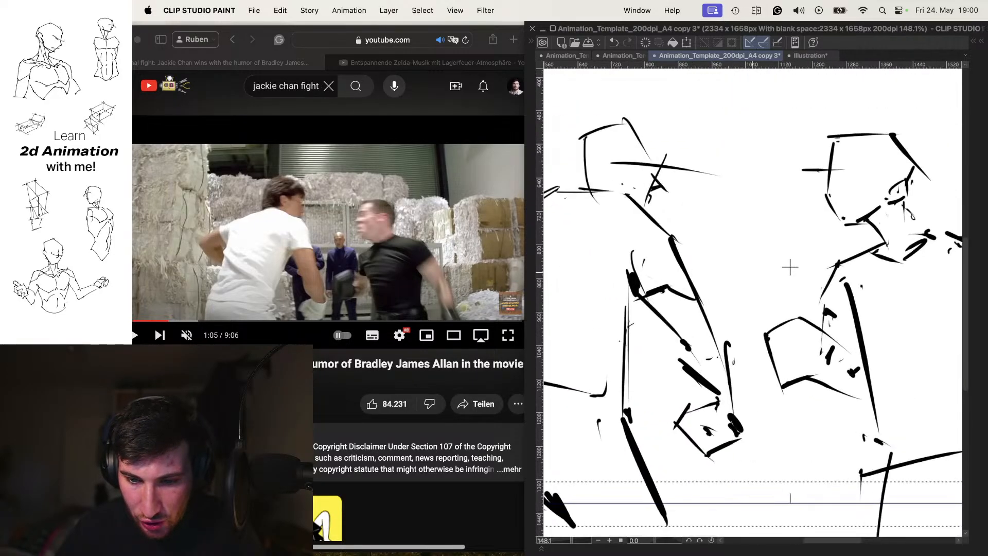
scroll(724, 286, "down", 5)
scroll(729, 283, "up", 2)
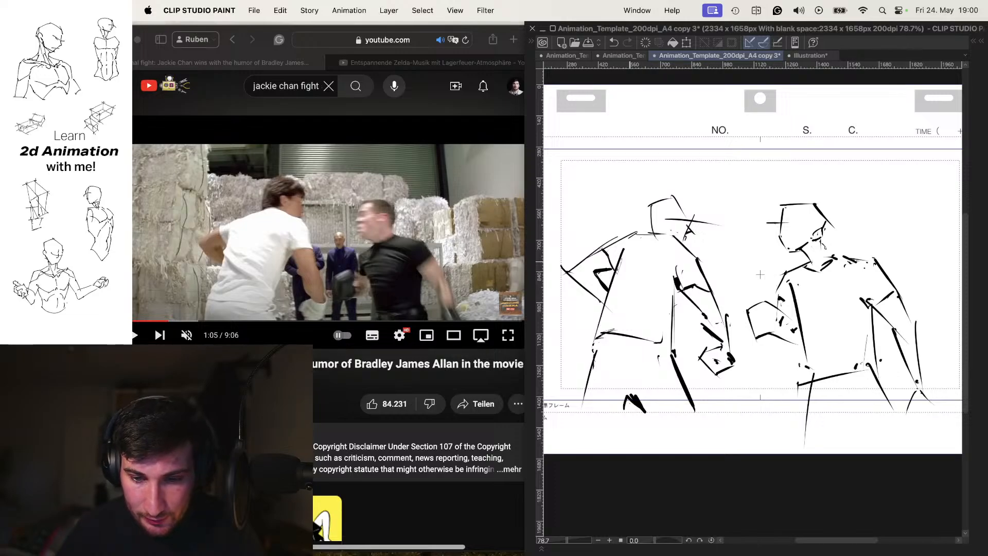
scroll(752, 288, "up", 1)
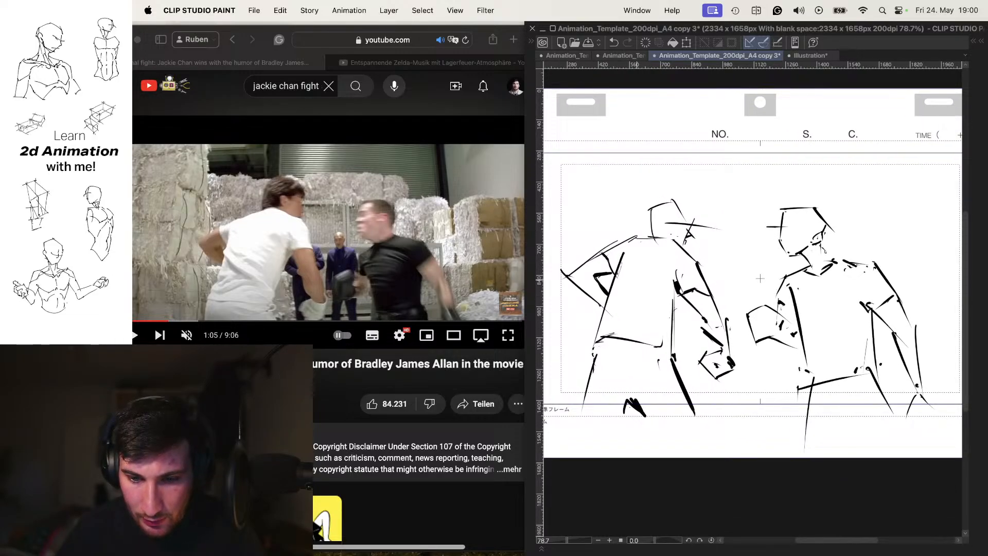
scroll(752, 288, "down", 3)
left_click(380, 383)
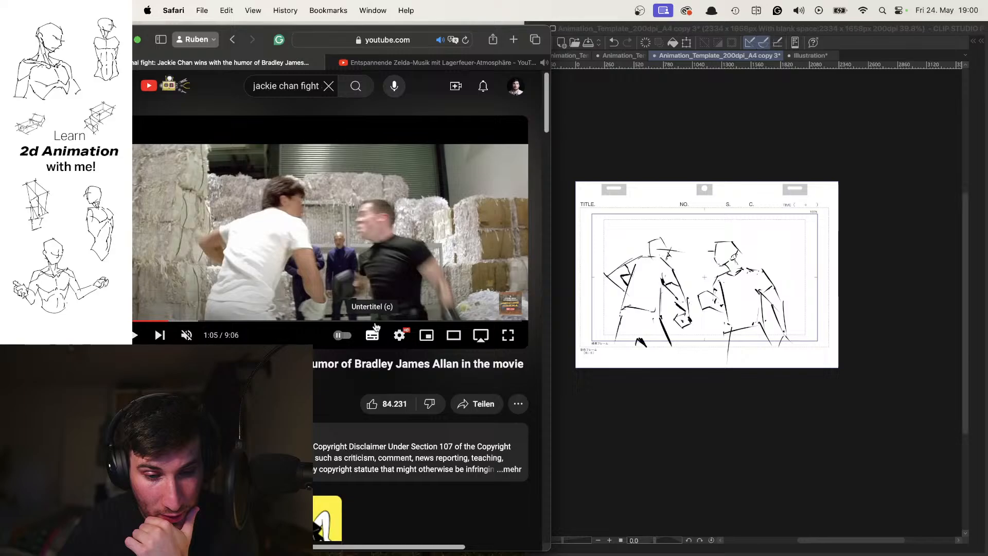
Step: Examine the fighters' movement frame by frame at 1:05, from the facing pose to the black-shirted fighter's raised arm swing
key("period")
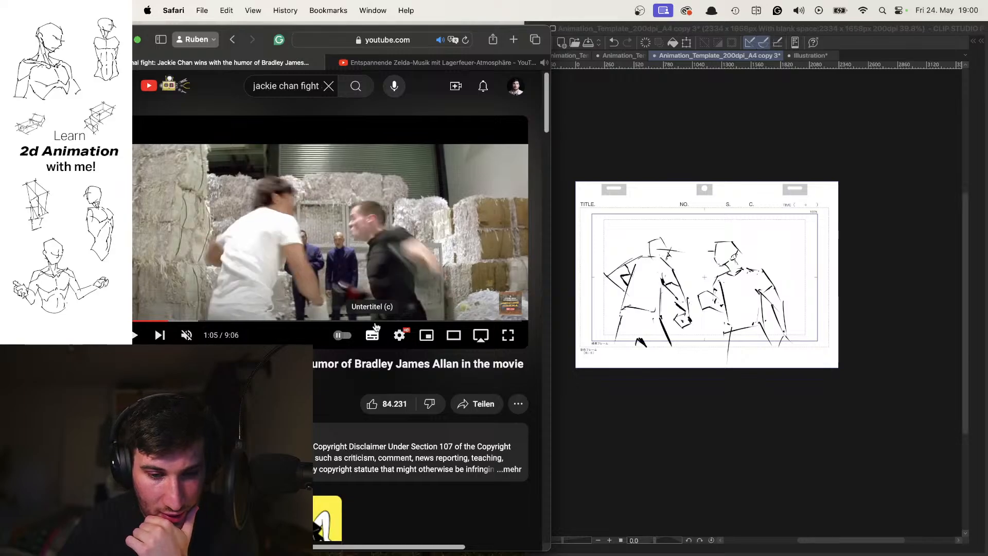
key("period")
key("comma")
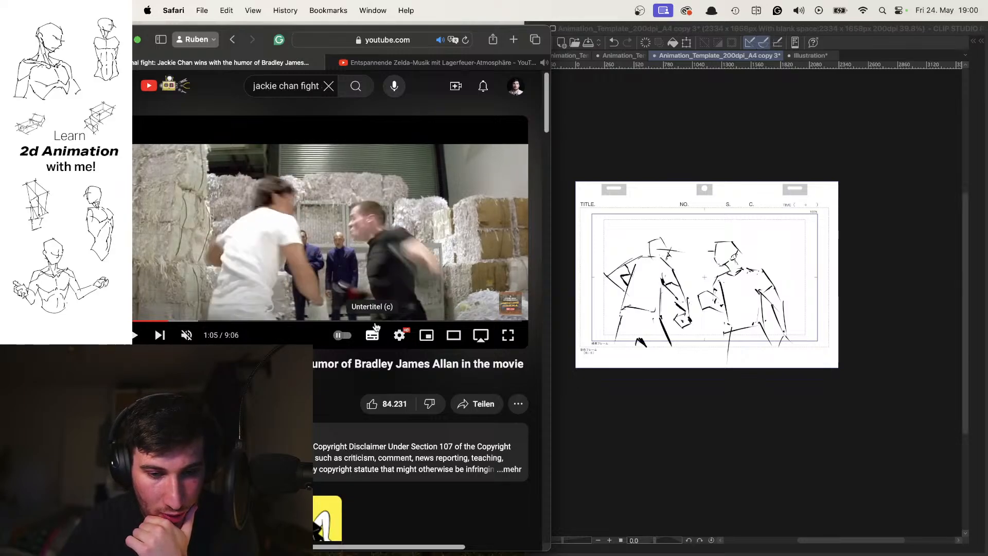
key("period")
key("comma")
key("period")
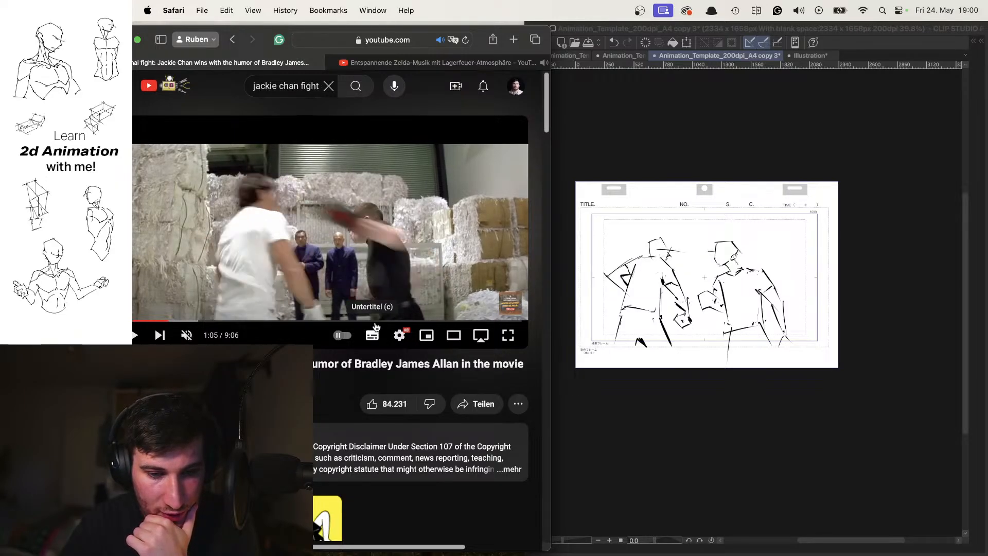
key("period")
key("comma")
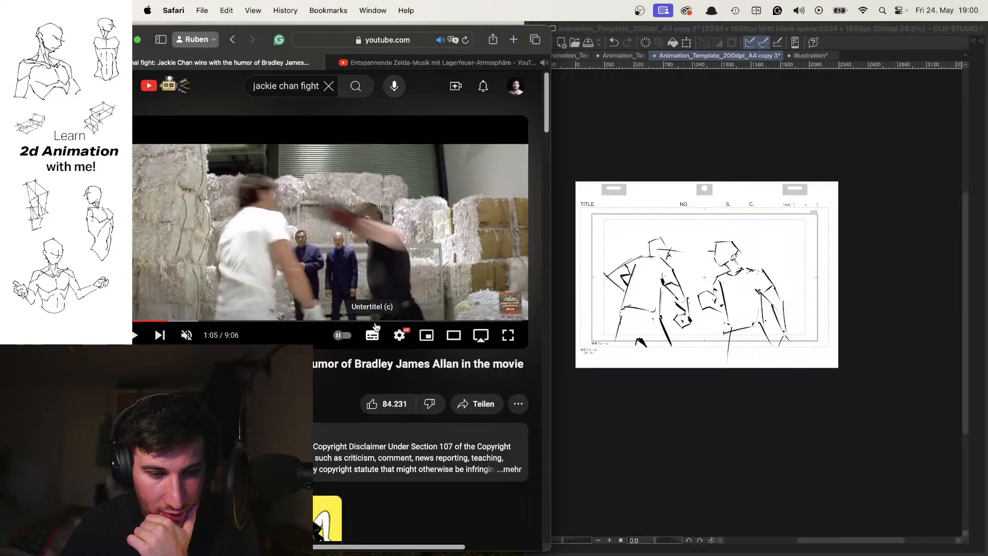
key("period")
key("period")
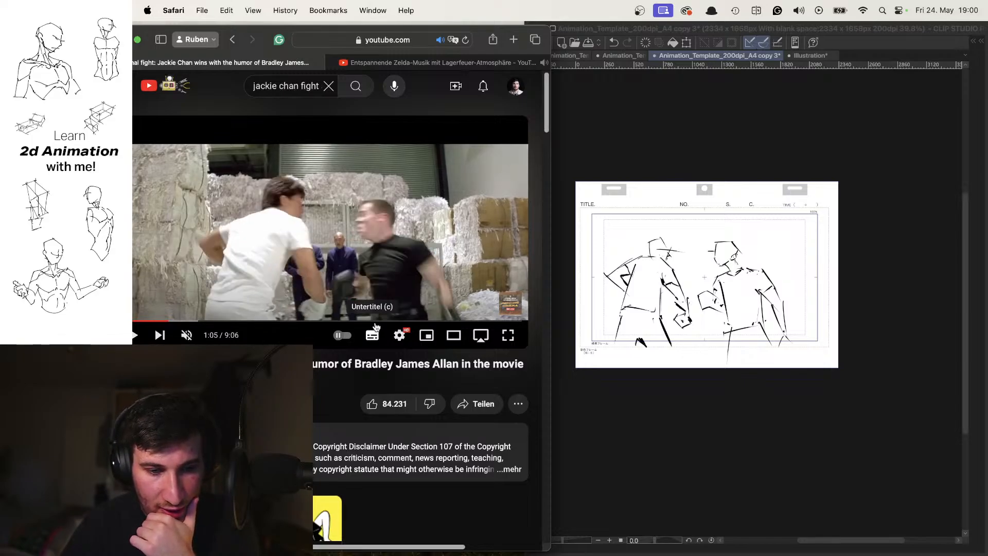
key("period")
key("period")
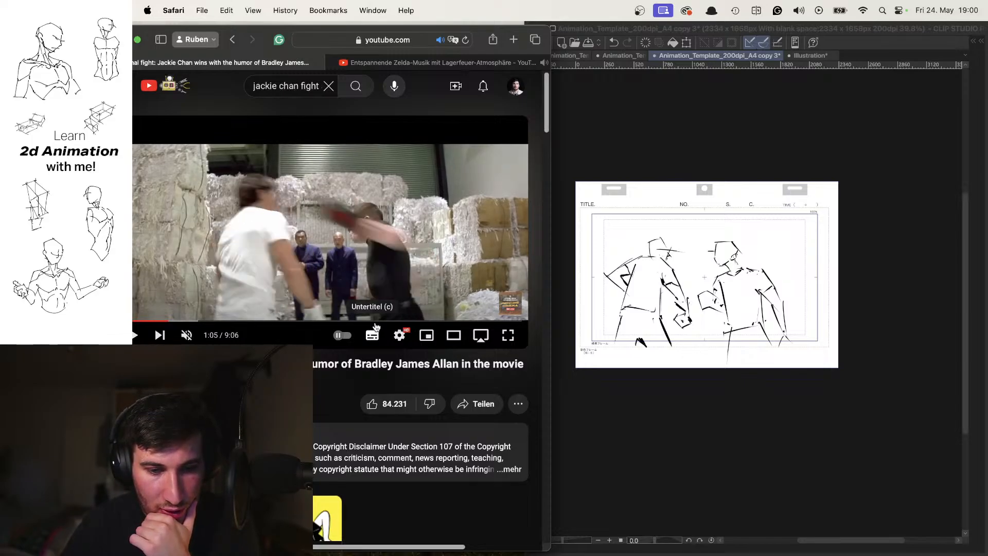
key("period")
key("period")
key("period")
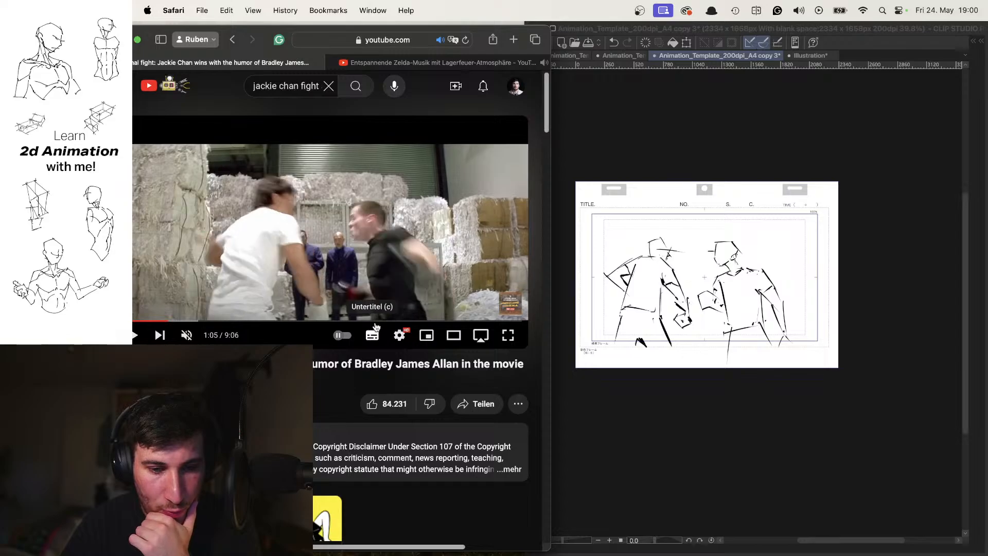
key("period")
key("period")
key("period")
key("period")
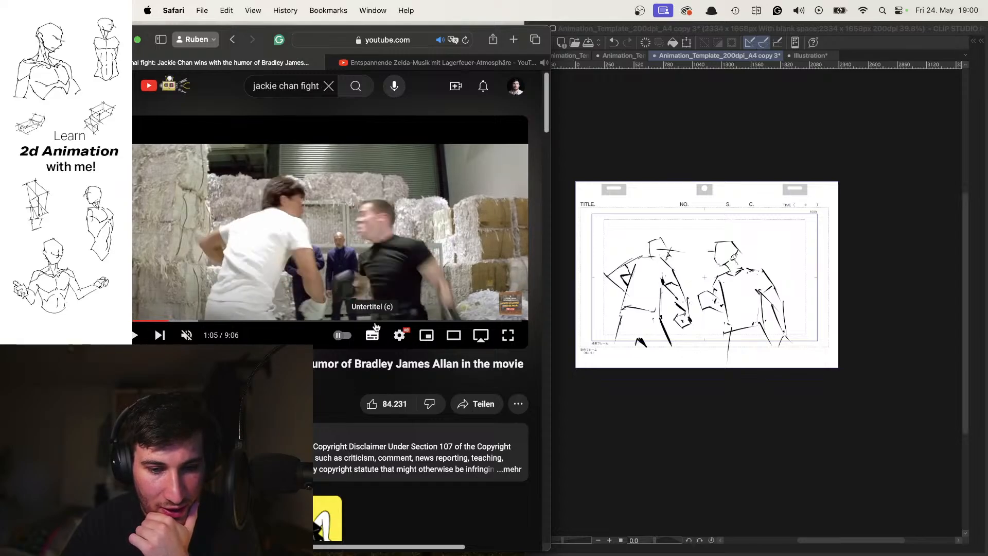
key("period")
key("period")
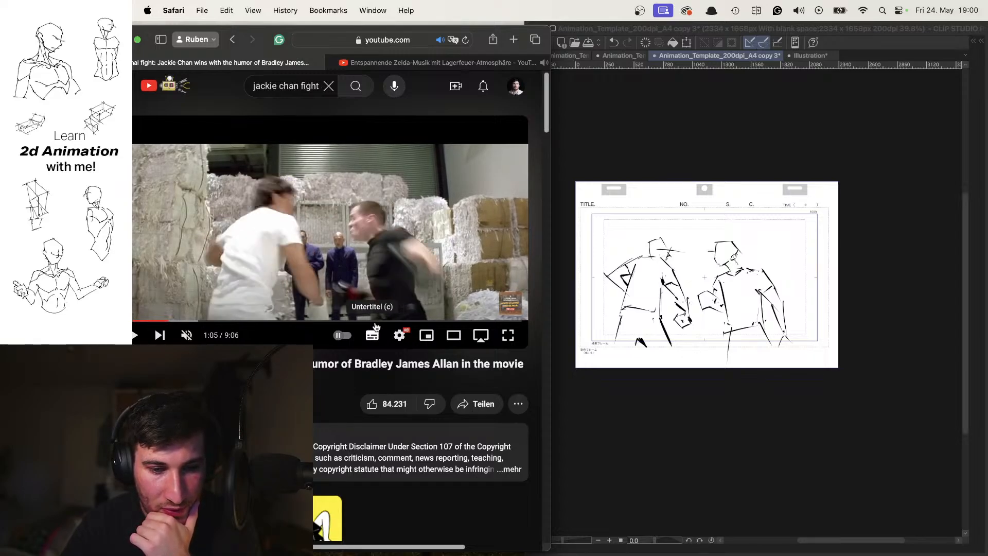
key("period")
key("period")
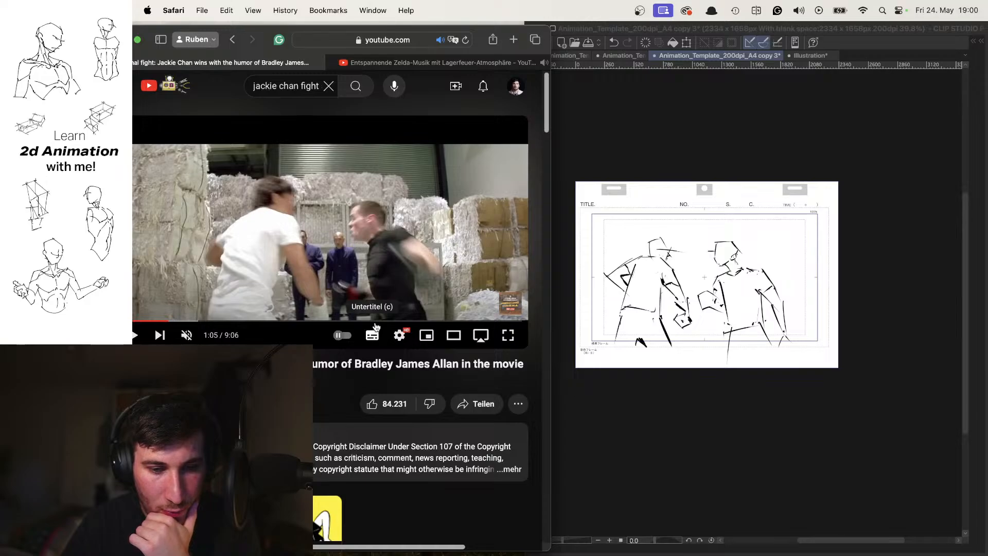
key("period")
key("period")
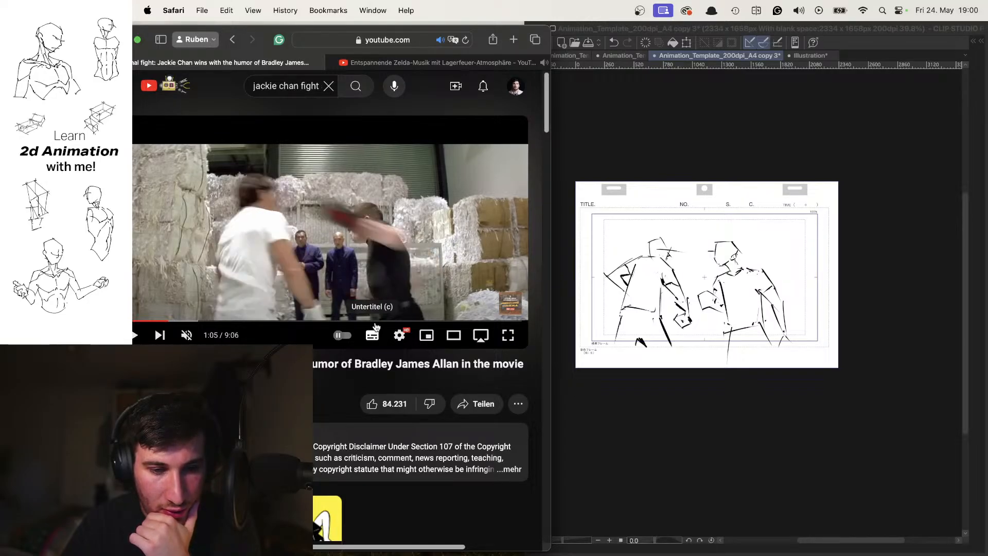
key("period")
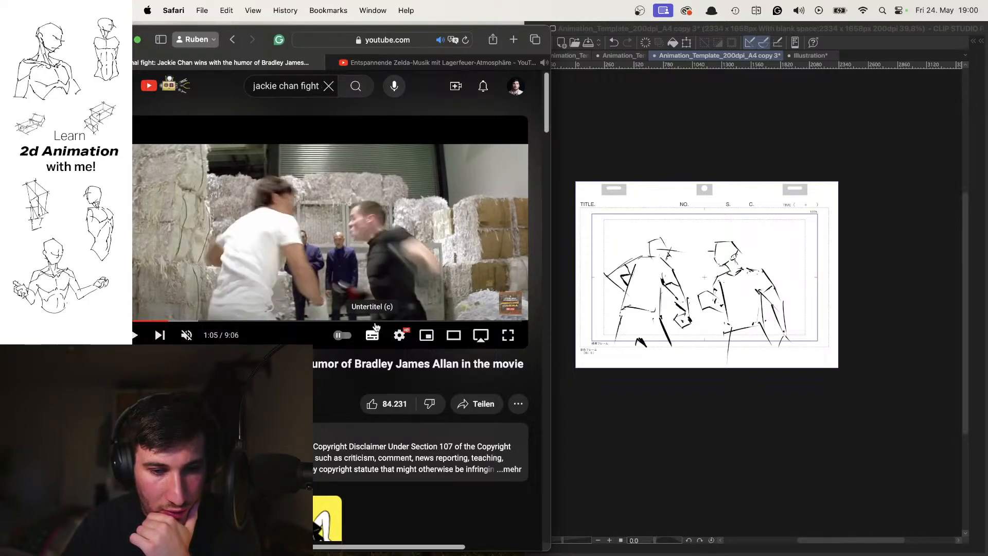
key("period")
key("comma")
key("comma")
key("period")
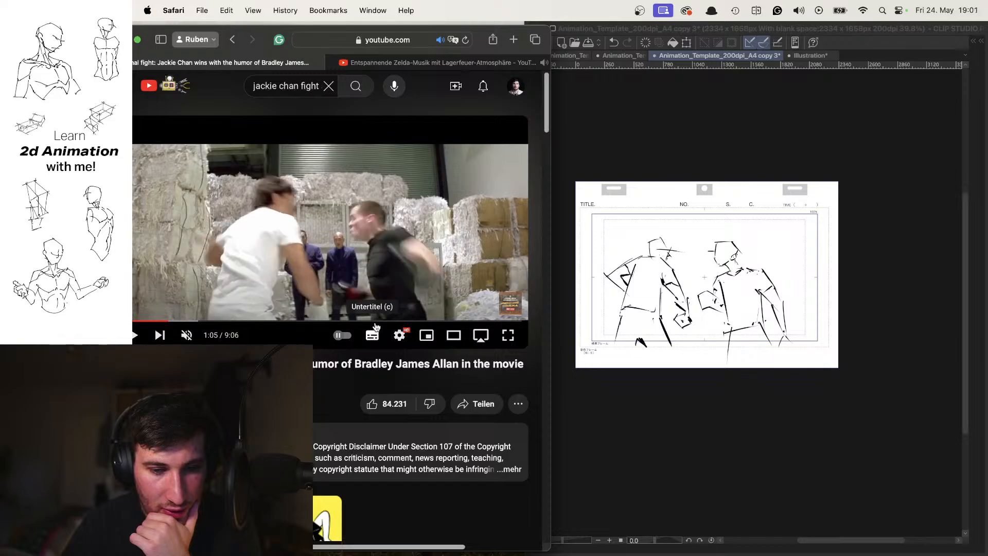
key("period")
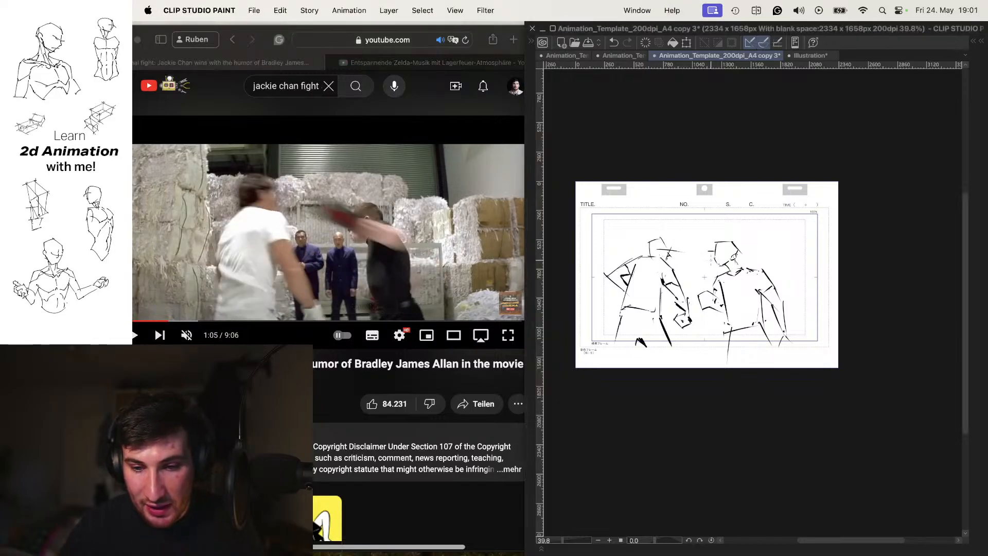
Step: Switch to Clip Studio Paint and add a blank animation frame with the previous pose shown as onion skin
left_click(697, 292)
mouse_move(697, 291)
left_mouse_down()
mouse_move(732, 289)
mouse_move(721, 288)
left_mouse_up()
key("n")
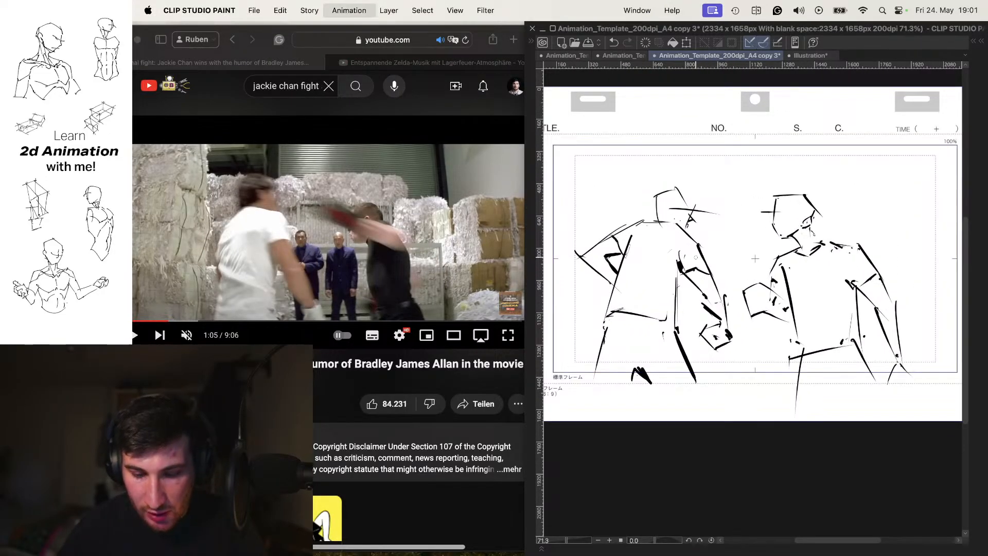
left_click_drag(658, 213, 667, 216)
left_click(667, 216, "super")
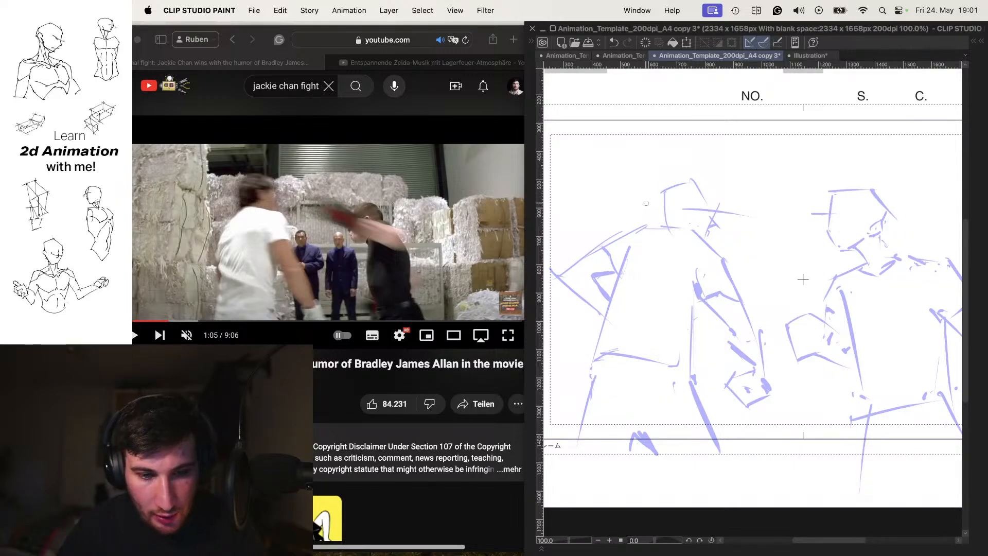
Step: Sketch the white-shirted fighter's head with an eye line behind its previous position, plus the shoulder line and rear sleeve edge
mouse_move(637, 181)
left_mouse_down()
mouse_move(641, 222)
mouse_move(660, 175)
mouse_move(689, 185)
mouse_move(686, 215)
mouse_move(715, 206)
left_mouse_up()
key("super+z")
key("super+z")
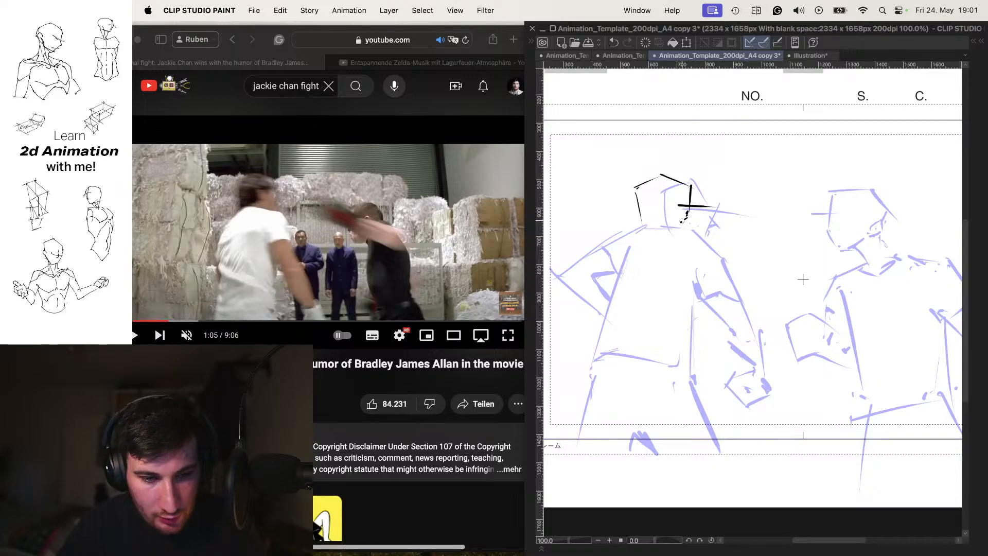
left_click_drag(650, 226, 702, 234)
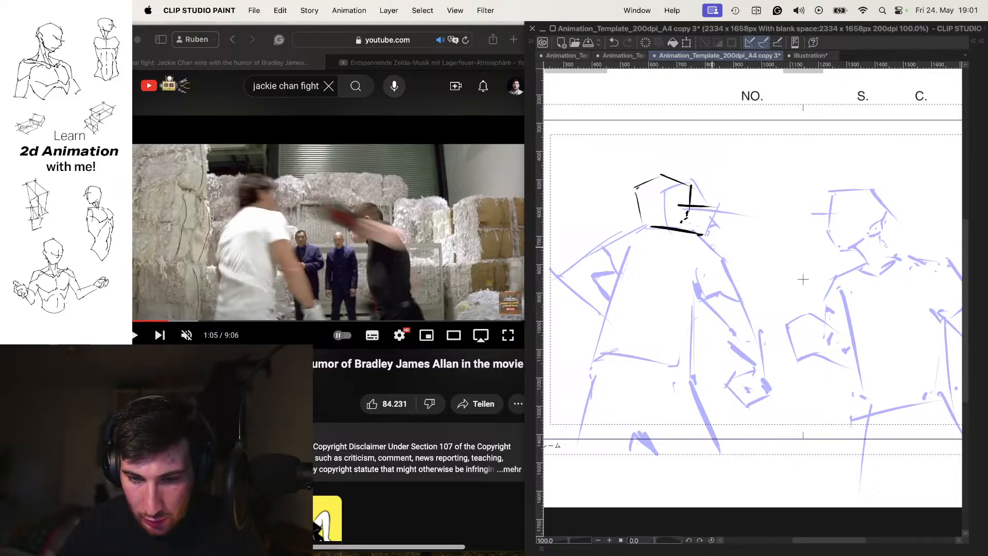
mouse_move(641, 225)
left_mouse_down()
mouse_move(606, 246)
mouse_move(598, 291)
left_mouse_up()
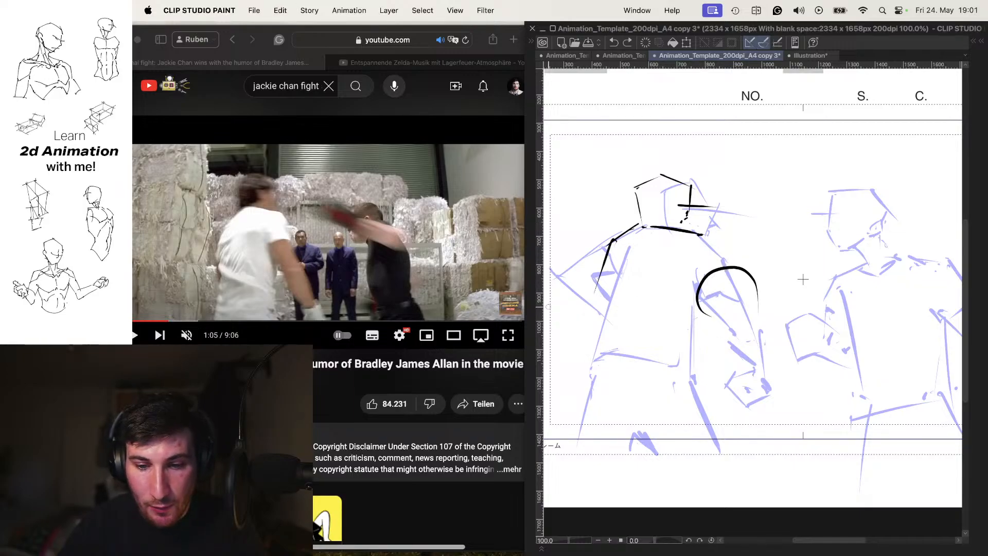
Step: Check the reference frame in Safari and sketch the white-shirted fighter's front shoulder, sleeve and upper arm in Clip Studio Paint
left_click(423, 383)
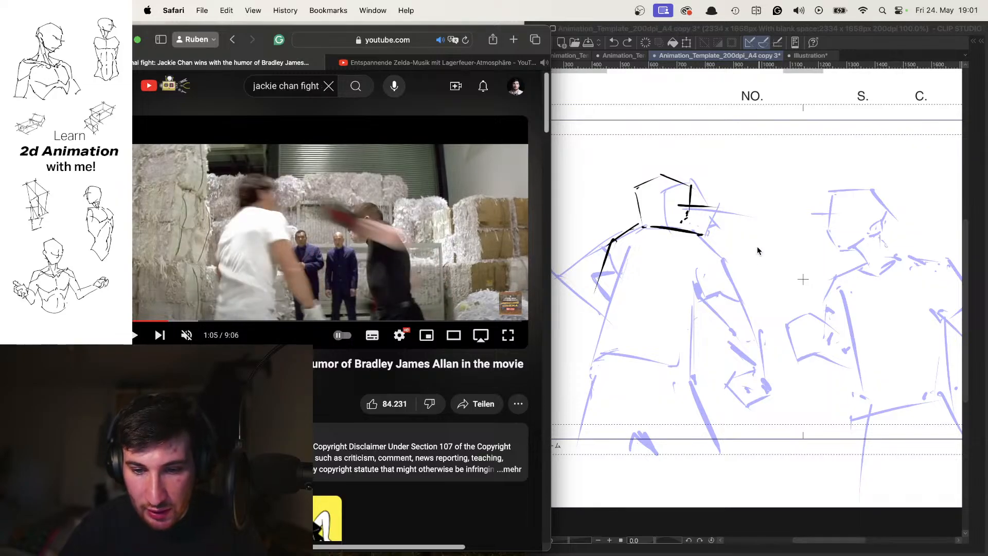
left_click(704, 246)
mouse_move(702, 232)
left_mouse_down()
mouse_move(727, 283)
mouse_move(691, 293)
mouse_move(742, 330)
left_mouse_up()
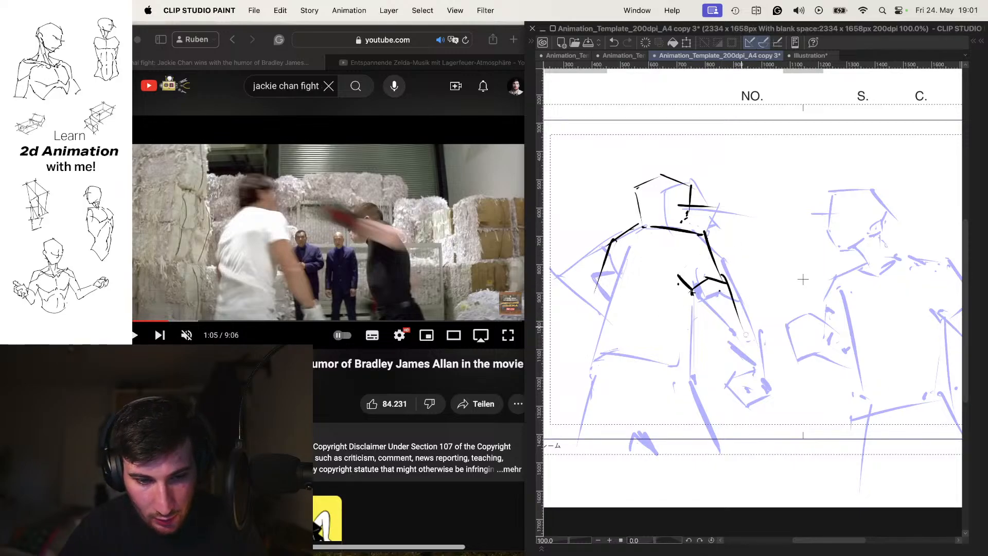
left_click_drag(692, 293, 722, 332)
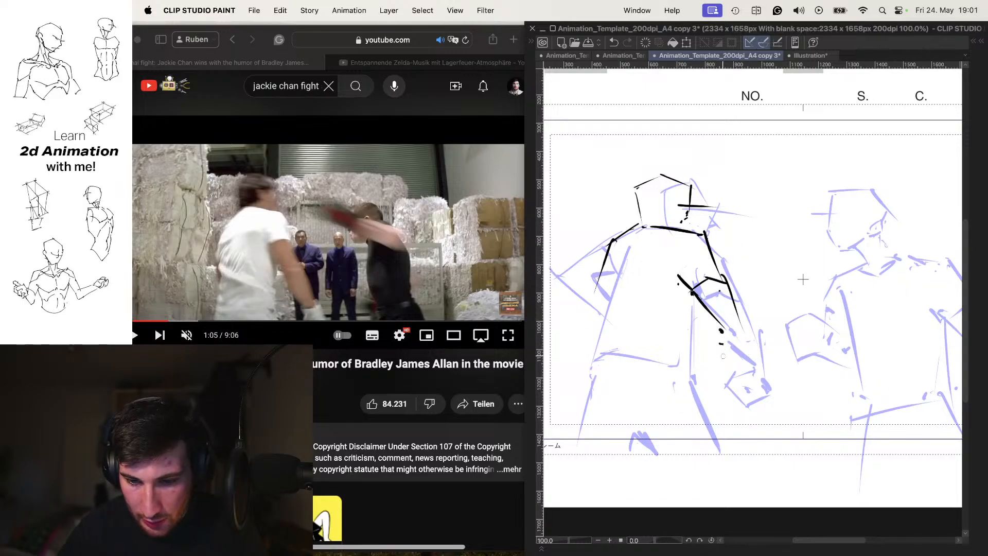
Step: Draw the white-shirted fighter's front forearm hanging down from the elbow and ending in an angular fist
left_click_drag(722, 325, 741, 395)
mouse_move(750, 331)
left_mouse_down()
mouse_move(746, 388)
mouse_move(721, 410)
mouse_move(770, 416)
mouse_move(741, 431)
mouse_move(758, 416)
left_mouse_up()
left_click_drag(709, 338, 740, 335)
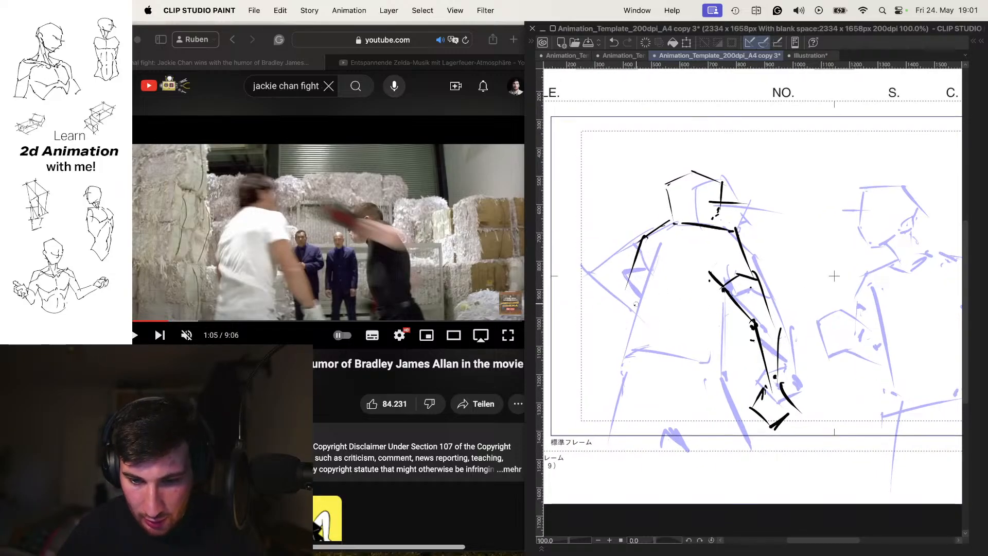
Step: Draw the white-shirted fighter's back edge down to a curved waistline and sketch both thighs below it
mouse_move(626, 297)
left_mouse_down()
mouse_move(629, 352)
mouse_move(613, 385)
left_mouse_up()
mouse_move(608, 384)
left_mouse_down()
mouse_move(686, 357)
mouse_move(719, 392)
left_mouse_up()
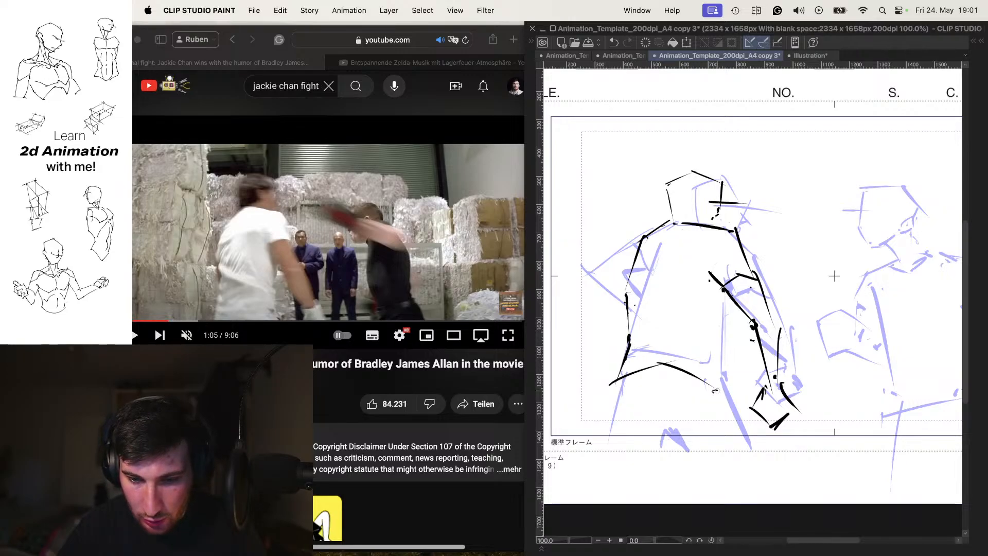
left_click_drag(617, 387, 604, 464)
left_click_drag(715, 386, 736, 393)
left_click_drag(716, 390, 739, 469)
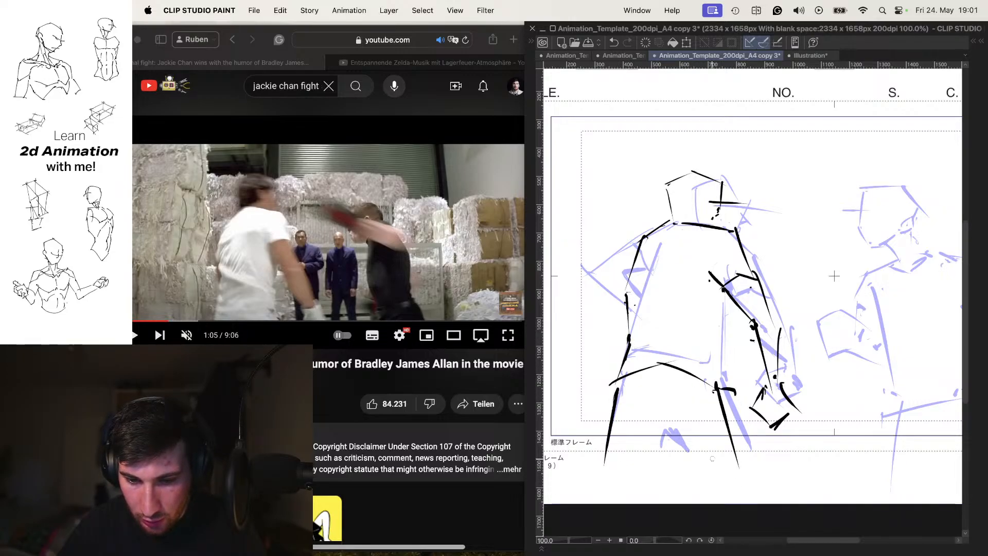
Step: Sketch the white-shirted fighter's rear arm behind the back, redrawing its outline from the shoulder down
left_click_drag(636, 246, 612, 312)
left_click_drag(611, 303, 627, 319)
key("super+z")
key("super+z")
mouse_move(643, 237)
left_mouse_down()
mouse_move(612, 309)
mouse_move(633, 325)
left_mouse_up()
Step: Compare the white-shirted fighter's new pose with the previous frame by flipping between them without onion skin
key("o")
key("Left")
key("Right")
key("Left")
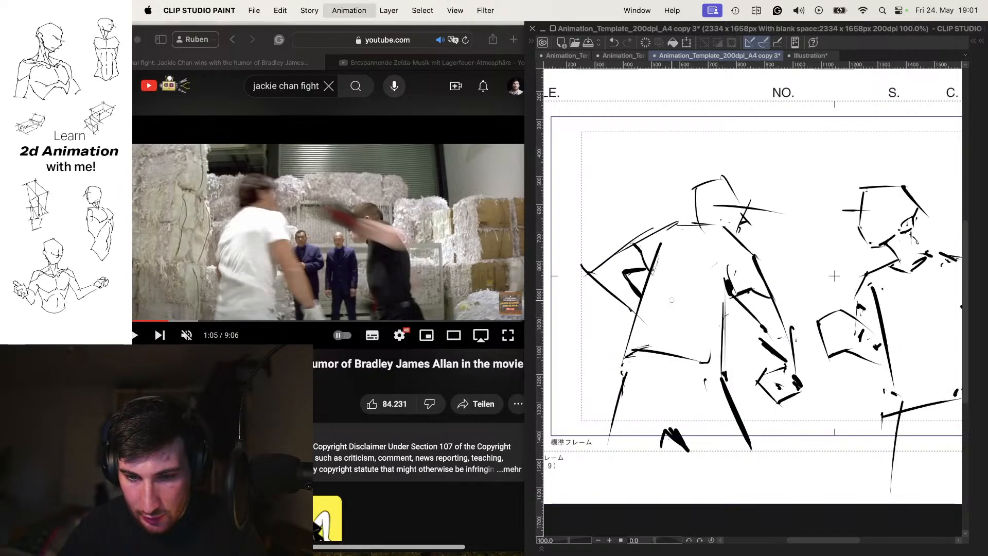
key("Right")
key("Left")
key("Right")
key("Left")
key("Right")
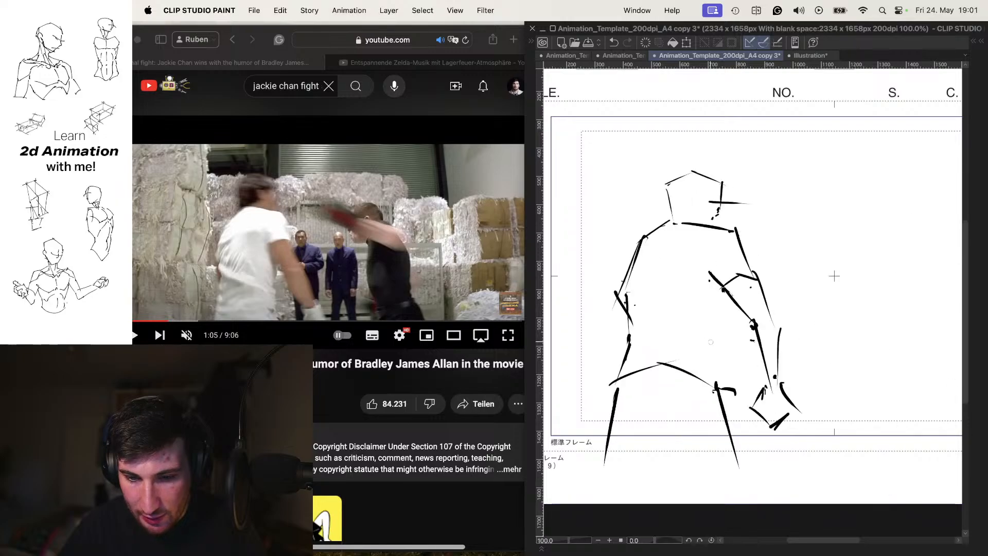
key("o")
Step: Draw the front edge of the white-shirted fighter's torso from the armpit down to the waistline
left_click_drag(719, 293, 720, 391)
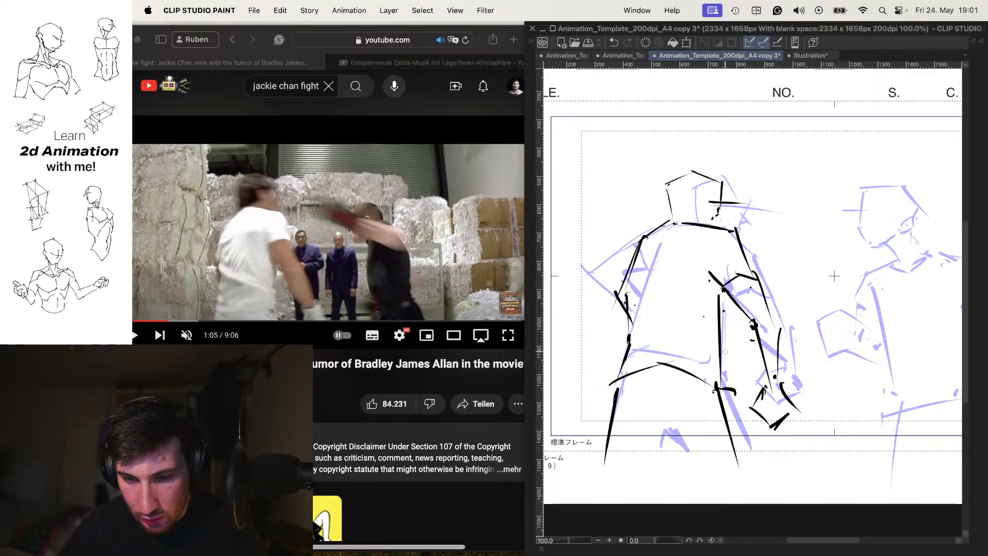
key("ctrl+z")
left_click_drag(713, 291, 718, 383)
Step: Review the white-shirted fighter's drawing without onion skin and check the arm-swing frame of the reference video at 1:05
key("o")
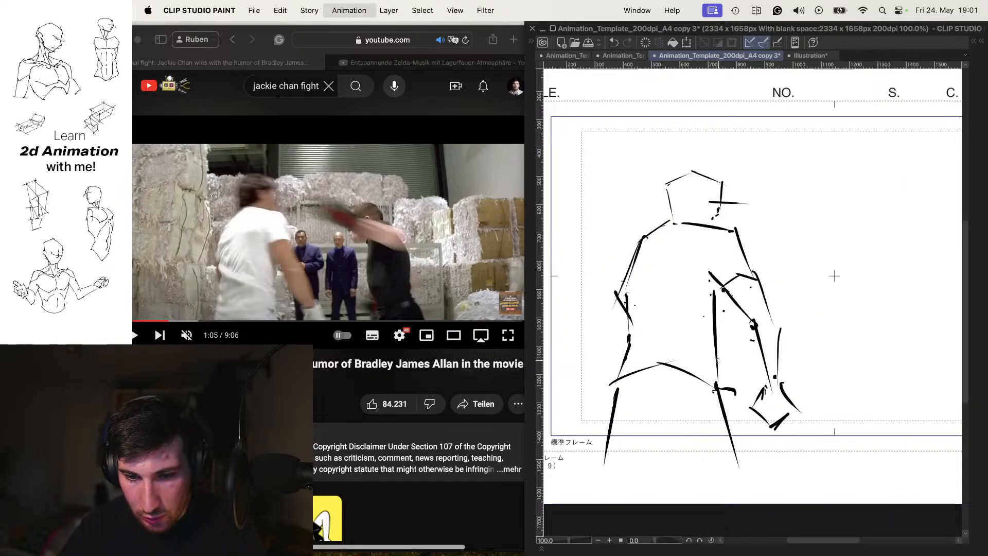
key("comma")
key("period")
left_click_drag(823, 303, 780, 301)
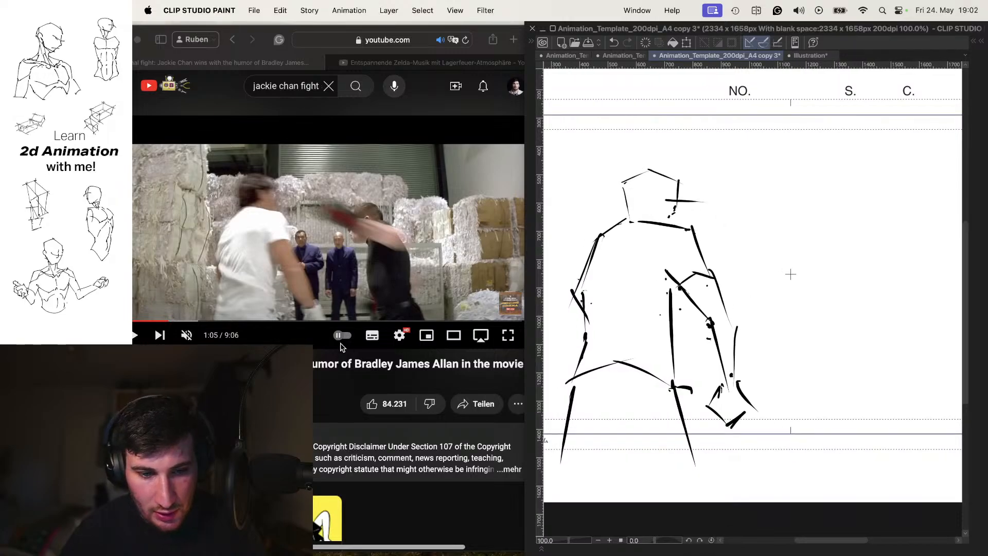
left_click(375, 367)
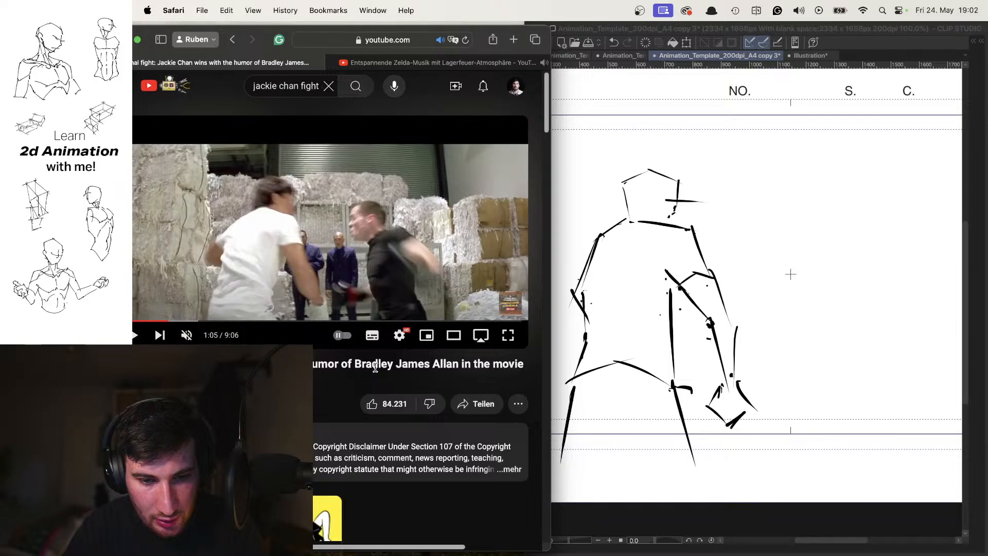
key("period")
left_click(716, 222)
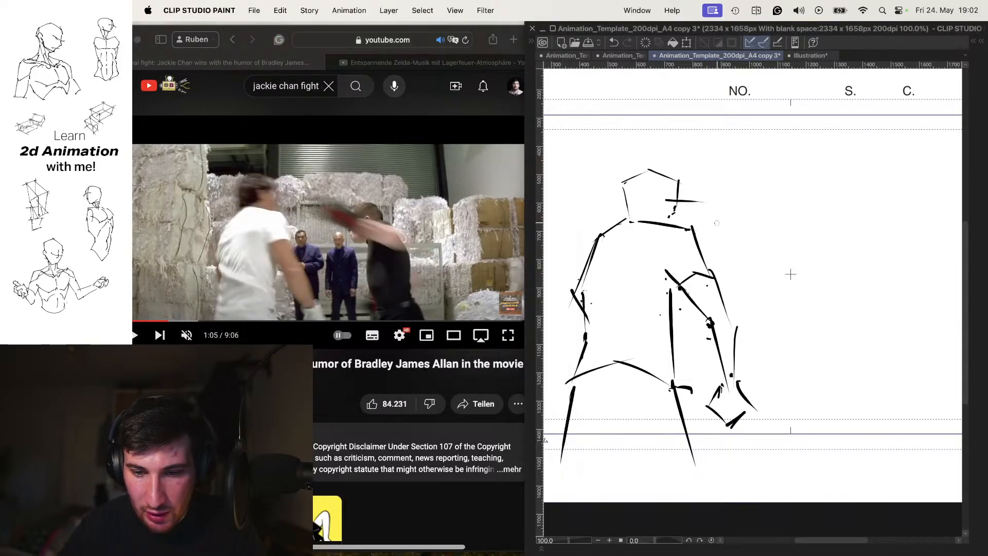
Step: Sketch the black-shirted fighter's head outline with ear, jaw and neck over the onion skin of the previous pose
mouse_move(777, 246)
left_mouse_down()
mouse_move(728, 240)
mouse_move(741, 251)
mouse_move(720, 234)
mouse_move(730, 233)
left_mouse_up()
mouse_move(768, 238)
left_mouse_down()
mouse_move(742, 230)
mouse_move(762, 224)
left_mouse_up()
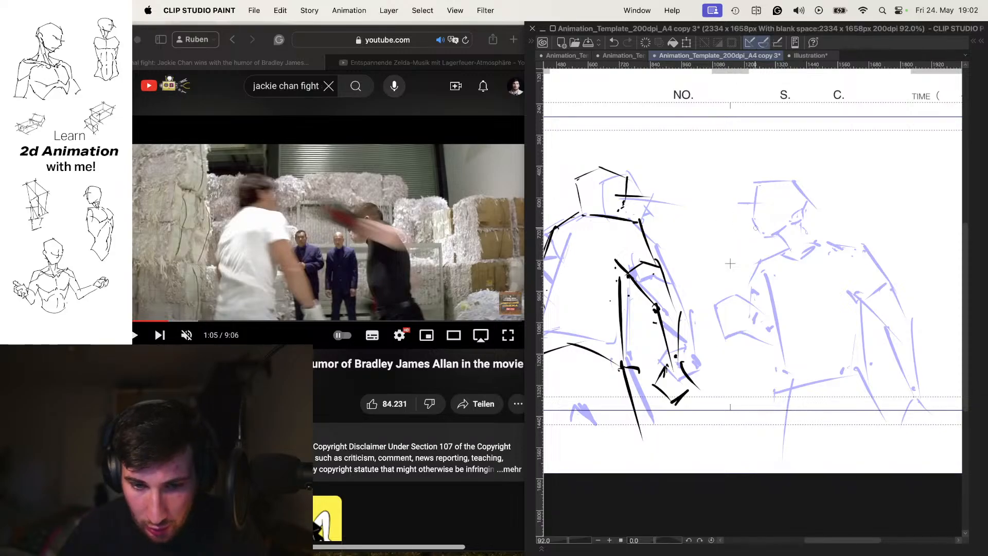
mouse_move(742, 202)
left_mouse_down()
mouse_move(754, 244)
mouse_move(777, 232)
mouse_move(761, 181)
mouse_move(793, 199)
mouse_move(793, 184)
mouse_move(799, 205)
left_mouse_up()
key("super+z")
left_click(794, 209)
mouse_move(800, 205)
left_mouse_down()
mouse_move(809, 216)
mouse_move(796, 233)
left_mouse_up()
key("super+z")
key("super+z")
key("super+z")
key("space")
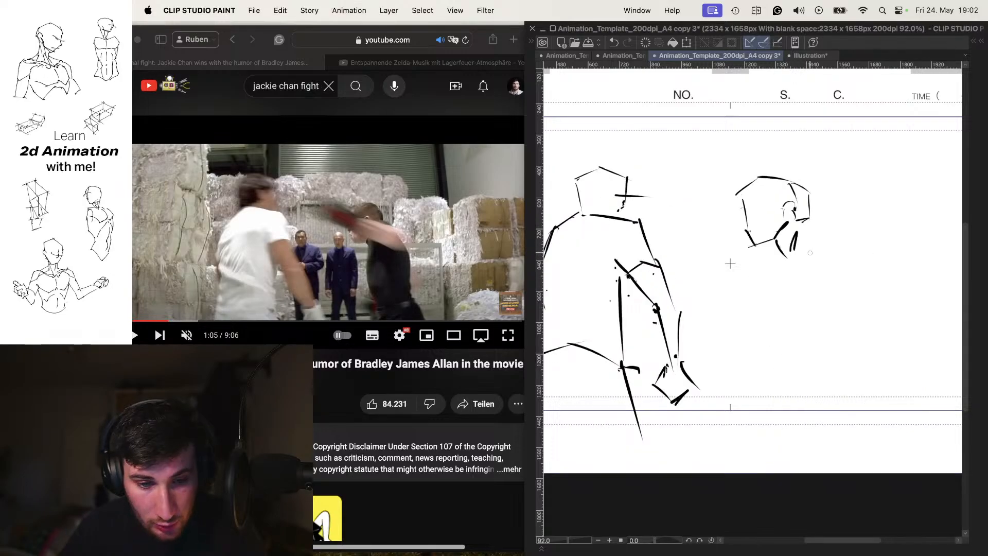
Step: Add a short eye line across the front of the black-shirted fighter's face and compare it with the previous frame
left_click_drag(734, 221, 761, 208)
key("Left")
key("Right")
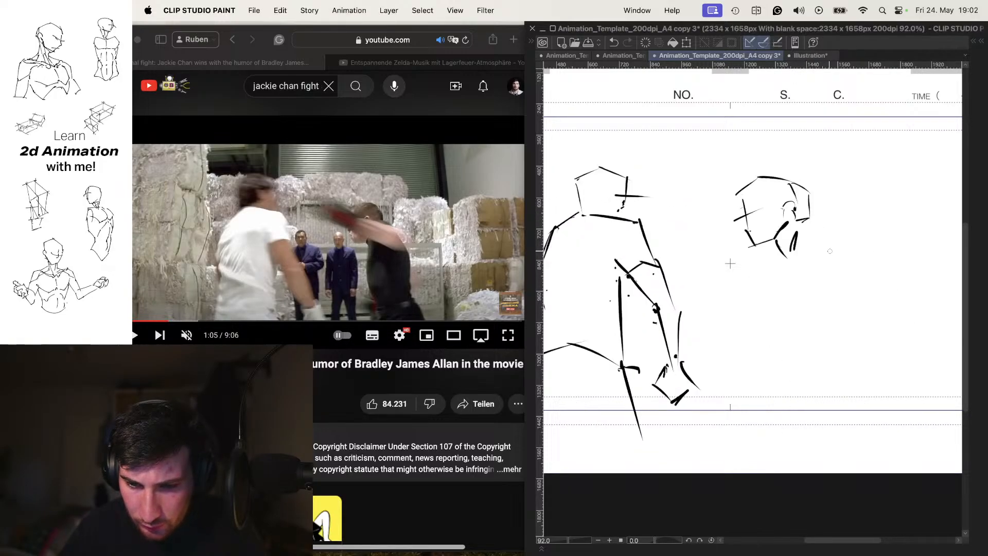
Step: Draw the black-shirted fighter's neck and front torso edge down to the waist over the onion skin
key("o")
mouse_move(784, 252)
left_mouse_down()
mouse_move(773, 275)
mouse_move(771, 358)
mouse_move(787, 390)
left_mouse_up()
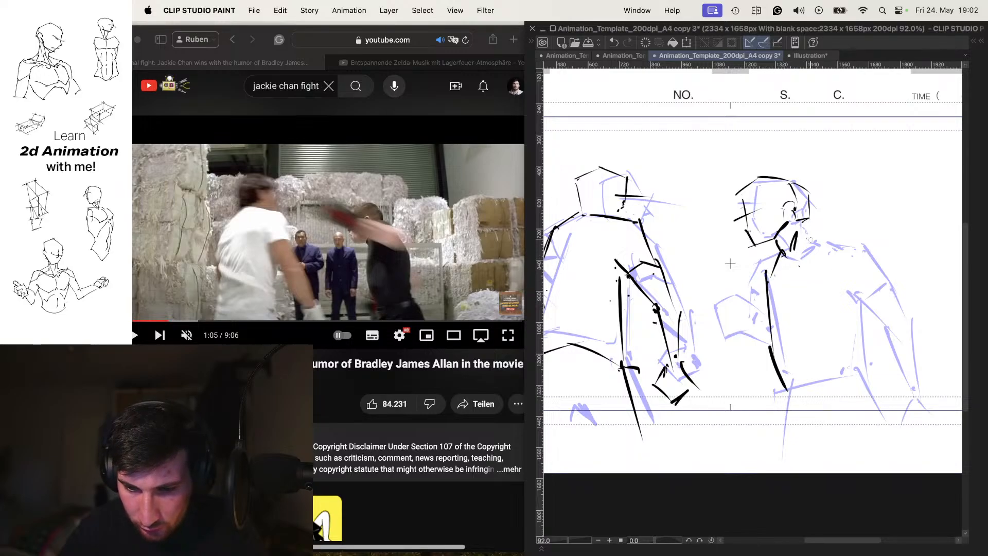
mouse_move(763, 225)
left_mouse_down()
mouse_move(773, 227)
mouse_move(743, 273)
left_mouse_up()
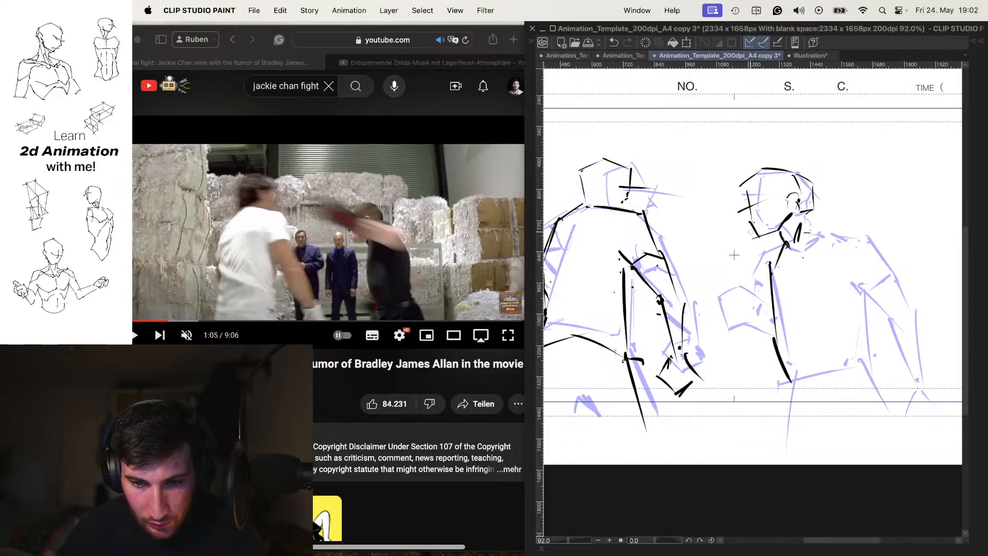
key("super+t")
key("Escape")
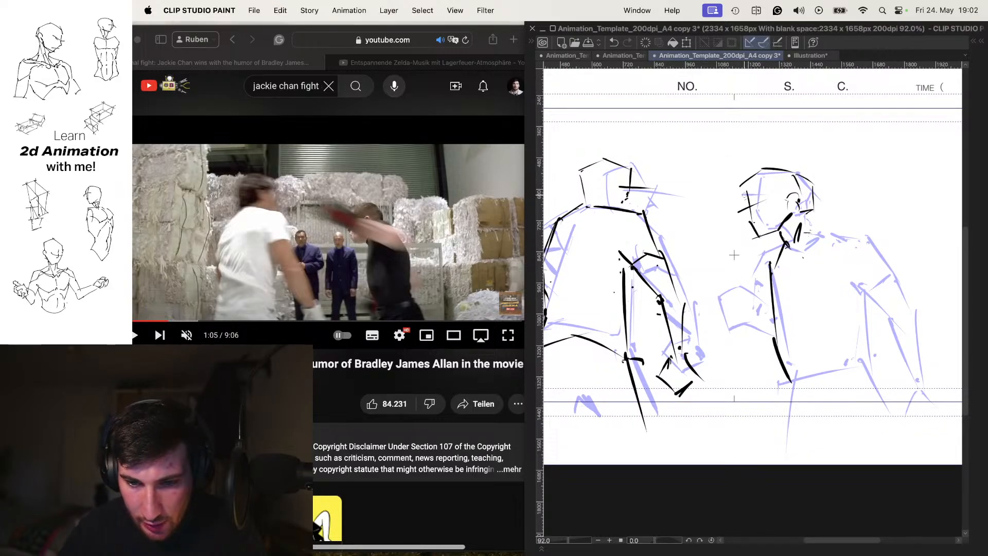
key("comma")
key("period")
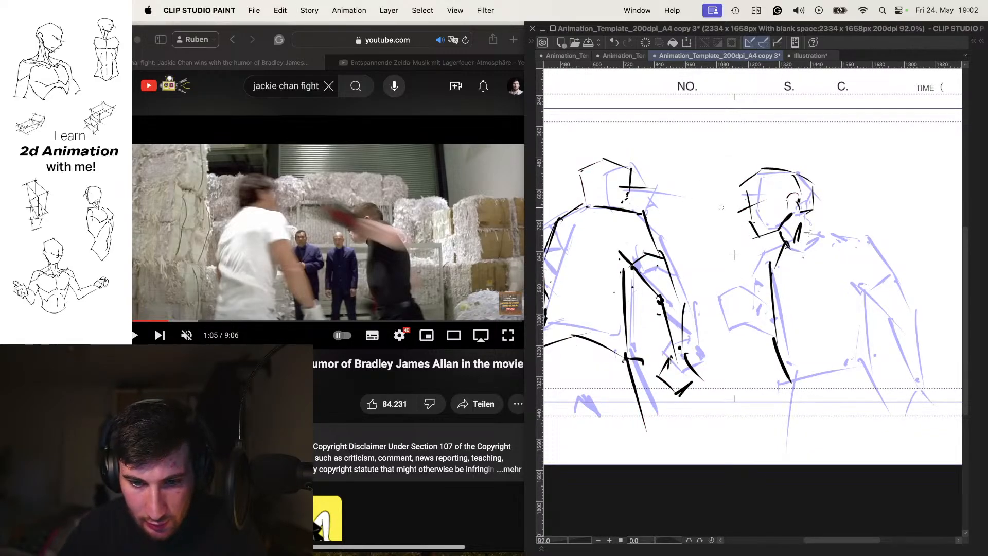
Step: Draw bold horizontal motion streaks for the black-shirted fighter's swinging fist and forearm across the front of his face
left_click_drag(687, 186, 771, 216)
left_click_drag(684, 208, 756, 222)
left_click_drag(692, 213, 773, 222)
key("super+z")
key("super+z")
key("super+z")
left_click_drag(730, 215, 737, 219)
left_click_drag(680, 205, 751, 226)
Step: Draw long upper and lower arm lines running from the forearm streaks past the neck to the black-shirted fighter's shoulder
left_click_drag(688, 220, 867, 241)
left_click_drag(749, 242, 773, 244)
left_click_drag(771, 242, 848, 263)
left_click_drag(832, 228, 896, 244)
key("super+z")
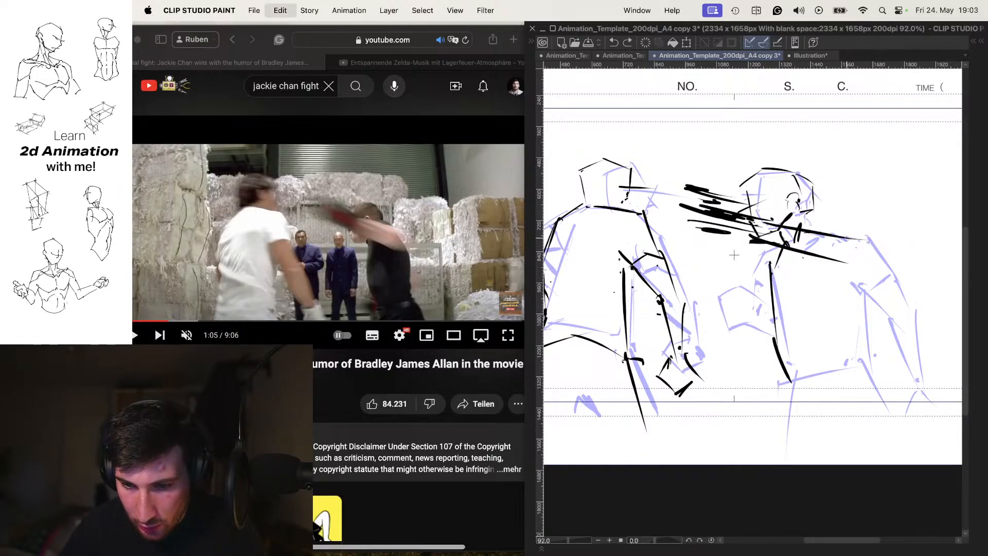
Step: Add the black-shirted fighter's shoulder edge with motion streaks around the sleeve and along the upper arm
mouse_move(824, 234)
left_mouse_down()
mouse_move(918, 245)
mouse_move(900, 250)
mouse_move(930, 271)
left_mouse_up()
mouse_move(858, 267)
left_mouse_down()
mouse_move(932, 271)
mouse_move(903, 282)
left_mouse_up()
left_click_drag(874, 229, 890, 231)
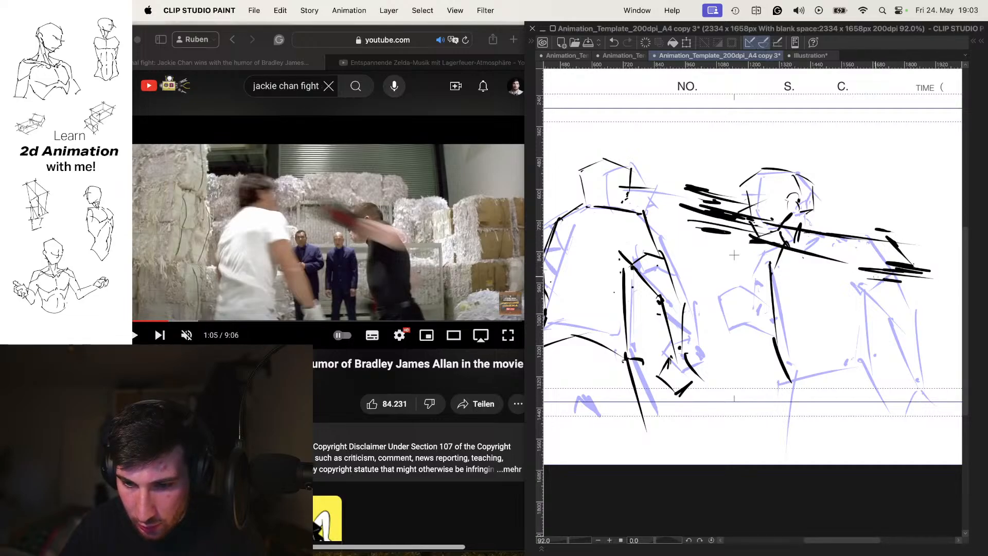
left_click_drag(860, 272, 876, 279)
left_click_drag(802, 238, 893, 257)
left_click_drag(824, 212, 889, 225)
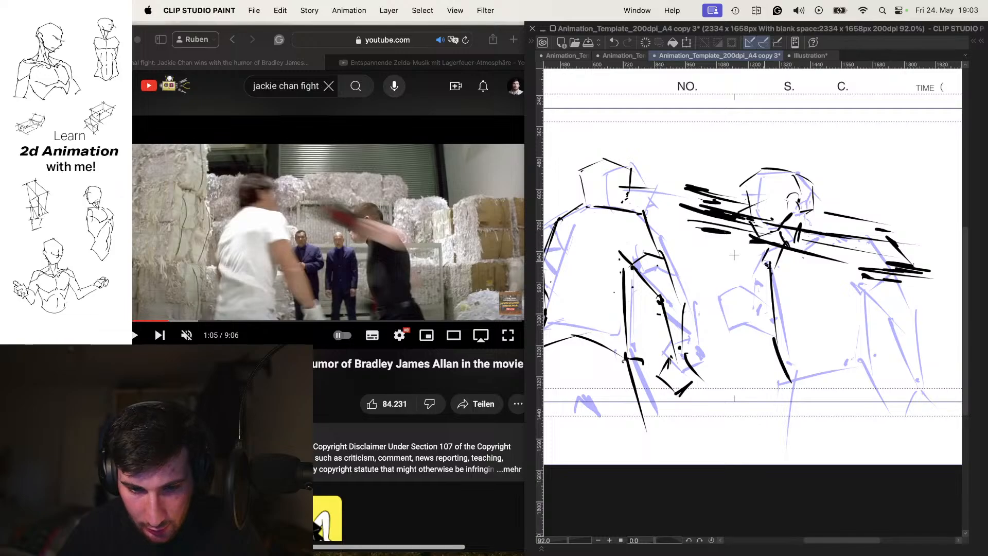
Step: Draw the black-shirted fighter's back edge, slanted waistline and upper leg lines, and compare the pose with the previous frame
left_click_drag(873, 282, 876, 314)
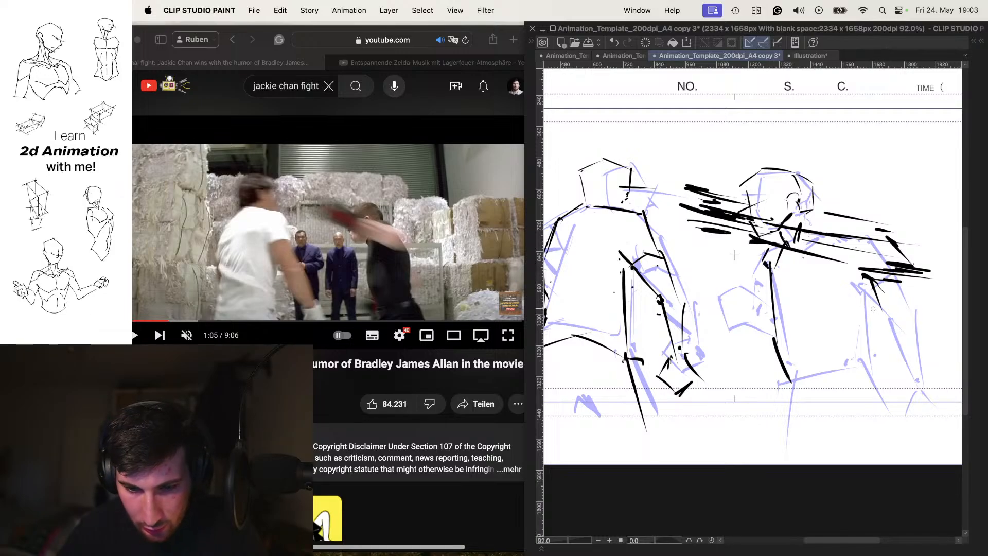
key("super+z")
mouse_move(859, 269)
left_mouse_down()
mouse_move(849, 343)
mouse_move(877, 368)
left_mouse_up()
mouse_move(794, 395)
left_mouse_down()
mouse_move(883, 355)
mouse_move(889, 410)
mouse_move(800, 399)
mouse_move(812, 424)
left_mouse_up()
key("o")
key("Left")
key("Right")
key("Left")
key("Right")
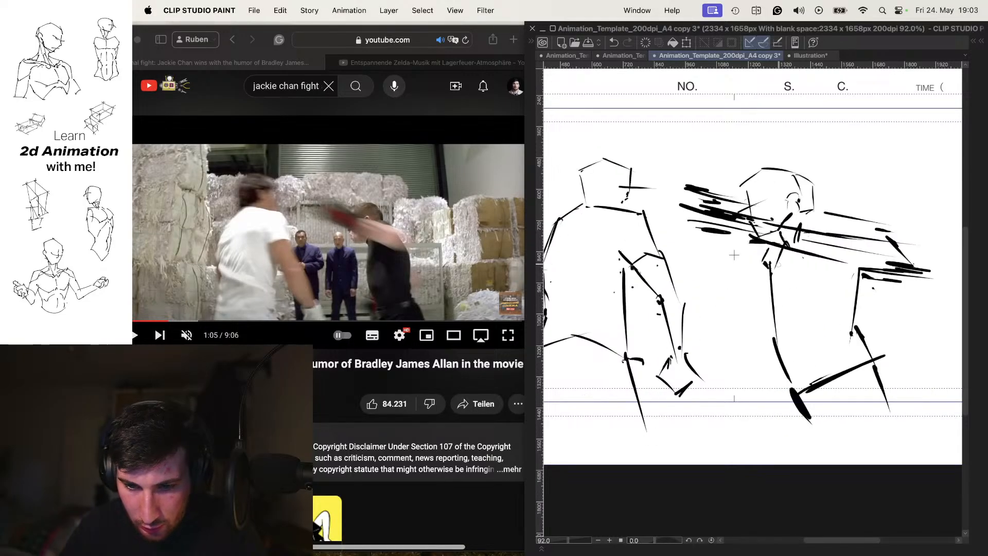
Step: Sketch the black-shirted fighter's lowered fist in front of his waist with onion skin on, and check it without onion skin
key("o")
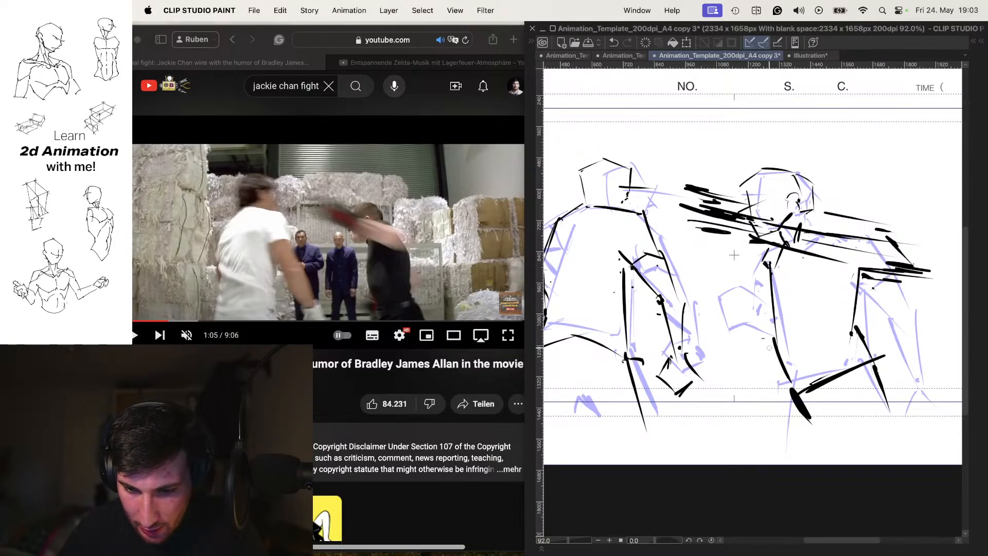
mouse_move(770, 337)
left_mouse_down()
mouse_move(752, 355)
mouse_move(755, 377)
mouse_move(778, 383)
left_mouse_up()
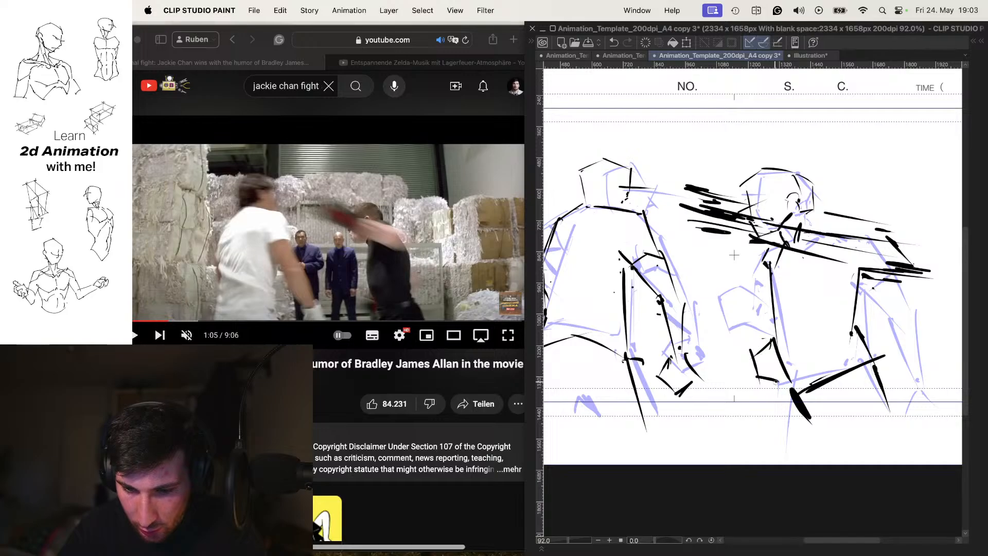
key("o")
key("Left")
key("Right")
key("Left")
key("Right")
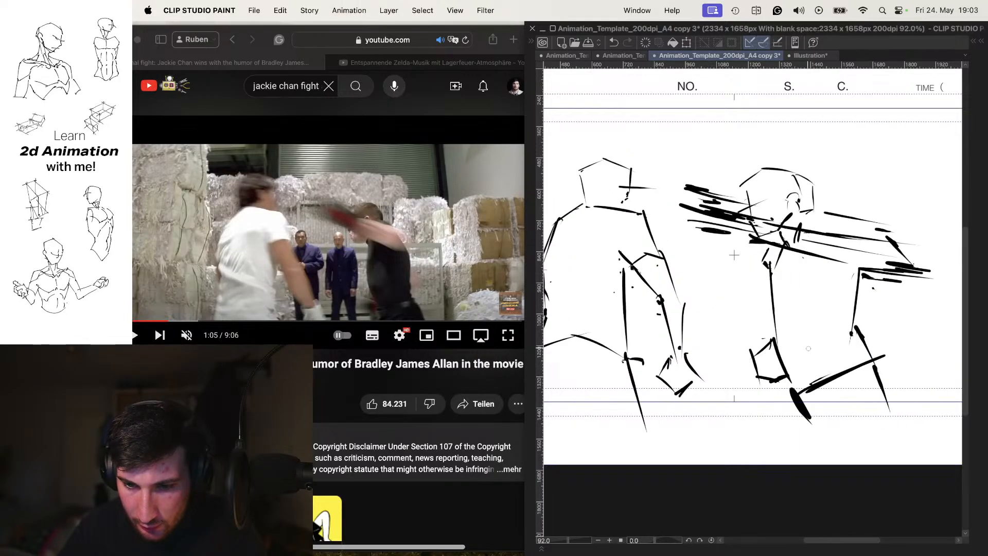
Step: Flip repeatedly between the current and previous frames to examine how both fighters' poses change
key("Left")
key("Right")
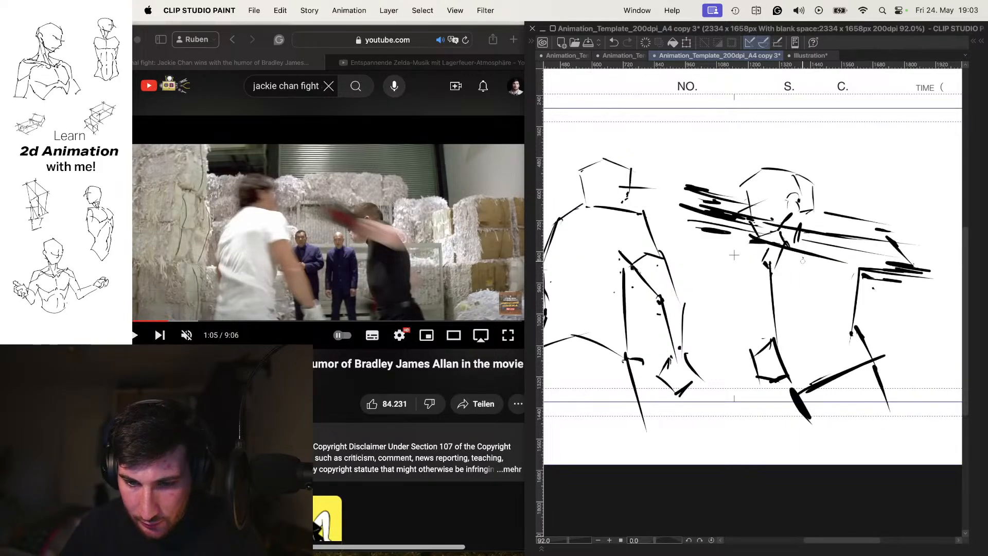
key("Left")
key("Right")
key("Left")
key("Right")
key("Left")
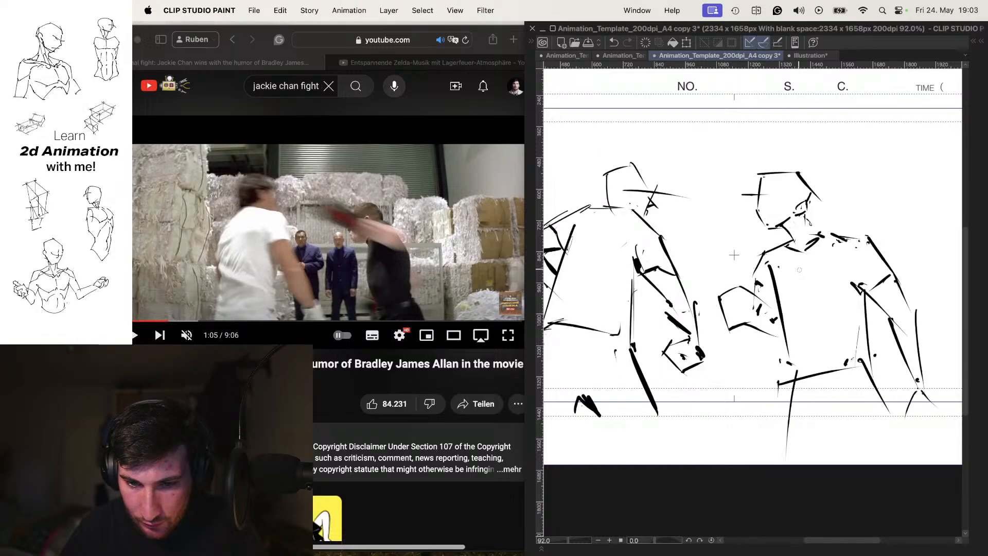
key("Right")
Step: Add thin motion streaks inside the black-shirted fighter's upper arm between the neck and shoulder
left_click_drag(805, 242, 858, 231)
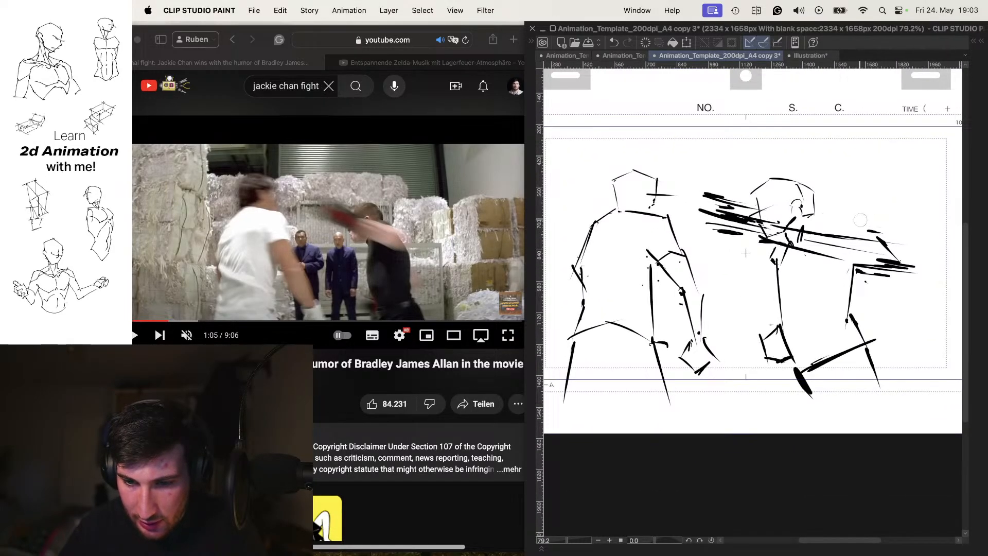
mouse_move(826, 226)
left_mouse_down()
mouse_move(895, 237)
mouse_move(851, 229)
mouse_move(863, 248)
left_mouse_up()
key("super+z")
key("super+z")
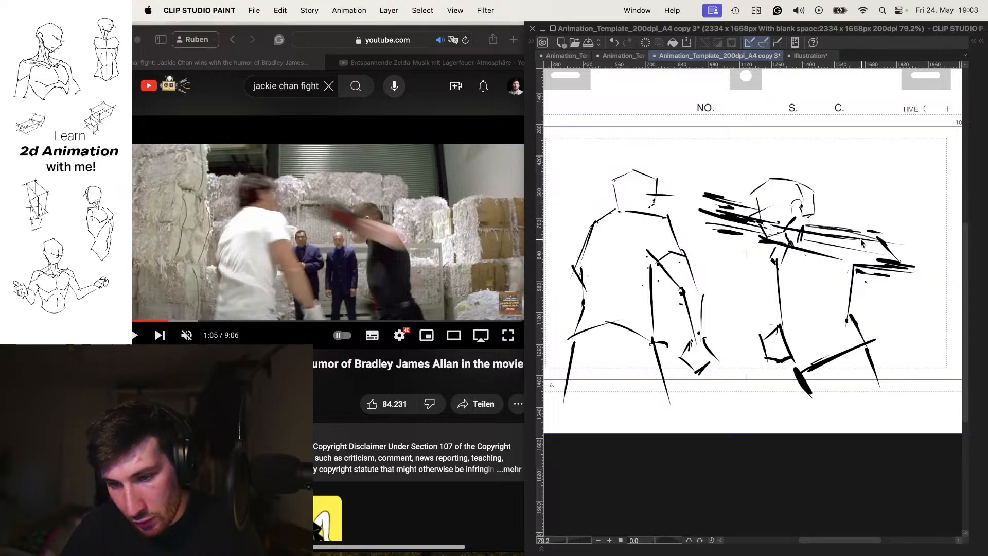
key("super+z")
mouse_move(816, 224)
left_mouse_down()
mouse_move(901, 240)
mouse_move(846, 242)
left_mouse_up()
key("super+z")
left_click_drag(784, 239, 846, 250)
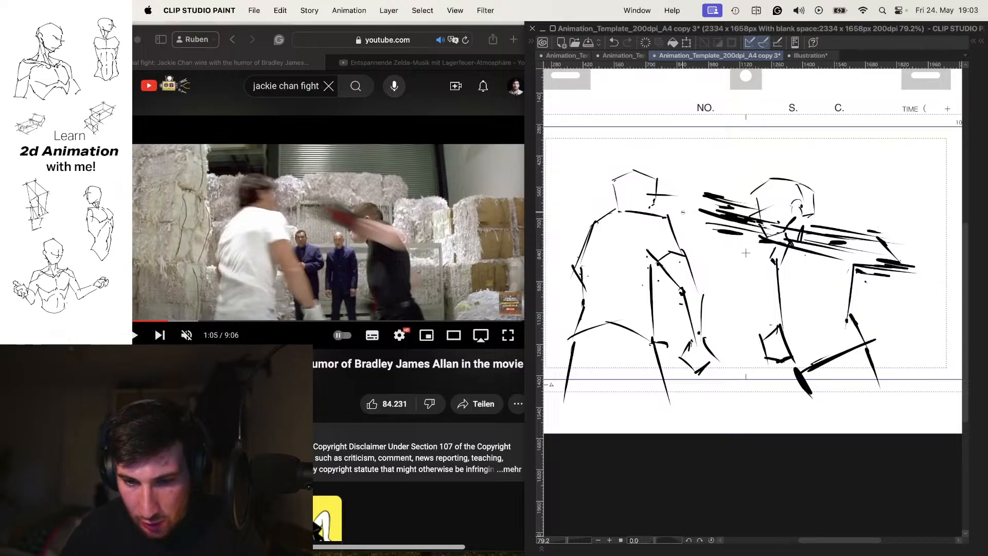
Step: Extend the fist's motion streaks toward the white-shirted fighter's shoulder and compare the result with the previous frame
mouse_move(672, 212)
left_mouse_down()
mouse_move(756, 230)
mouse_move(769, 247)
mouse_move(774, 230)
left_mouse_up()
key("super+z")
mouse_move(774, 229)
left_mouse_down()
mouse_move(735, 232)
mouse_move(796, 229)
mouse_move(735, 252)
mouse_move(750, 247)
left_mouse_up()
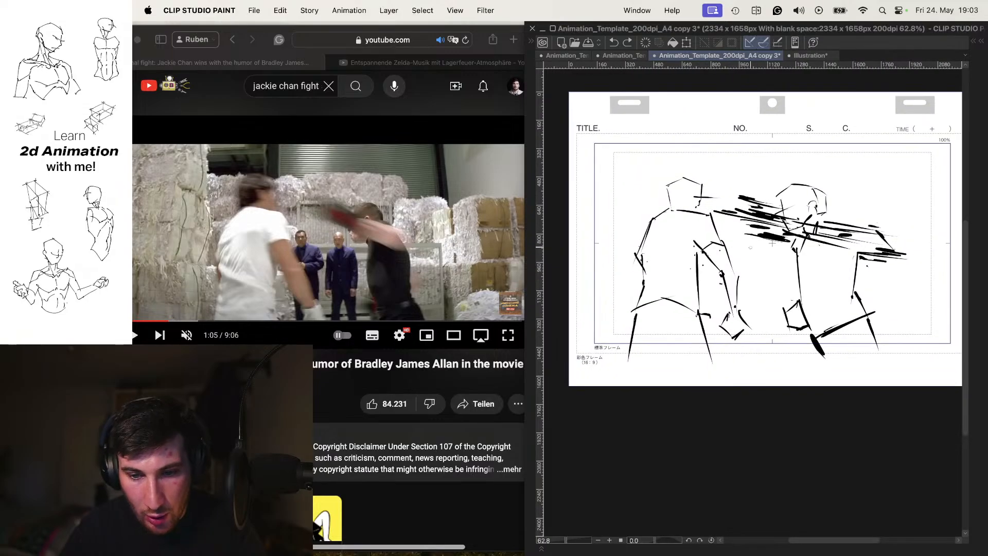
key("Left")
key("Right")
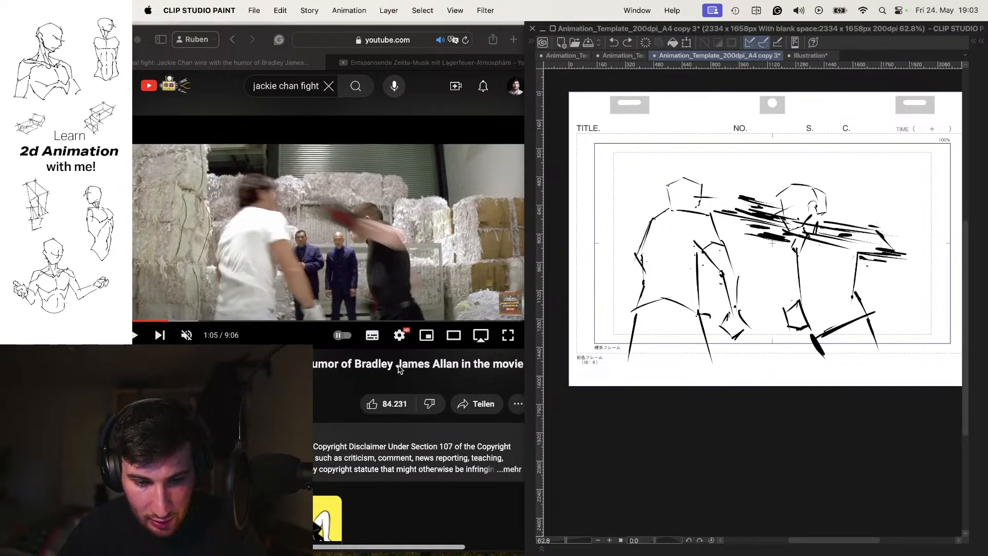
Step: Step the YouTube reference video frame by frame around 1:05 to find the punch follow-through pose with the white-shirted fighter leaning back
left_click(401, 368)
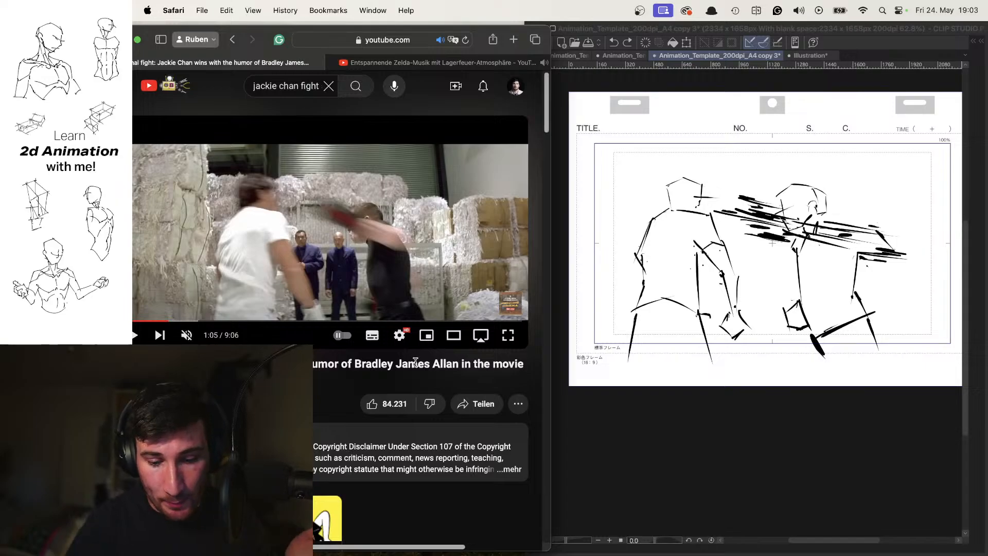
key("period")
key("period")
key("period")
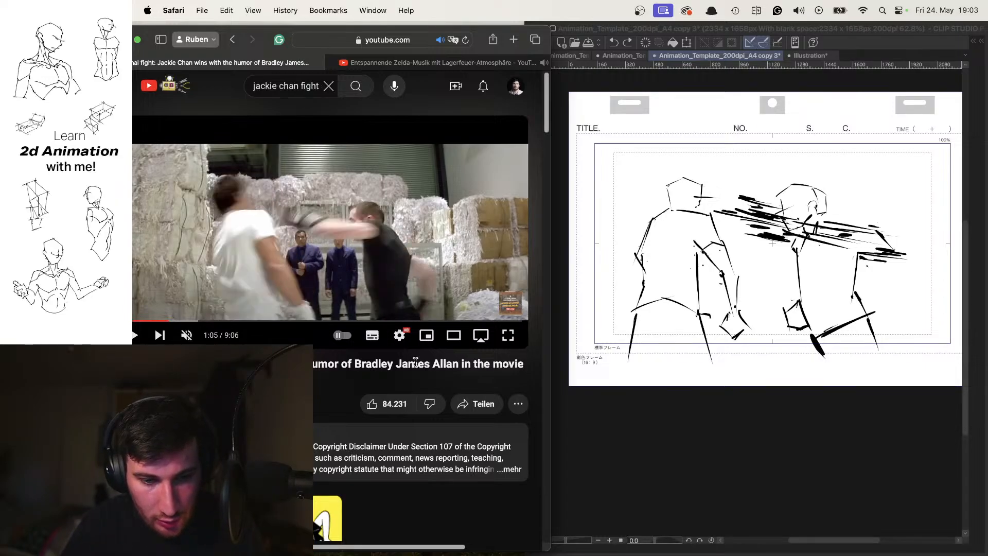
key("period")
key("period")
key("period")
key("period")
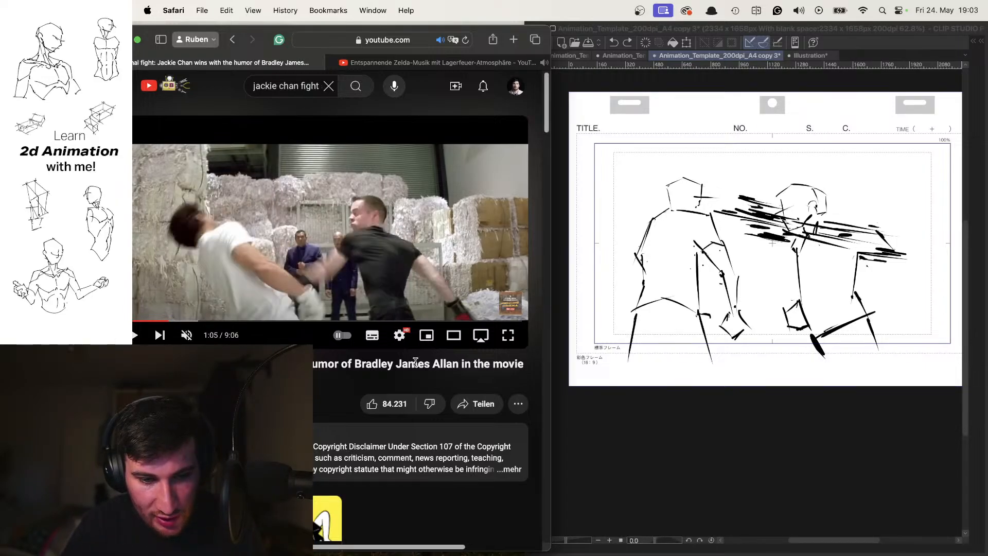
key("period")
key("period")
key("period")
key("period")
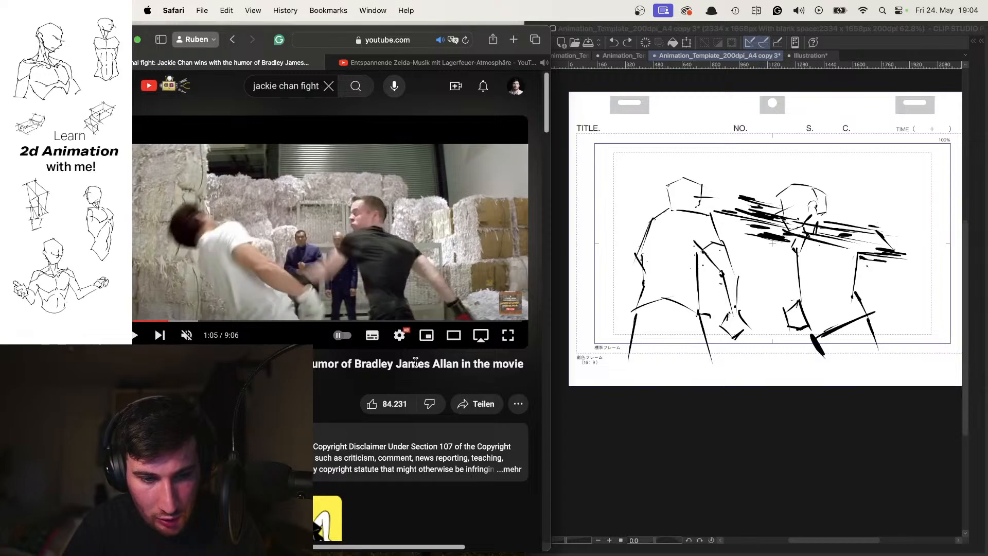
key("period")
key("period")
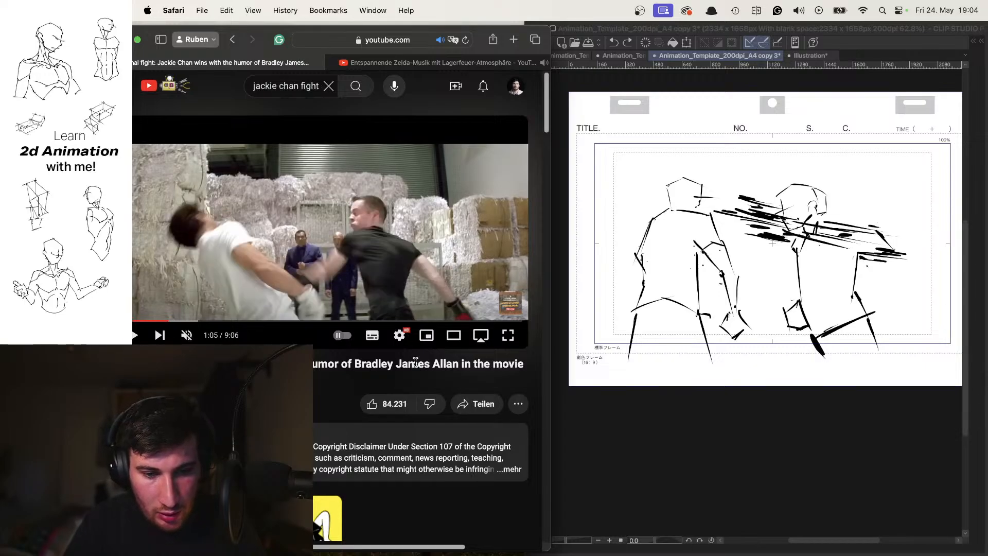
key("period")
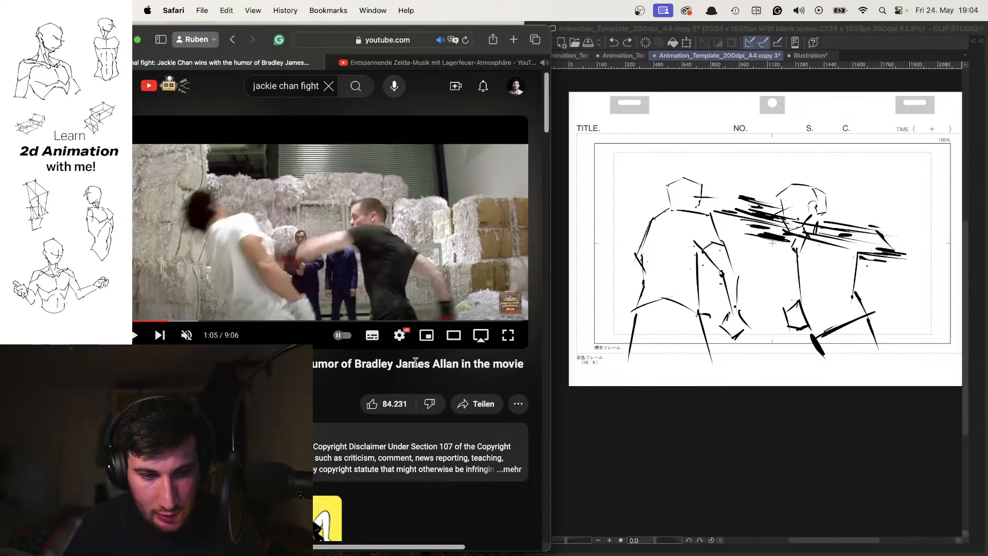
key("comma")
key("comma")
key("comma")
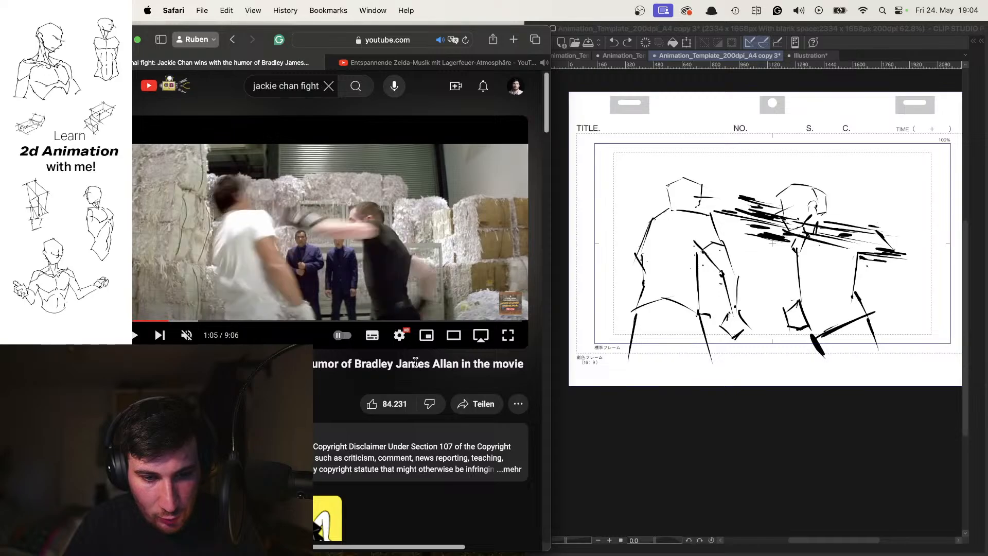
key("period")
key("comma")
key("comma")
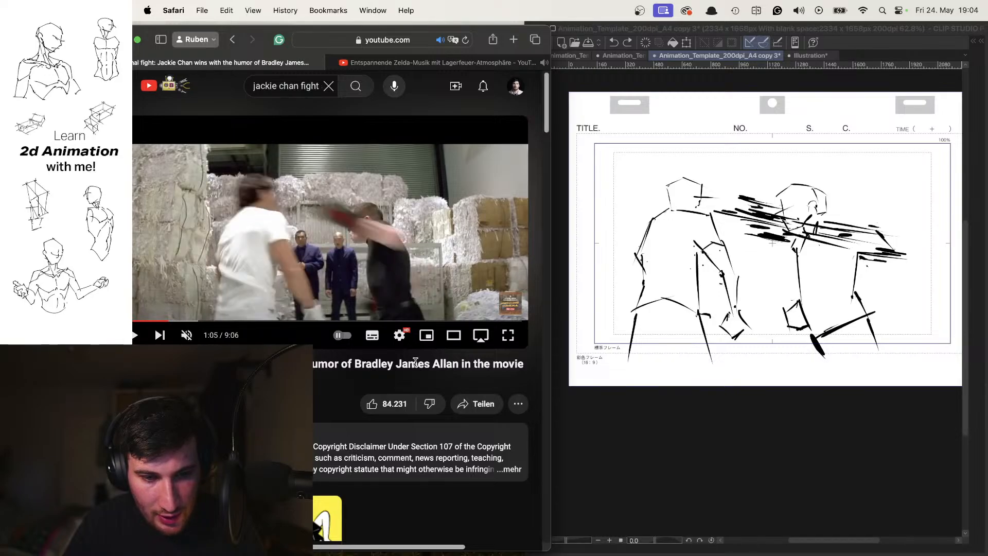
key("period")
key("period")
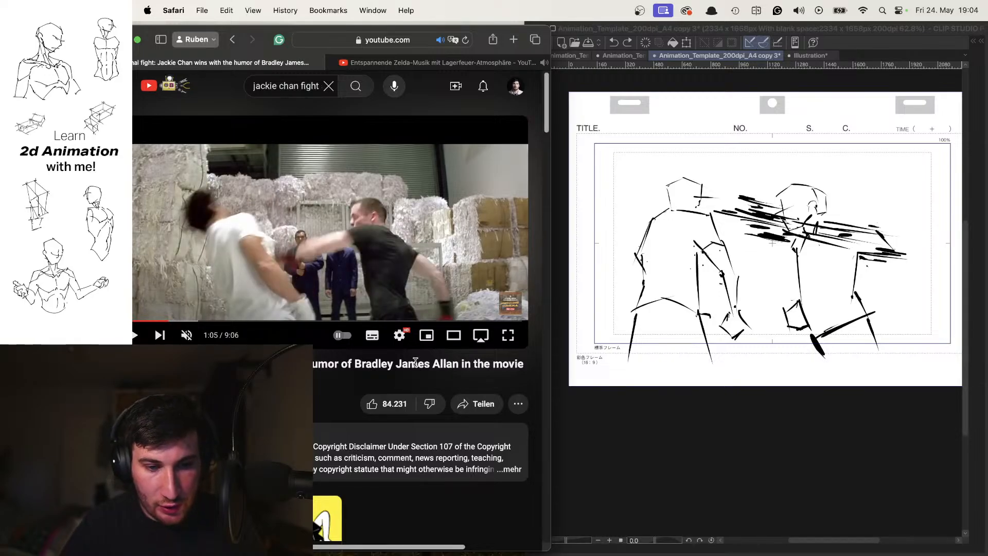
Step: Return to Clip Studio Paint and add a blank animation frame with the previous drawing as onion skin
left_click(754, 266)
key("n")
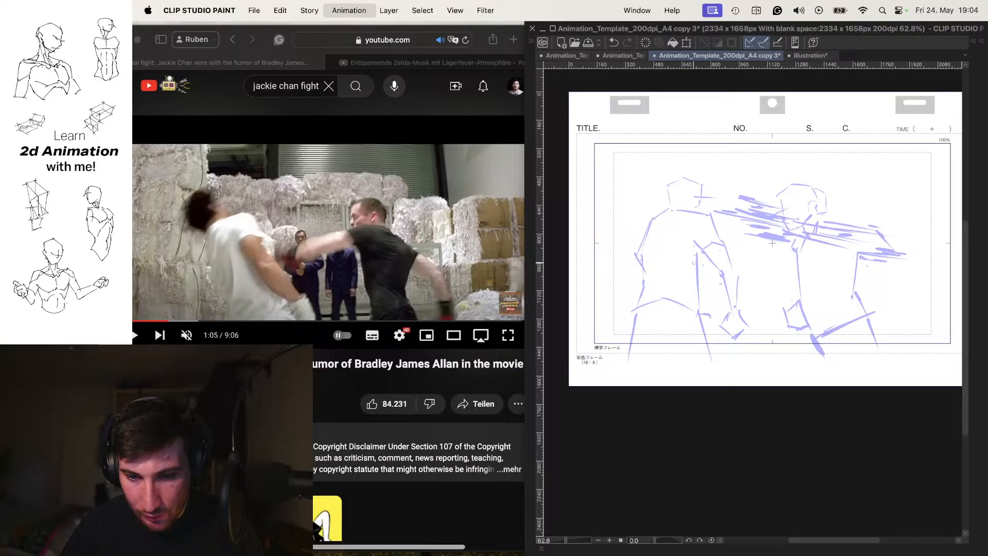
left_click(688, 222, "super")
left_click(686, 220, "super")
left_click_drag(668, 211, 686, 208)
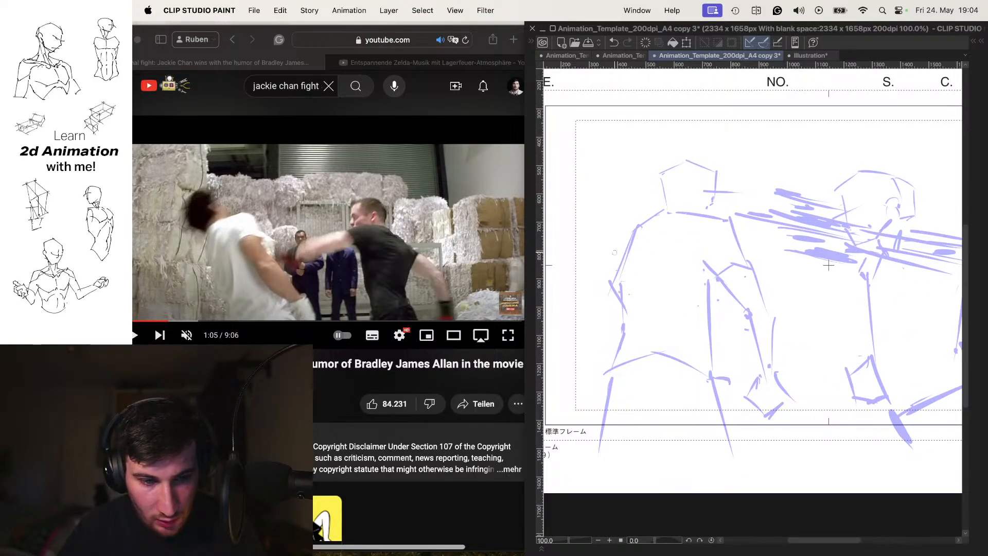
Step: Sketch the white-shirted fighter's angular head thrown backward, with the nape and the rear shoulder line below it
left_click_drag(595, 196, 620, 235)
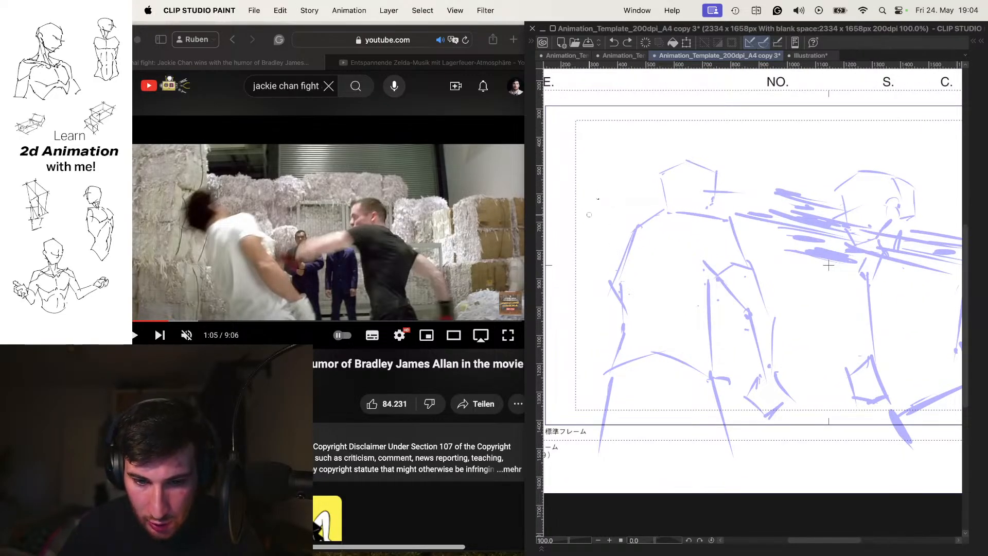
left_click_drag(585, 206, 594, 226)
mouse_move(605, 176)
left_mouse_down()
mouse_move(584, 206)
mouse_move(612, 181)
mouse_move(640, 197)
mouse_move(637, 211)
left_mouse_up()
left_click_drag(596, 243, 603, 240)
left_click_drag(602, 244, 624, 234)
left_click_drag(631, 213, 623, 226)
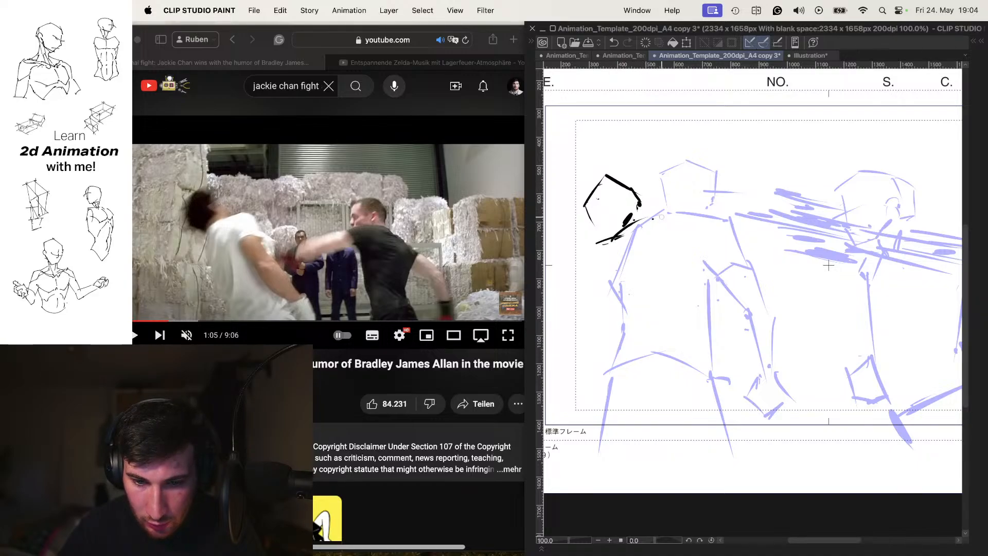
key("super+z")
key("super+z")
key("super+z")
mouse_move(638, 202)
left_mouse_down()
mouse_move(639, 222)
mouse_move(601, 242)
left_mouse_up()
Step: Draw the white-shirted fighter's upper shoulder line from the neck forward and start the curve of the front sleeve
left_click_drag(645, 216, 709, 214)
left_click_drag(692, 215, 705, 238)
key("super+z")
key("super+z")
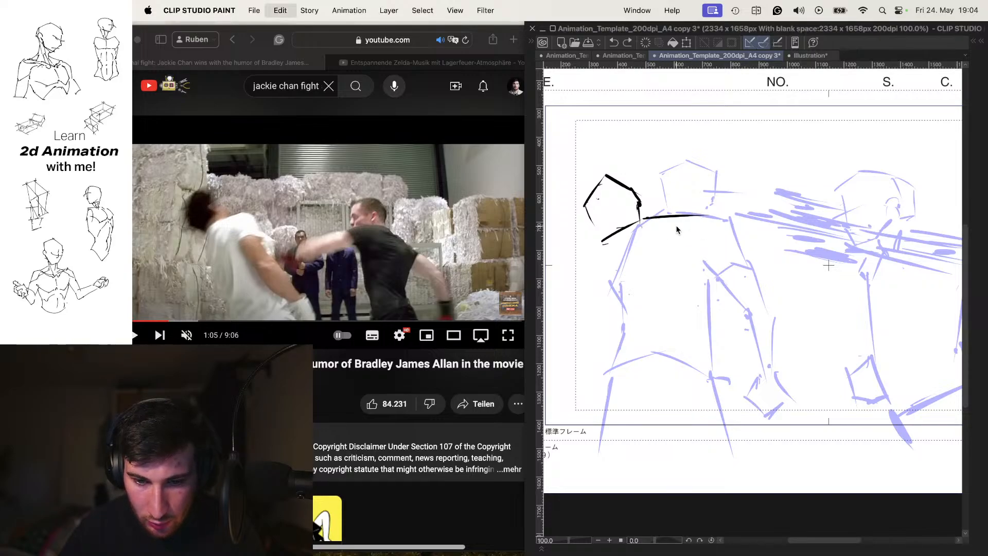
mouse_move(640, 219)
left_mouse_down()
mouse_move(694, 226)
mouse_move(702, 243)
mouse_move(667, 257)
left_mouse_up()
Step: Draw the white-shirted fighter's curved back edge from the shoulder to the waist and close it with an arched waistline
mouse_move(601, 248)
left_mouse_down()
mouse_move(599, 294)
mouse_move(622, 373)
left_mouse_up()
key("super+z")
key("super+z")
left_click_drag(583, 289, 620, 378)
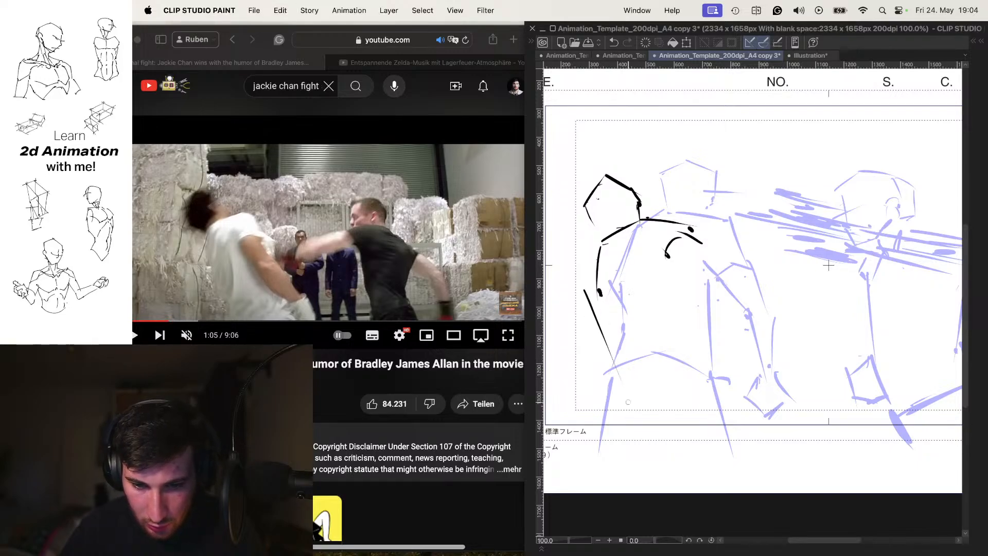
key("super+z")
mouse_move(596, 292)
left_mouse_down()
mouse_move(622, 393)
mouse_move(650, 380)
left_mouse_up()
left_click_drag(641, 381, 706, 395)
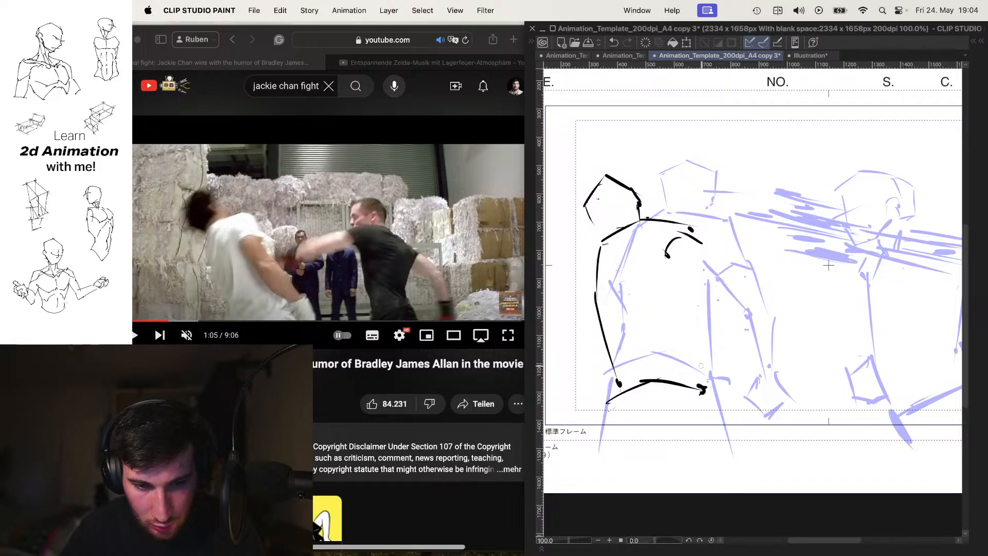
left_click_drag(668, 257, 711, 308)
left_click_drag(698, 236, 715, 284)
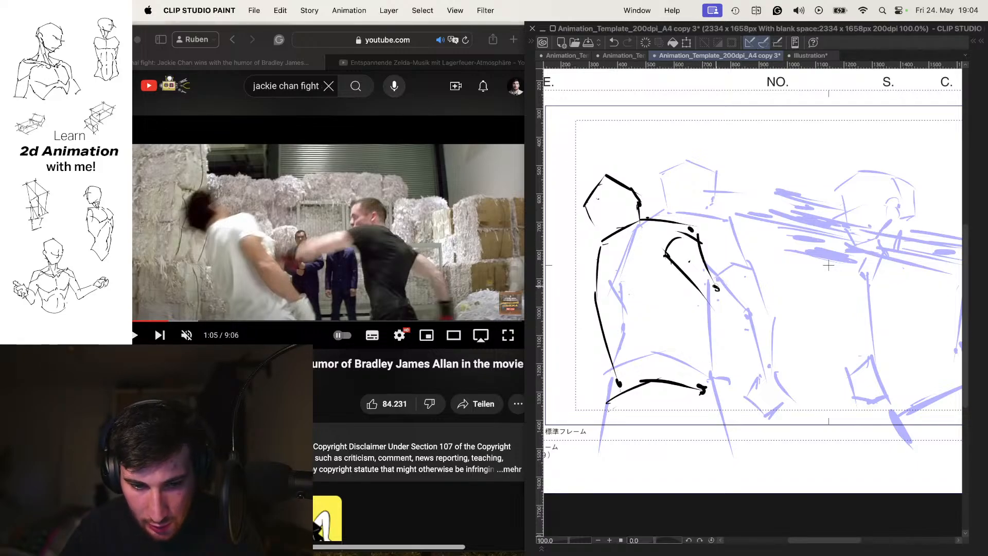
key("super+z")
key("super+z")
Step: Draw the white-shirted fighter's front upper arm as two downward lines from the sleeve to the elbow
left_click_drag(659, 252, 695, 317)
mouse_move(697, 240)
left_mouse_down()
mouse_move(705, 297)
mouse_move(741, 360)
left_mouse_up()
key("super+z")
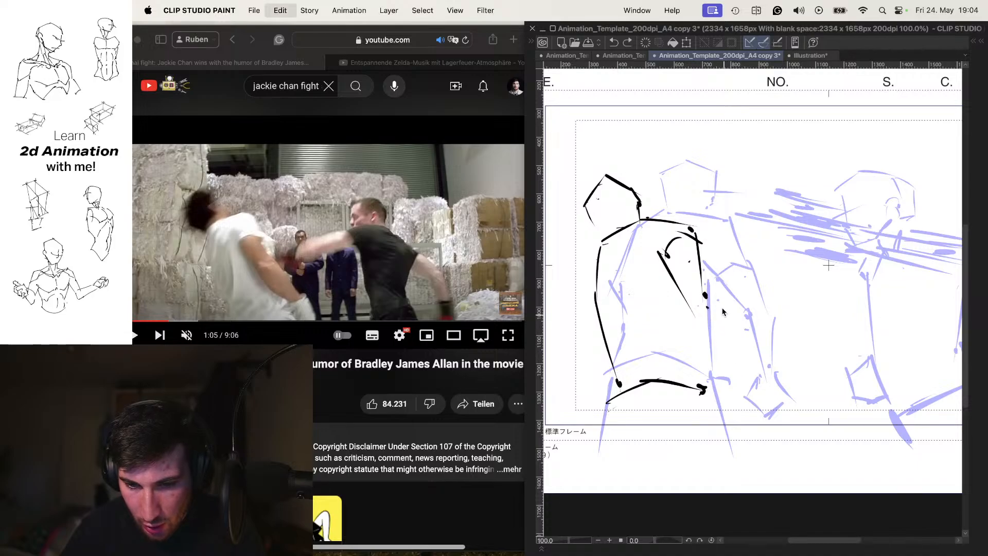
Step: Draw the fighter's front forearm as two diagonal lines below the elbow and end it with an angular hand
mouse_move(705, 305)
left_mouse_down()
mouse_move(697, 313)
mouse_move(764, 366)
left_mouse_up()
mouse_move(686, 325)
left_mouse_down()
mouse_move(756, 375)
mouse_move(764, 368)
left_mouse_up()
mouse_move(754, 364)
left_mouse_down()
mouse_move(784, 376)
mouse_move(784, 399)
left_mouse_up()
mouse_move(746, 392)
left_mouse_down()
mouse_move(750, 419)
mouse_move(761, 412)
left_mouse_up()
left_click_drag(756, 416, 777, 401)
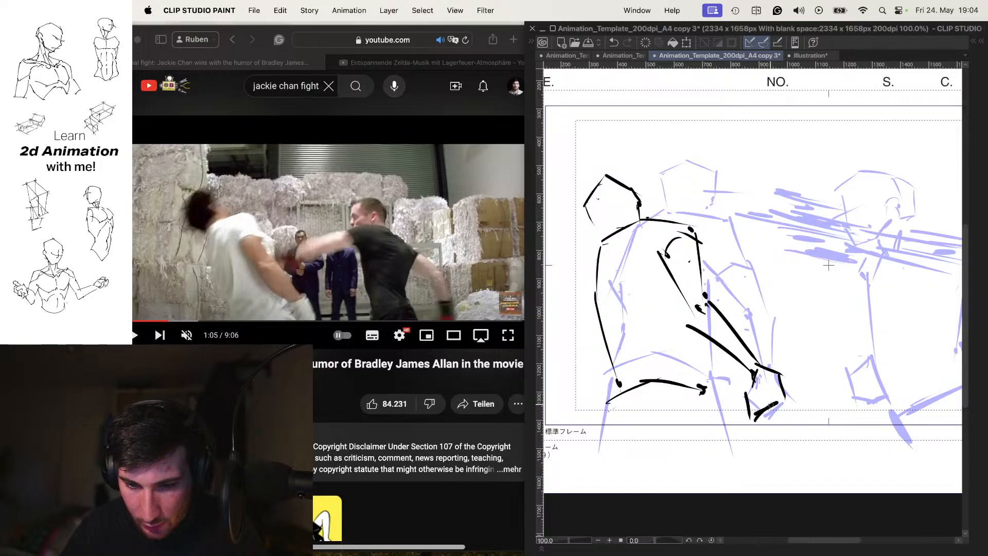
Step: Compare the pose with the previous frame and draw two short leg lines down from the ends of the fighter's waistline
key("comma")
key("period")
key("comma")
key("period")
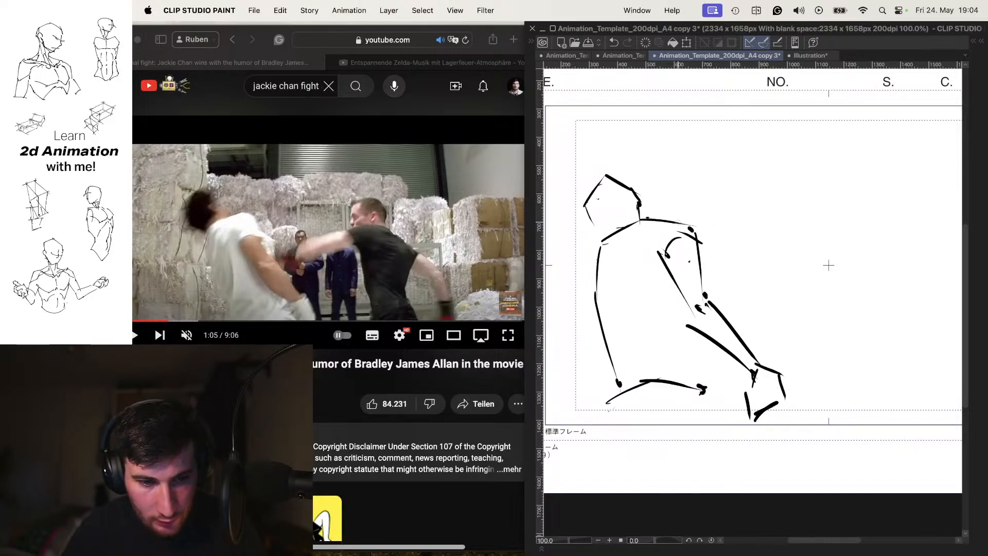
key("comma")
key("period")
left_click_drag(702, 387, 727, 443)
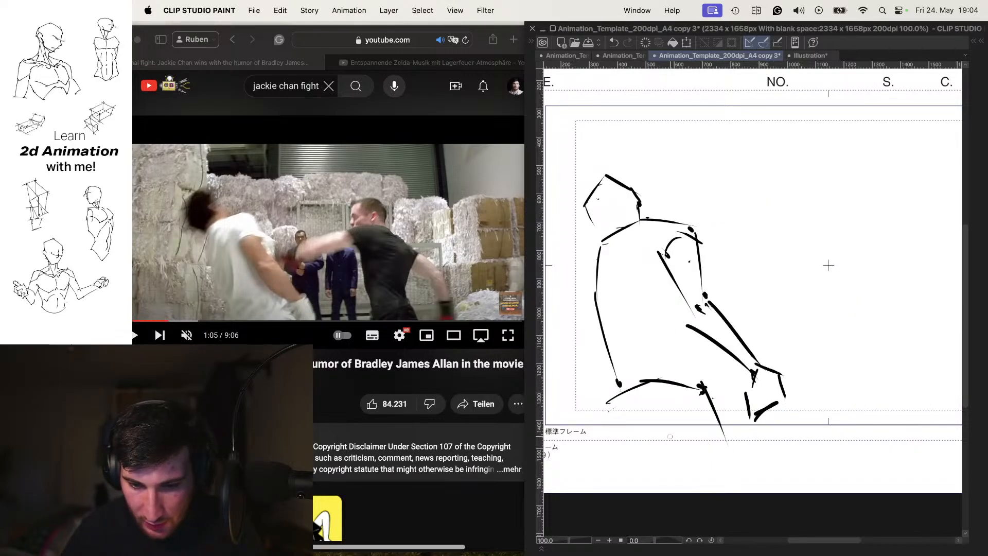
left_click_drag(609, 404, 618, 468)
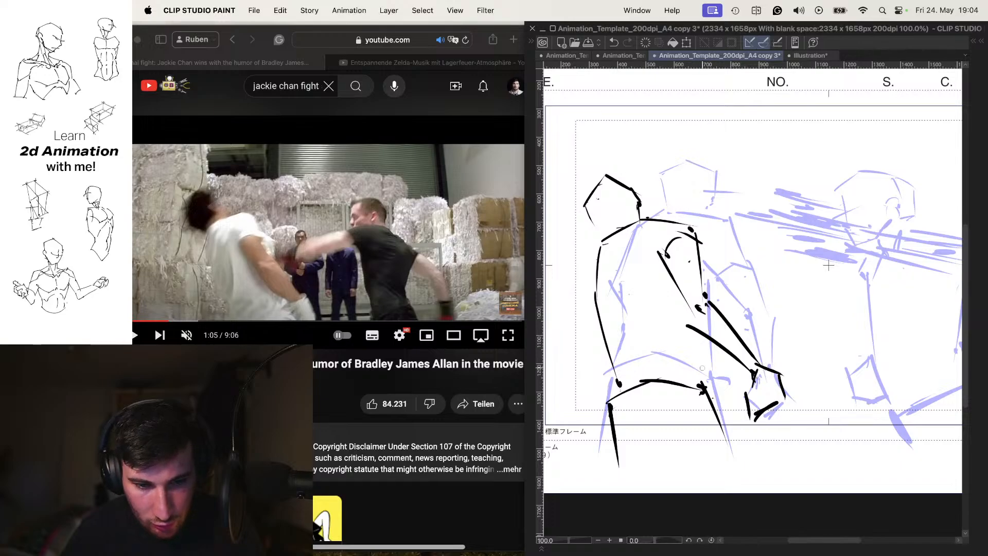
Step: Draw the torso's front edge from the forearm to the waist and add strokes beside the front sleeve and the back edge
left_click_drag(696, 234, 707, 287)
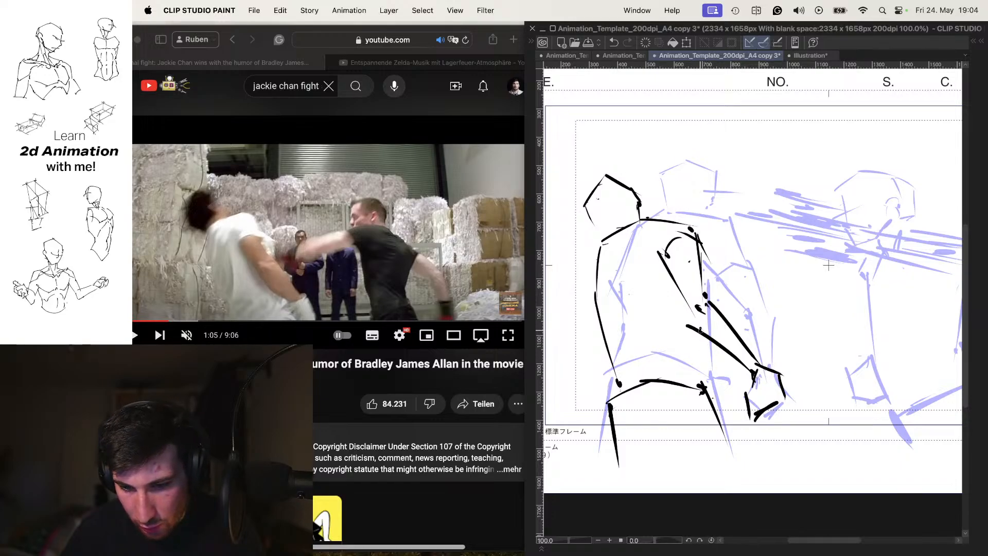
left_click_drag(700, 329, 706, 388)
key("space")
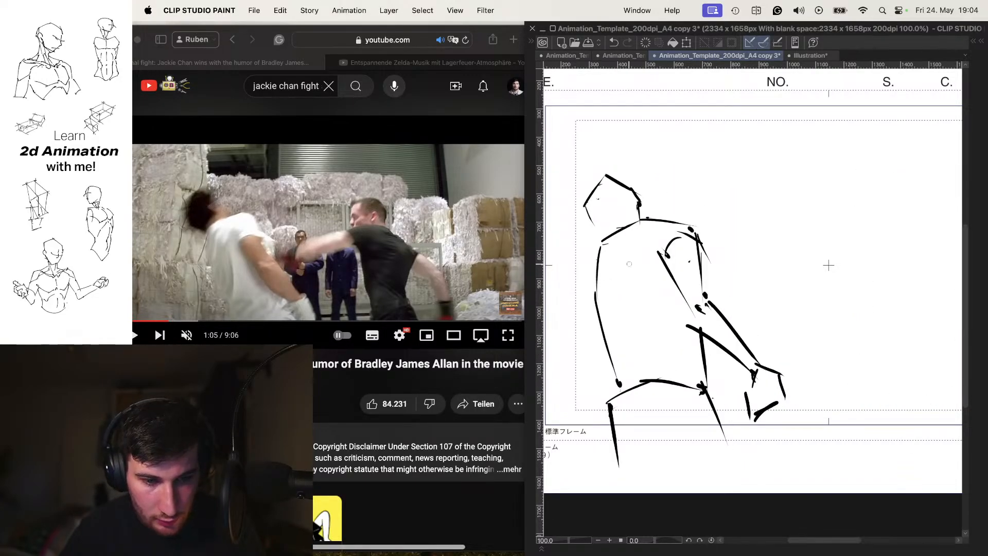
mouse_move(599, 244)
left_mouse_down()
mouse_move(585, 262)
mouse_move(607, 334)
left_mouse_up()
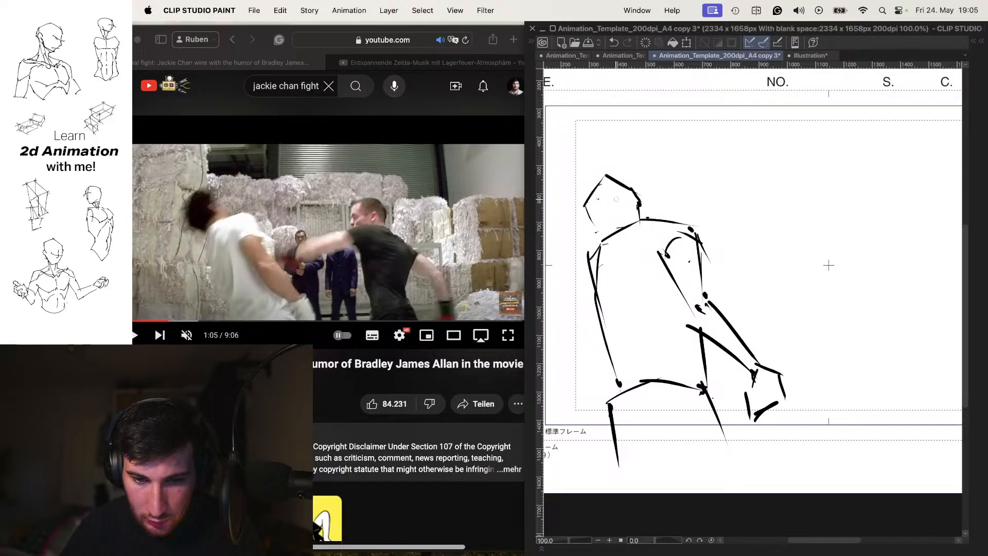
left_click_drag(624, 202, 652, 201)
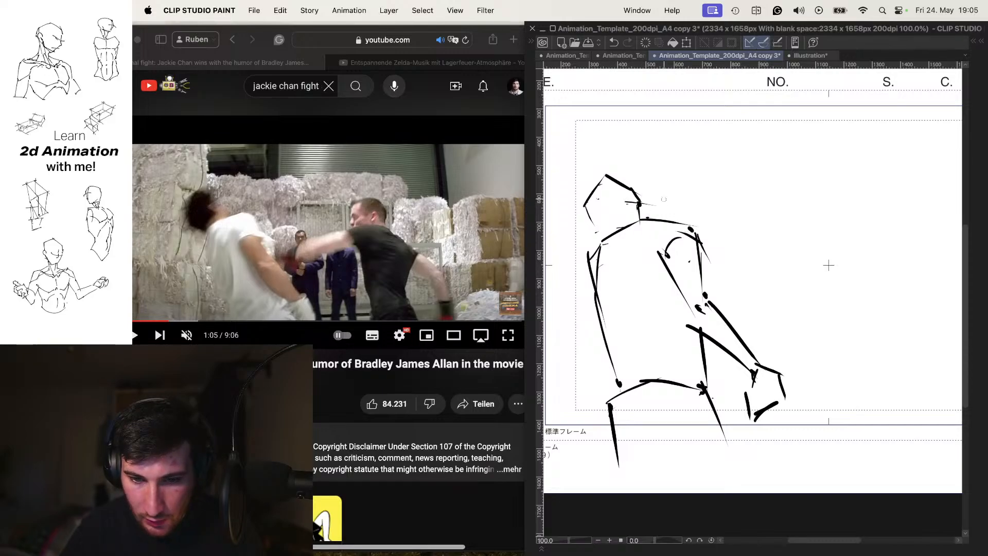
key("Left")
key("Right")
key("super+z")
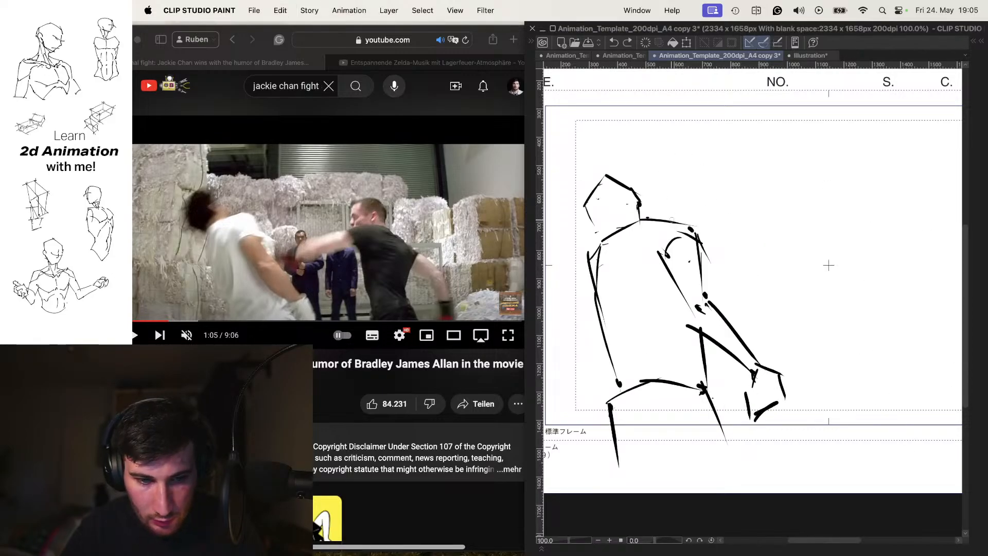
Step: Add short angular detail strokes inside the front side of the fighter's head, checking them against the previous frame
left_click(631, 219)
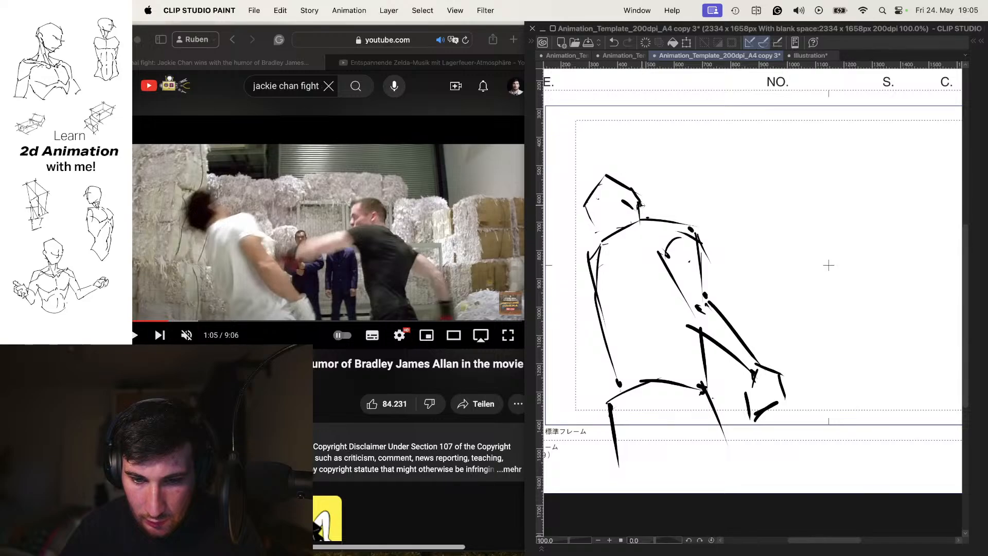
mouse_move(689, 204)
left_mouse_down()
mouse_move(653, 202)
mouse_move(668, 209)
mouse_move(630, 242)
mouse_move(672, 210)
left_mouse_up()
key("Left")
key("Right")
key("super+z")
Step: Flip repeatedly between the previous and current frames to examine how the white-shirted fighter's recoil reads in motion
scroll(706, 207, "down", 5)
key("Left")
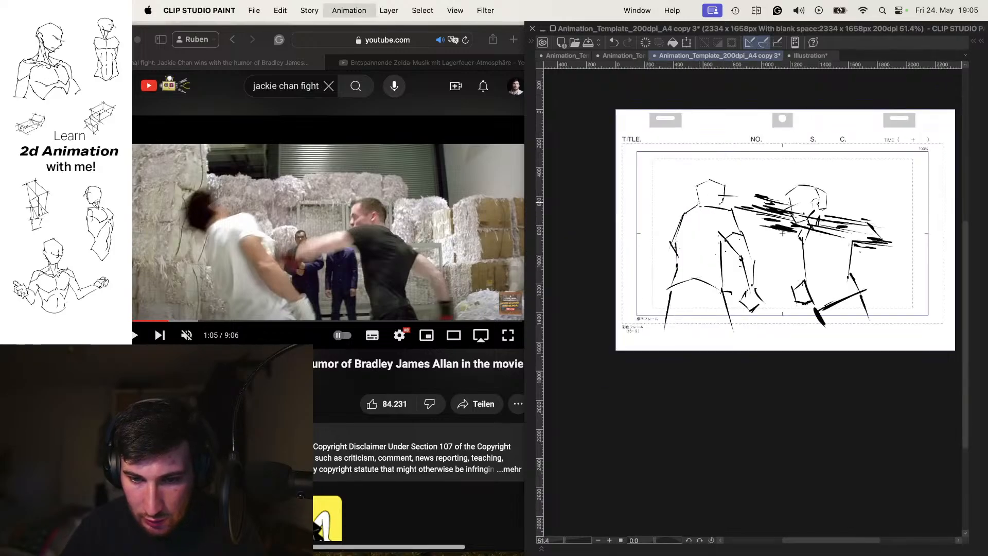
key("Right")
key("Left")
key("Right")
key("Left")
key("Right")
key("Left")
key("Right")
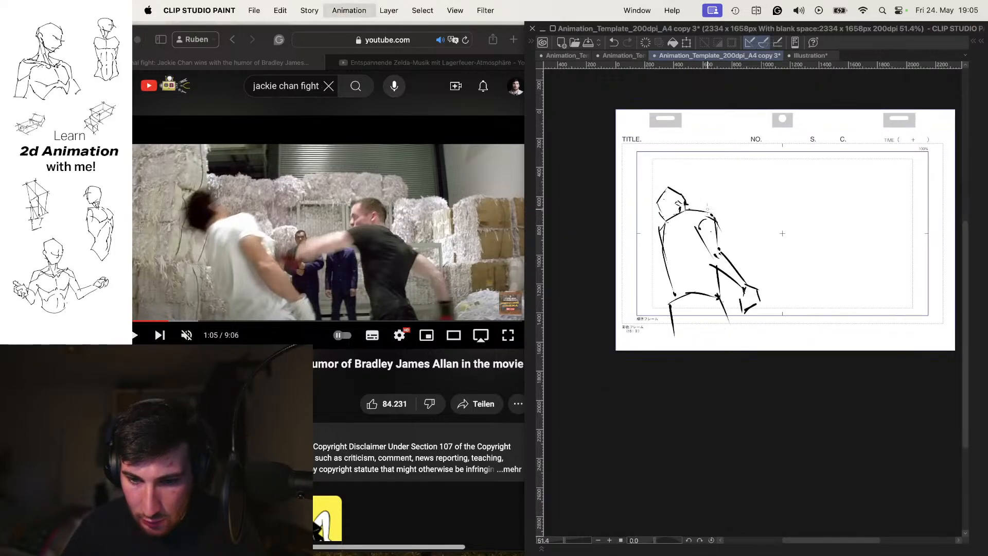
key("Left")
key("Right")
key("Left")
key("Right")
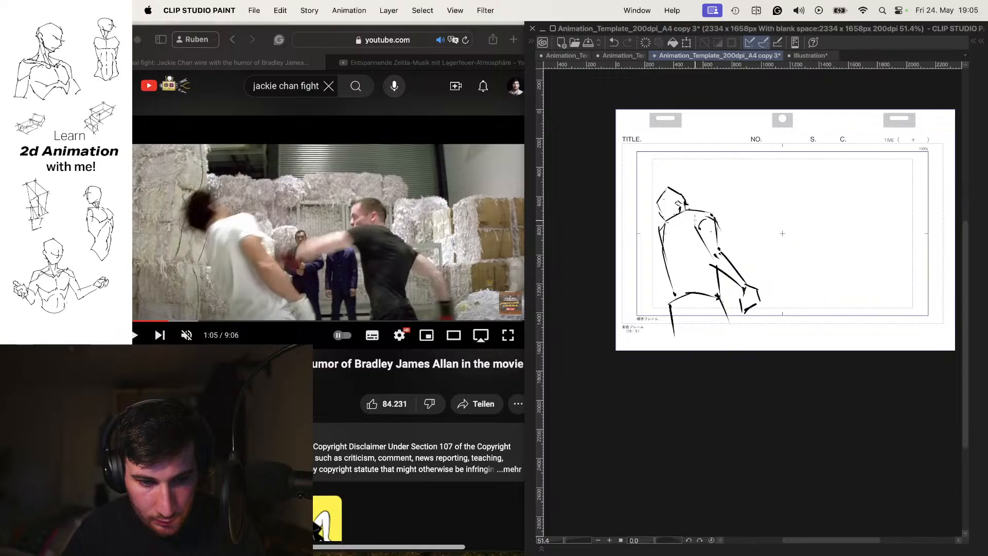
left_click_drag(757, 209, 734, 216)
key("Left")
key("Right")
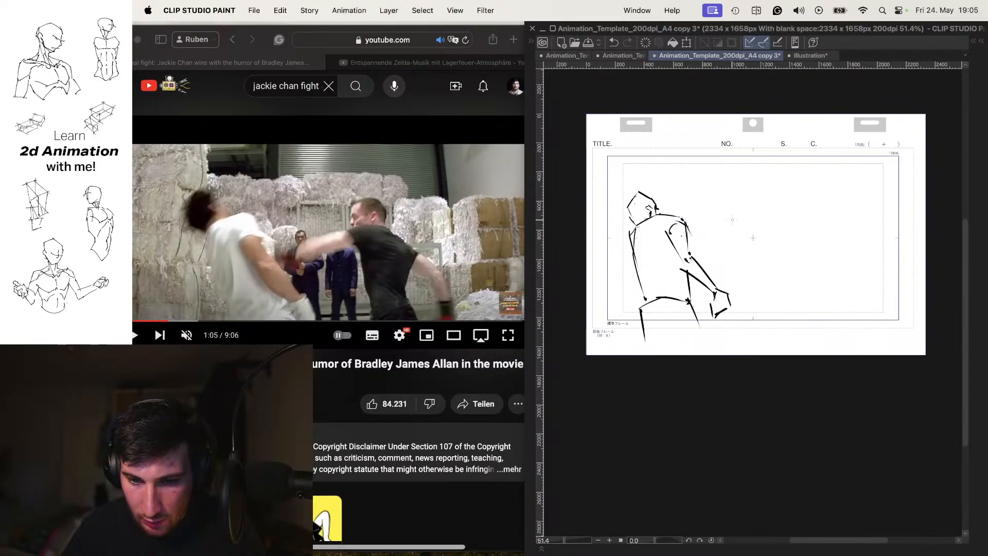
key("Left")
key("Right")
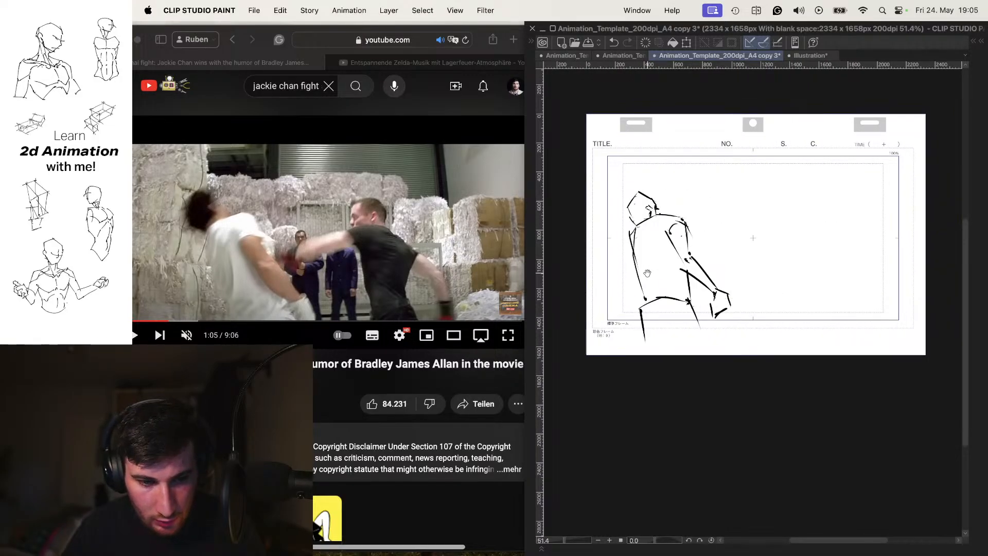
left_click_drag(662, 271, 681, 270)
left_click_drag(620, 271, 635, 290)
left_click_drag(629, 293, 628, 339)
key("super+z")
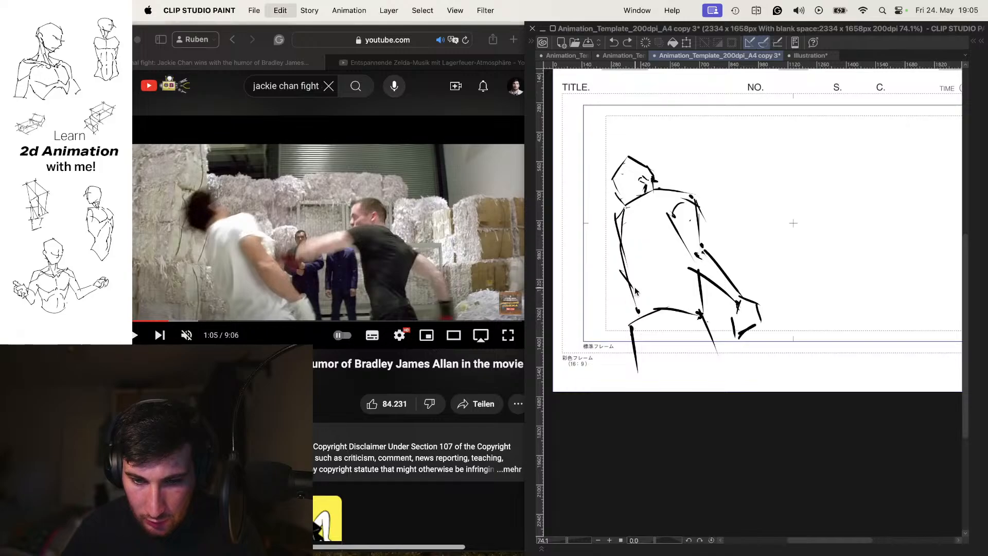
key("super+z")
Step: Erase the fighter's doubled back line between the rear shoulder and the waist, and return to the pen
key("e")
mouse_move(630, 268)
left_mouse_down()
mouse_move(610, 218)
mouse_move(635, 304)
left_mouse_up()
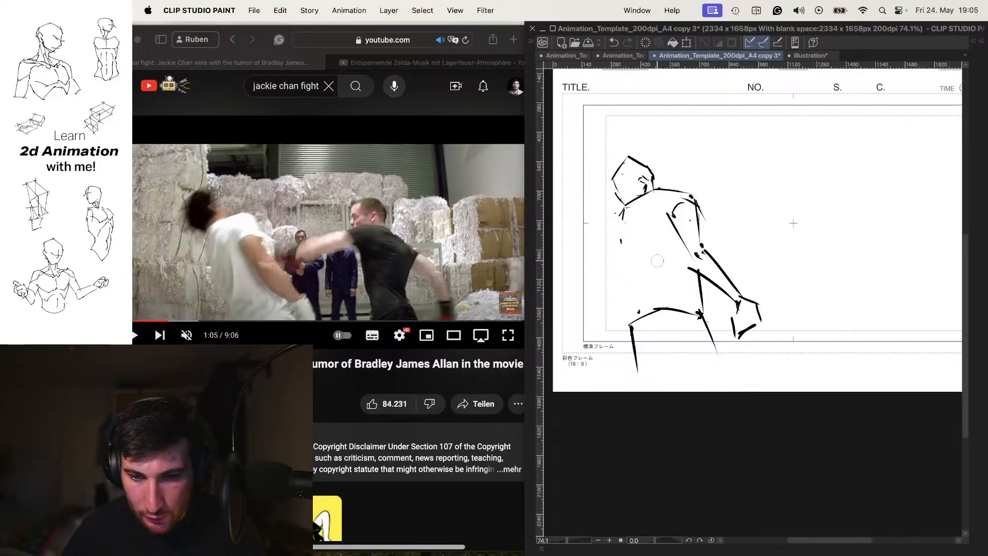
key("p")
Step: Sketch the fighter's rear upper arm hanging from the shoulder, with the elbow strokes and the lower back line beneath it
left_click_drag(622, 241, 653, 284)
key("super+z")
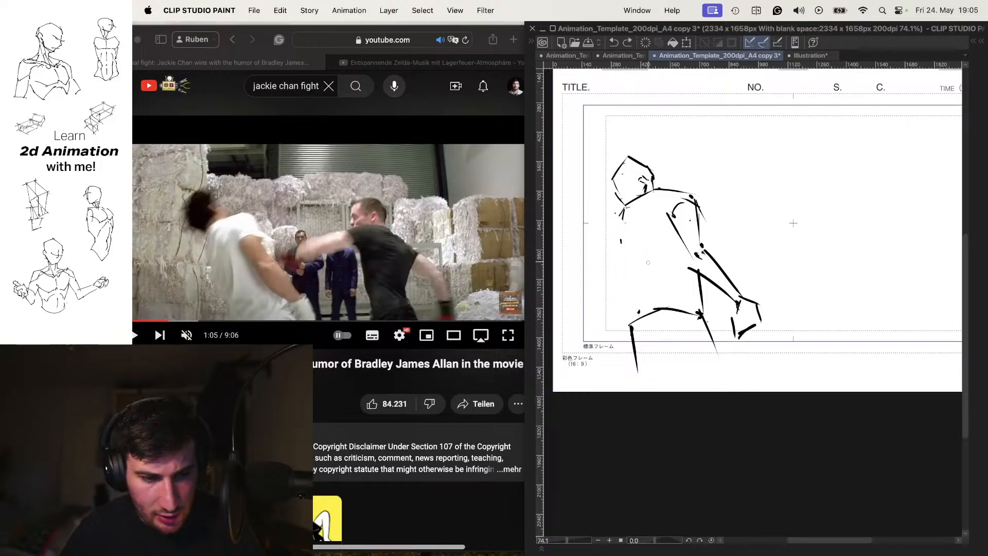
mouse_move(622, 218)
left_mouse_down()
mouse_move(623, 268)
mouse_move(630, 236)
mouse_move(625, 273)
left_mouse_up()
mouse_move(627, 277)
left_mouse_down()
mouse_move(648, 302)
mouse_move(634, 306)
mouse_move(624, 364)
left_mouse_up()
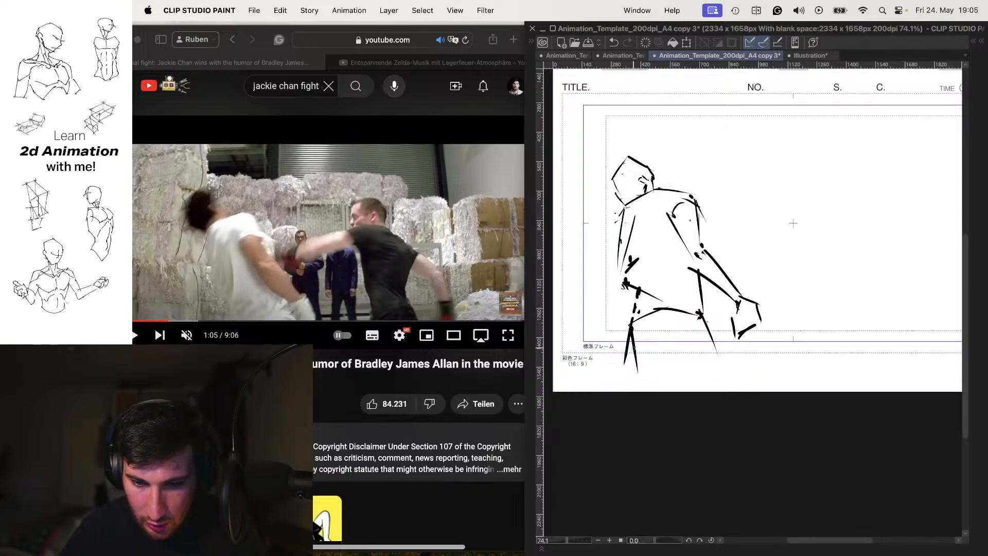
Step: Redraw the rear arm's outer edge and the lower back line, and replace the rear leg line with a thick short stroke
key("super+z")
mouse_move(620, 215)
left_mouse_down()
mouse_move(611, 272)
mouse_move(628, 335)
left_mouse_up()
key("super+z")
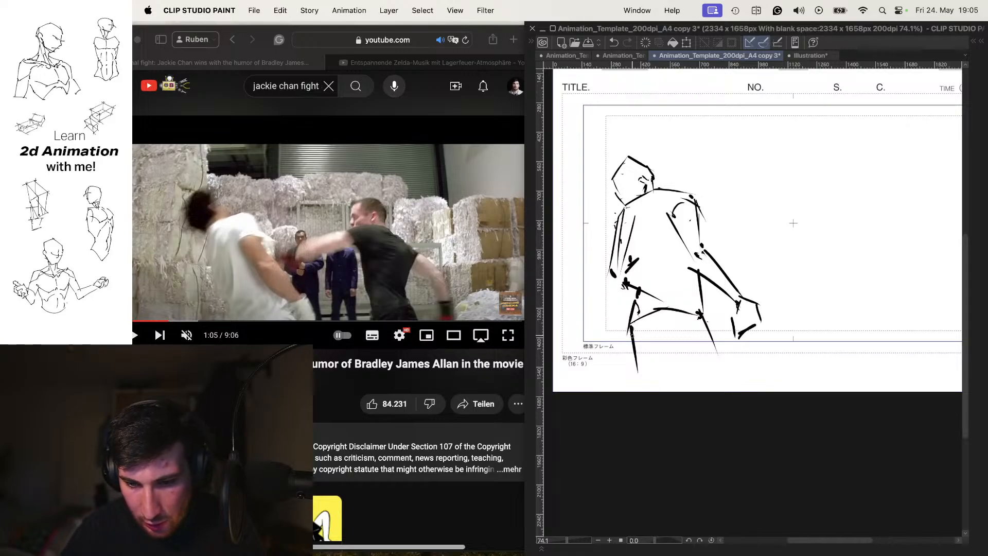
key("super+z")
mouse_move(630, 300)
left_mouse_down()
mouse_move(617, 359)
mouse_move(637, 371)
mouse_move(634, 339)
left_mouse_up()
key("e")
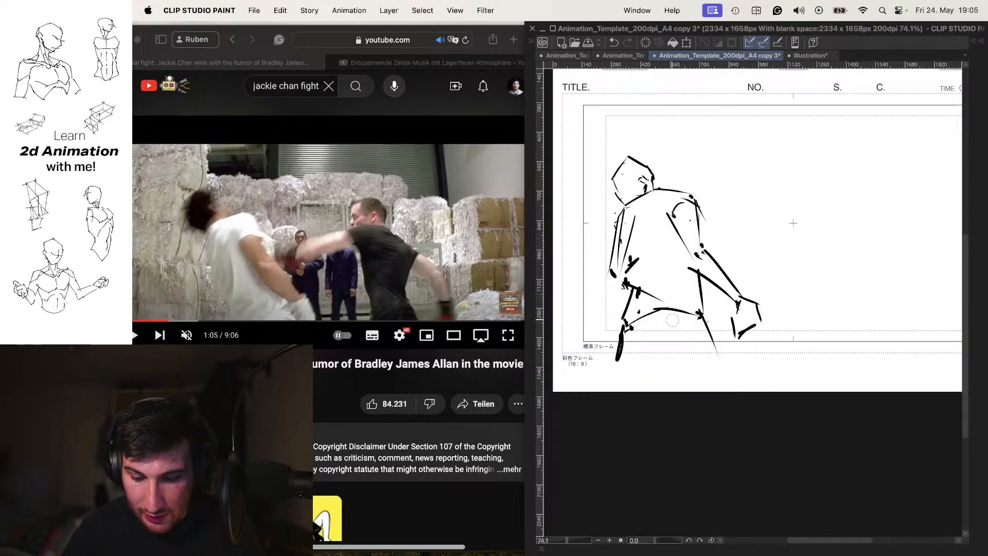
key("super+z")
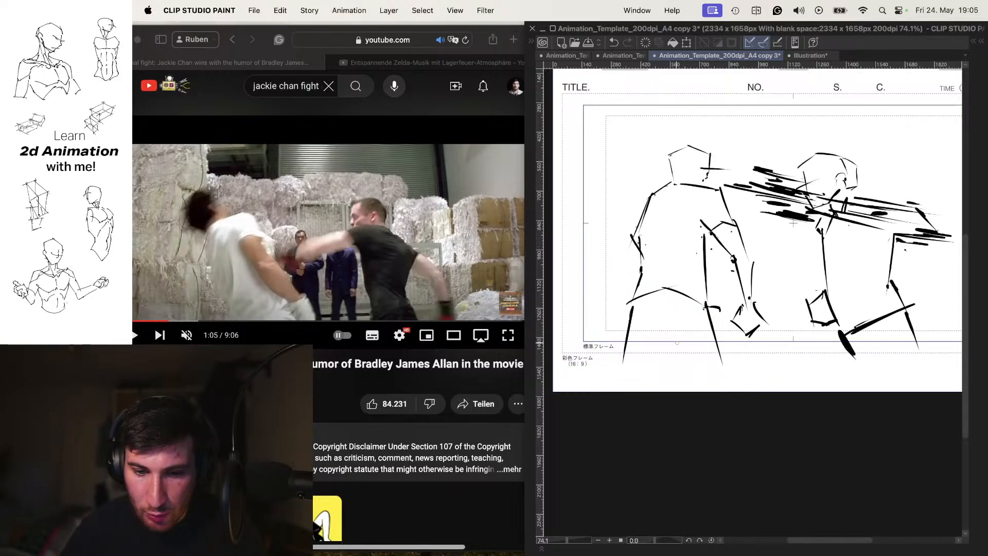
Step: Flip back and forth between the frames to examine the corrected back, rear arm and legs against the previous pose
key("period")
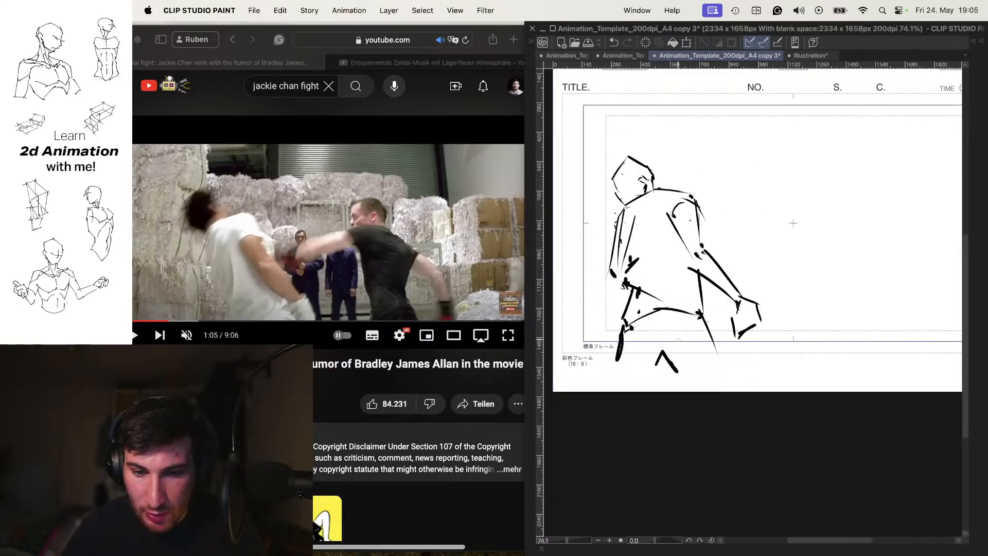
key("comma")
key("period")
key("comma")
key("comma")
key("period")
key("period")
key("comma")
key("period")
key("comma")
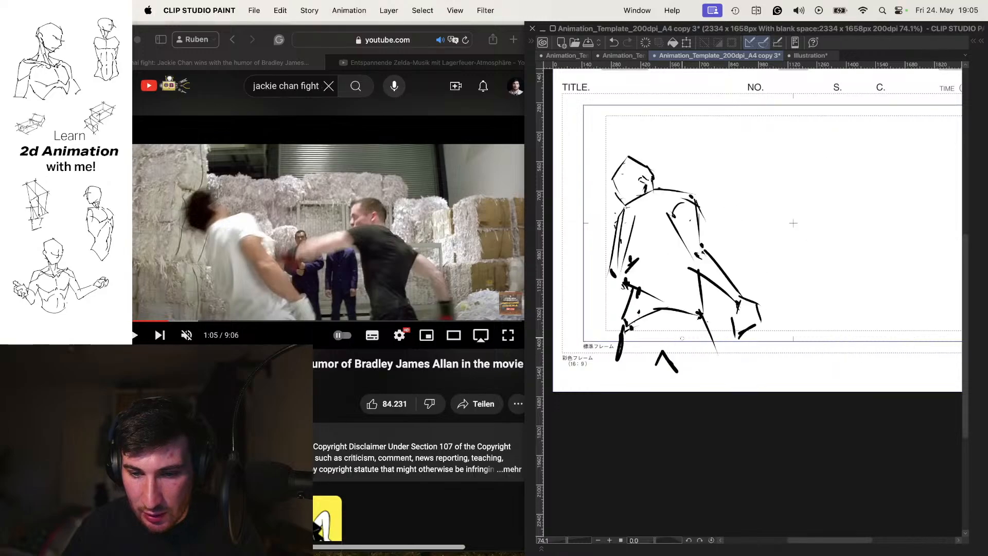
key("period")
key("comma")
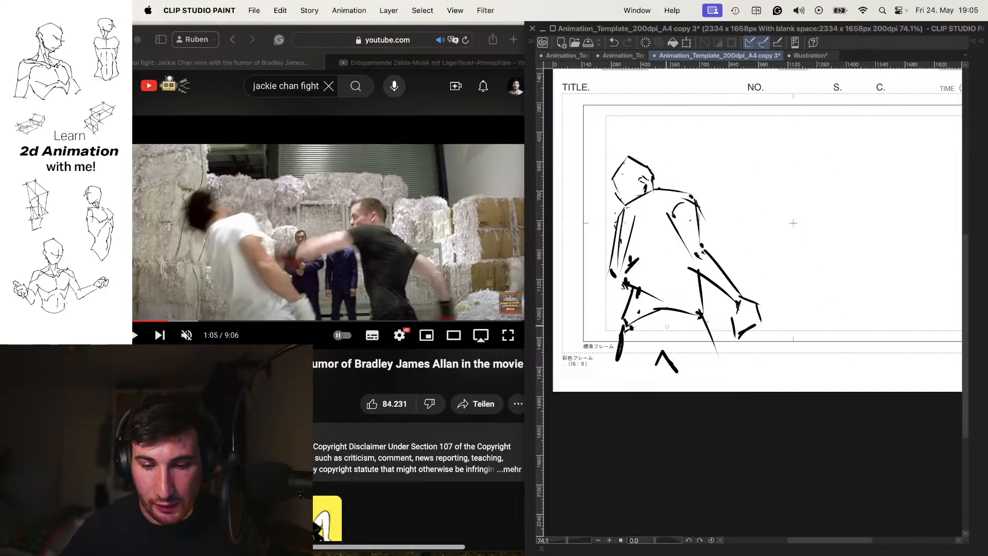
key("period")
key("comma")
key("comma")
key("period")
key("period")
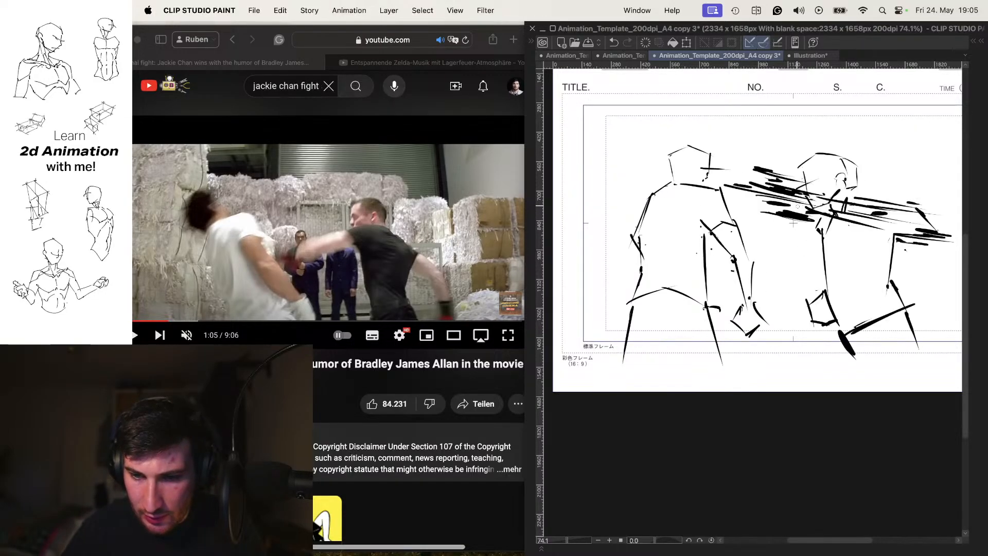
key("comma")
Step: Switch to the YouTube video and step back and forth frame by frame around 1:05 to examine the punch and the recoil
left_click(444, 358)
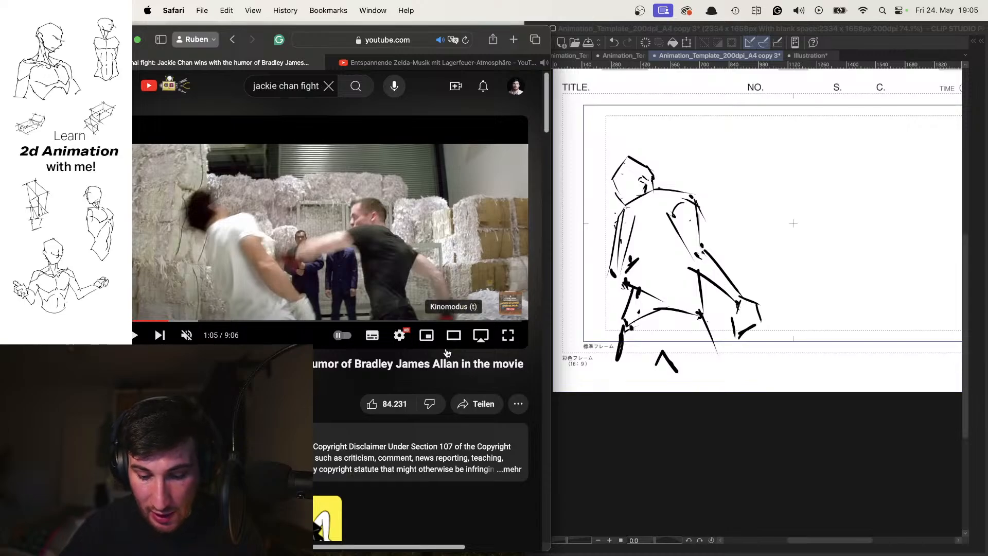
key("comma")
key("comma")
key("period")
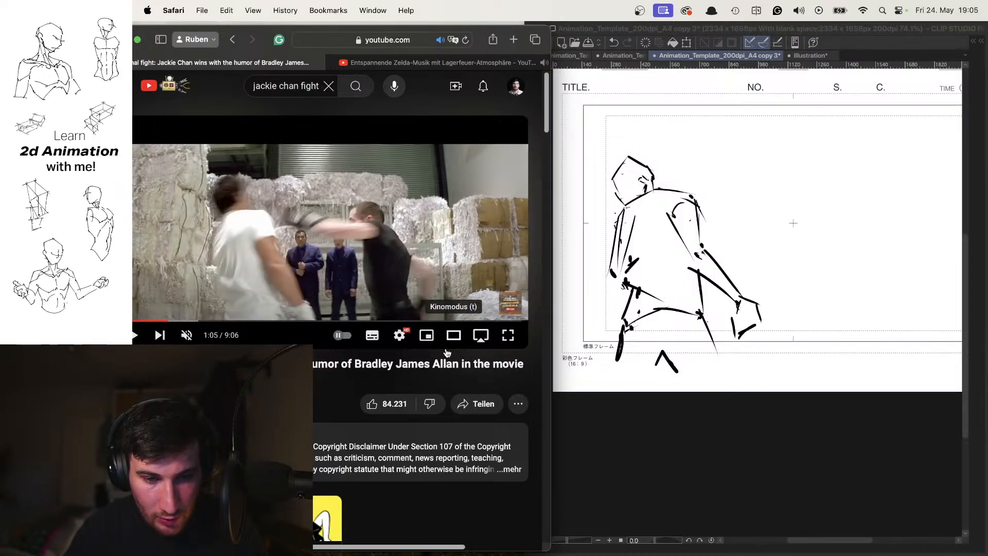
key("period")
key("comma")
key("comma")
key("period")
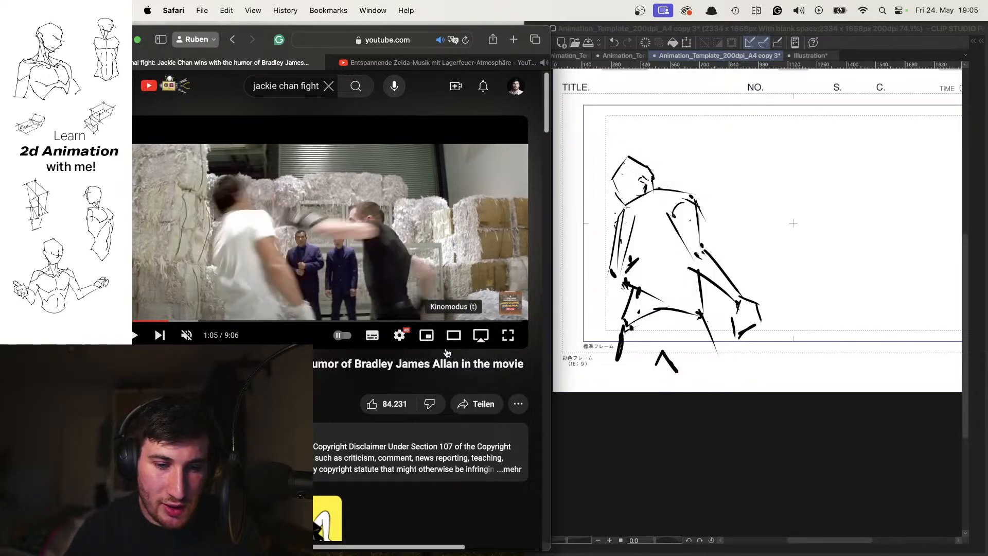
key("period")
key("comma")
key("comma")
key("period")
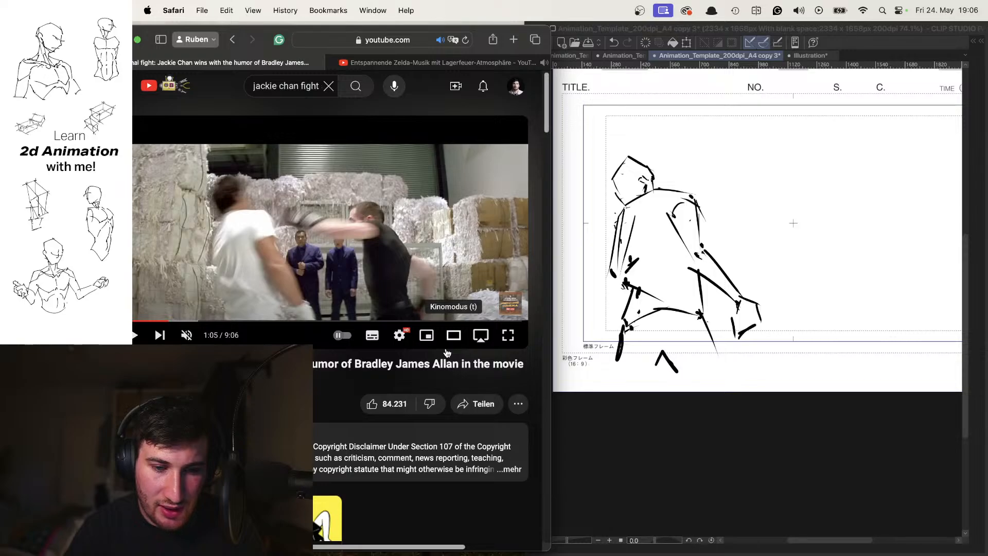
key("period")
key("comma")
key("comma")
key("period")
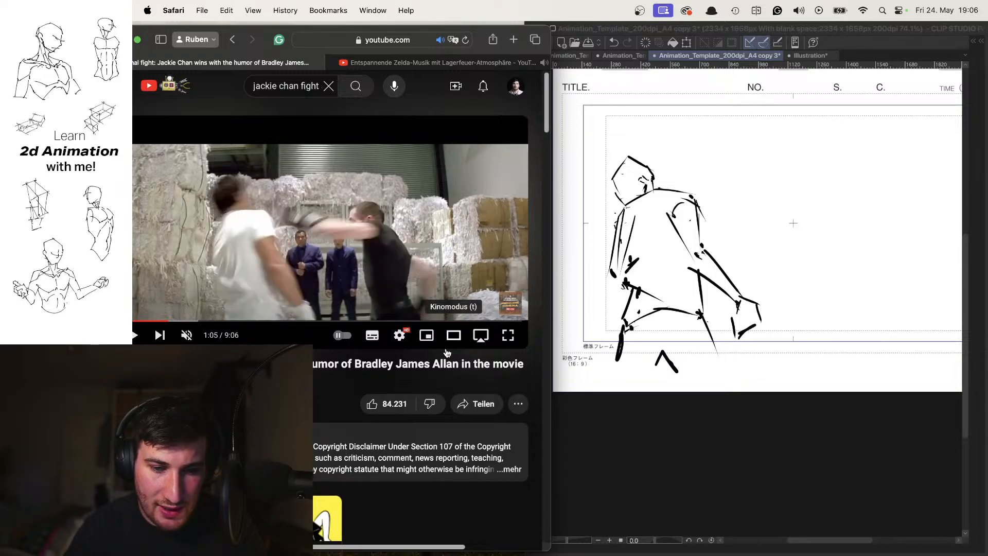
key("period")
key("comma")
key("comma")
key("period")
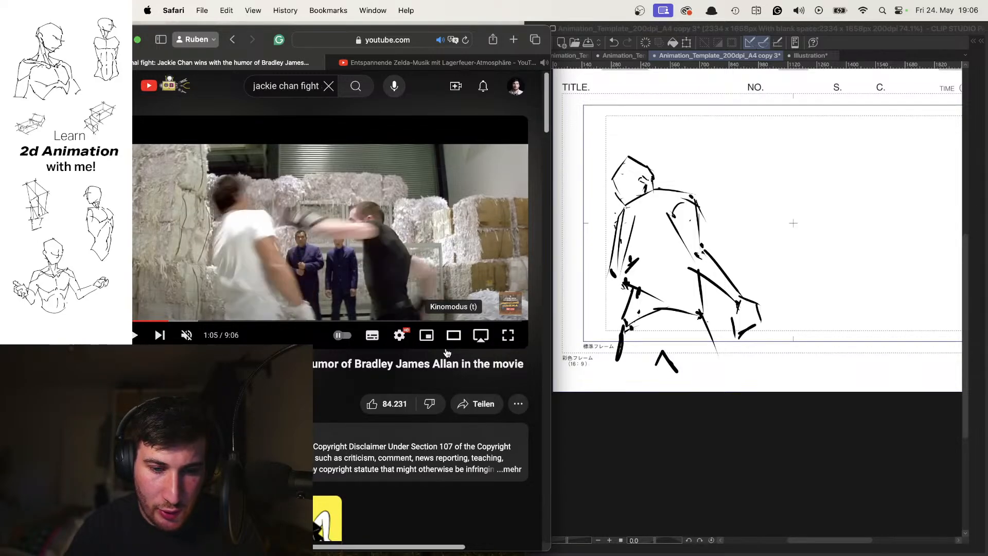
key("period")
key("comma")
key("comma")
key("period")
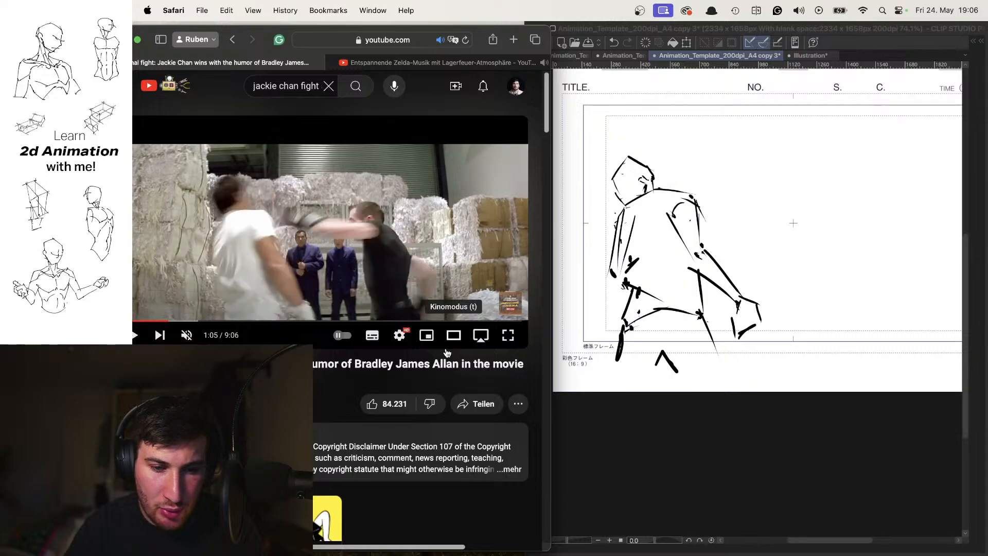
Step: Step back and forth through the video frames around 1:05 to examine the blurred punch and the attacker's body position
key("period")
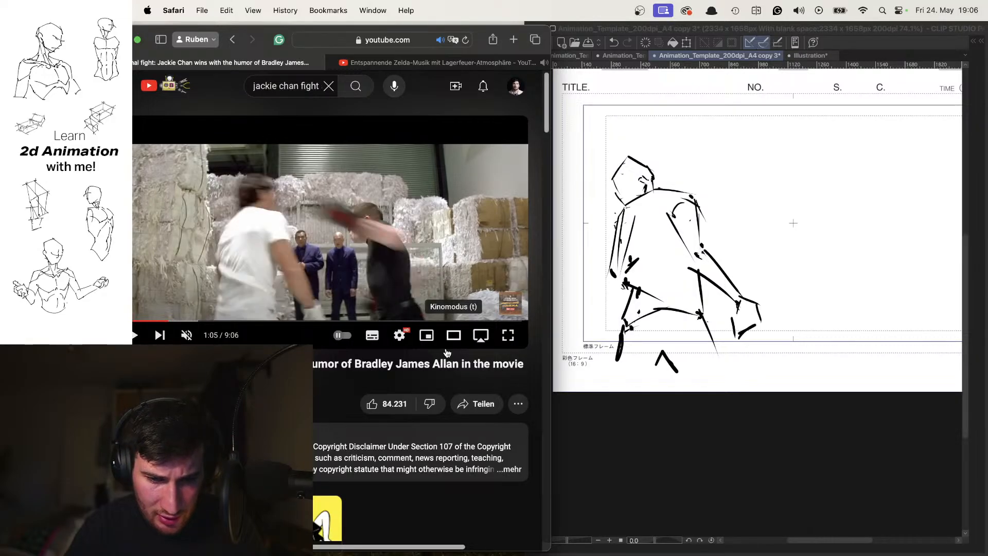
key("period")
key("comma")
key("comma")
key("period")
key("comma")
key("period")
key("period")
key("comma")
key("comma")
key("period")
key("period")
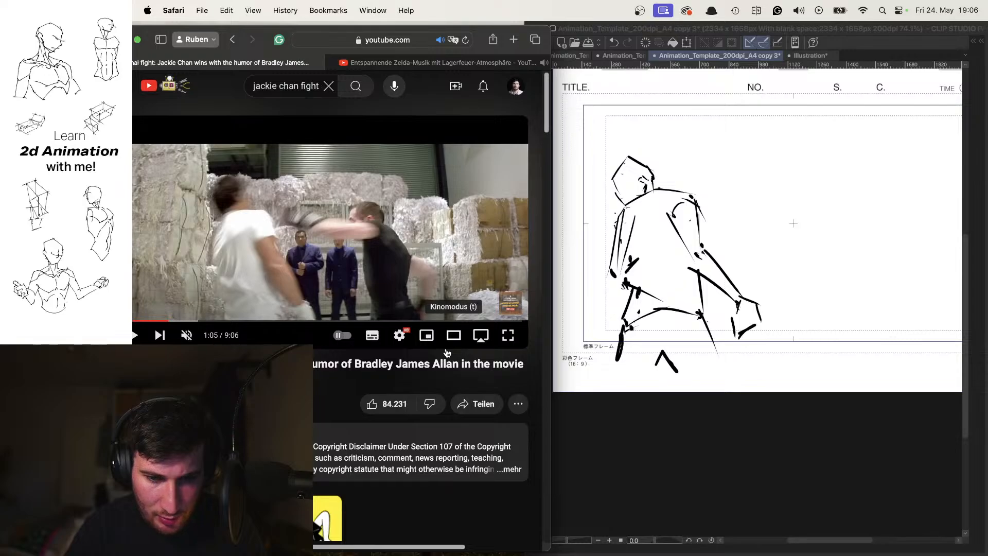
key("comma")
key("comma")
key("period")
key("period")
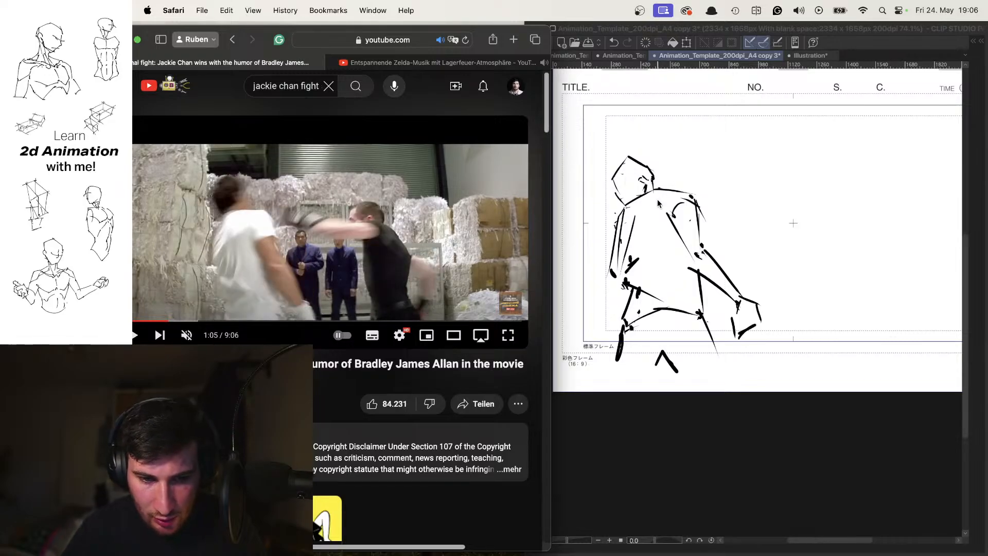
Step: Switch to Clip Studio Paint, show the onion skin of the earlier pose, and sketch the punching fighter's head over it
left_click(736, 187)
key("o")
mouse_move(777, 179)
left_mouse_down()
mouse_move(750, 184)
mouse_move(735, 221)
mouse_move(753, 217)
left_mouse_up()
scroll(775, 219, "up", 3)
scroll(787, 211, "down", 4)
scroll(786, 210, "up", 1)
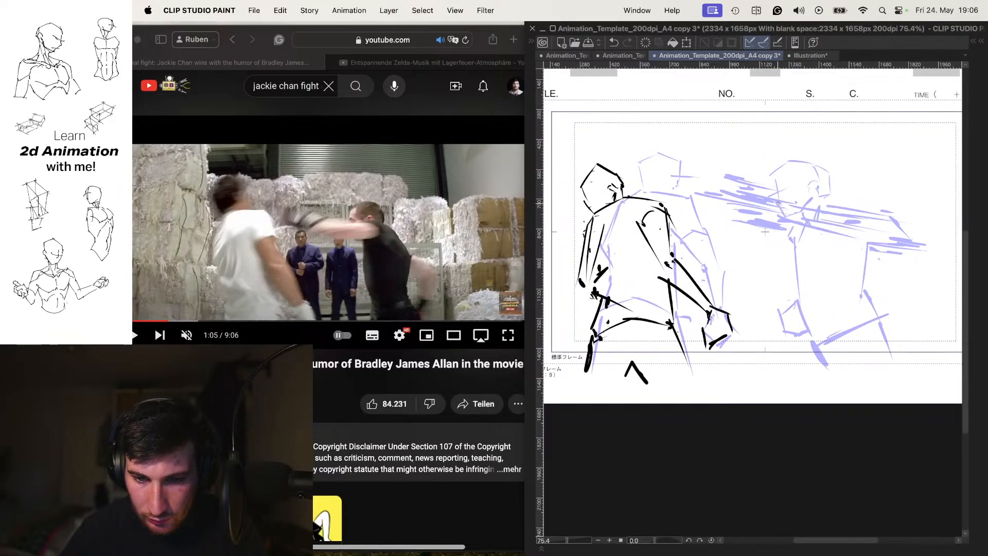
mouse_move(776, 169)
left_mouse_down()
mouse_move(792, 153)
mouse_move(825, 165)
mouse_move(787, 212)
left_mouse_up()
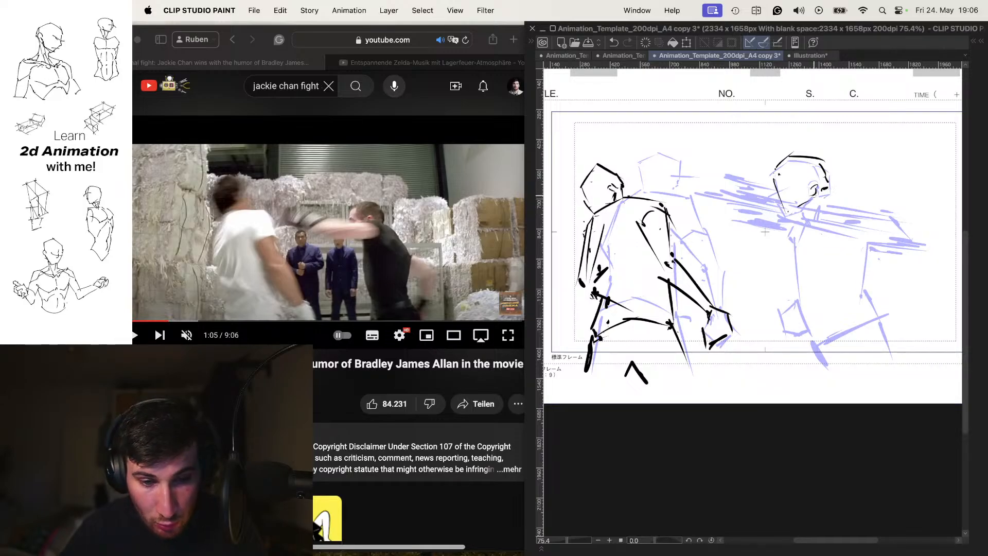
Step: Sketch the punching fighter's shoulder and the upper and lower edges of the extended arm with thick horizontal strokes
mouse_move(746, 208)
left_mouse_down()
mouse_move(836, 206)
mouse_move(836, 222)
mouse_move(816, 240)
left_mouse_up()
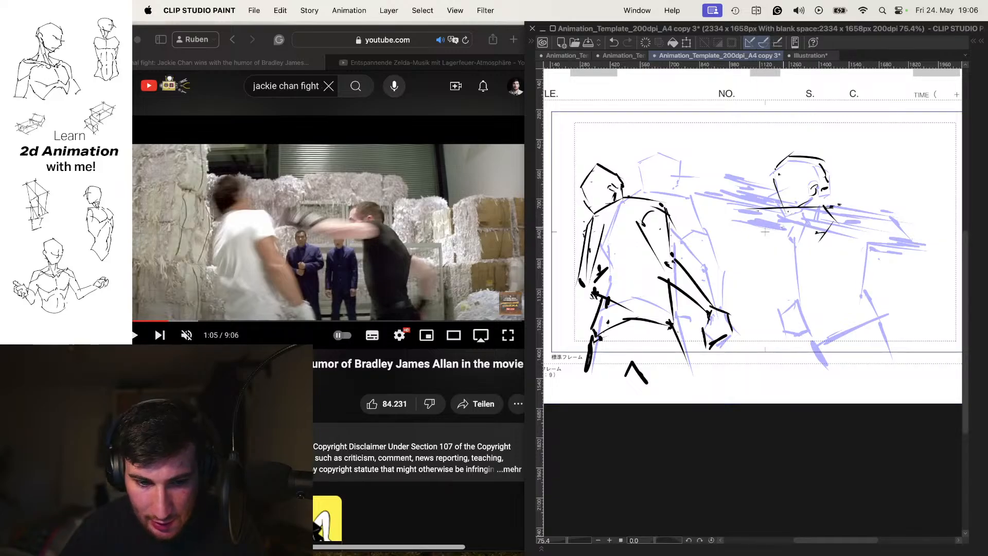
mouse_move(737, 230)
left_mouse_down()
mouse_move(830, 233)
mouse_move(777, 225)
mouse_move(814, 225)
left_mouse_up()
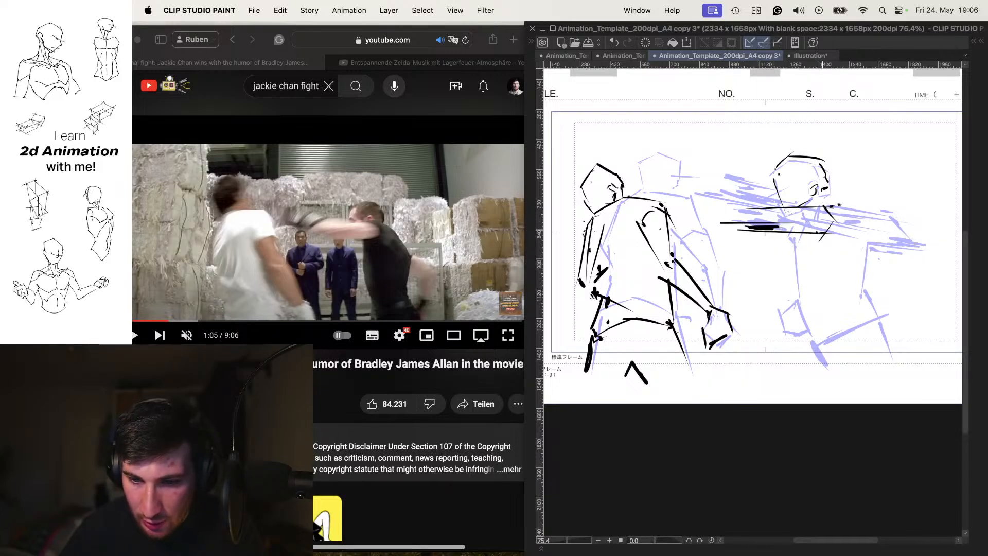
key("super+z")
key("super+z")
mouse_move(751, 229)
left_mouse_down()
mouse_move(826, 232)
mouse_move(776, 239)
left_mouse_up()
left_click_drag(752, 234, 863, 236)
left_click_drag(824, 225, 842, 224)
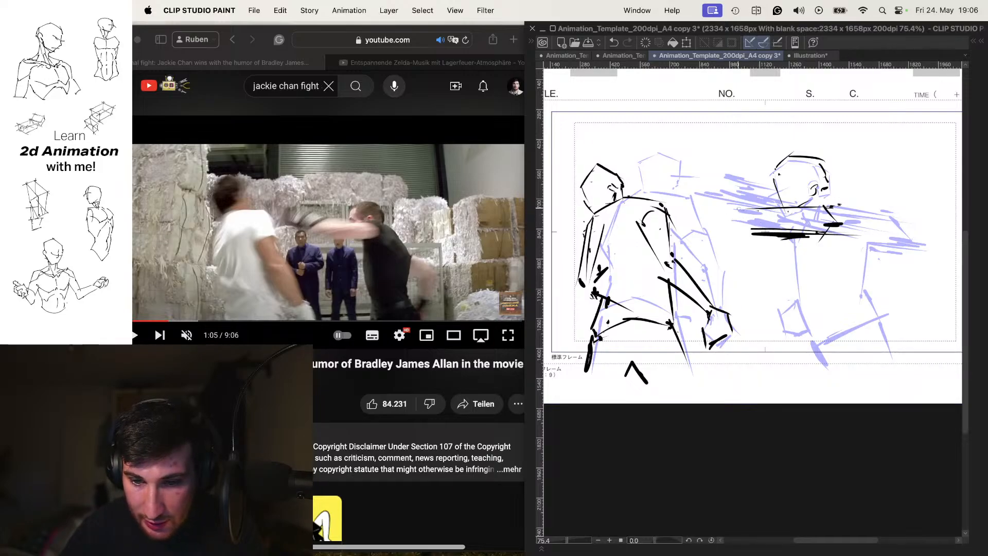
Step: Add slanted motion-blur streaks for the fist between the struck fighter's shoulder and the punching arm
mouse_move(720, 200)
left_mouse_down()
mouse_move(739, 206)
mouse_move(733, 198)
left_mouse_up()
mouse_move(721, 200)
left_mouse_down()
mouse_move(755, 188)
mouse_move(739, 190)
left_mouse_up()
mouse_move(671, 204)
left_mouse_down()
mouse_move(761, 175)
mouse_move(709, 184)
left_mouse_up()
mouse_move(687, 227)
left_mouse_down()
mouse_move(772, 205)
mouse_move(742, 215)
mouse_move(750, 216)
mouse_move(705, 210)
left_mouse_up()
mouse_move(676, 217)
left_mouse_down()
mouse_move(747, 200)
mouse_move(690, 215)
left_mouse_up()
left_click_drag(698, 209, 713, 205)
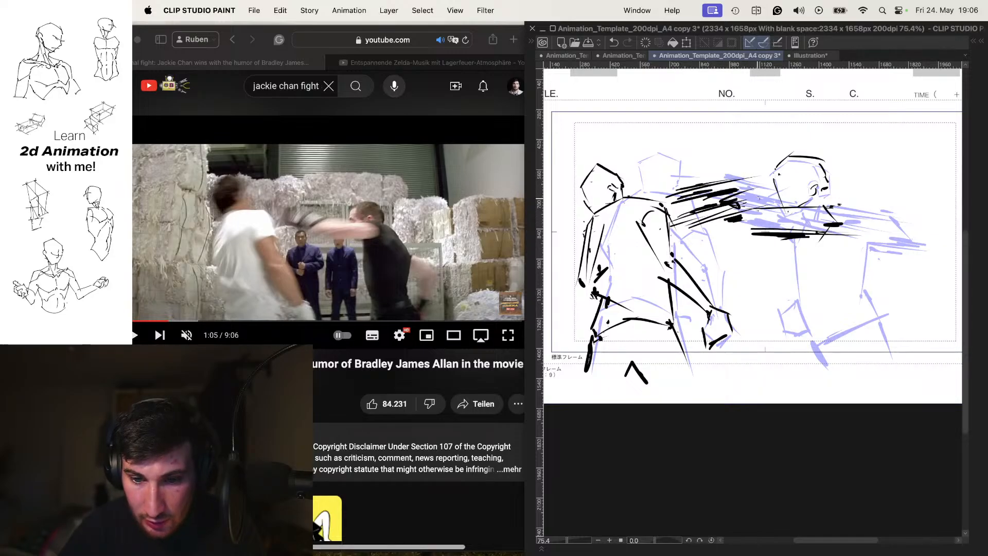
Step: Hide the onion skin and fill the extended punching arm with long horizontal motion streaks
key("space")
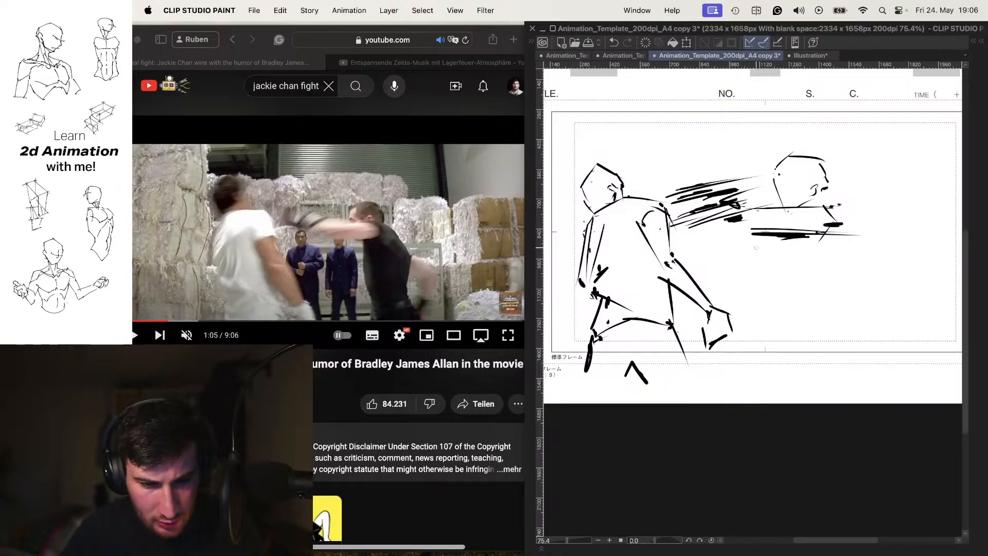
left_click_drag(721, 236, 790, 227)
mouse_move(718, 229)
left_mouse_down()
mouse_move(821, 215)
mouse_move(759, 222)
left_mouse_up()
left_click_drag(724, 225, 845, 213)
left_click_drag(785, 225, 822, 220)
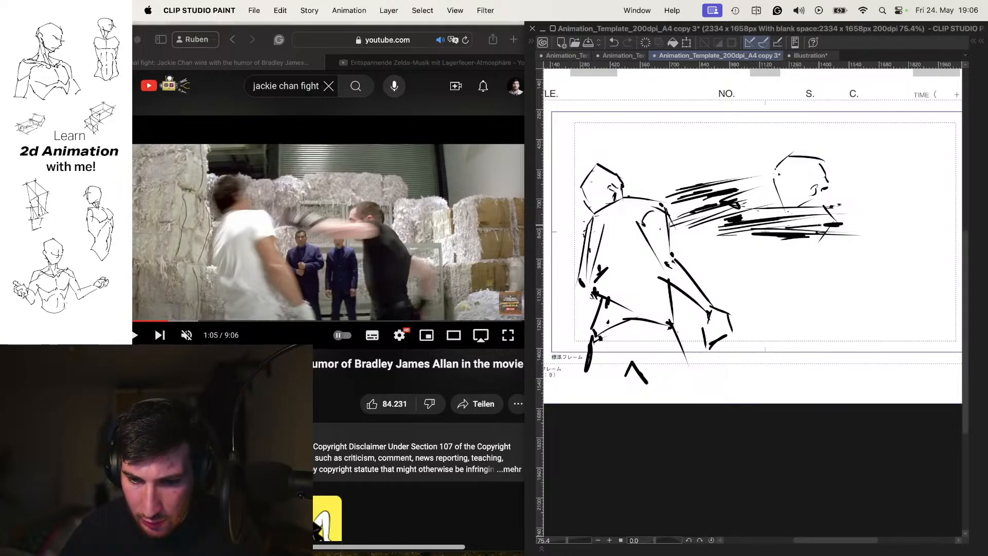
Step: Erase the upper fist streaks, compare with the neighbouring pose, and redraw the streaks shorter along the path of the fist
key("e")
mouse_move(758, 177)
left_mouse_down()
mouse_move(723, 180)
mouse_move(756, 180)
mouse_move(664, 195)
left_mouse_up()
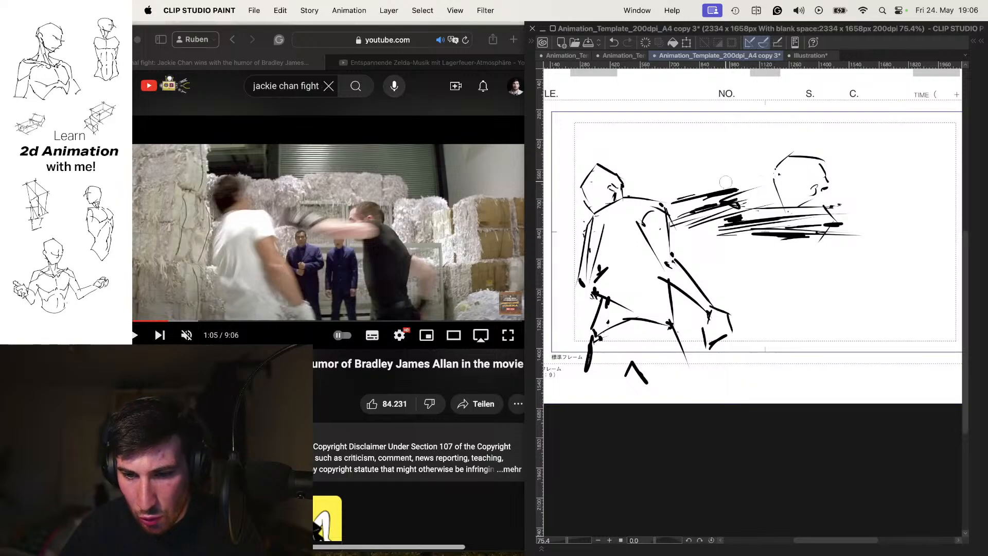
key("space")
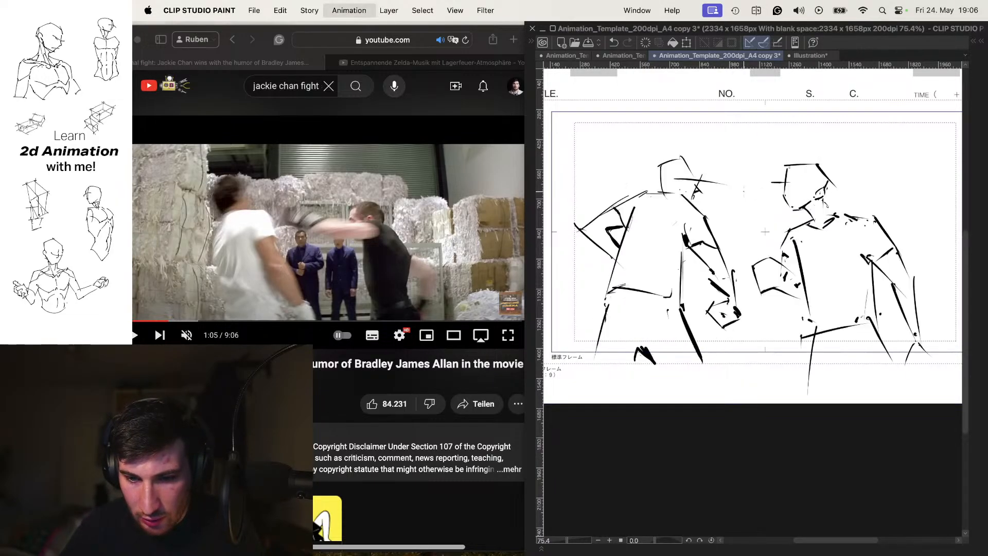
left_click_drag(694, 196, 751, 179)
left_click_drag(690, 207, 797, 173)
key("super+z")
left_click_drag(729, 203, 792, 184)
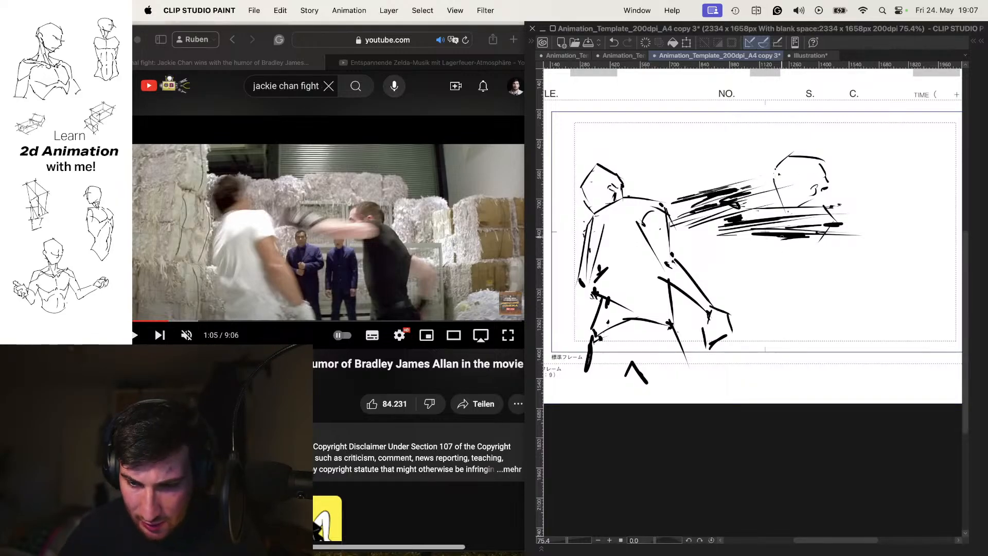
Step: With the onion skin shown, sketch the punching fighter's torso with its front line, slanted waistline, back line and sloping shoulder
left_click_drag(772, 251, 770, 280)
key("o")
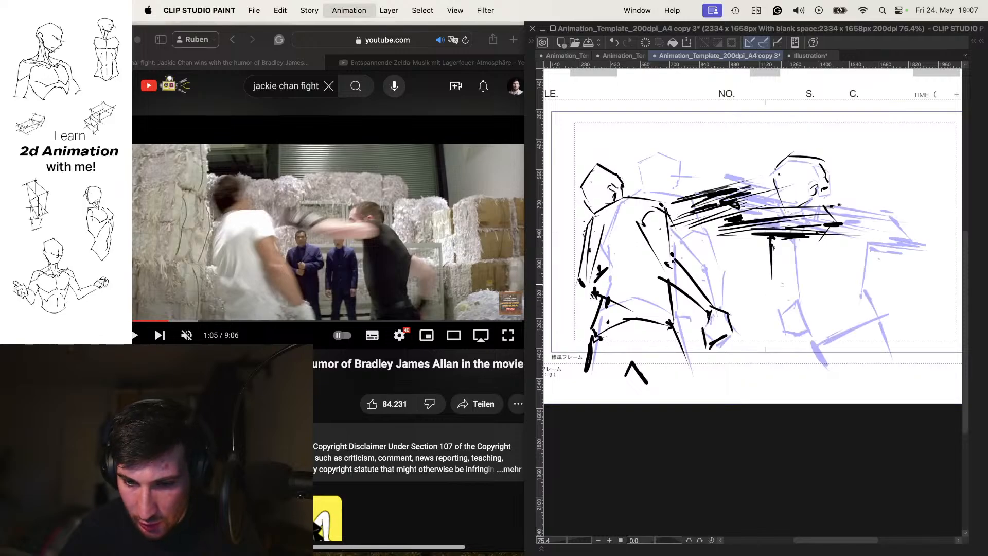
key("super+z")
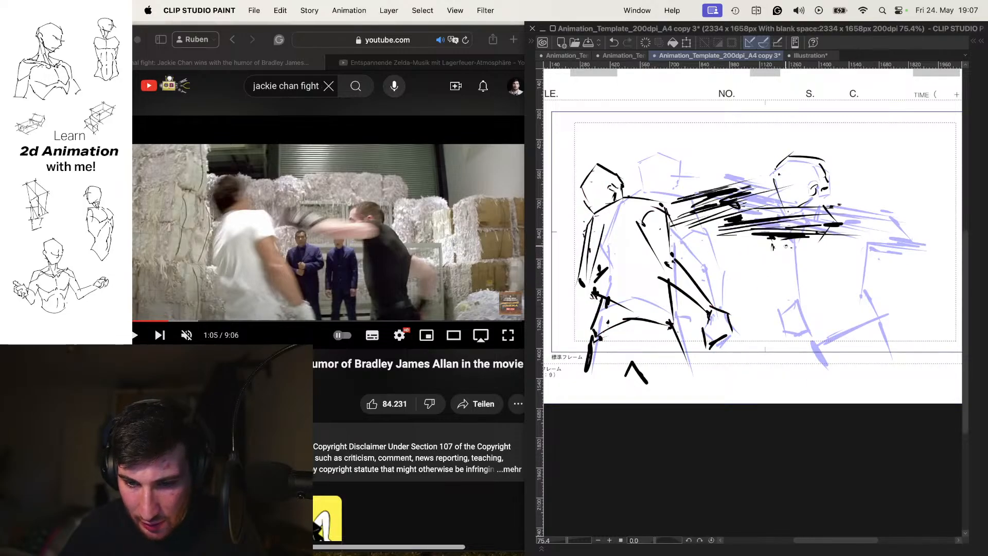
mouse_move(787, 236)
left_mouse_down()
mouse_move(800, 330)
mouse_move(873, 311)
mouse_move(844, 290)
mouse_move(866, 313)
left_mouse_up()
key("super+z")
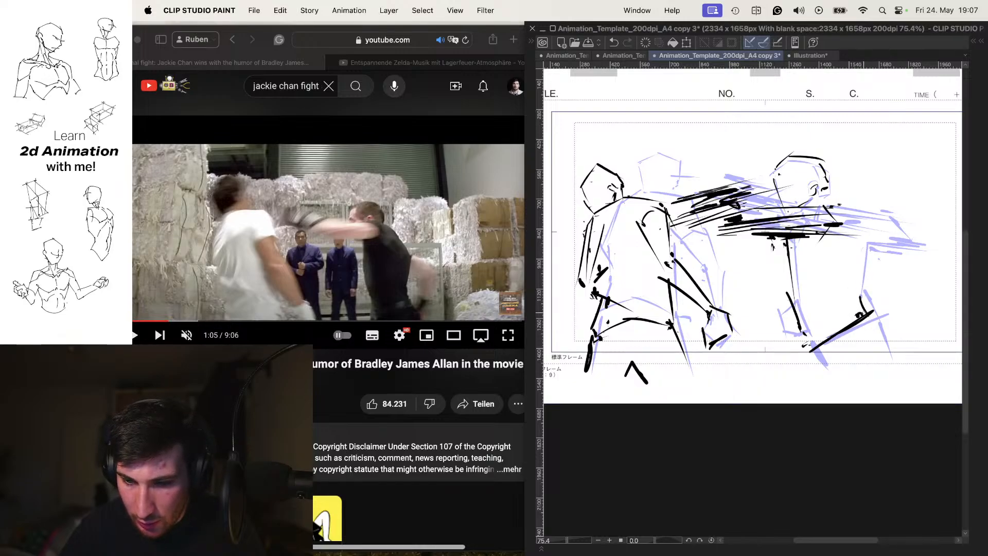
left_click_drag(865, 238, 856, 291)
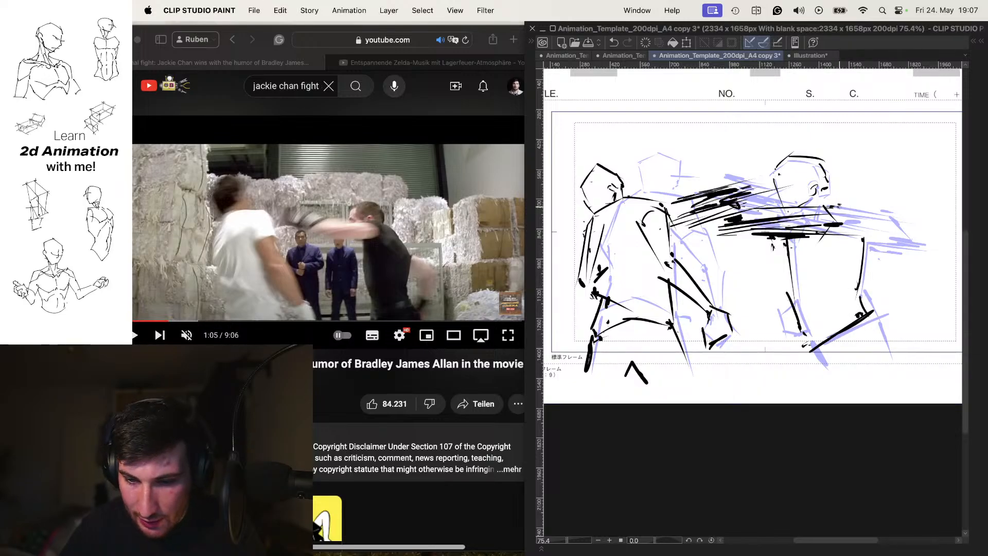
mouse_move(829, 199)
left_mouse_down()
mouse_move(866, 235)
mouse_move(864, 270)
left_mouse_up()
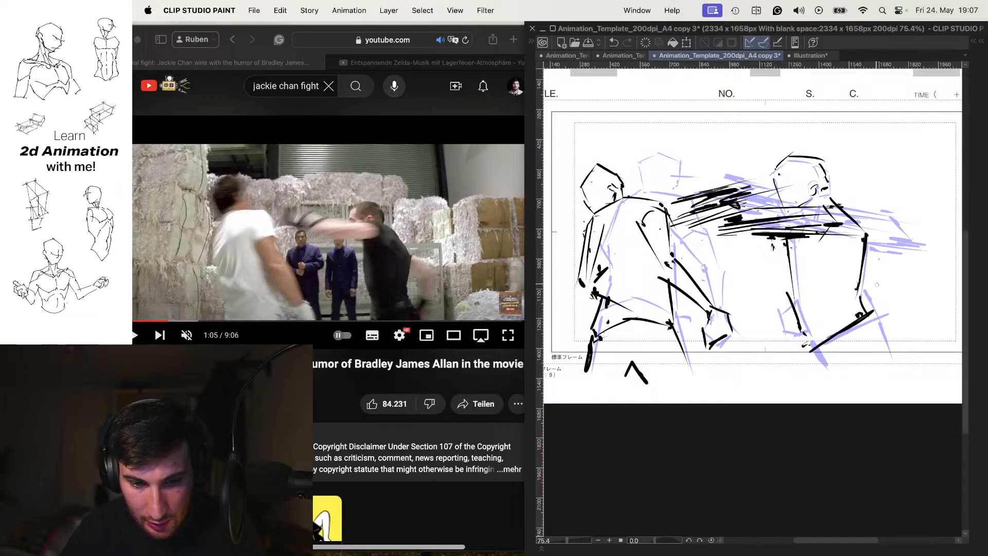
Step: Sketch the punching fighter's bent rear arm behind the back and the rear leg line, then hide the onion skin
key("Left")
key("Right")
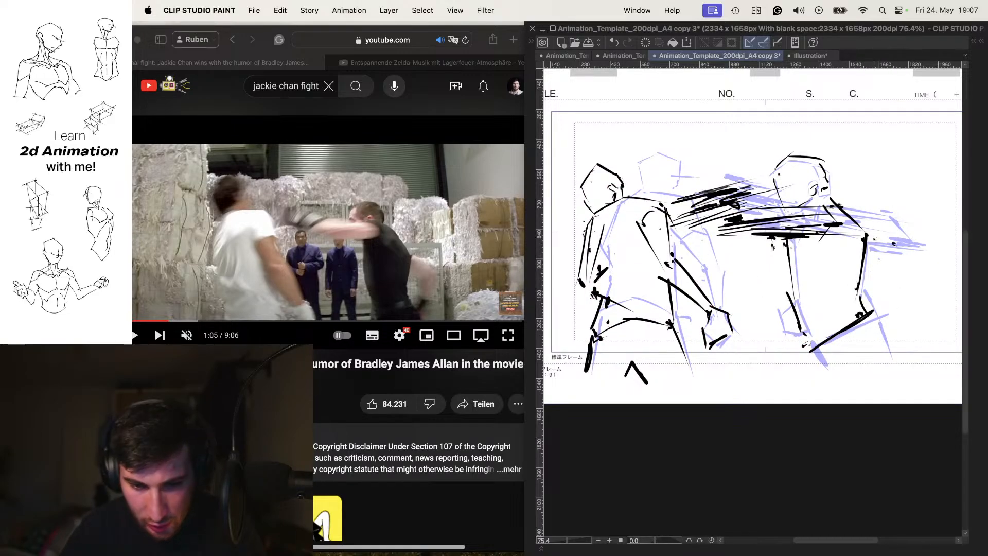
mouse_move(856, 222)
left_mouse_down()
mouse_move(900, 255)
mouse_move(884, 258)
left_mouse_up()
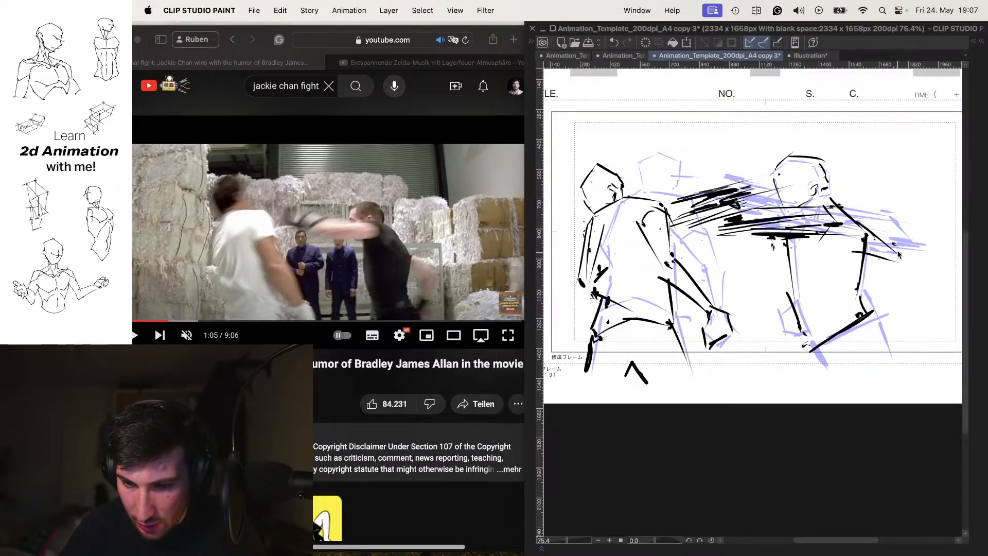
key("super+z")
key("super+z")
mouse_move(845, 209)
left_mouse_down()
mouse_move(908, 252)
mouse_move(888, 264)
mouse_move(870, 311)
left_mouse_up()
mouse_move(908, 253)
left_mouse_down()
mouse_move(862, 338)
mouse_move(894, 372)
left_mouse_up()
key("o")
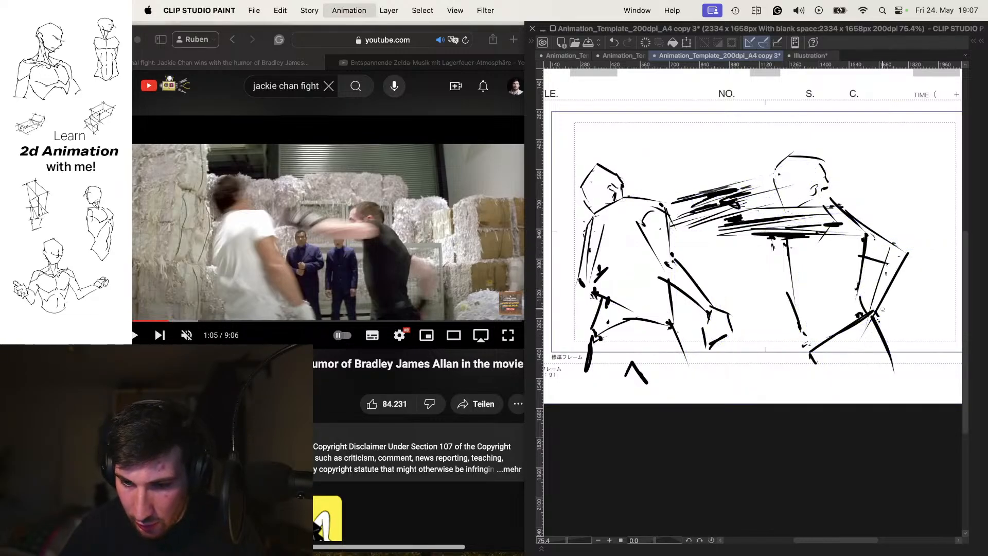
Step: Flip back and forth between the frames to examine the punch pose against the neighbouring key poses
key("Left")
key("Right")
key("Left")
key("Left")
key("Right")
key("Left")
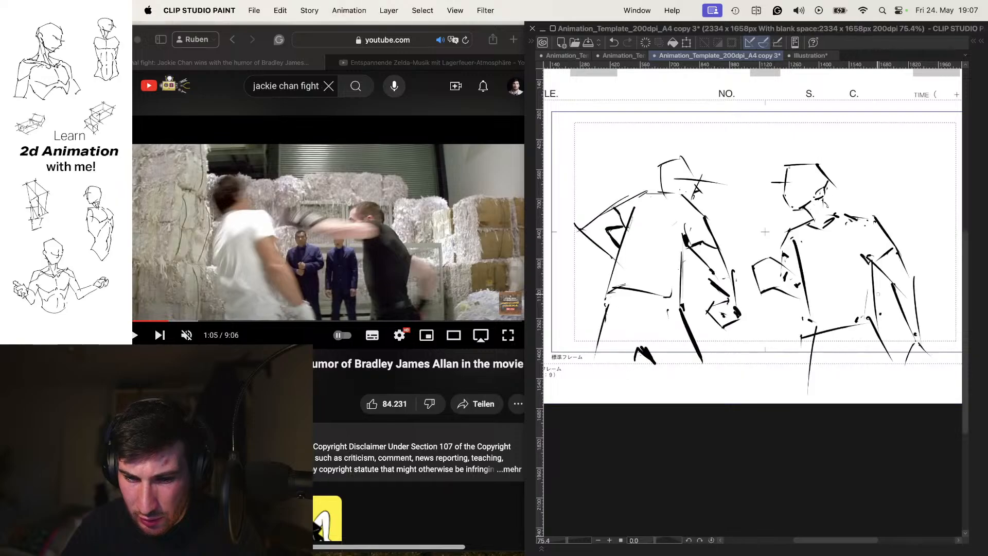
key("Right")
key("Right")
key("Left")
key("Left")
key("Right")
key("Right")
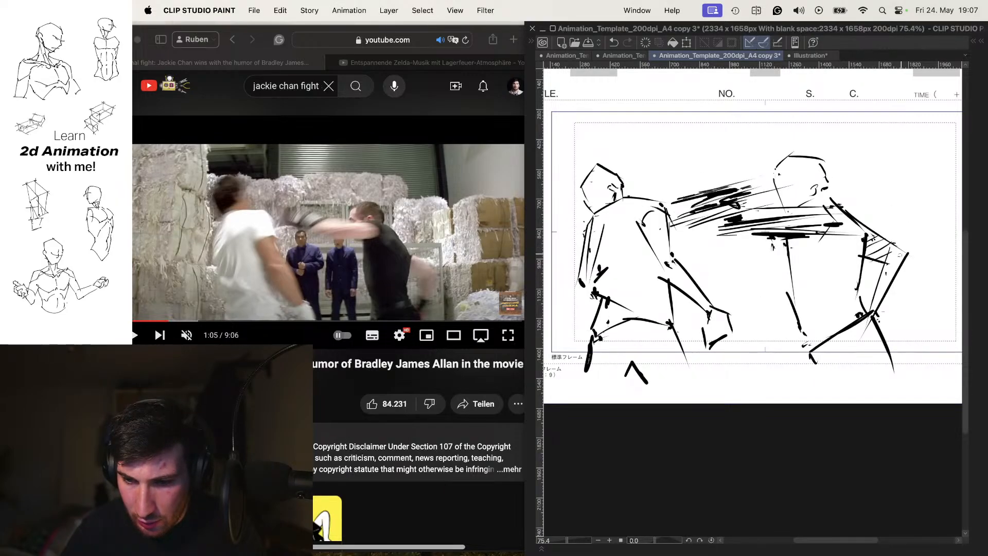
key("Right")
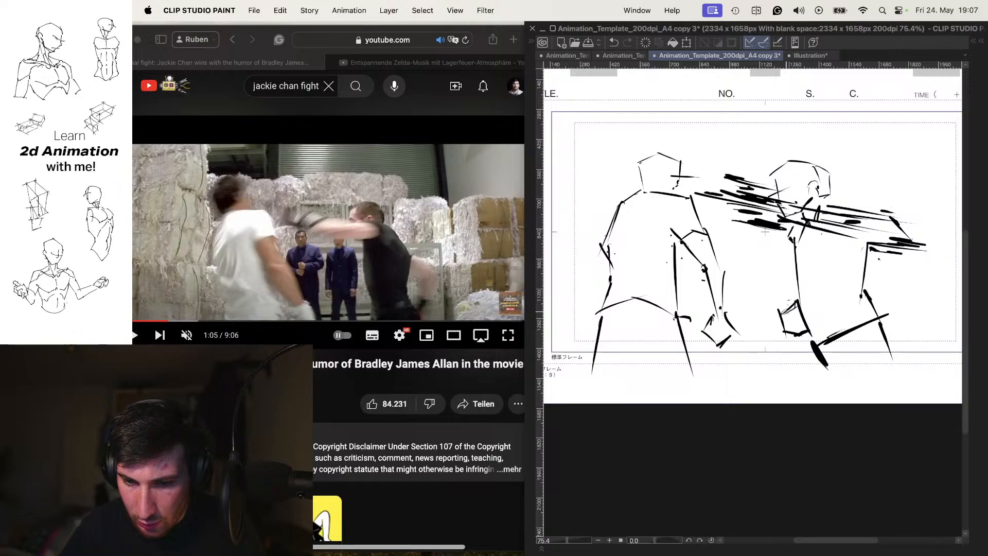
key("Left")
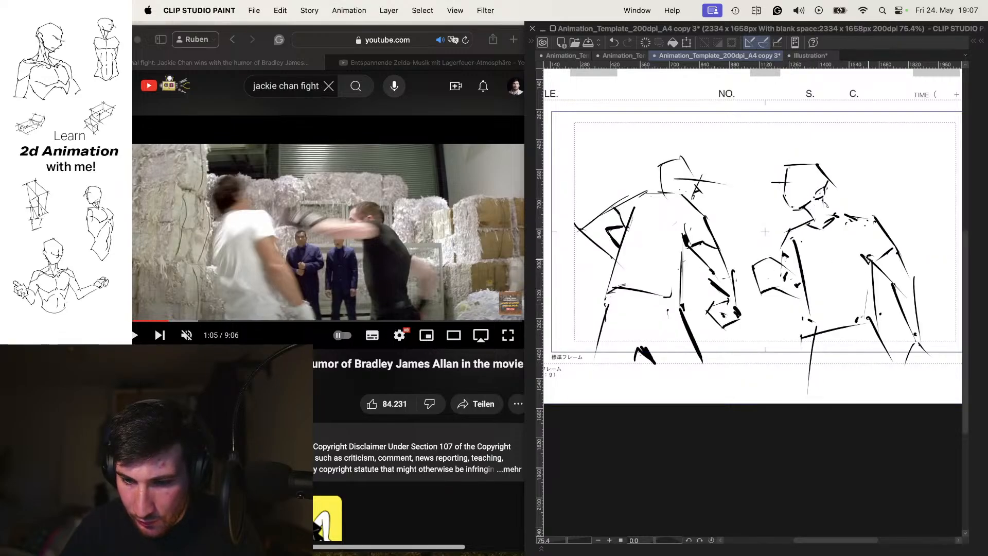
key("Right")
key("Left")
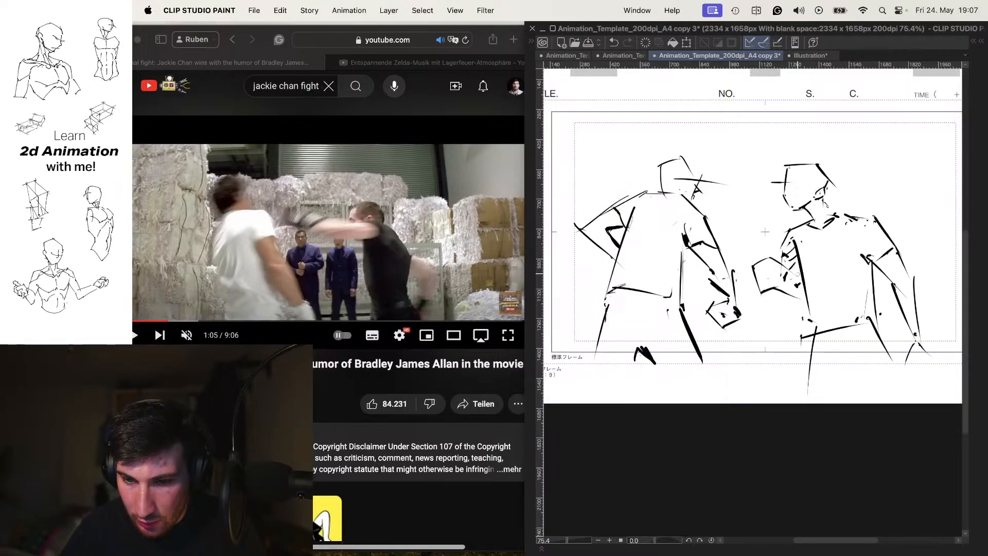
Step: Hatch the attacker's front forearm and fist on the wind-up frame with short diagonal strokes
left_click_drag(764, 264, 755, 271)
left_click_drag(772, 264, 755, 287)
left_click_drag(788, 275, 770, 288)
mouse_move(794, 281)
left_mouse_down()
mouse_move(776, 294)
mouse_move(790, 298)
left_mouse_up()
key("Right")
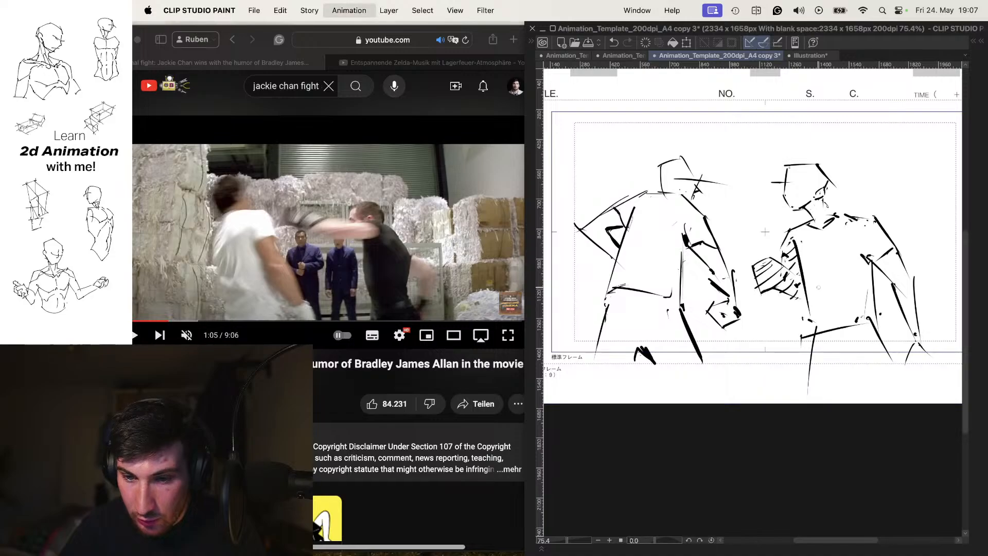
Step: Flip repeatedly through the key poses to examine how the hatched arms and the bodies move through the punch
key("space")
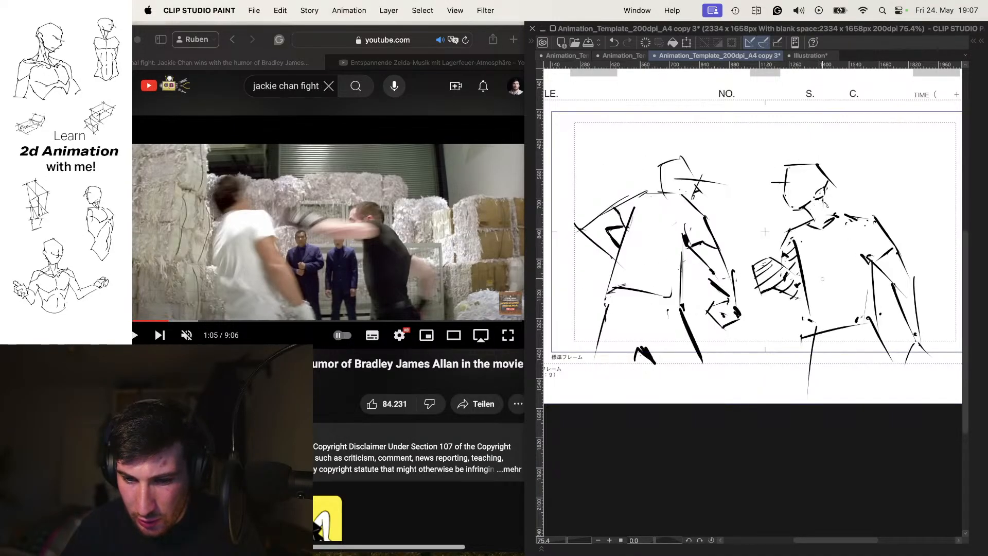
key("Right")
key("Left")
key("Right")
key("Left")
key("Right")
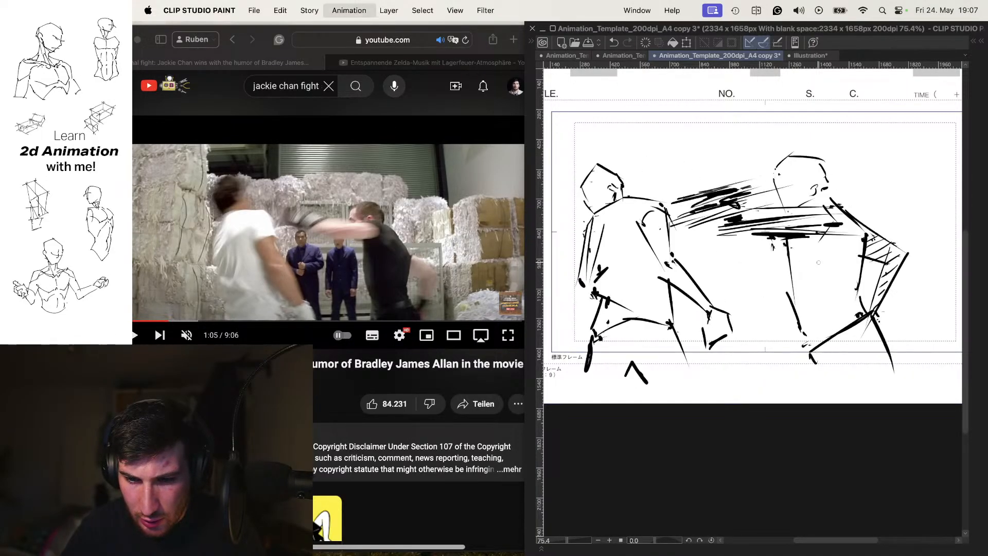
key("Right")
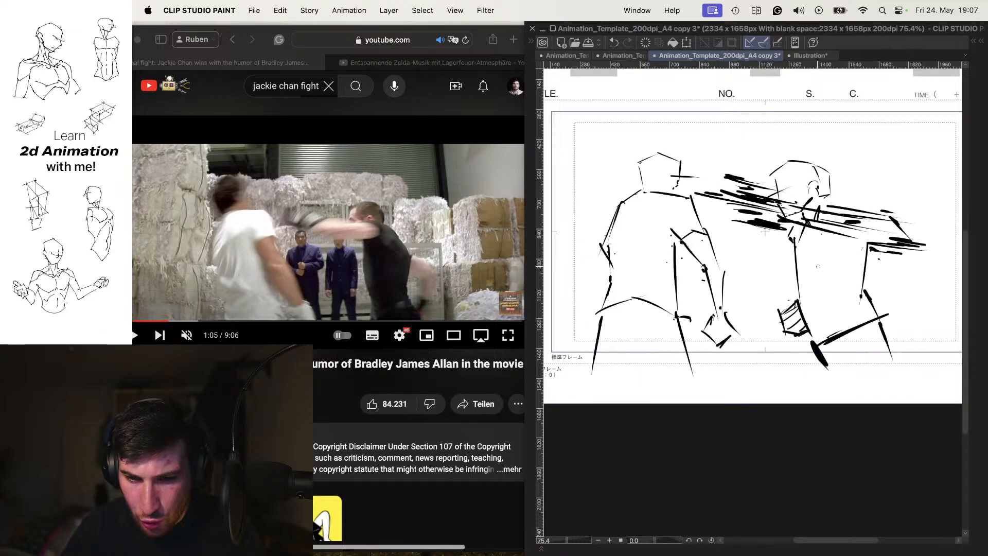
key("Left")
key("Left")
key("Right")
key("Left")
key("Right")
key("Right")
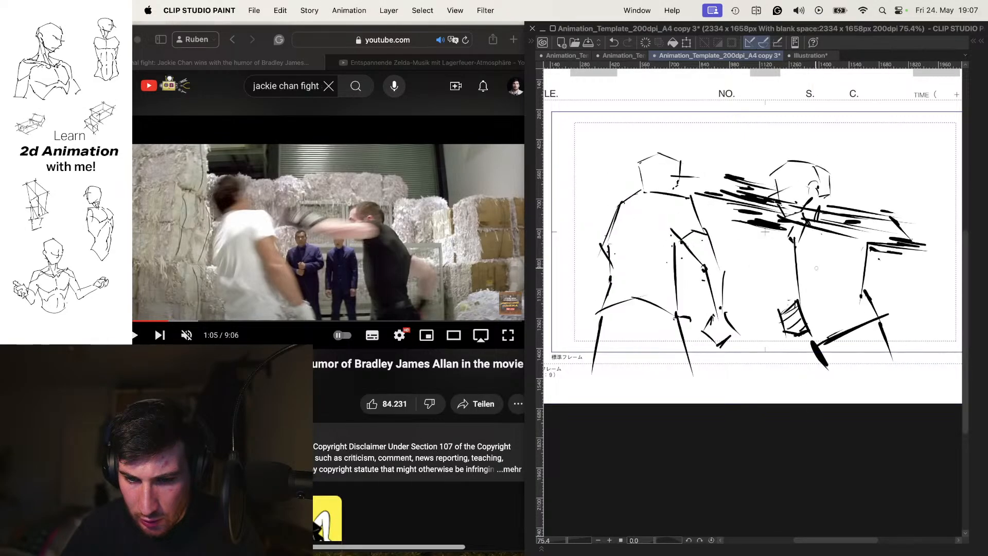
key("Left")
key("Left")
key("Right")
key("Left")
key("Right")
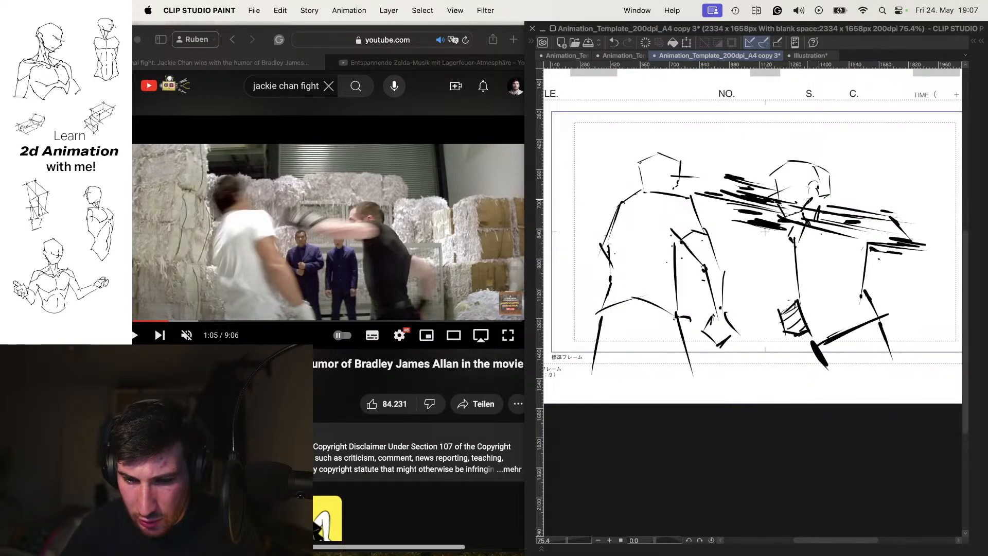
Step: Return to the new punch frame and try a short stroke beneath the extended arm on the attacker's chest
key("Right")
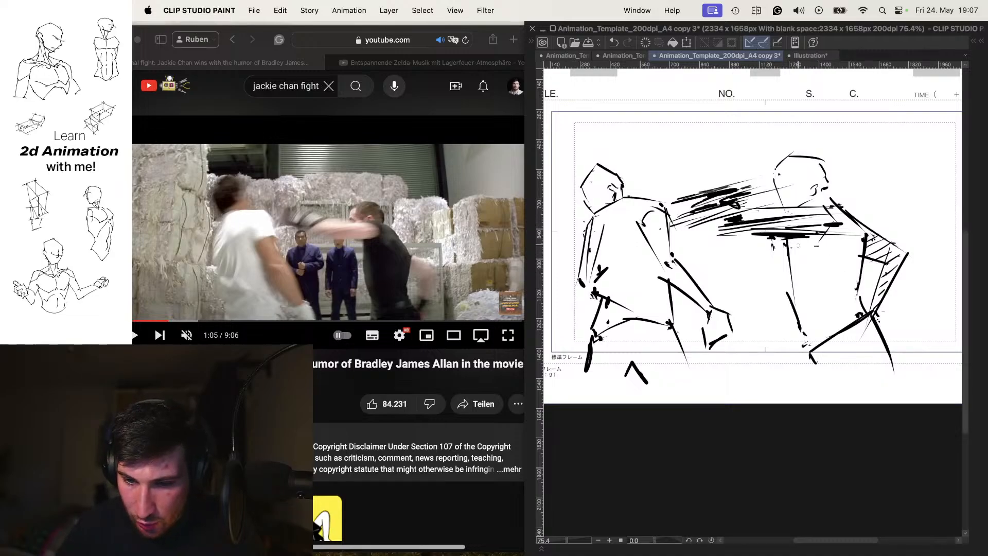
left_click_drag(797, 245, 821, 249)
key("super+z")
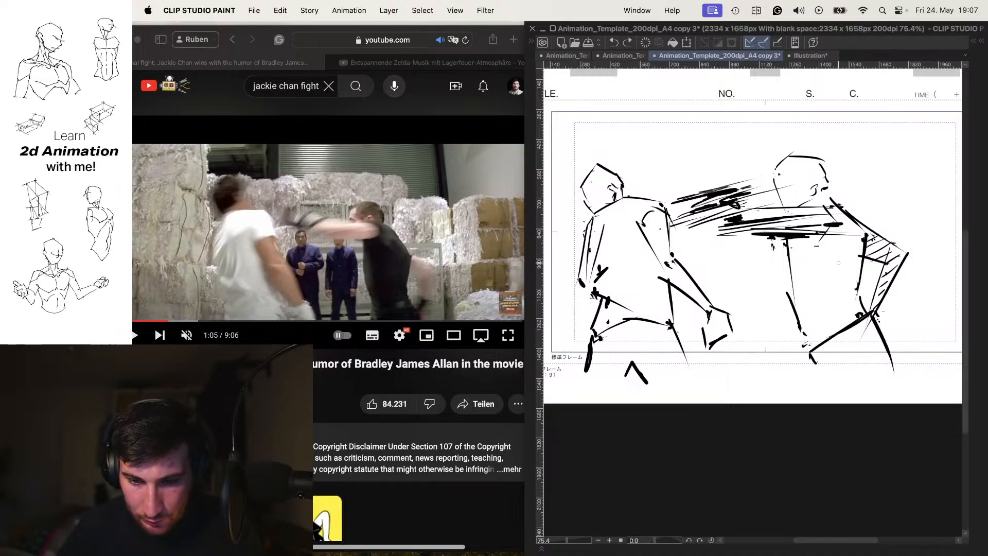
Step: Switch to the fight video in Safari and step it forward to the pose where the struck fighter leans far back
scroll(792, 260, "left", 1)
left_click(367, 391)
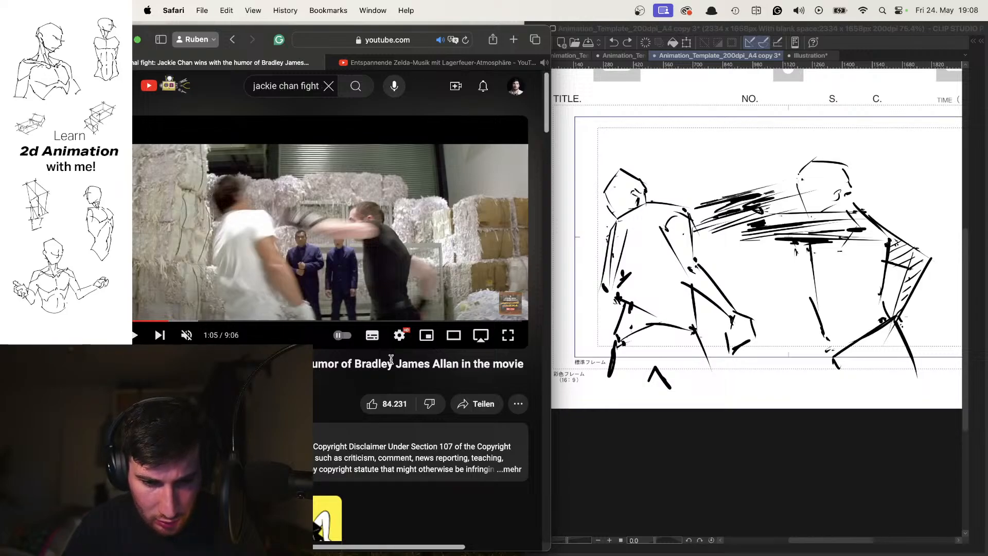
key("period")
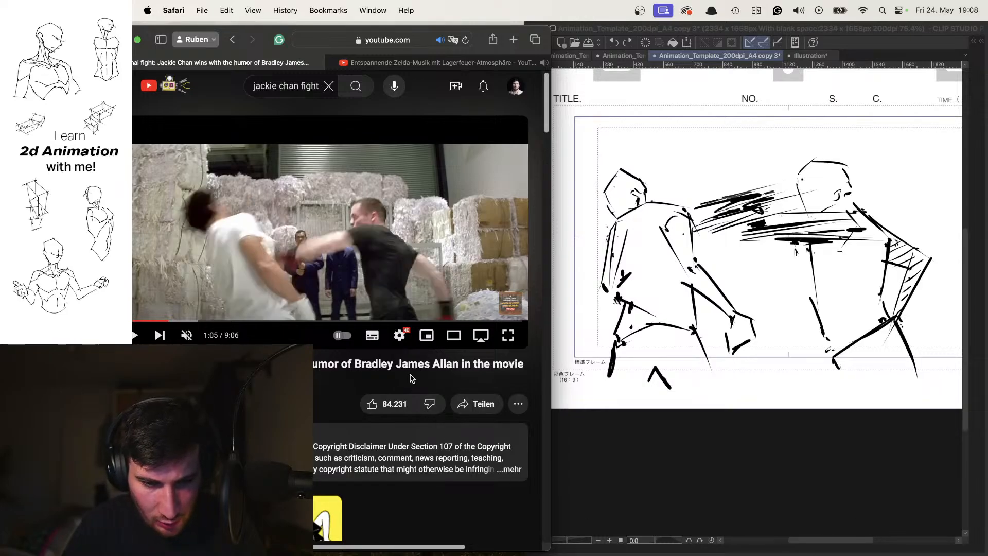
key("period")
key("comma")
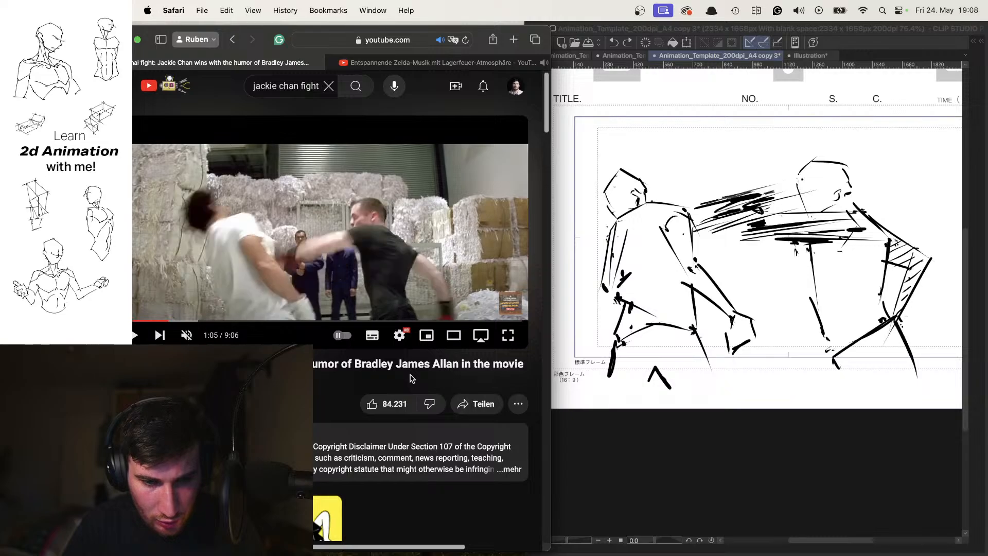
key("comma")
key("period")
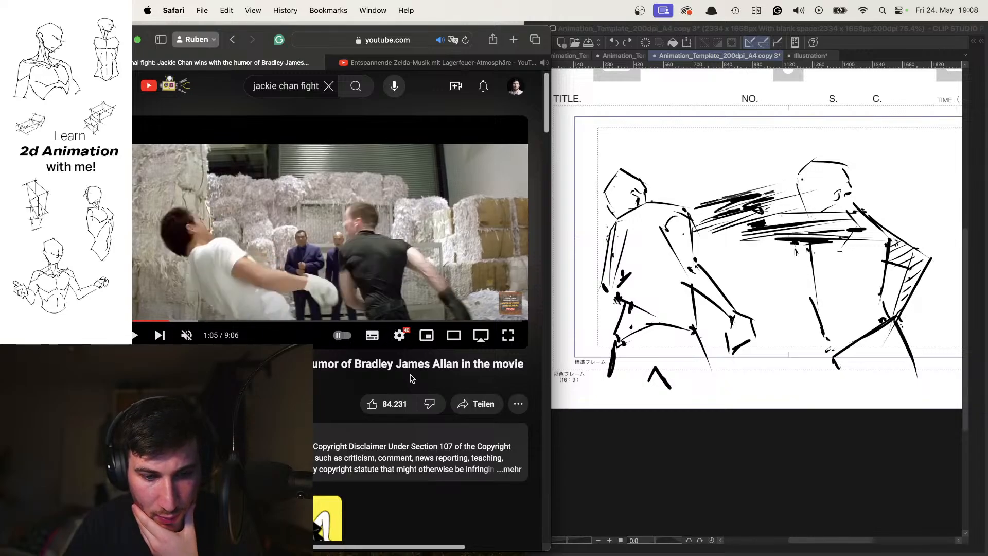
Step: Return to Clip Studio Paint and flip between the punch frame and its neighbours, ending on the empty frame after it
left_click(666, 219)
key("Right")
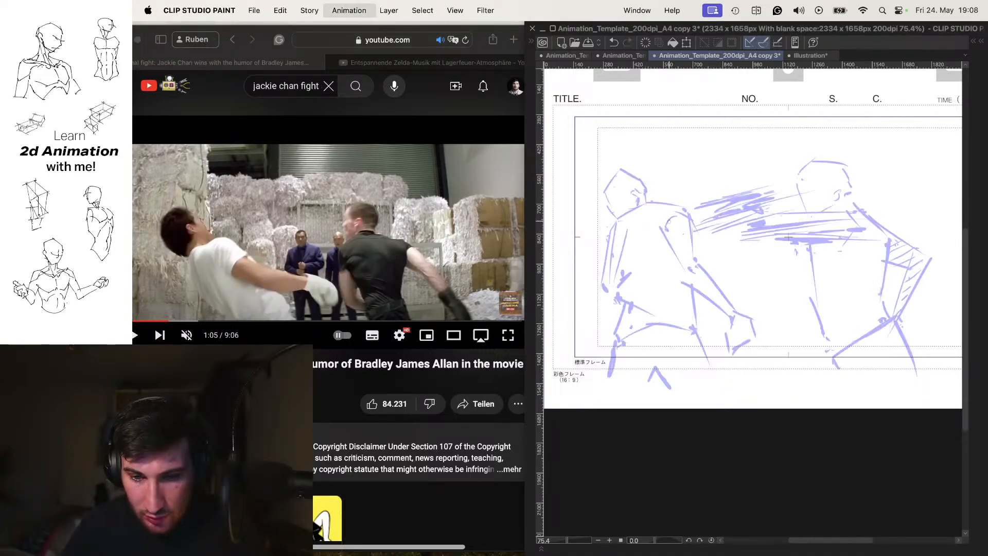
key("Left")
key("Left")
key("Right")
key("Right")
key("Left")
key("Left")
key("Right")
key("Right")
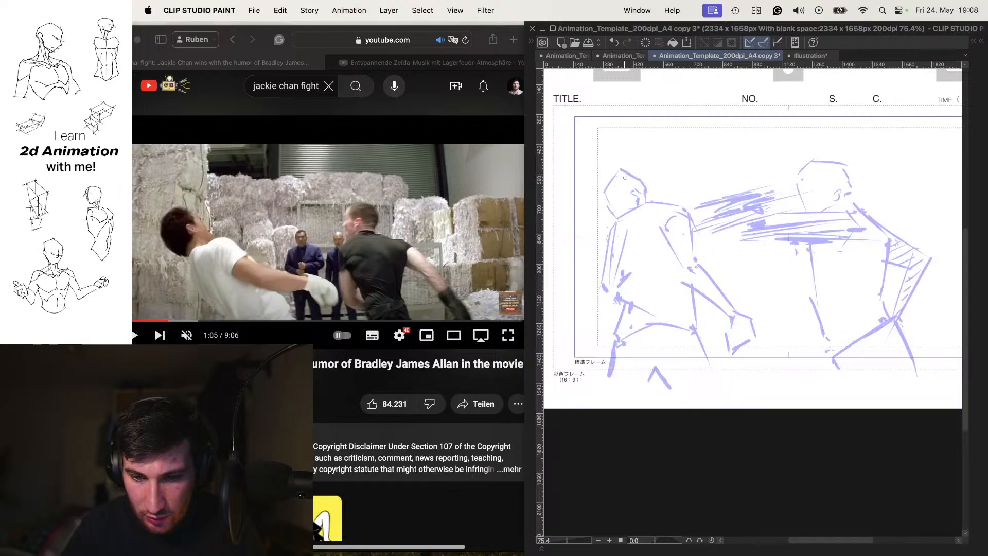
Step: Sketch the struck fighter's tilted-back head, neck, shoulder and arched back on the empty frame over the onion skin
left_click_drag(620, 241, 657, 232)
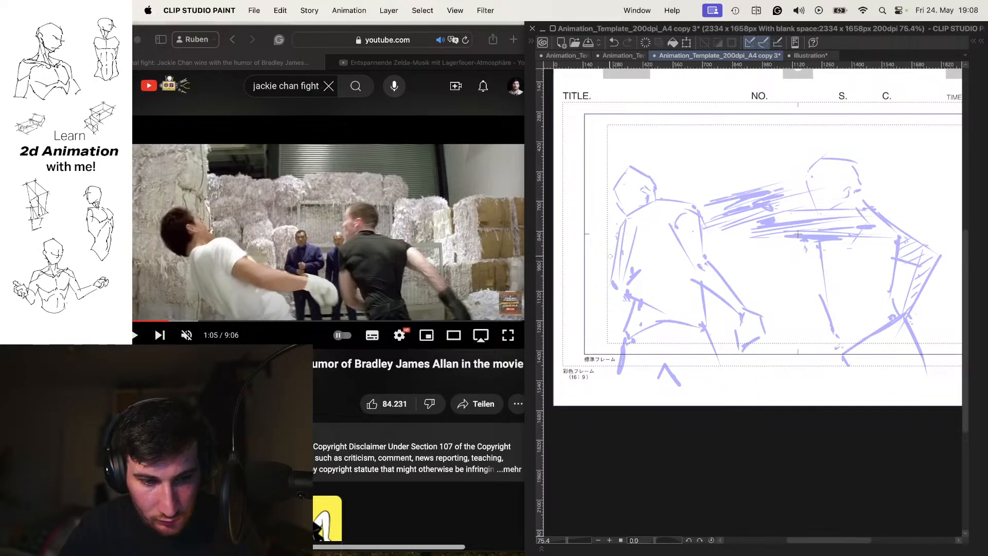
left_click_drag(798, 234, 808, 241)
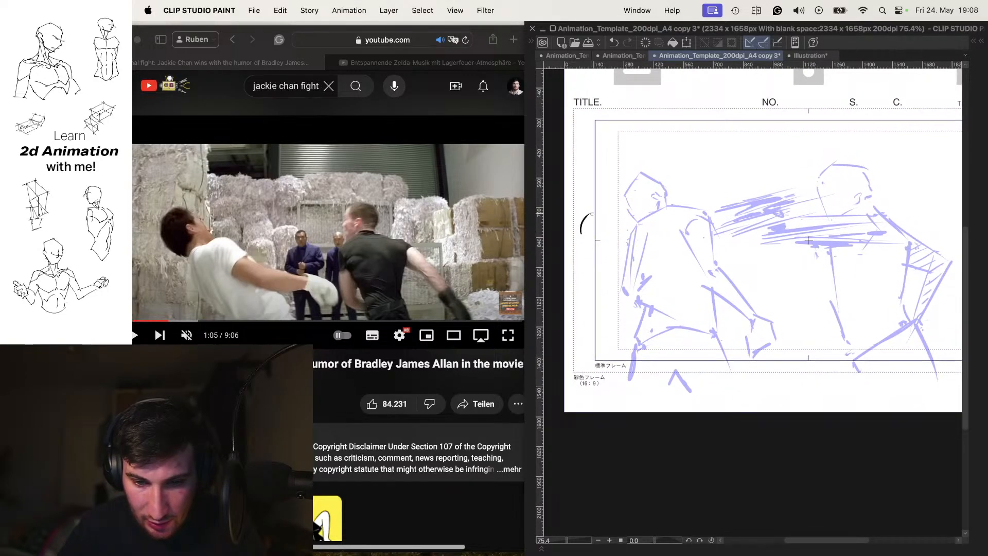
mouse_move(586, 237)
left_mouse_down()
mouse_move(591, 215)
mouse_move(616, 204)
mouse_move(626, 237)
left_mouse_up()
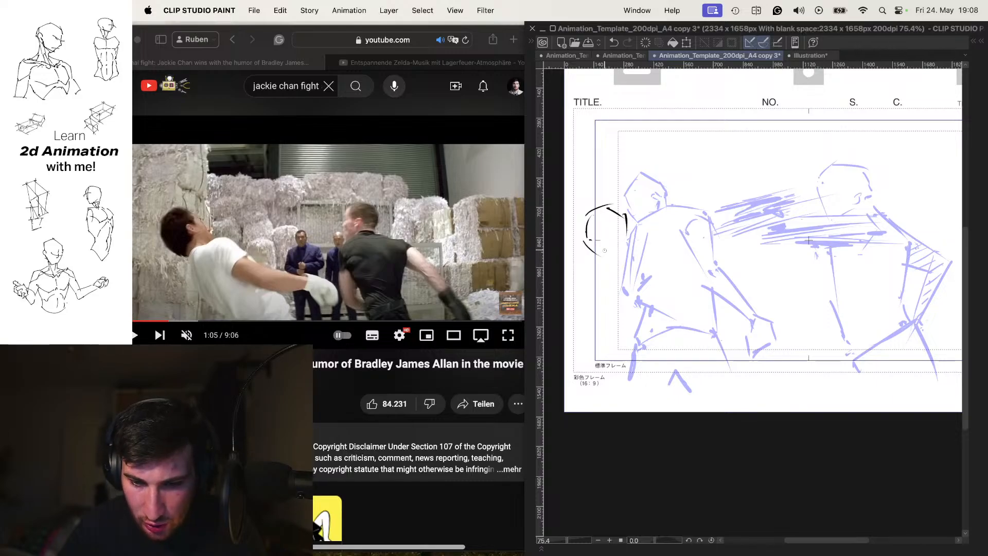
mouse_move(609, 229)
left_mouse_down()
mouse_move(616, 249)
mouse_move(652, 236)
mouse_move(676, 254)
mouse_move(659, 280)
mouse_move(646, 274)
mouse_move(598, 295)
left_mouse_up()
key("super+z")
mouse_move(602, 258)
left_mouse_down()
mouse_move(590, 293)
mouse_move(604, 325)
left_mouse_up()
key("super+z")
left_click_drag(587, 289, 620, 327)
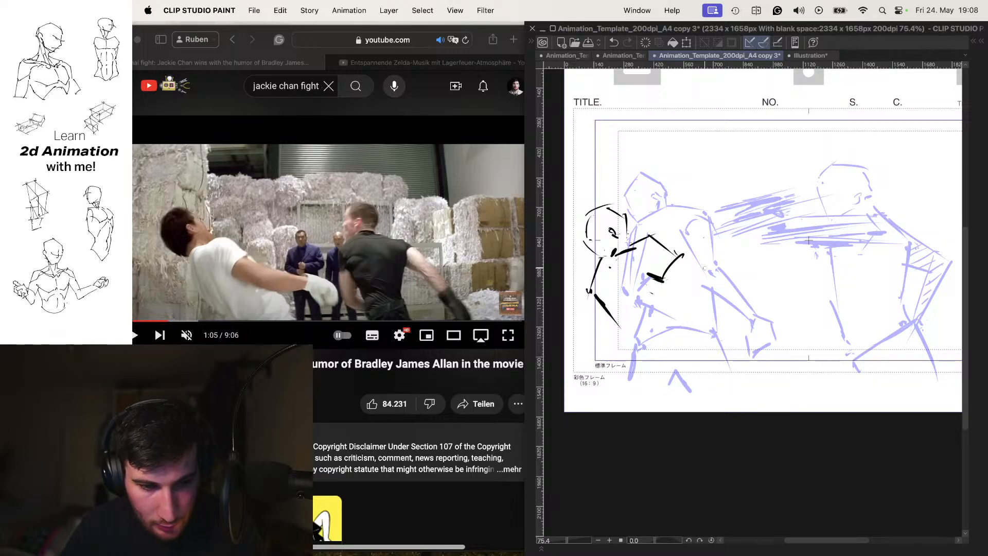
Step: Draw the struck fighter's front arm stretched out toward the attacker, ending in a blocky fist
mouse_move(671, 251)
left_mouse_down()
mouse_move(719, 298)
mouse_move(779, 286)
left_mouse_up()
mouse_move(720, 297)
left_mouse_down()
mouse_move(772, 288)
mouse_move(800, 299)
mouse_move(791, 304)
left_mouse_up()
left_click_drag(769, 297, 792, 310)
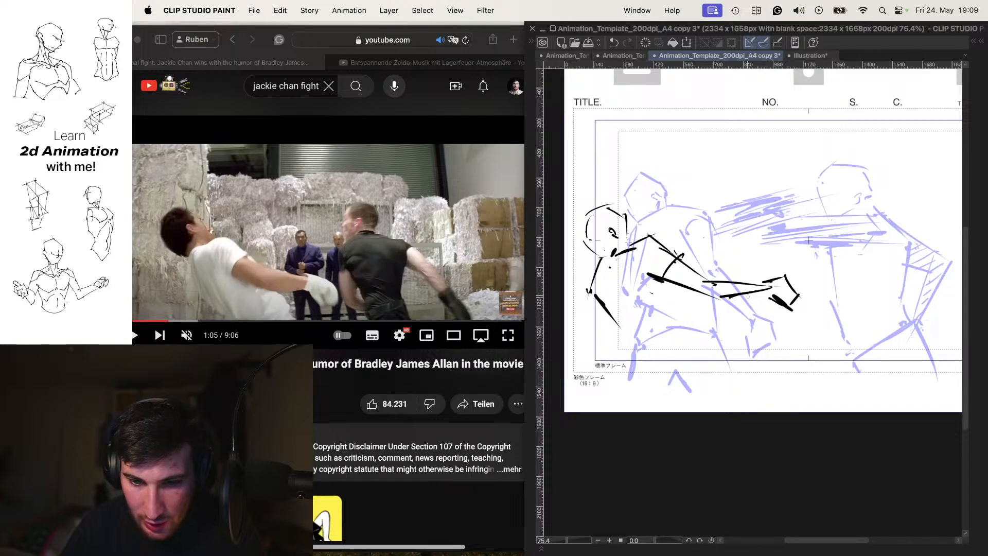
Step: Hide the onion skin and flip between neighbouring frames to examine the recoiling upper body
key("o")
key("comma")
key("period")
key("comma")
key("comma")
key("period")
key("period")
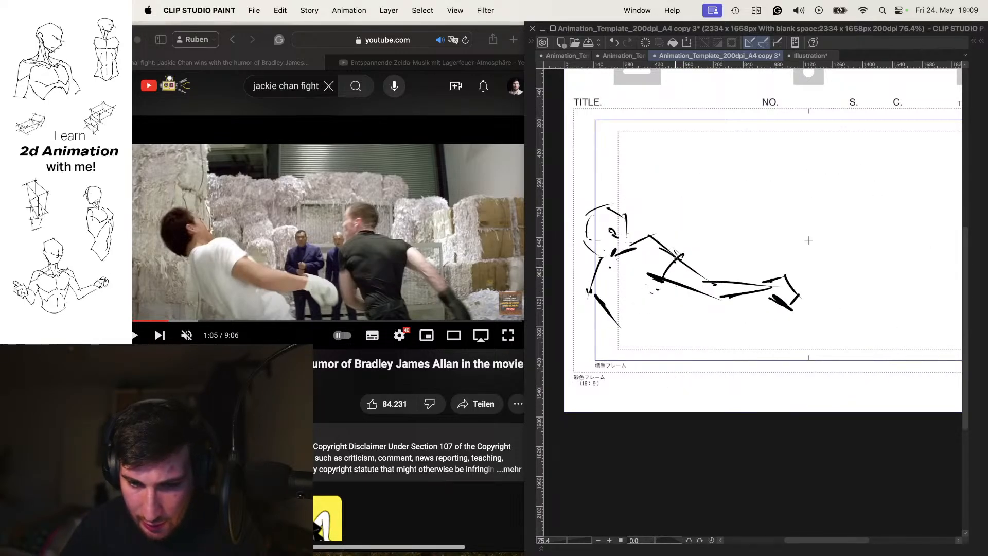
Step: Draw the front and back edges of the leaning torso down to a waistline, and show the onion skin again
left_click_drag(676, 259, 707, 328)
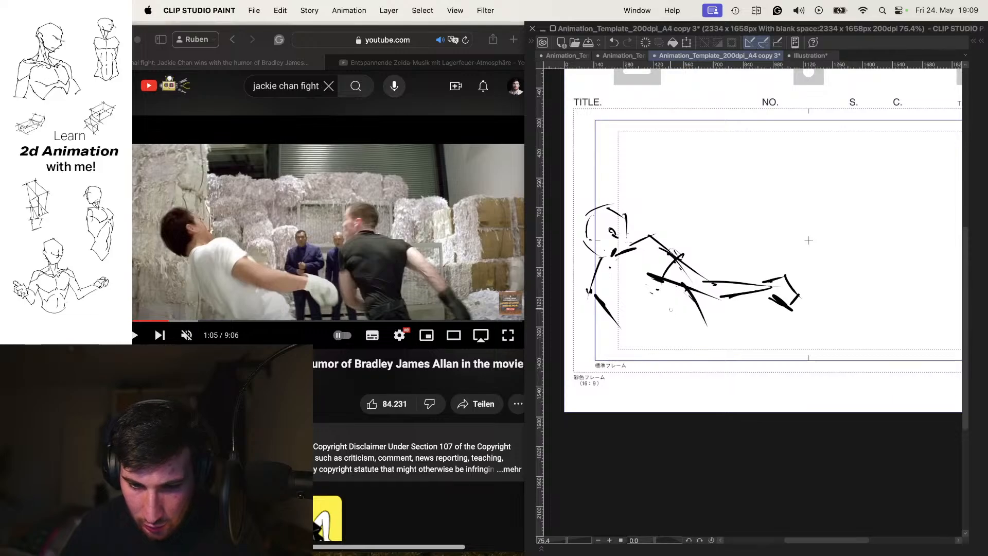
key("super+z")
left_click_drag(666, 277, 706, 326)
mouse_move(596, 304)
left_mouse_down()
mouse_move(654, 354)
mouse_move(710, 337)
mouse_move(733, 386)
left_mouse_up()
left_click_drag(653, 360, 657, 410)
key("super+z")
key("super+z")
key("o")
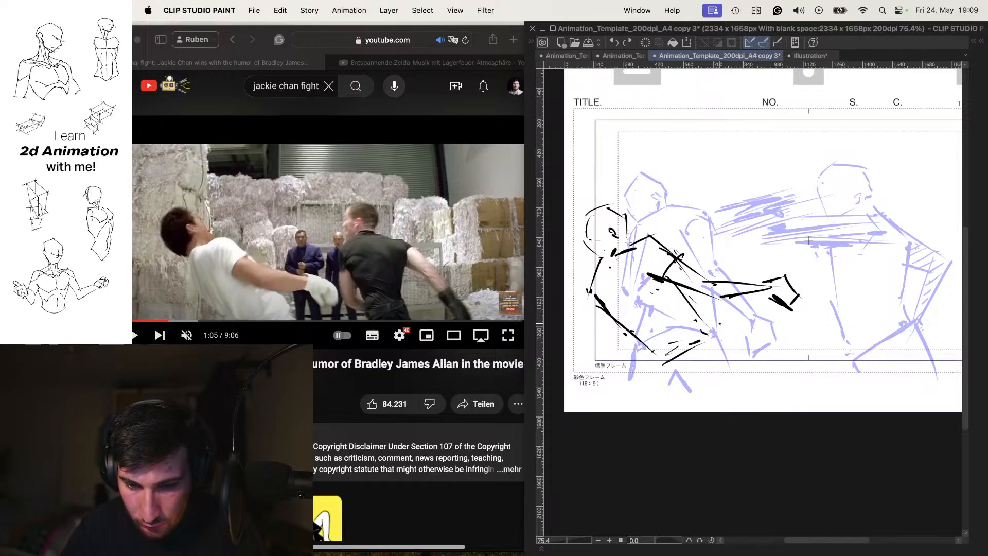
Step: Draw both thighs of the recoiling fighter running off the page and the bent far arm behind the back
left_click_drag(711, 327, 737, 392)
left_click_drag(650, 352, 641, 410)
key("super+z")
left_click_drag(644, 339, 658, 410)
key("o")
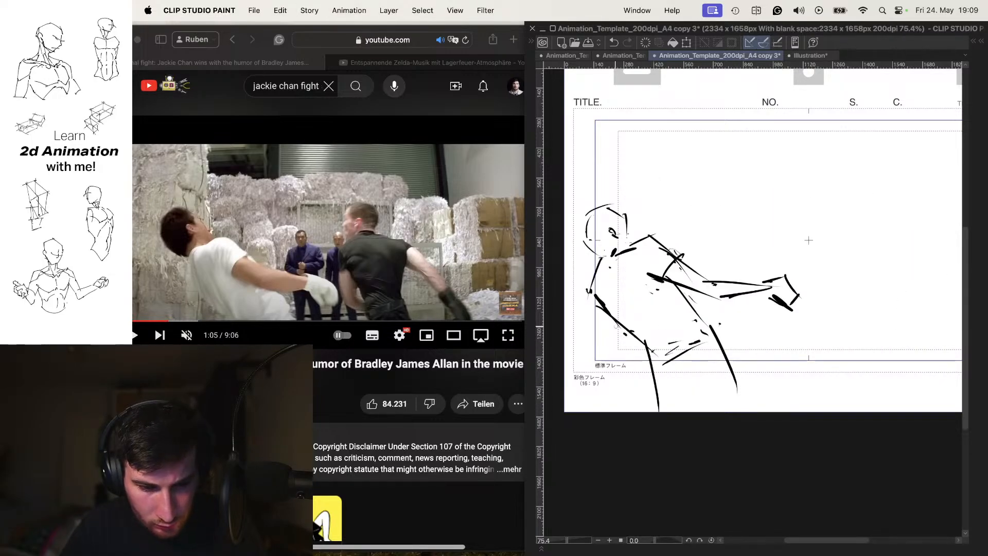
left_click_drag(590, 299, 612, 338)
left_click_drag(612, 339, 630, 334)
Step: Flip through the earlier key poses to examine how the struck fighter moves into the recoil
key("Left")
key("Right")
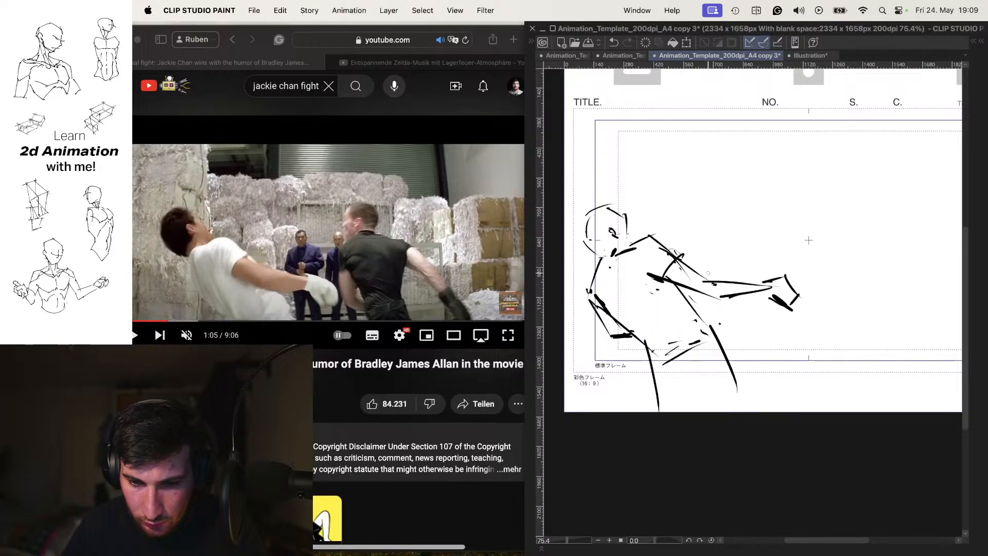
key("Left")
key("Left")
key("Left")
key("Left")
key("Left")
key("Left")
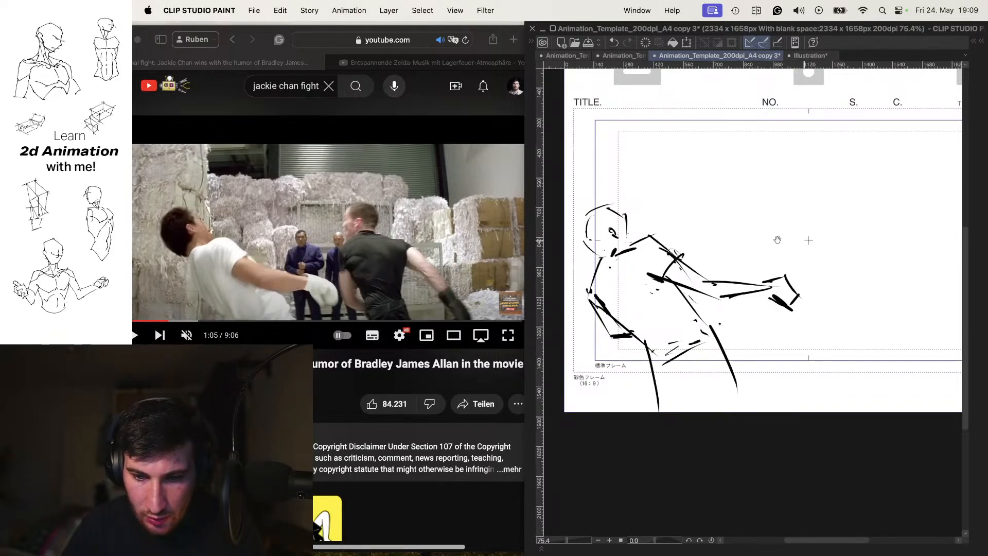
left_click_drag(728, 258, 715, 259)
left_click_drag(790, 255, 768, 255)
key("Left")
key("Left")
key("Left")
key("Right")
key("Right")
key("Right")
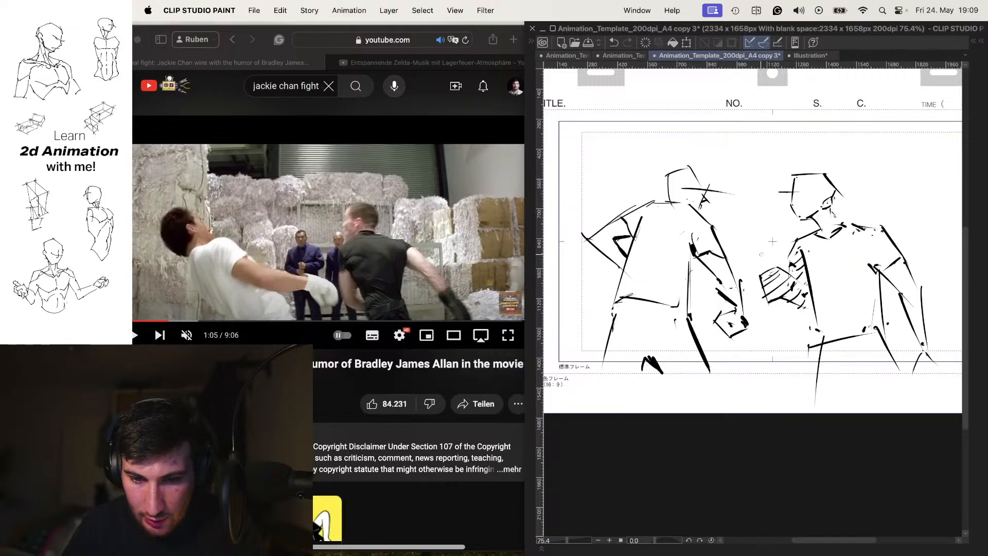
Step: Sketch the attacker's head, shoulder line and both sides of the torso over the onion skin, following the video pose
key("o")
left_click(462, 380)
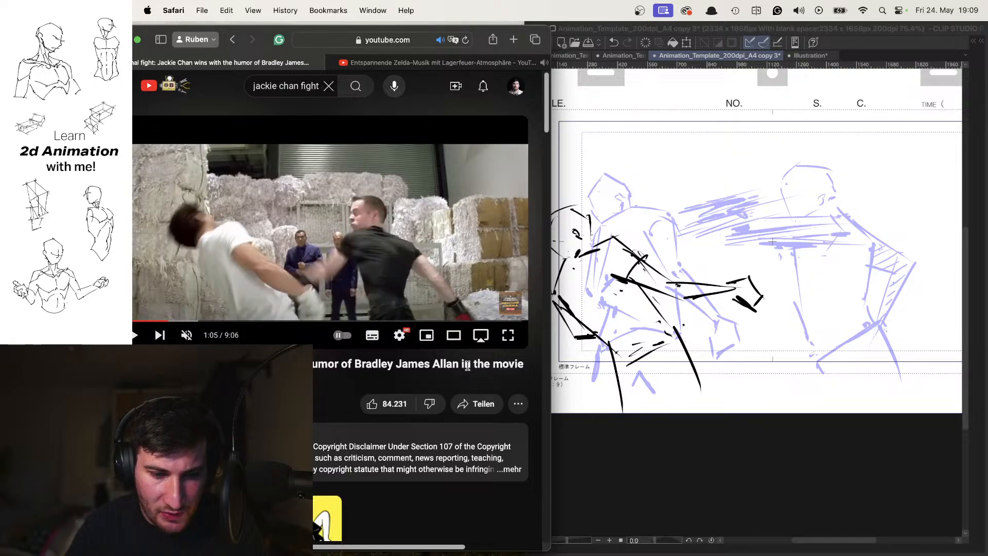
left_click(795, 200)
scroll(795, 200, "right", 2)
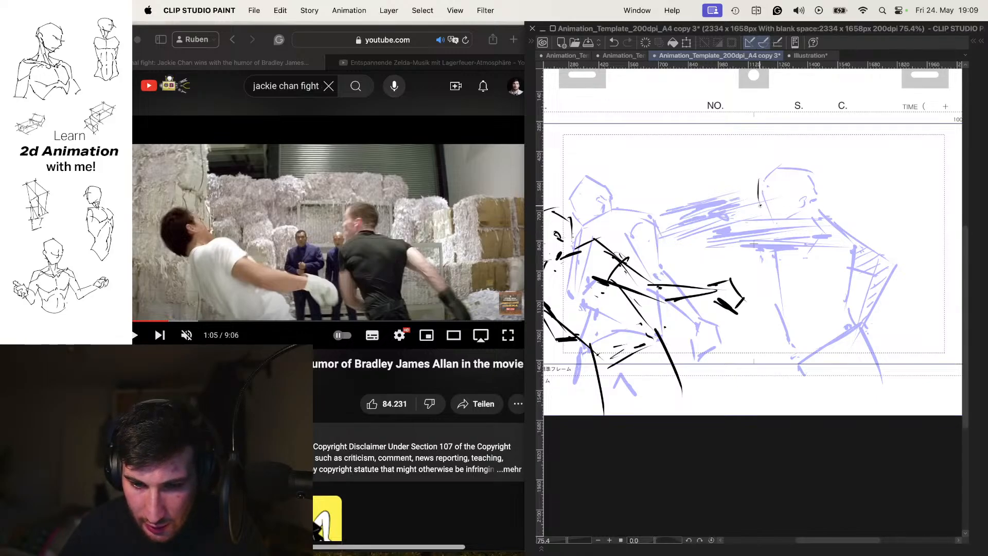
mouse_move(759, 205)
left_mouse_down()
mouse_move(768, 227)
mouse_move(823, 216)
left_mouse_up()
mouse_move(783, 177)
left_mouse_down()
mouse_move(761, 191)
mouse_move(782, 168)
mouse_move(815, 193)
mouse_move(805, 209)
mouse_move(857, 235)
left_mouse_up()
key("super+z")
mouse_move(781, 229)
left_mouse_down()
mouse_move(751, 253)
mouse_move(790, 305)
left_mouse_up()
left_click_drag(850, 241, 843, 315)
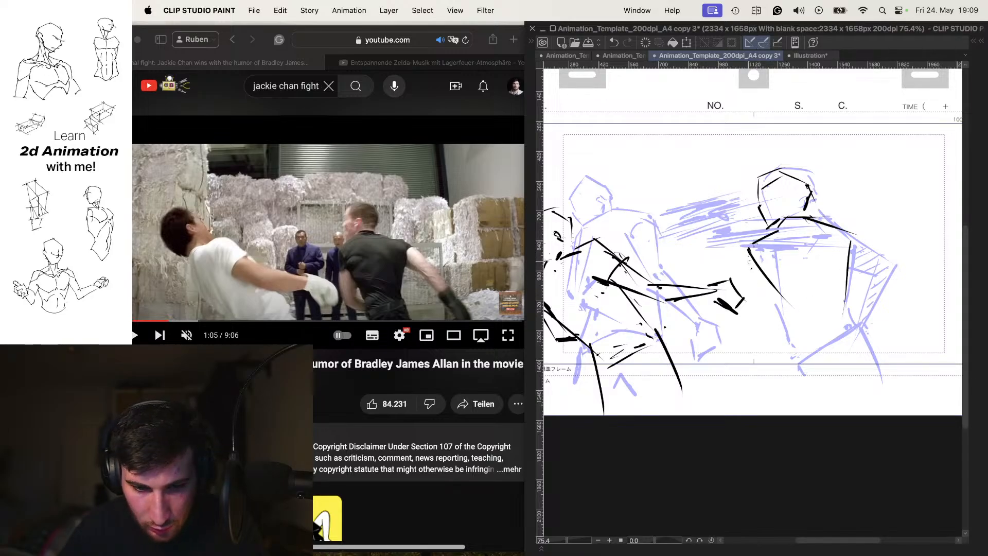
Step: Draw the attacker's front arm lowered across the belly, close the waistline, and hide the onion skin
left_click_drag(745, 250, 743, 281)
mouse_move(744, 278)
left_mouse_down()
mouse_move(755, 272)
mouse_move(754, 319)
left_mouse_up()
mouse_move(769, 261)
left_mouse_down()
mouse_move(765, 319)
mouse_move(796, 346)
mouse_move(854, 340)
left_mouse_up()
left_click_drag(791, 358, 832, 346)
left_click_drag(844, 329, 845, 332)
key("space")
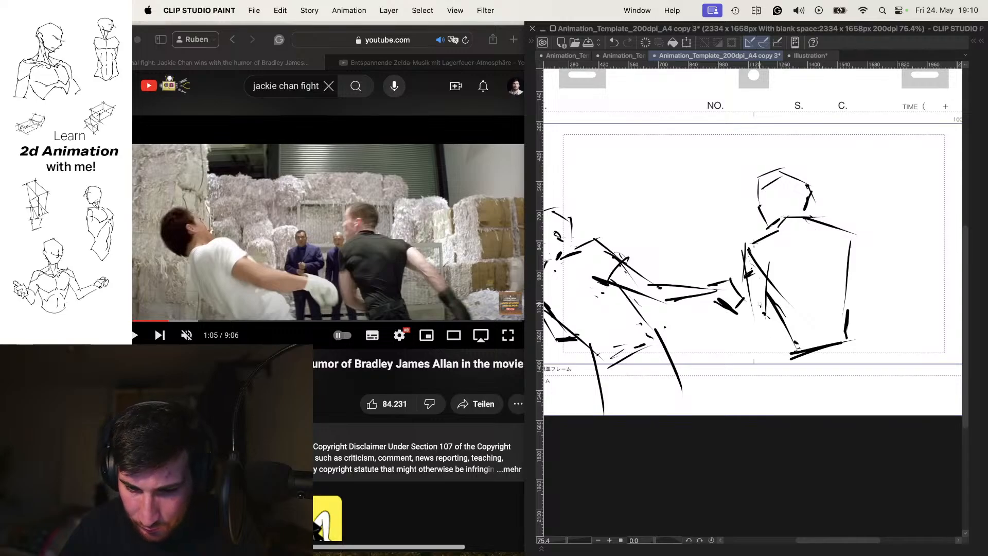
left_click_drag(741, 297, 798, 330)
mouse_move(745, 273)
left_mouse_down()
mouse_move(753, 337)
mouse_move(796, 338)
mouse_move(789, 327)
left_mouse_up()
key("super+z")
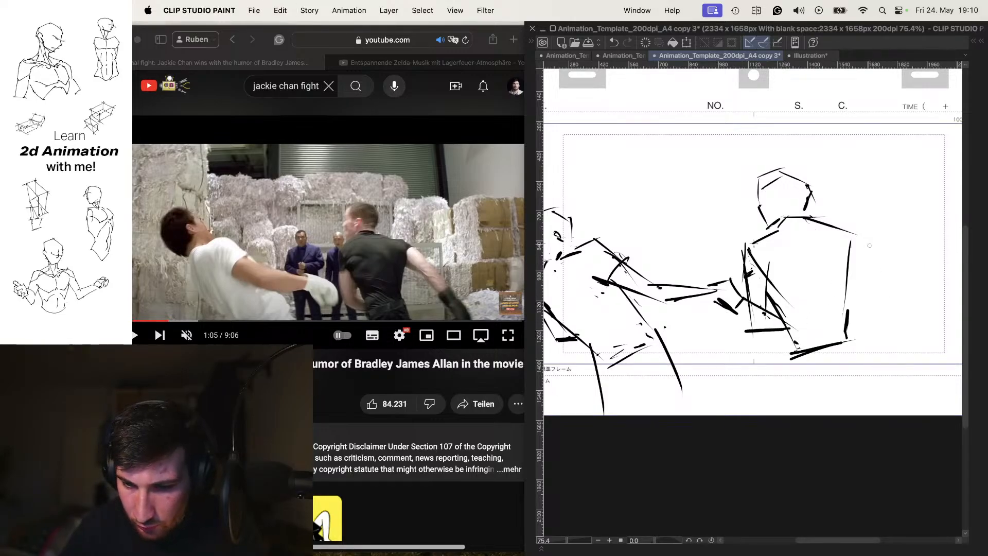
Step: Redraw the attacker's rear shoulder and sketch the rear arm trailing down behind the body, ending in a fist
mouse_move(842, 223)
left_mouse_down()
mouse_move(862, 251)
mouse_move(851, 260)
mouse_move(861, 239)
mouse_move(874, 244)
mouse_move(842, 245)
mouse_move(863, 236)
left_mouse_up()
key("super+z")
key("super+z")
key("super+z")
left_click_drag(850, 236, 901, 280)
key("super+z")
key("super+z")
key("super+z")
mouse_move(830, 259)
left_mouse_down()
mouse_move(897, 283)
mouse_move(915, 339)
left_mouse_up()
mouse_move(898, 278)
left_mouse_down()
mouse_move(924, 341)
mouse_move(949, 353)
mouse_move(913, 366)
mouse_move(935, 390)
left_mouse_up()
left_click_drag(941, 375, 934, 382)
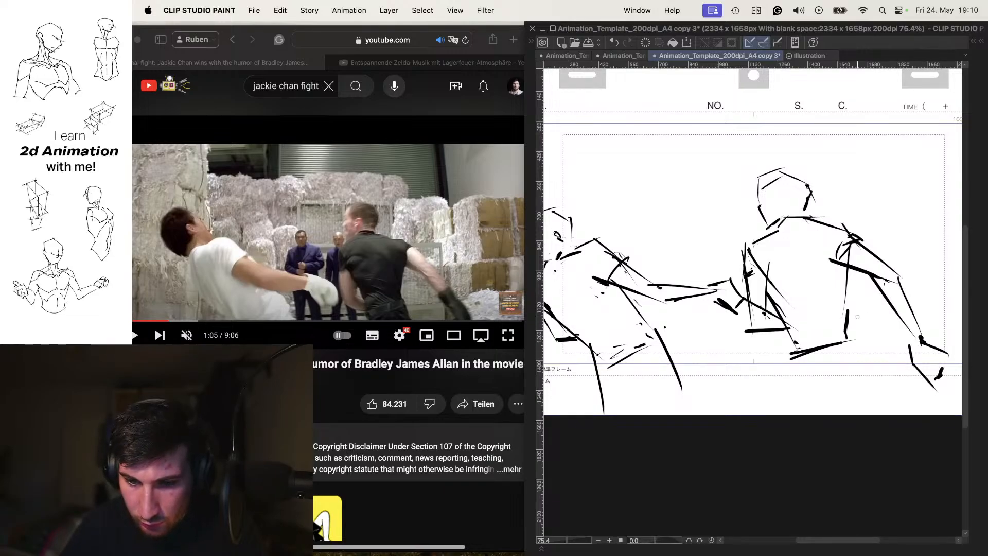
Step: Firm up the attacker's back line and draw both thighs below the waist
left_click_drag(850, 291, 851, 321)
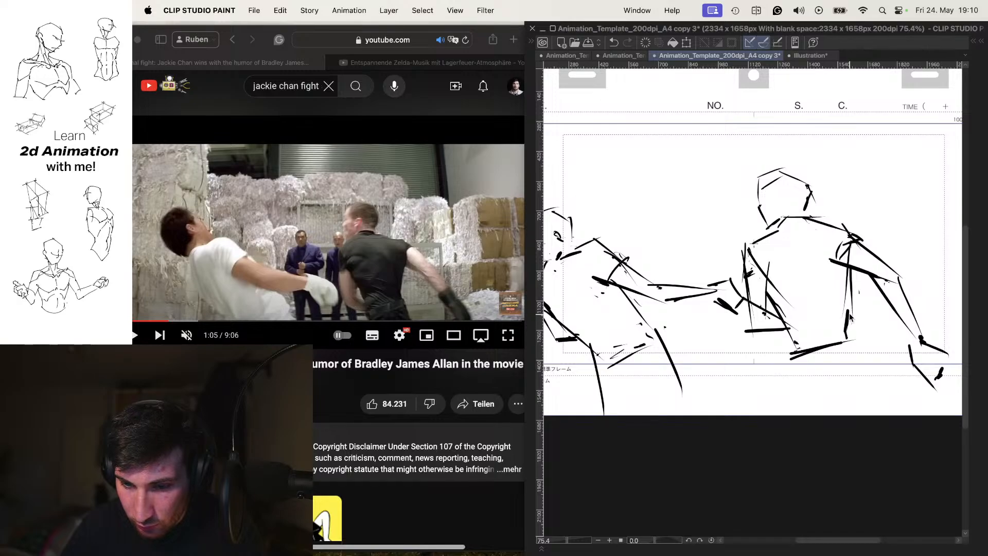
key("super+z")
mouse_move(850, 245)
left_mouse_down()
mouse_move(847, 330)
mouse_move(852, 319)
mouse_move(882, 389)
left_mouse_up()
key("super+z")
key("super+z")
mouse_move(797, 342)
left_mouse_down()
mouse_move(789, 379)
mouse_move(796, 415)
left_mouse_up()
Step: Flip back and forth between the new recoil frame and the preceding punch poses to examine the impact
key("Left")
key("Right")
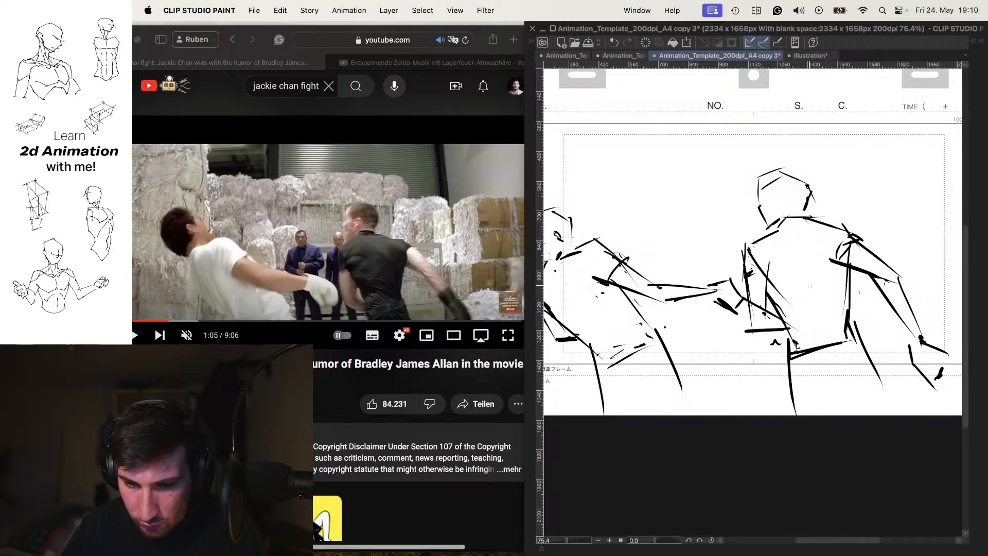
left_click_drag(810, 286, 858, 286)
key("Left")
key("Right")
key("Left")
key("Right")
scroll(798, 285, "down", 3)
key("Left")
key("Left")
key("Left")
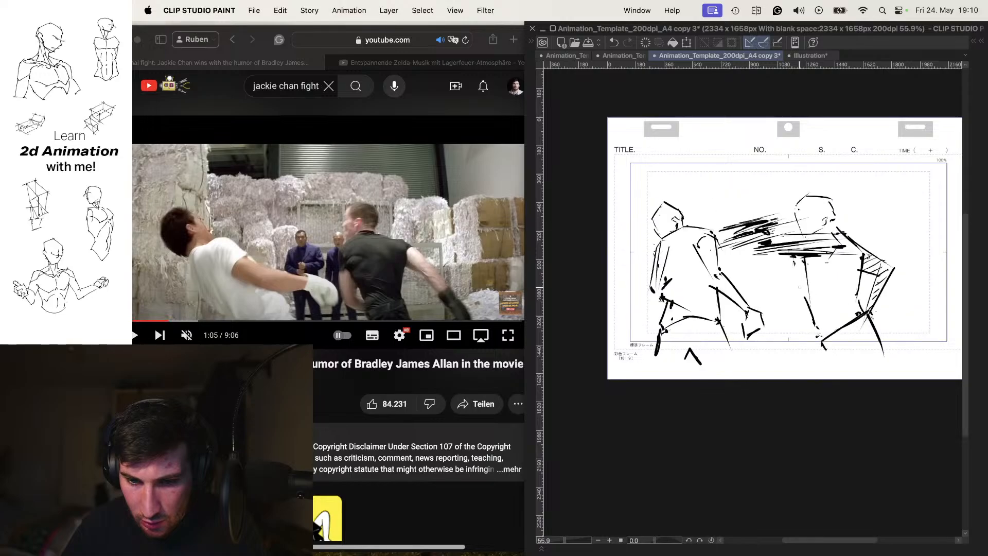
key("Left")
key("Right")
key("Right")
key("Left")
key("Left")
key("Right")
key("Right")
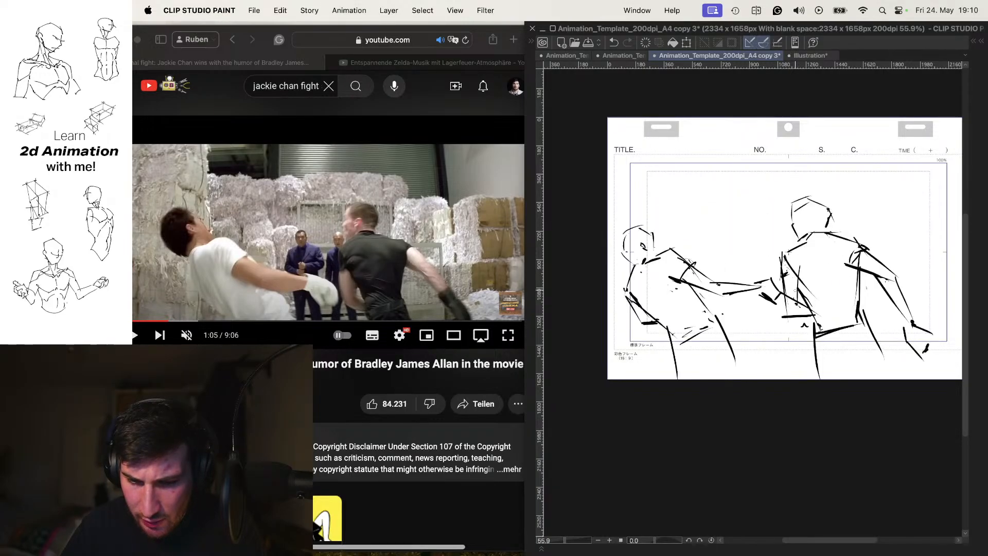
key("Left")
key("Left")
key("Right")
key("Right")
key("Left")
key("Left")
key("Right")
key("Right")
key("Left")
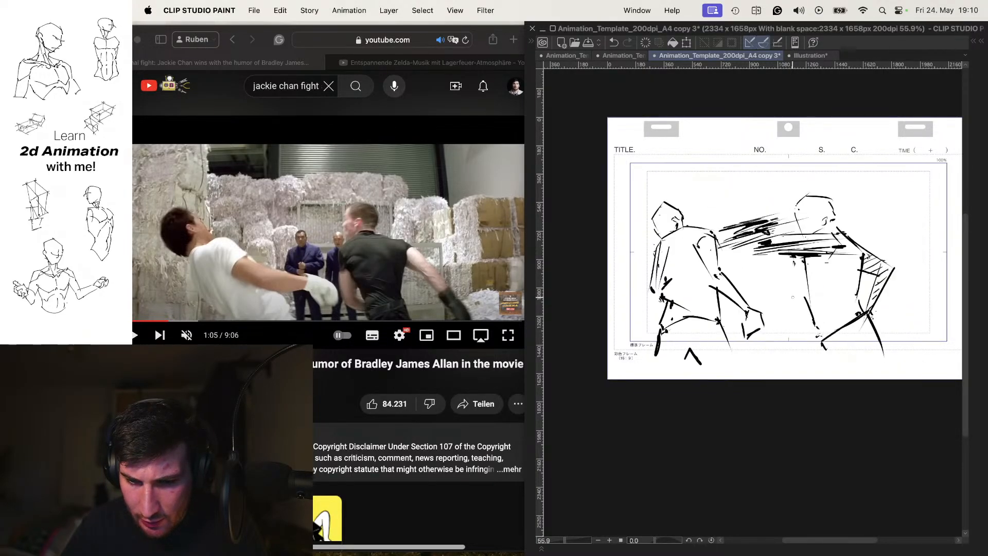
Step: Run repeatedly forward through all key poses in a loop to examine the complete punch and recoil motion
key("Right")
key("Right")
key("Right")
key("Right")
key("Right")
key("Right")
key("Right")
key("Right")
key("Right")
key("Right")
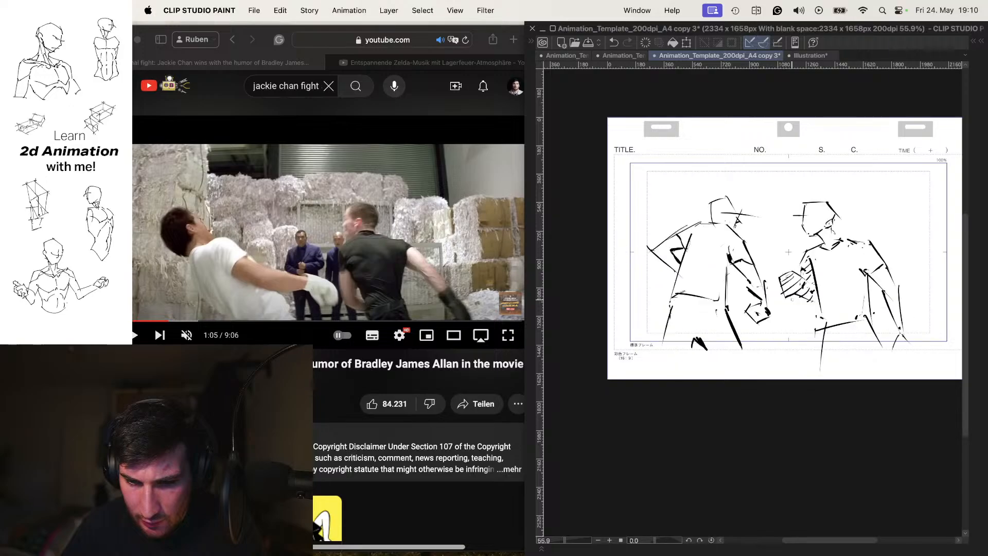
key("Right")
key("Right")
key("Right")
key("Right")
key("Right")
key("Right")
key("Right")
key("Right")
key("Right")
key("Right")
key("Right")
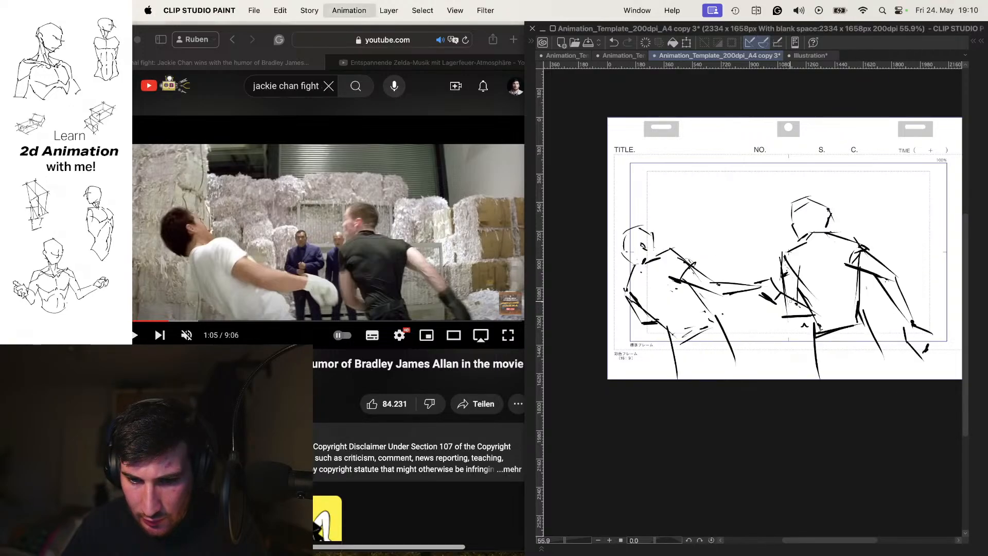
key("Right")
key("Right")
key("Right")
key("Right")
key("Right")
key("Right")
key("Right")
key("Right")
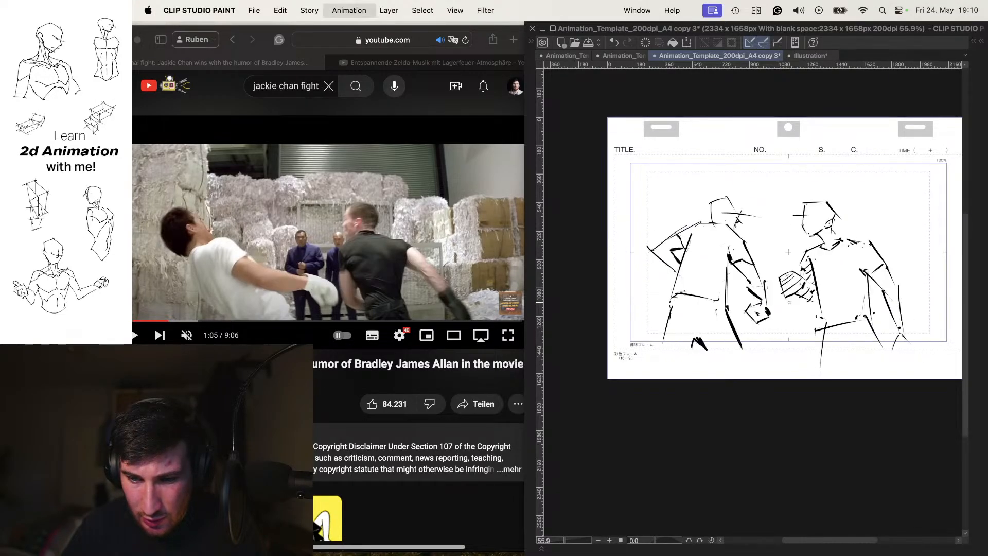
key("Right")
key("Right")
left_click_drag(813, 278, 820, 289)
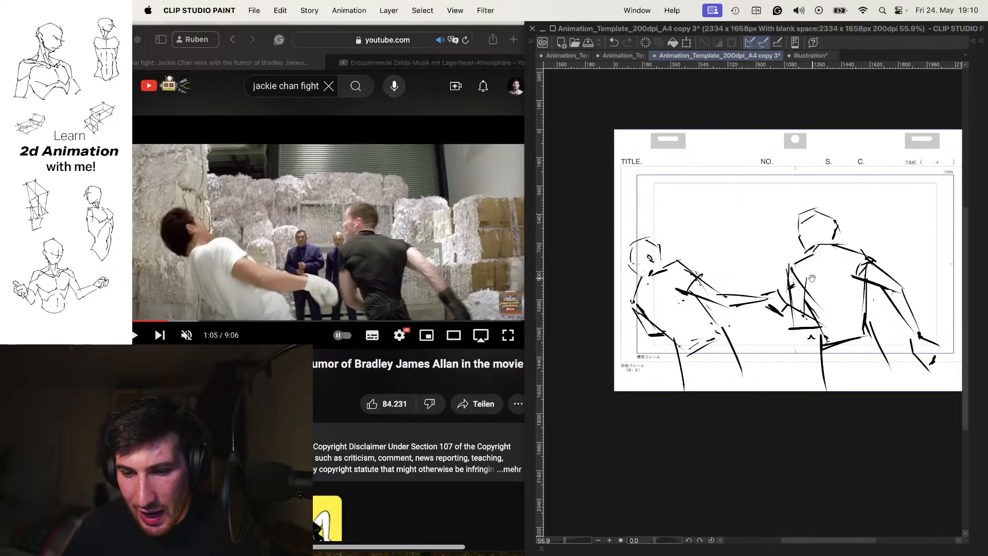
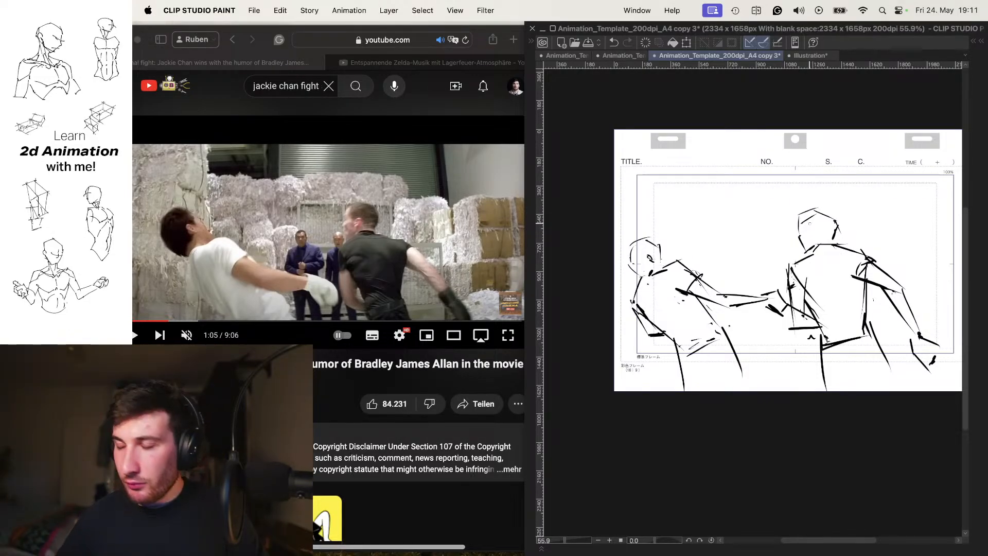
Step: Flip back and forth between the latest recoil pose and the punch poses before it to examine the motion
key("comma")
key("comma")
key("period")
key("period")
key("comma")
key("comma")
key("period")
key("period")
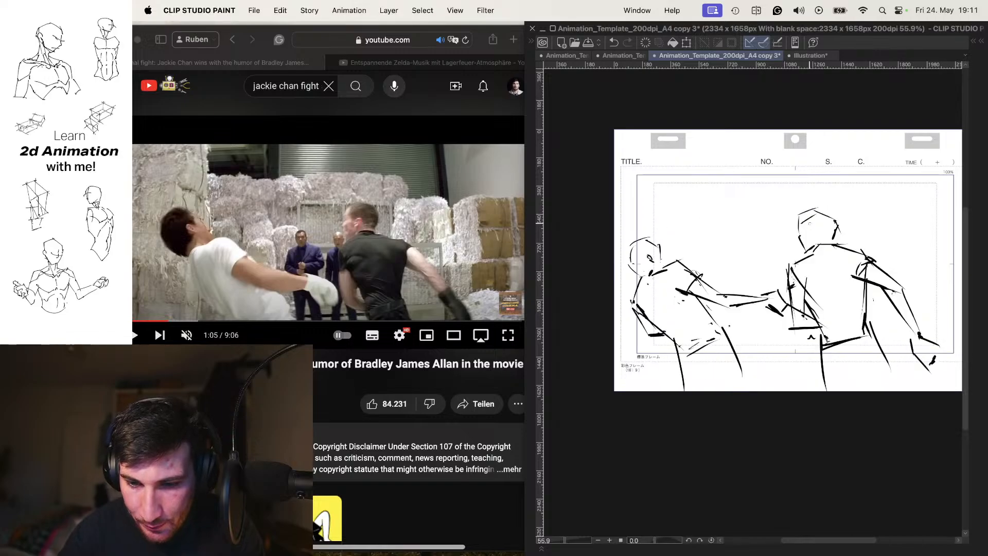
key("comma")
key("comma")
key("space")
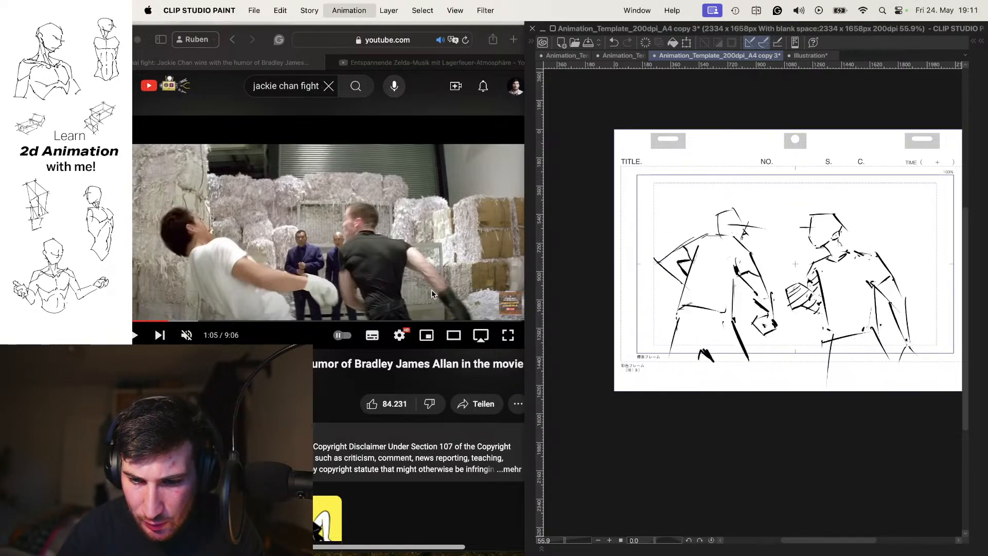
Step: Advance the fight video to the next pose and move to a blank new frame with the recoil drawing as onion skin
left_click(401, 298)
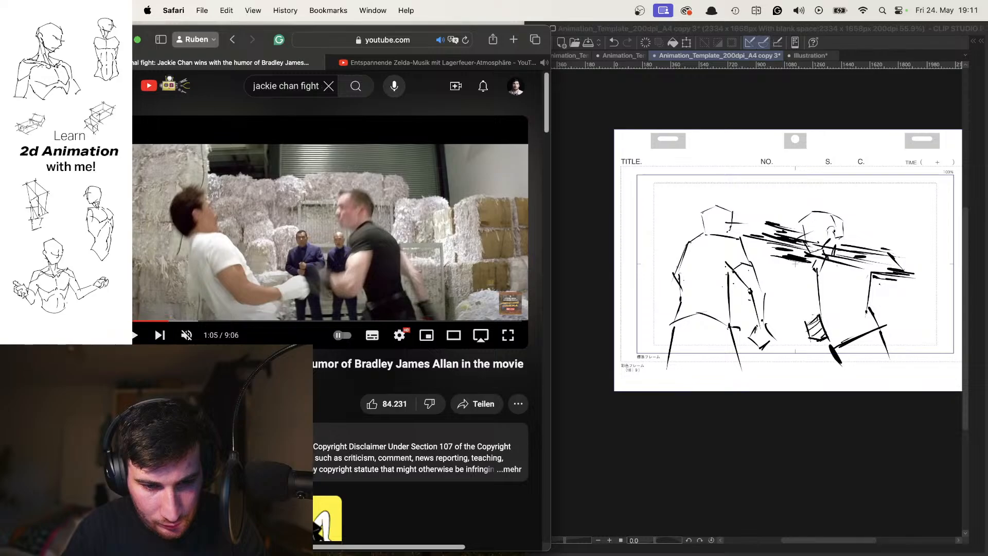
left_click(656, 204)
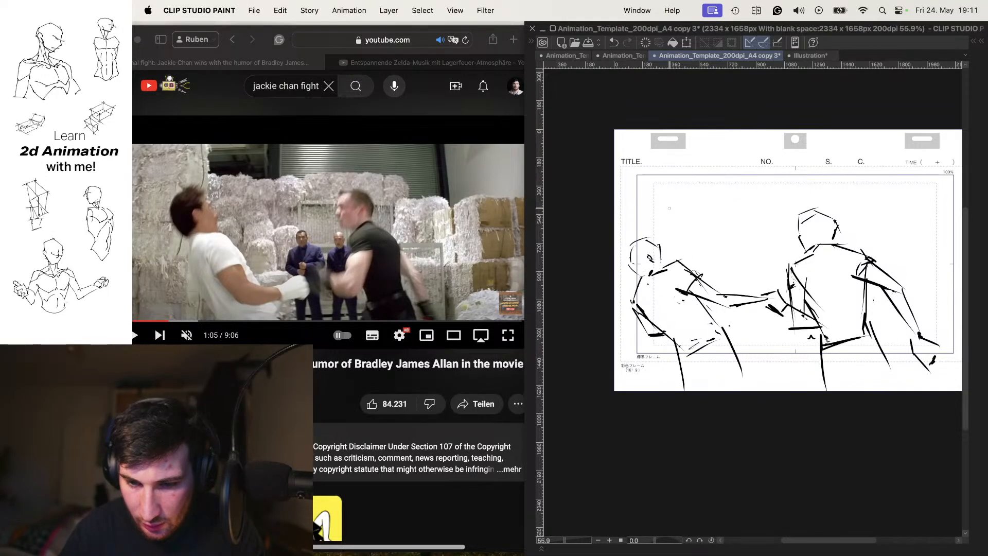
key("Left")
key("Right")
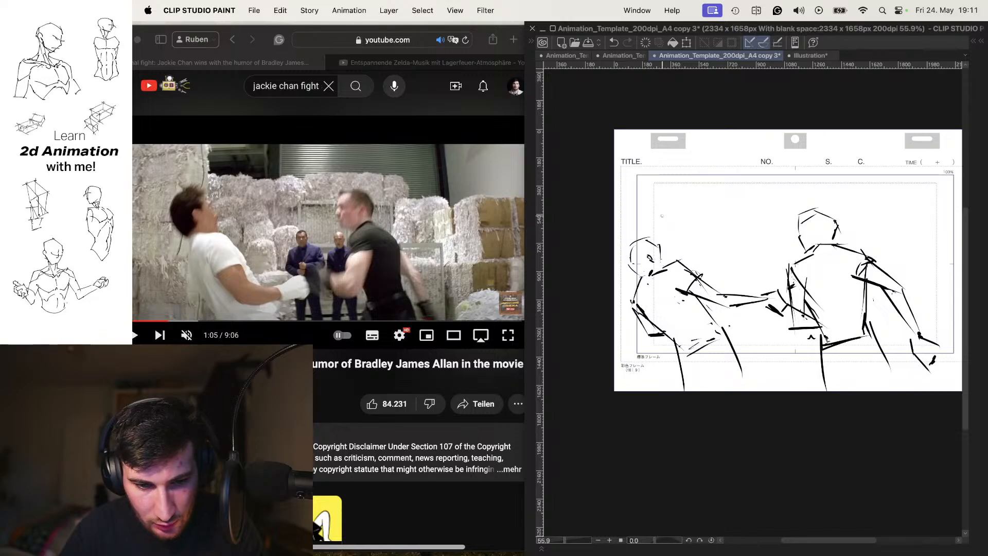
key("Left")
key("Right")
key("Left")
key("Right")
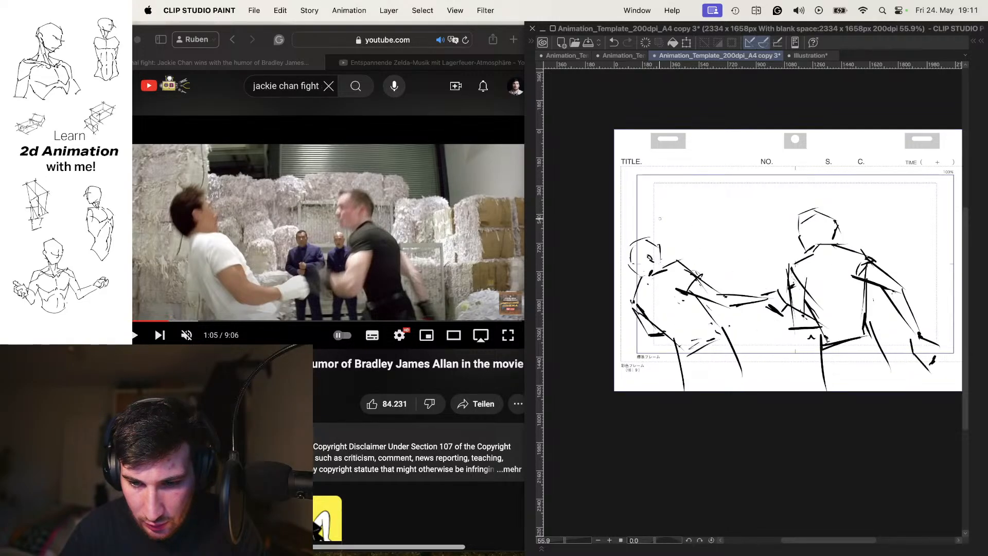
key("Right")
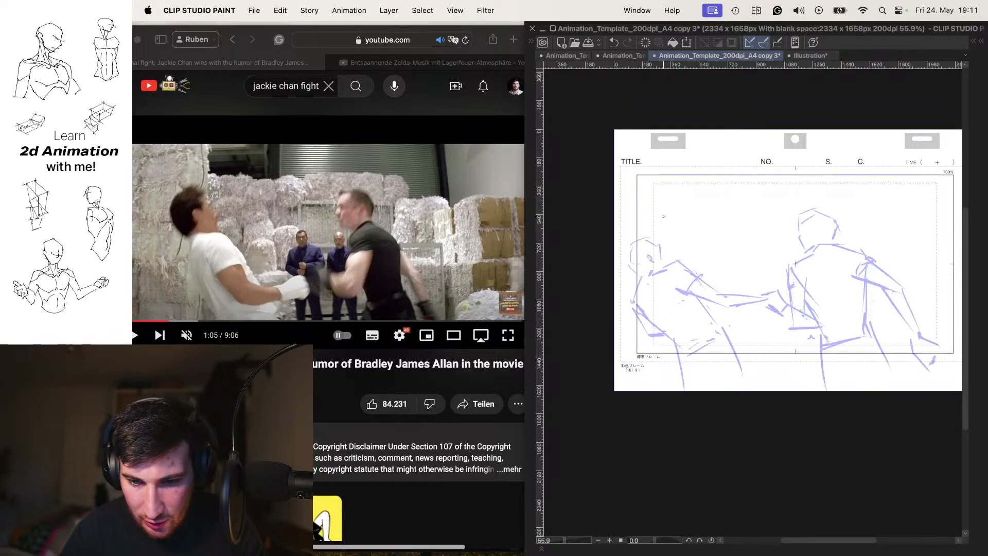
Step: Sketch the struck fighter's head with ear, the neck and shoulder, and the front arm bent forward to the hand
scroll(666, 260, "up", 4)
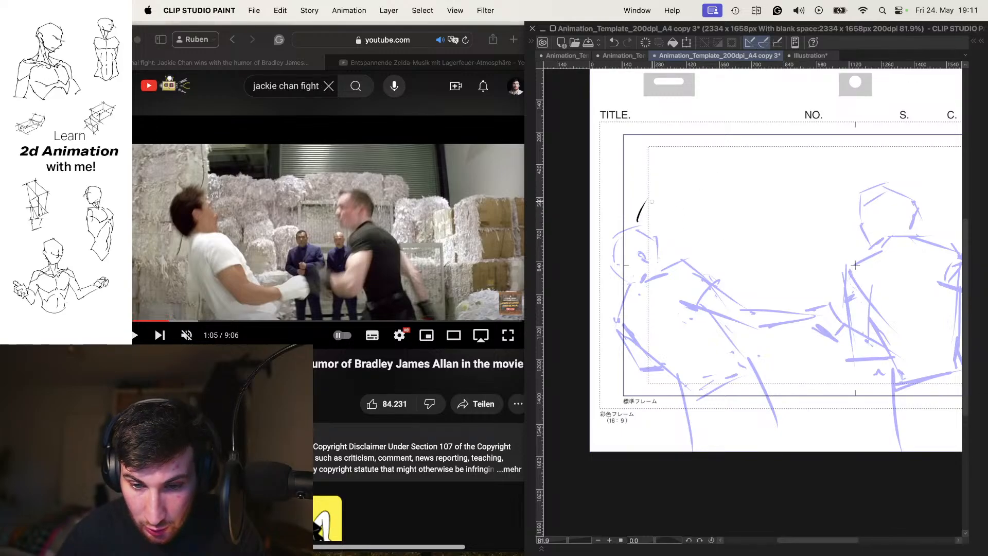
mouse_move(654, 196)
left_mouse_down()
mouse_move(686, 208)
mouse_move(694, 223)
mouse_move(694, 241)
mouse_move(662, 232)
left_mouse_up()
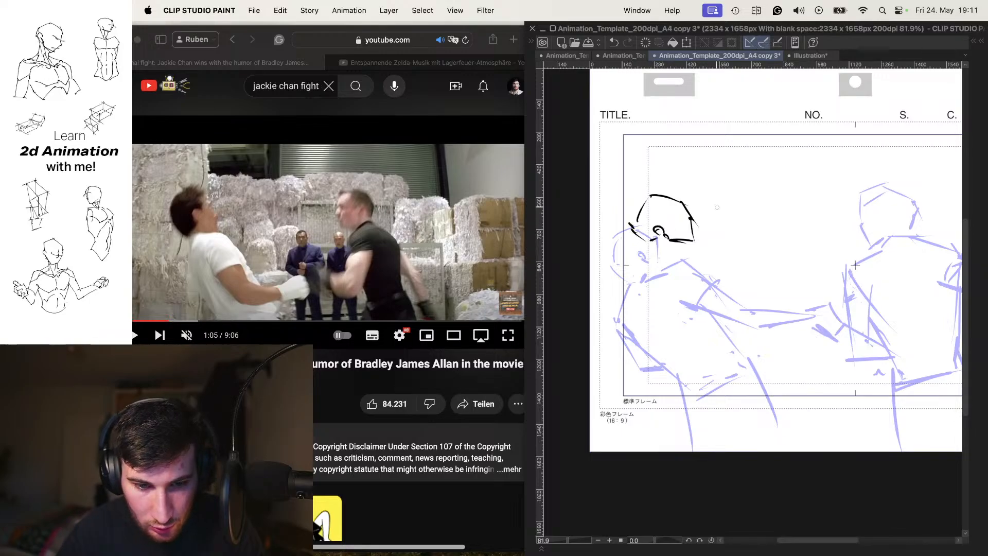
mouse_move(639, 241)
left_mouse_down()
mouse_move(659, 260)
mouse_move(665, 247)
mouse_move(693, 257)
mouse_move(709, 297)
left_mouse_up()
mouse_move(708, 292)
left_mouse_down()
mouse_move(671, 310)
mouse_move(727, 351)
left_mouse_up()
mouse_move(677, 304)
left_mouse_down()
mouse_move(714, 362)
mouse_move(792, 337)
left_mouse_up()
mouse_move(723, 355)
left_mouse_down()
mouse_move(814, 340)
mouse_move(797, 359)
left_mouse_up()
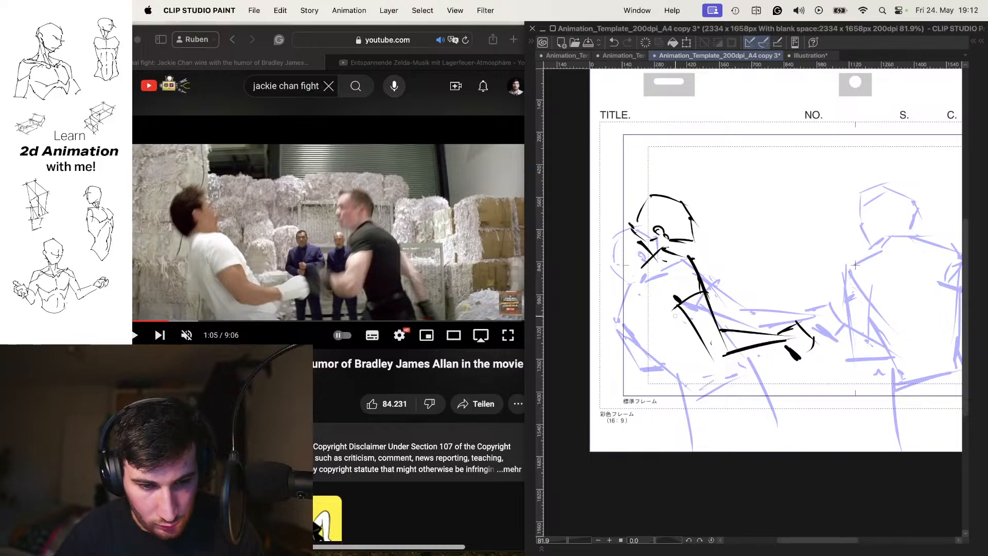
Step: Draw the struck fighter's back, waistline and both thighs, hide the onion skin, and add the rear elbow behind the back
mouse_move(641, 254)
left_mouse_down()
mouse_move(624, 323)
mouse_move(678, 394)
mouse_move(748, 365)
mouse_move(768, 436)
left_mouse_up()
left_click_drag(691, 387, 678, 443)
left_click_drag(685, 387, 696, 442)
key(".")
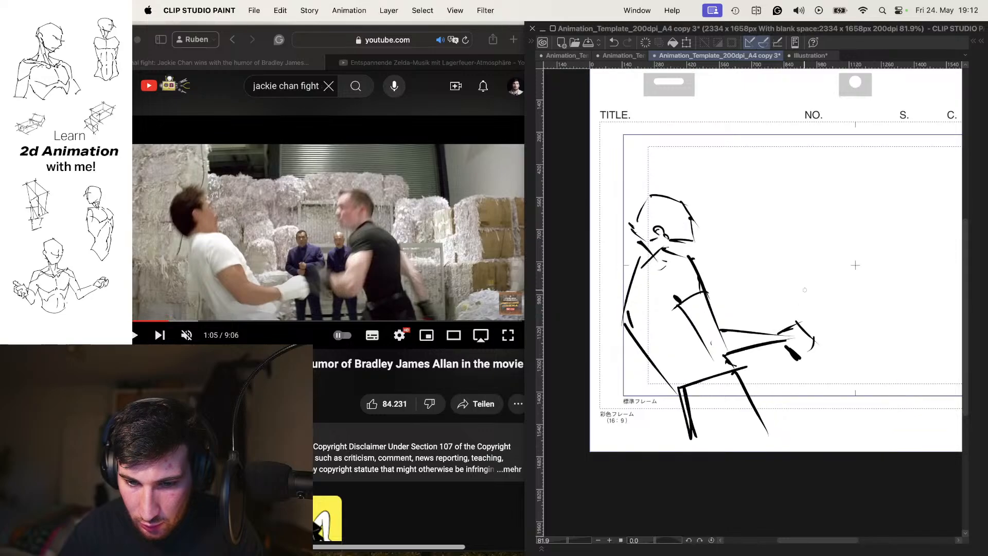
left_click_drag(846, 255, 783, 252)
key("space")
scroll(709, 310, "up", 3)
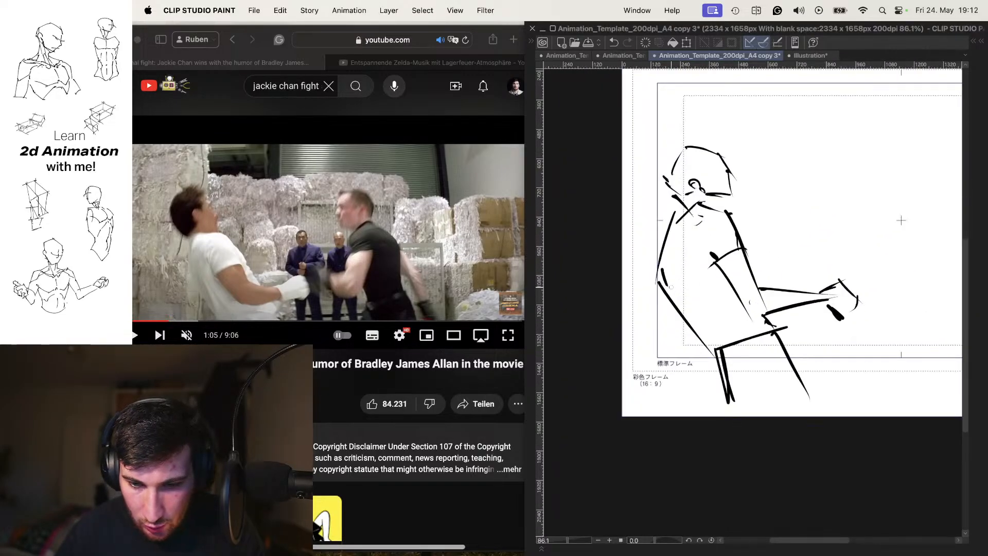
left_click_drag(656, 266, 643, 297)
left_click_drag(646, 298, 669, 298)
Step: Compare the struck fighter's new pose with the preceding key poses by flipping through the frames
left_click_drag(816, 230, 755, 229)
scroll(784, 236, "down", 5)
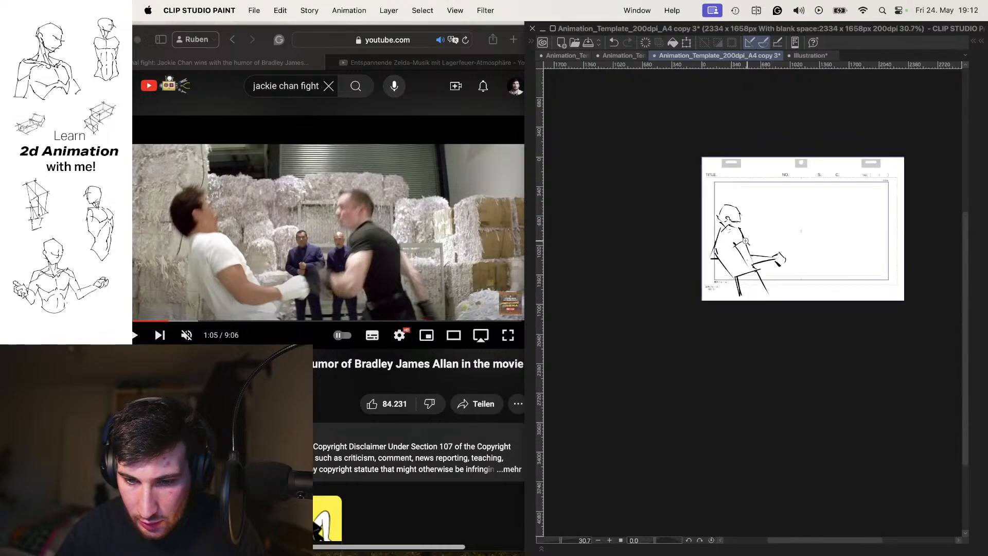
scroll(792, 233, "up", 3)
left_click_drag(828, 218, 808, 227)
key("Left")
key("Right")
key("Left")
key("Left")
key("Right")
key("Right")
key("Left")
key("Left")
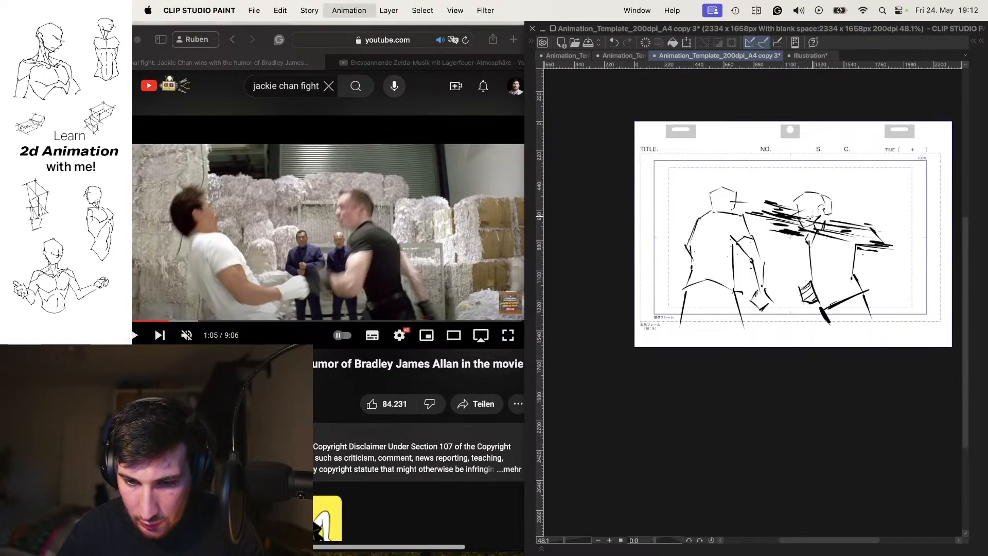
key("Right")
key("Right")
key("Left")
key("Right")
Step: Show the onion skin again and sketch the attacker's head, facial marks, neck and front upper arm with its sleeve
key("o")
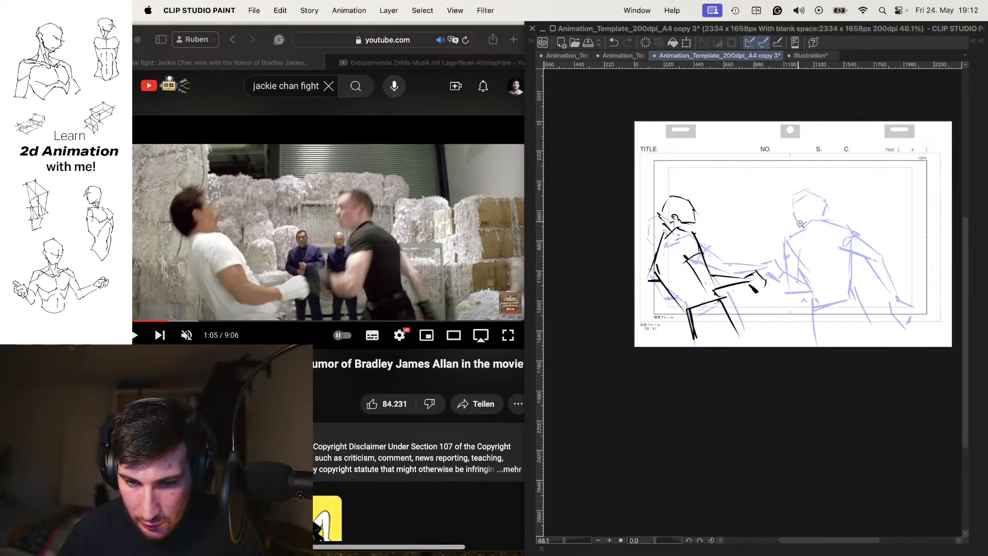
scroll(801, 224, "up", 3)
left_click_drag(807, 213, 809, 223)
left_click(436, 373)
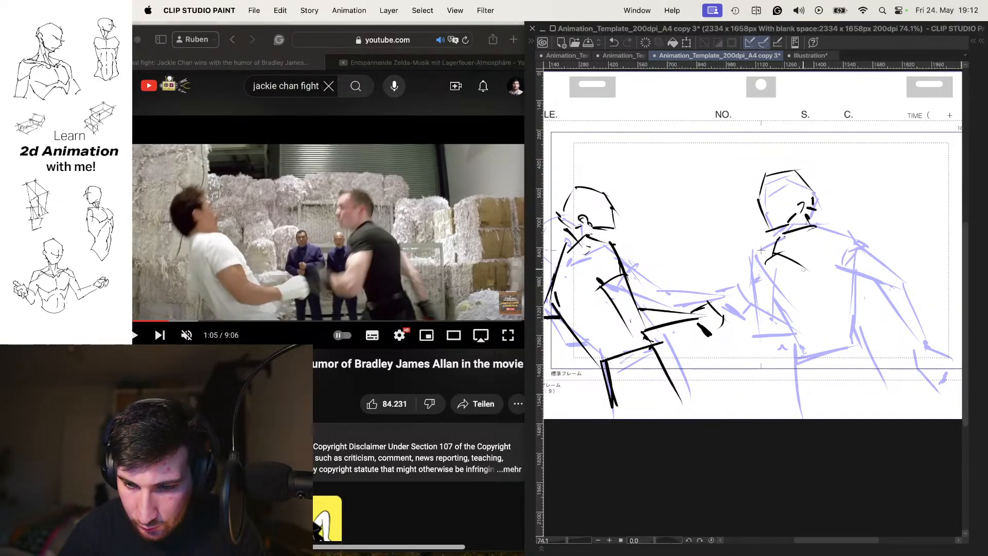
left_click_drag(772, 253, 770, 327)
left_click_drag(811, 269, 776, 332)
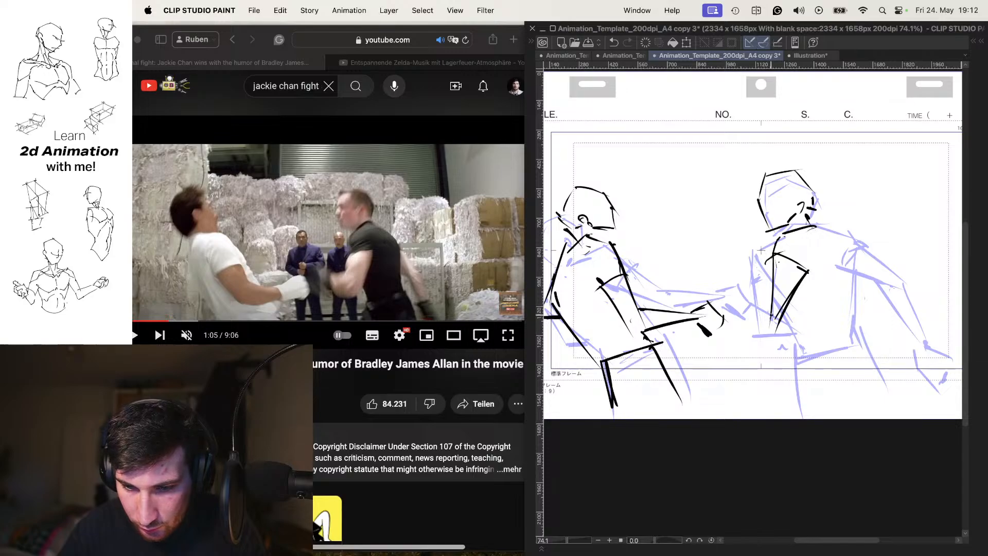
mouse_move(733, 295)
left_mouse_down()
mouse_move(779, 313)
mouse_move(767, 330)
left_mouse_up()
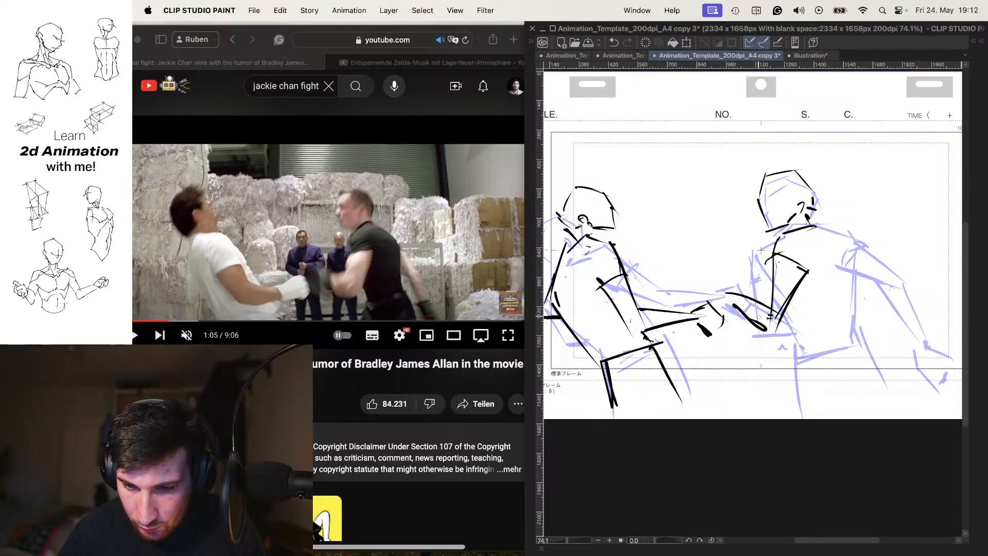
key("super+z")
key("super+z")
Step: Draw the attacker's front forearm and its raised fist near the opponent's hand, and hide the onion skin
mouse_move(732, 295)
left_mouse_down()
mouse_move(781, 315)
mouse_move(769, 330)
left_mouse_up()
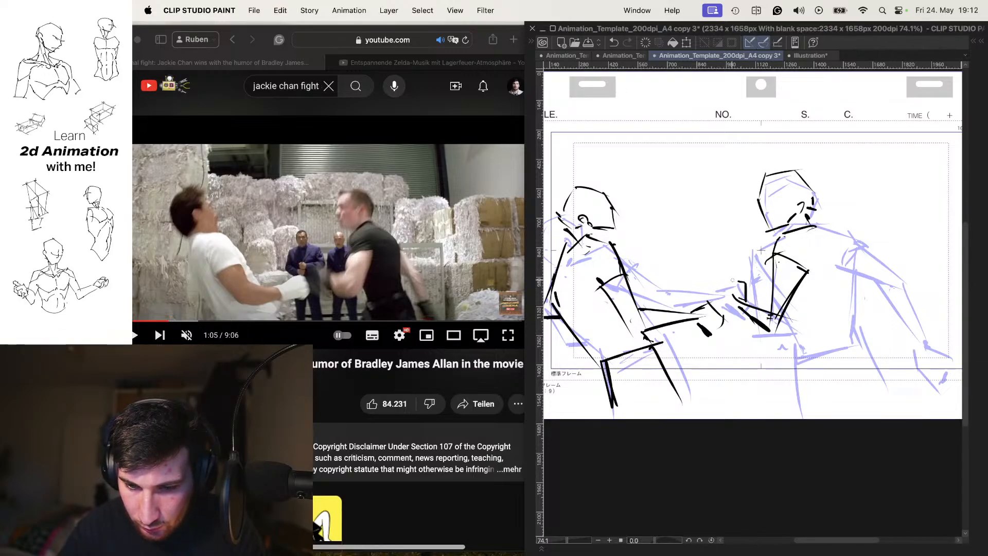
left_click_drag(732, 280, 714, 276)
left_click_drag(721, 277, 705, 287)
left_click_drag(714, 290, 727, 297)
key("space")
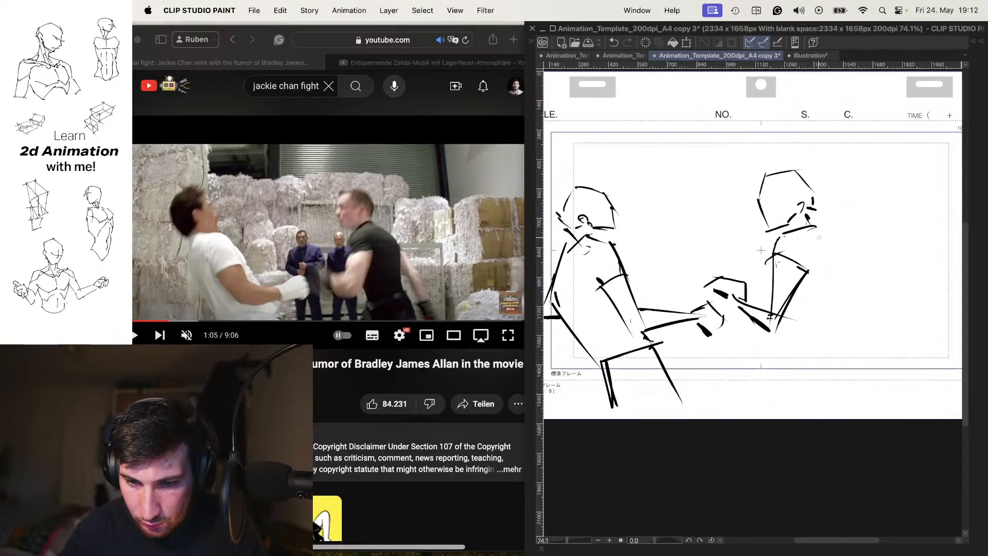
Step: Draw the attacker's torso sides and shoulder line, and add the waistline and both thighs
left_click_drag(783, 307, 808, 350)
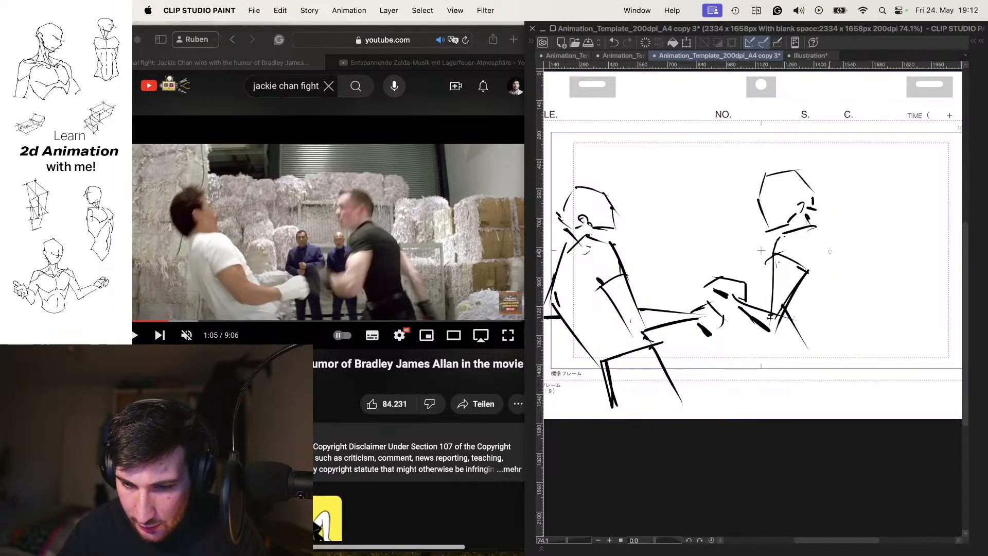
mouse_move(815, 223)
left_mouse_down()
mouse_move(856, 244)
mouse_move(860, 348)
left_mouse_up()
key("super+z")
left_click_drag(851, 223, 861, 346)
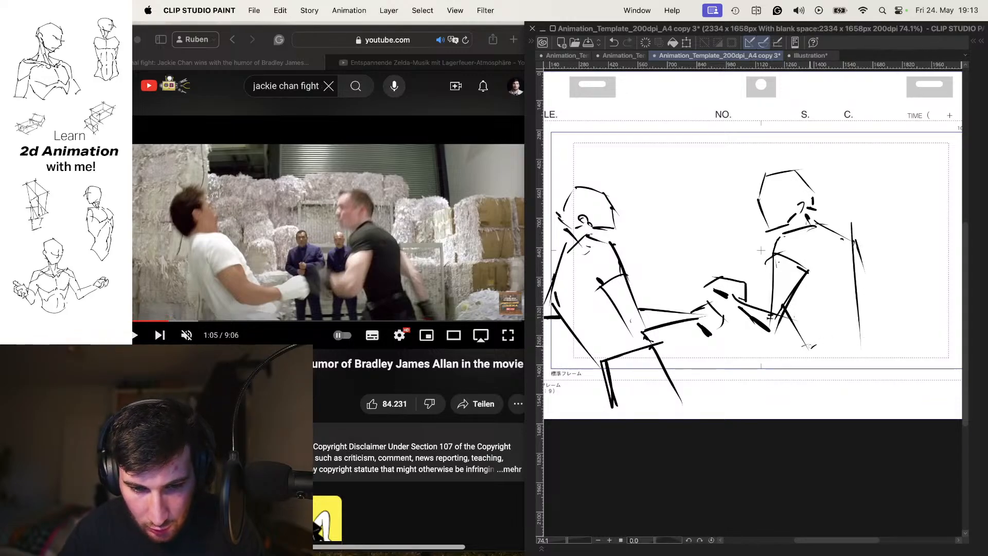
mouse_move(782, 355)
left_mouse_down()
mouse_move(876, 330)
mouse_move(889, 397)
left_mouse_up()
left_click_drag(796, 329, 799, 413)
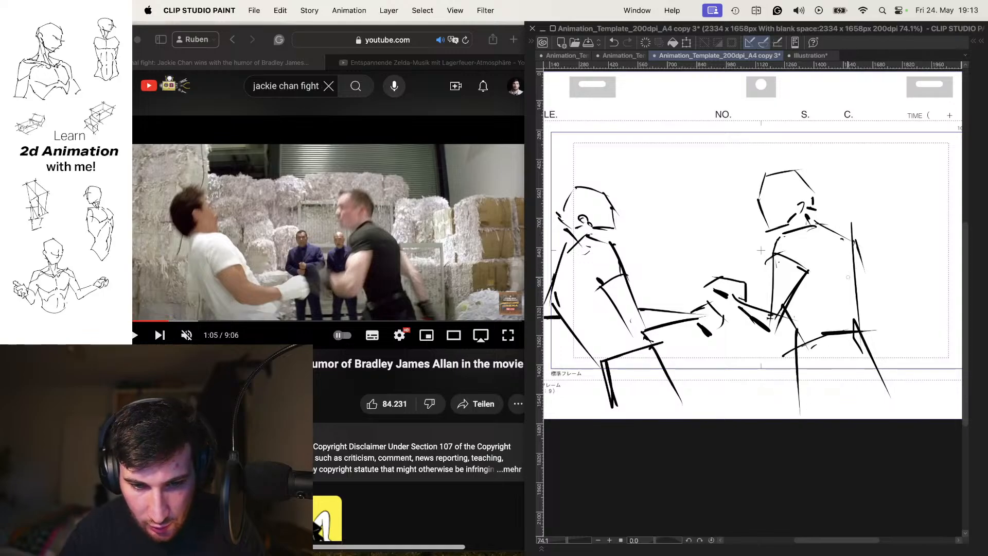
Step: Draw the attacker's rear arm trailing down behind the body with its sleeve edge and hand
mouse_move(853, 242)
left_mouse_down()
mouse_move(898, 287)
mouse_move(882, 289)
mouse_move(920, 346)
left_mouse_up()
mouse_move(869, 288)
left_mouse_down()
mouse_move(906, 351)
mouse_move(895, 359)
left_mouse_up()
key("Left")
key("Right")
left_click_drag(892, 357, 916, 385)
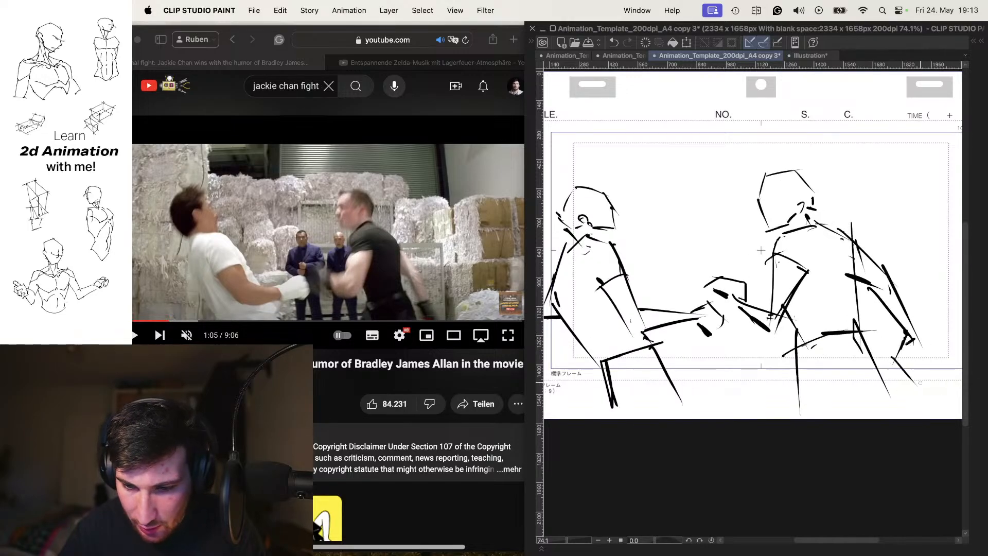
left_click_drag(910, 338, 926, 369)
Step: Step back through the punch poses and flip the finished new frame against the recoil pose to check both fighters' movement
key("Left")
key("Right")
key("Left")
key("Left")
key("Left")
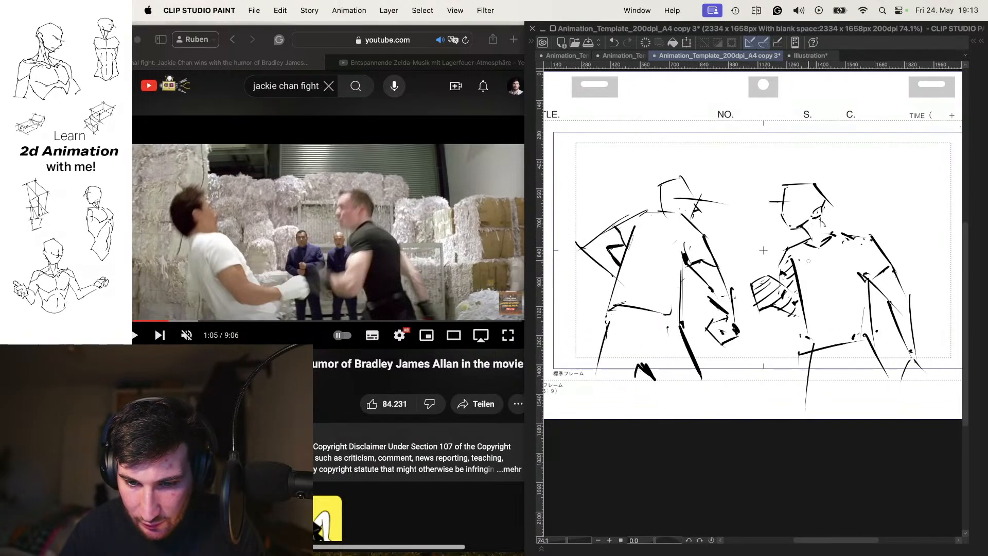
key("Right")
key("Right")
key("Right")
key("Left")
key("Right")
key("Left")
key("Right")
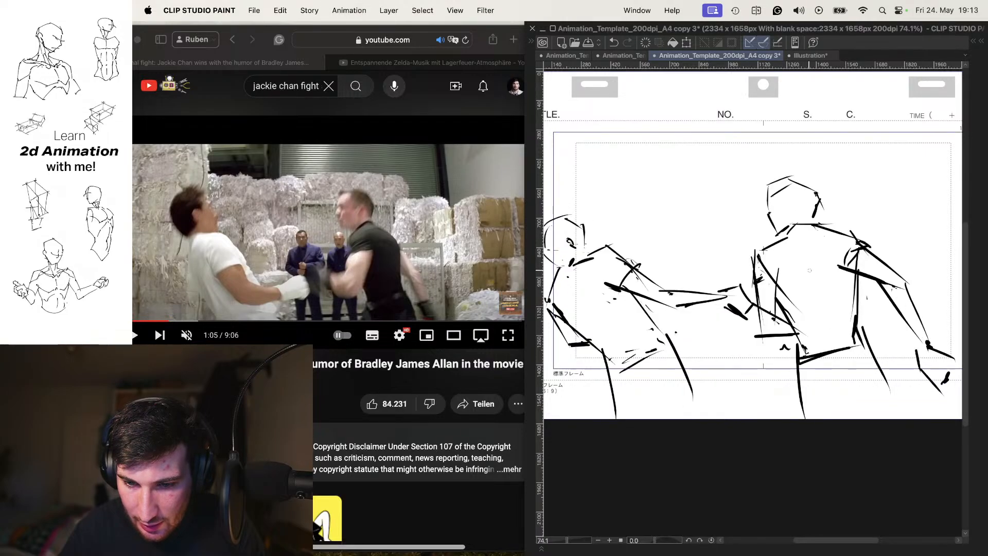
key("Right")
key("Left")
key("Right")
key("Left")
key("Right")
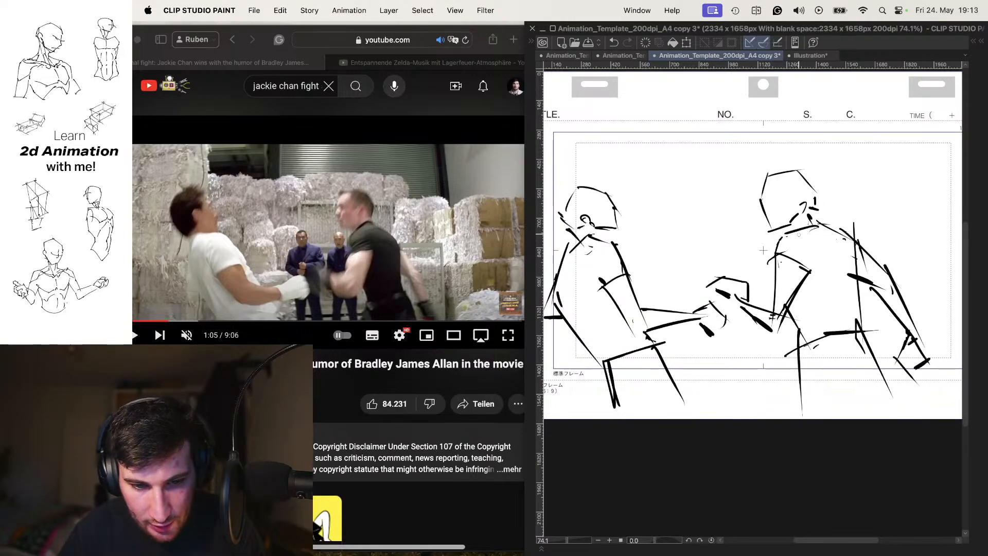
Step: Reinforce the attacker's line under the jaw and the underside of the front forearm, comparing with the previous frame
left_click_drag(779, 221, 789, 226)
key("Left")
key("Right")
key("Left")
key("Right")
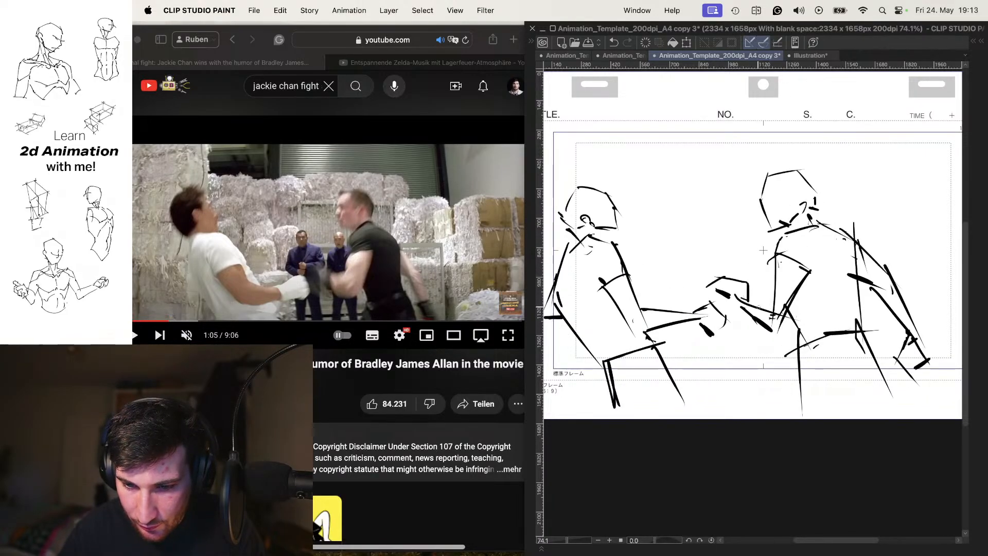
left_click_drag(755, 321, 783, 339)
key("Left")
key("Right")
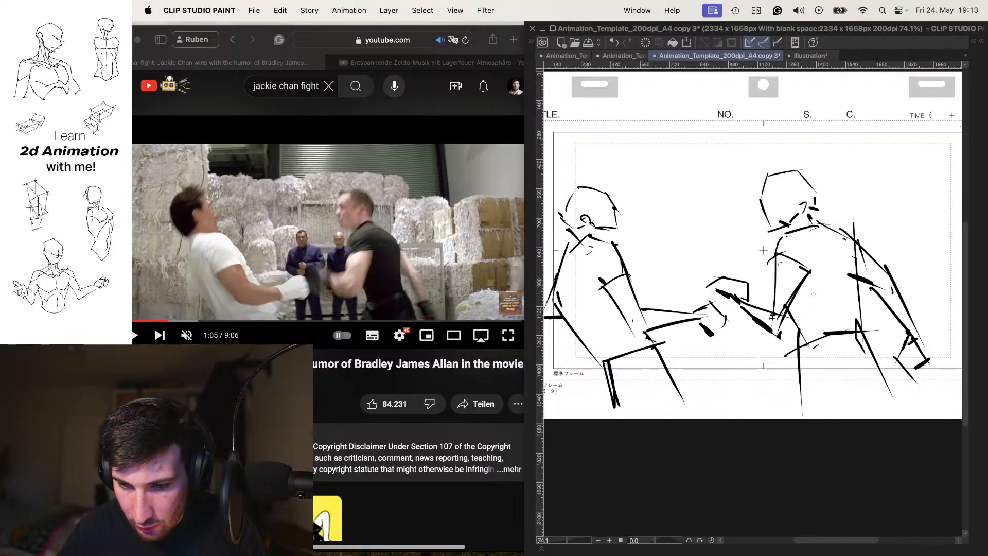
left_click_drag(810, 267, 798, 294)
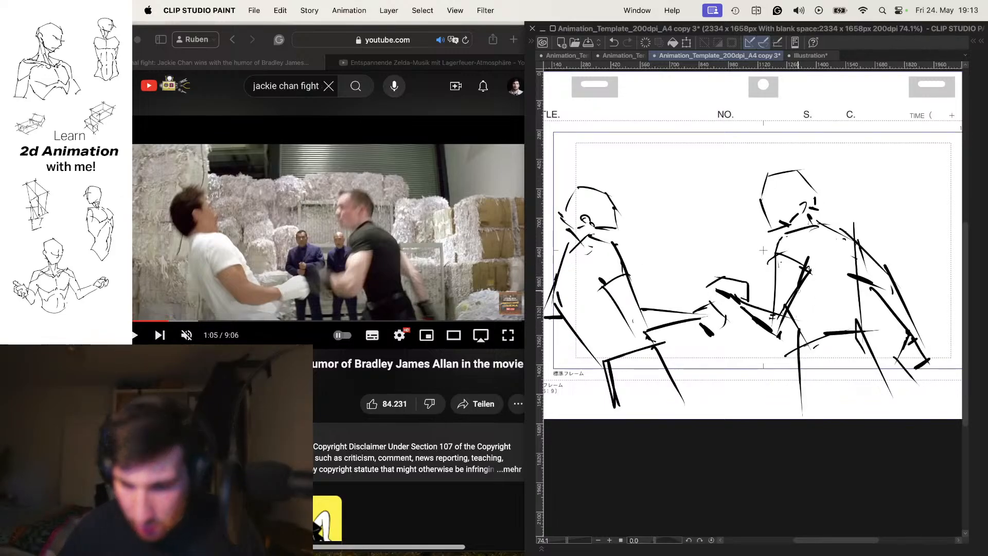
key("super+z")
Step: Run through the complete sequence of key poses at a smaller view size to examine the overall punch, recoil and follow-up
mouse_move(809, 254)
left_mouse_down()
mouse_move(772, 349)
mouse_move(798, 253)
left_mouse_up()
key("Left")
key("Left")
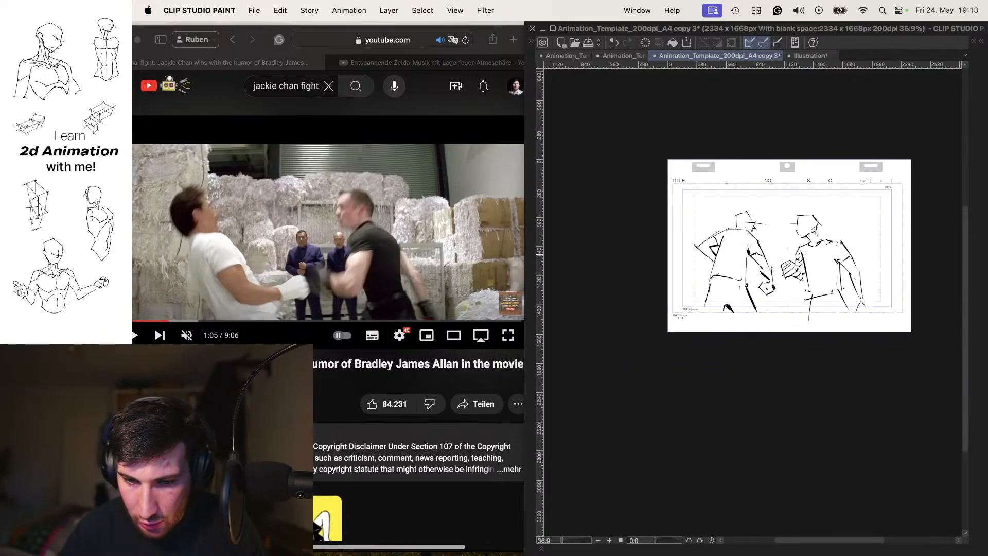
key("Right")
key("Right")
key("Left")
key("Left")
key("Right")
key("Right")
key("Right")
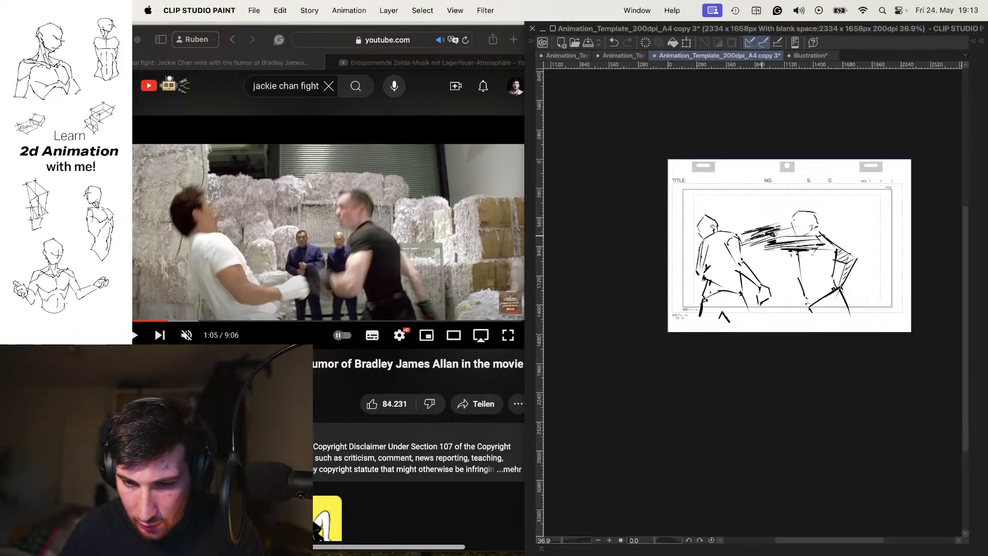
left_click_drag(743, 225, 768, 221)
key("Right")
key("space")
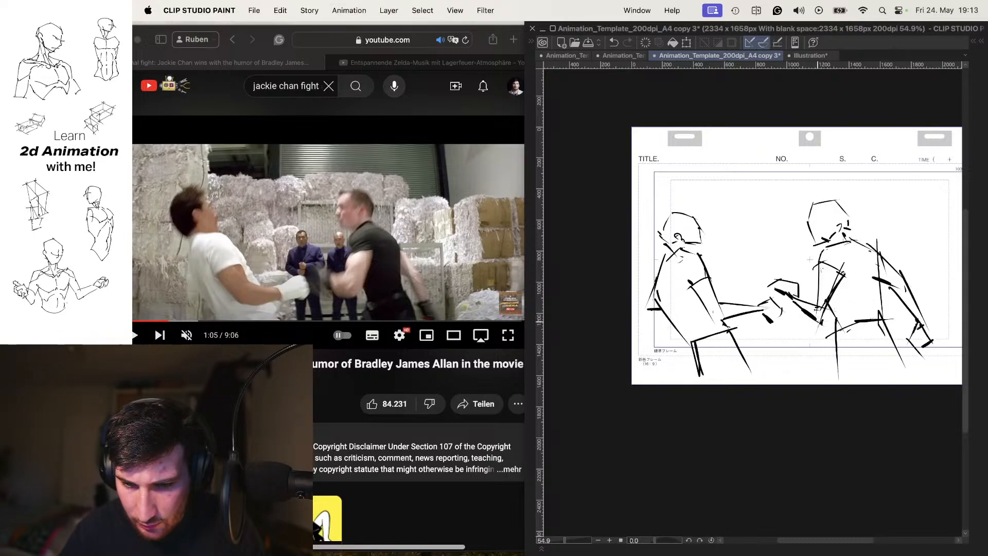
Step: Advance the reference fight video to the next pose and move to the next animation frame, using the previous drawing as onion skin
left_click(488, 355)
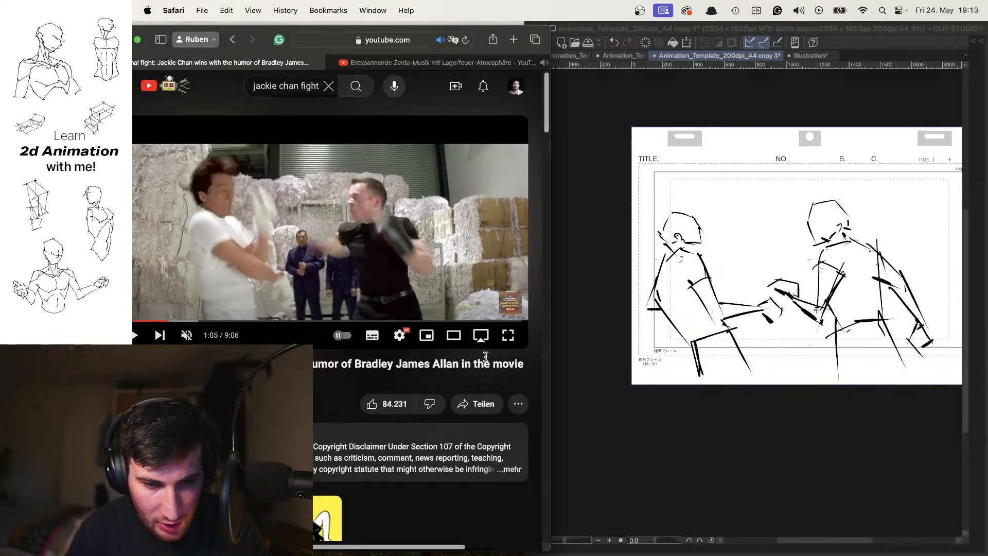
left_click(681, 175)
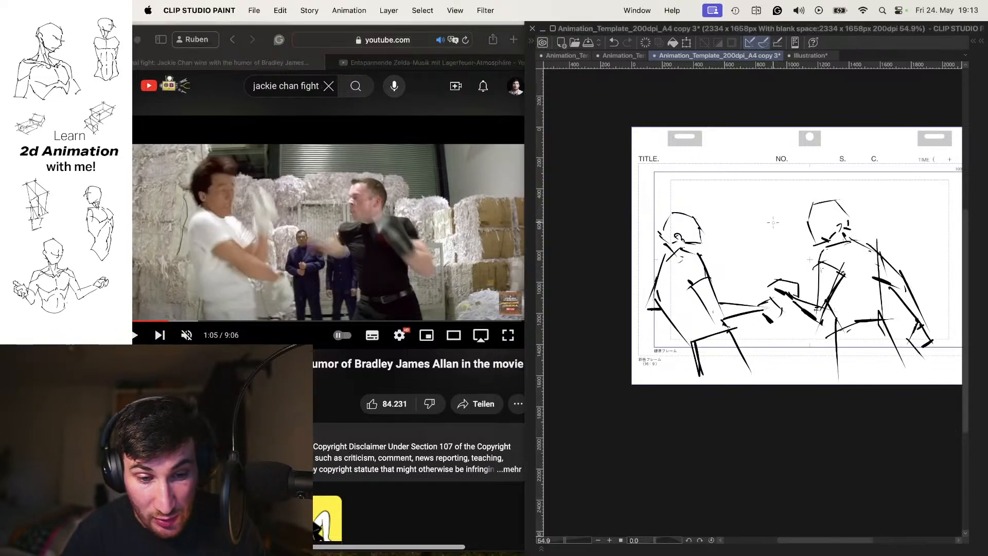
key("Right")
left_click_drag(695, 226, 704, 213)
left_click_drag(708, 226, 702, 228)
left_click(702, 228)
left_click(391, 366)
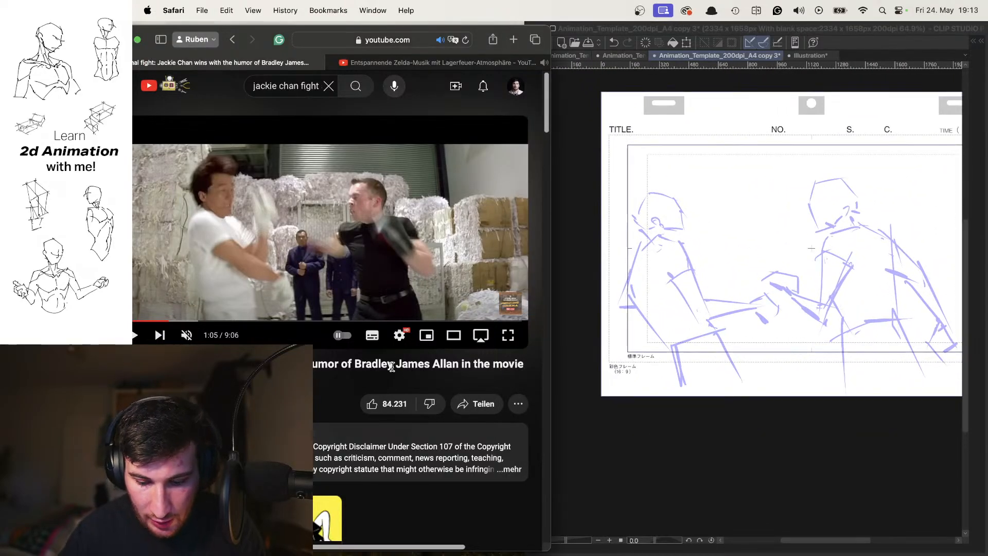
left_click(629, 240)
left_click_drag(679, 210, 670, 220)
scroll(671, 220, "up", 1)
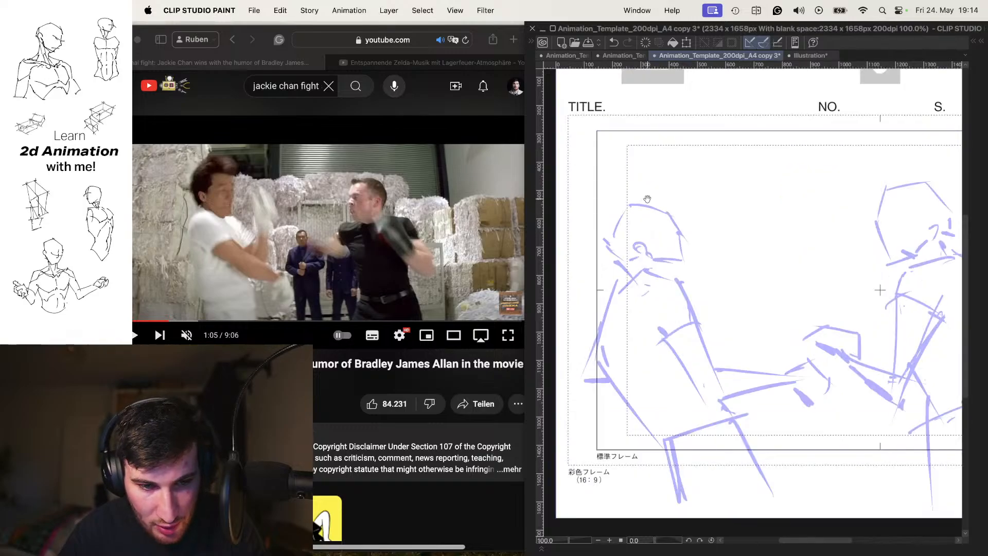
Step: Sketch the left fighter's angular head, ear and jaw slightly above the onion-skinned head, undoing unwanted strokes
scroll(664, 193, "up", 2)
mouse_move(664, 193)
left_mouse_down()
mouse_move(653, 188)
mouse_move(693, 211)
left_mouse_up()
key("super+z")
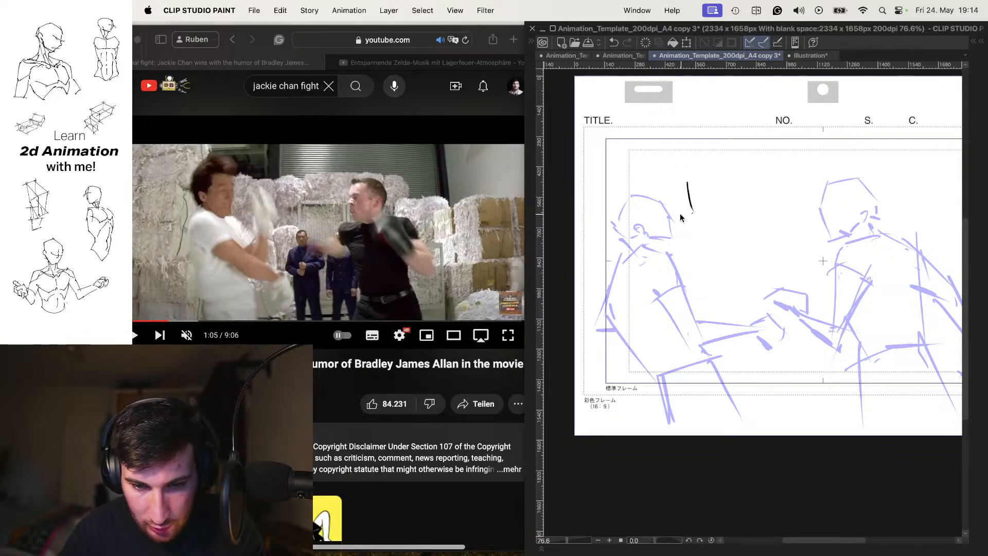
key("super+z")
key("super+z")
mouse_move(677, 176)
left_mouse_down()
mouse_move(683, 203)
mouse_move(679, 179)
mouse_move(679, 229)
mouse_move(648, 216)
mouse_move(650, 165)
mouse_move(675, 172)
mouse_move(638, 169)
mouse_move(633, 201)
left_mouse_up()
key("super+z")
key("super+z")
key("super+z")
key("super+z")
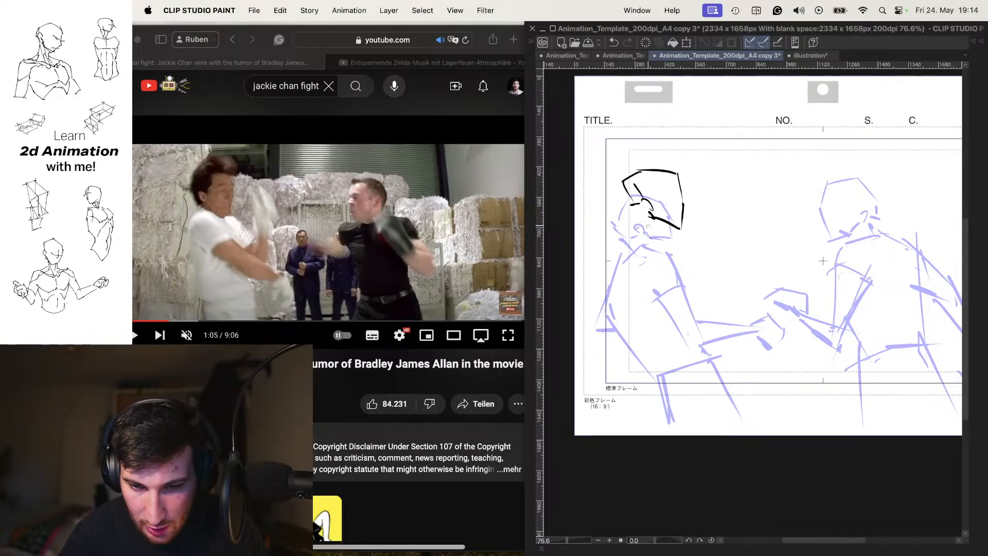
Step: Sketch the left fighter's neck and shoulders, plus the near arm reaching forward with a bent hand
mouse_move(643, 217)
left_mouse_down()
mouse_move(670, 233)
mouse_move(682, 264)
mouse_move(609, 243)
mouse_move(624, 248)
left_mouse_up()
mouse_move(642, 283)
left_mouse_down()
mouse_move(646, 262)
mouse_move(682, 257)
mouse_move(727, 293)
mouse_move(698, 290)
mouse_move(747, 296)
left_mouse_up()
left_click(718, 283)
mouse_move(745, 300)
left_mouse_down()
mouse_move(691, 301)
mouse_move(737, 340)
left_mouse_up()
left_click_drag(739, 294, 762, 332)
left_click_drag(733, 334, 755, 340)
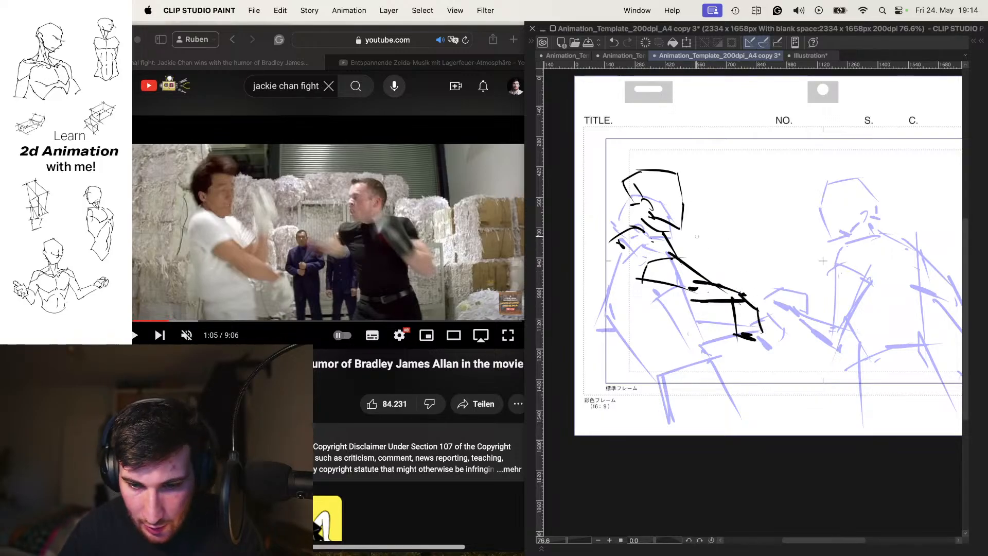
Step: Sketch the left fighter's far arm with its forearm raised vertically and blurred into motion streaks
left_click_drag(675, 227, 699, 255)
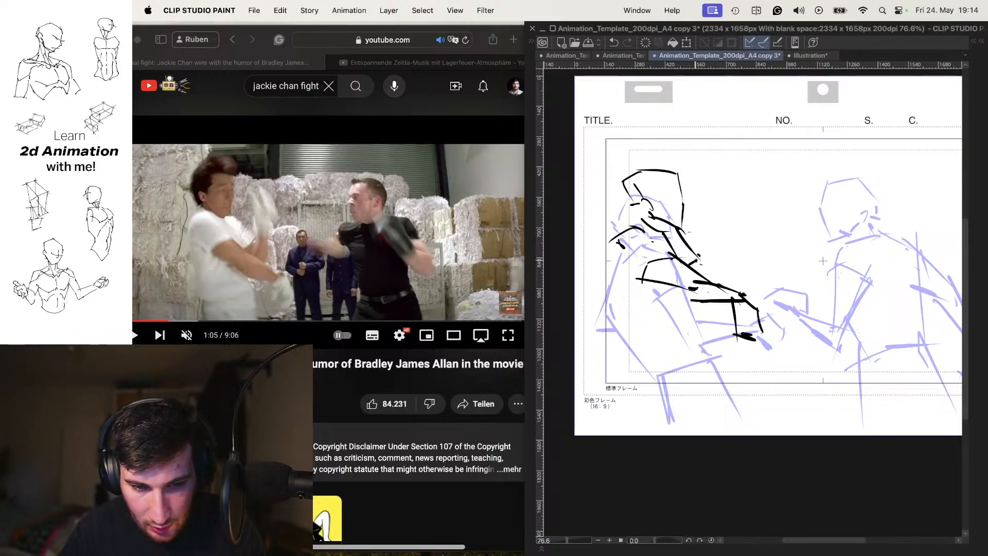
left_click_drag(707, 279, 704, 207)
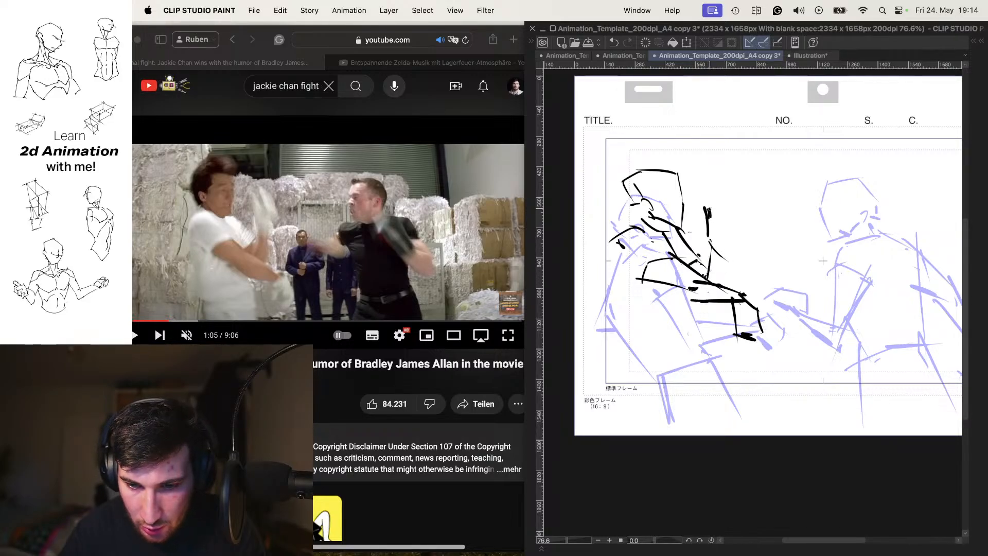
mouse_move(701, 153)
left_mouse_down()
mouse_move(709, 221)
mouse_move(716, 209)
left_mouse_up()
mouse_move(719, 146)
left_mouse_down()
mouse_move(736, 252)
mouse_move(735, 242)
left_mouse_up()
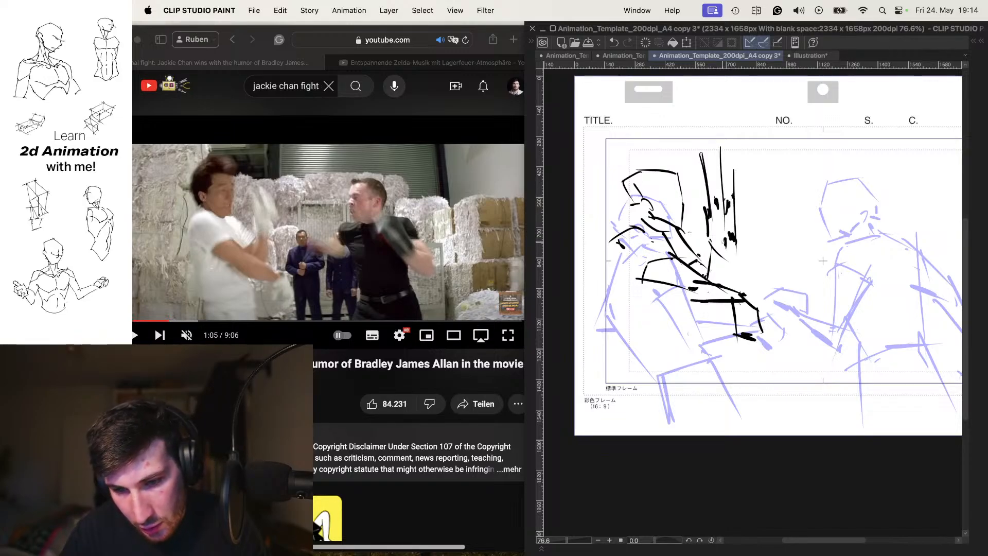
left_click_drag(719, 181, 723, 253)
left_click_drag(725, 210, 730, 251)
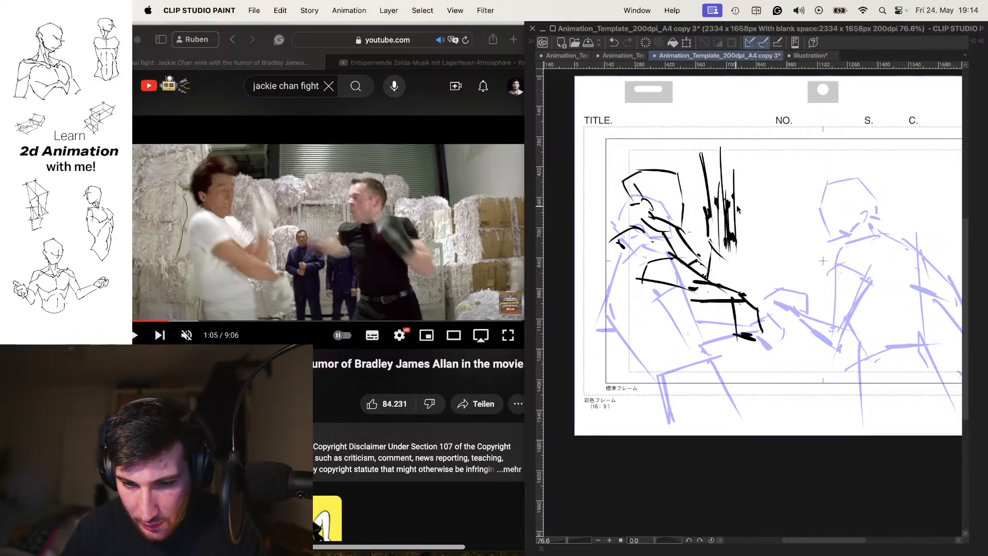
Step: Rework the motion streaks of the raised forearm and flip between this frame and the previous one to check the movement
key("super+z")
key("super+z")
key("super+z")
key("super+z")
left_click_drag(716, 204, 724, 284)
key("super+z")
key("comma")
key("period")
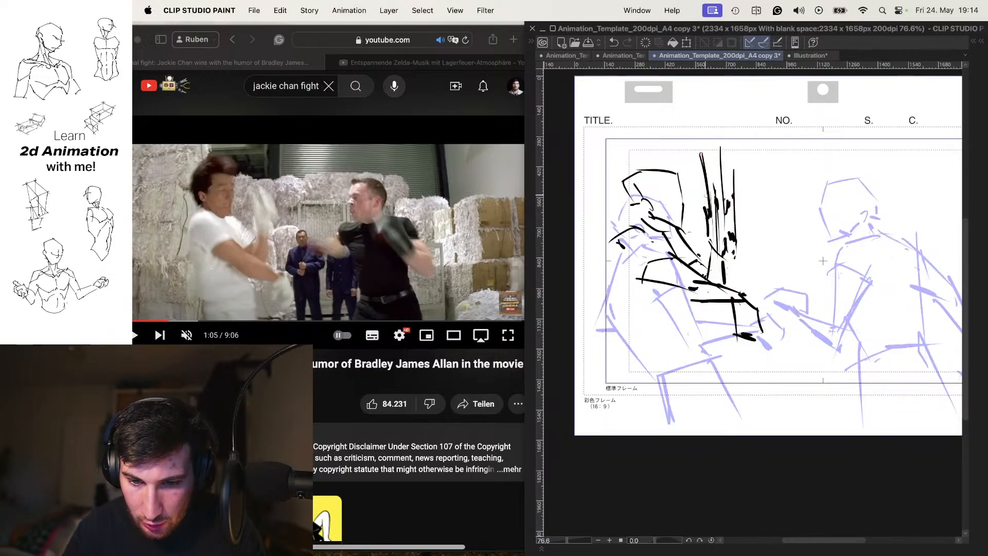
key("comma")
key("period")
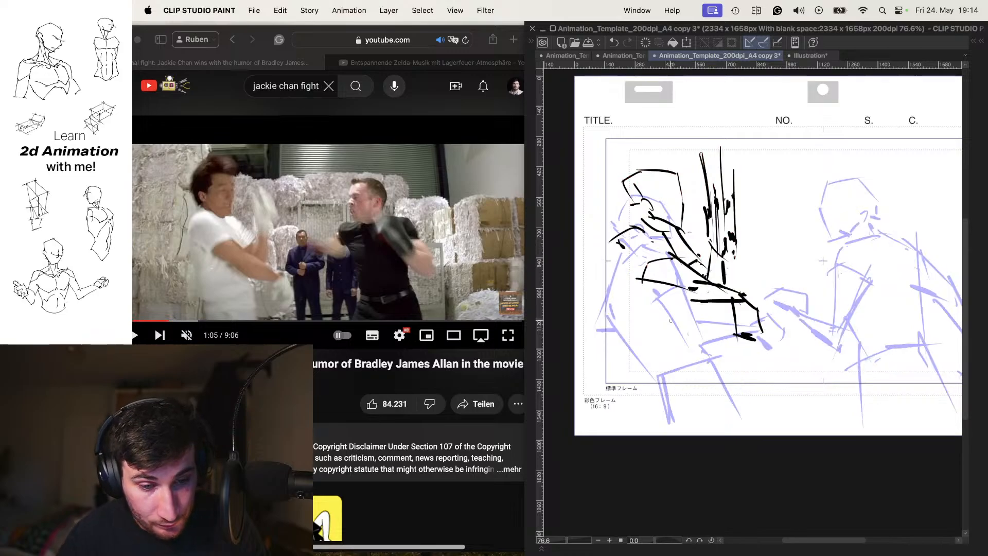
Step: Sketch the left fighter's back line and waistline, with the onion skin hidden to check the pose against the previous frame
left_click_drag(613, 249, 618, 345)
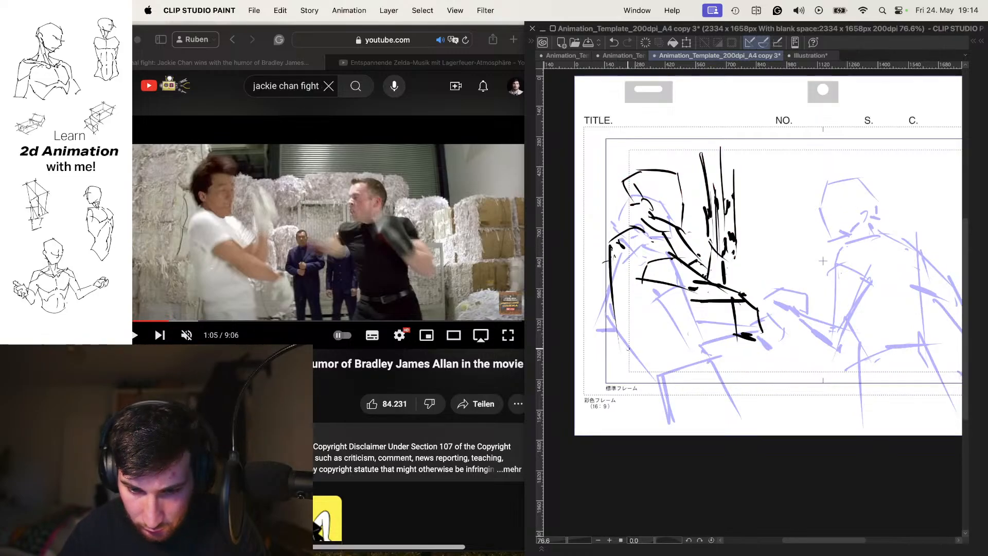
left_click(624, 355)
key("o")
key("comma")
key("period")
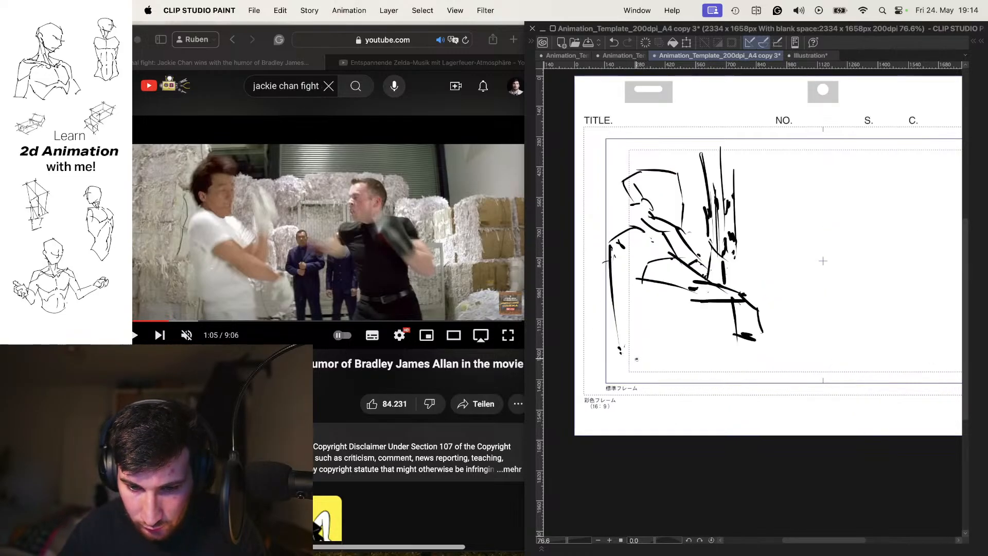
key("comma")
key("period")
left_click_drag(629, 362, 685, 338)
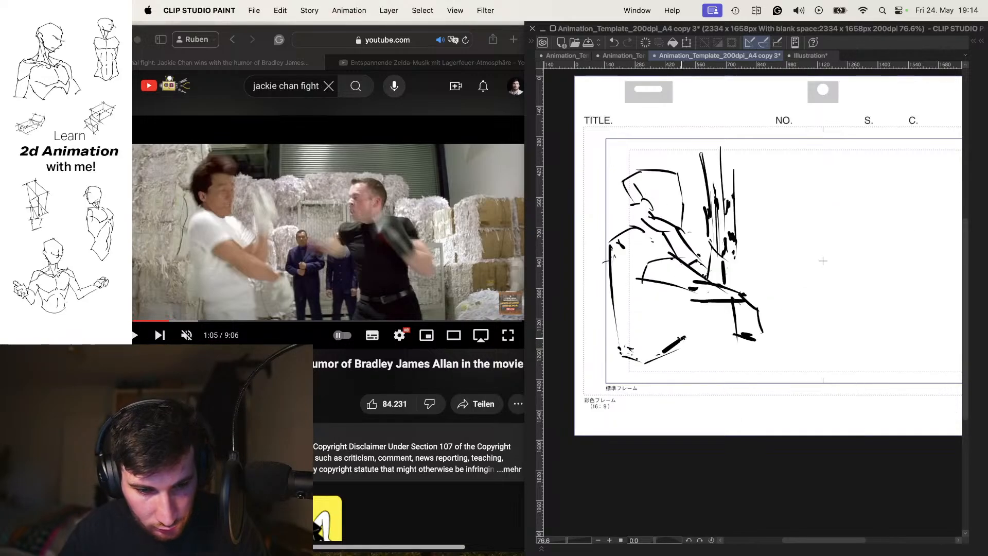
Step: Sketch the front of the left fighter's torso and both legs running down from the waist, redrawing the first leg strokes
left_click_drag(676, 292, 706, 415)
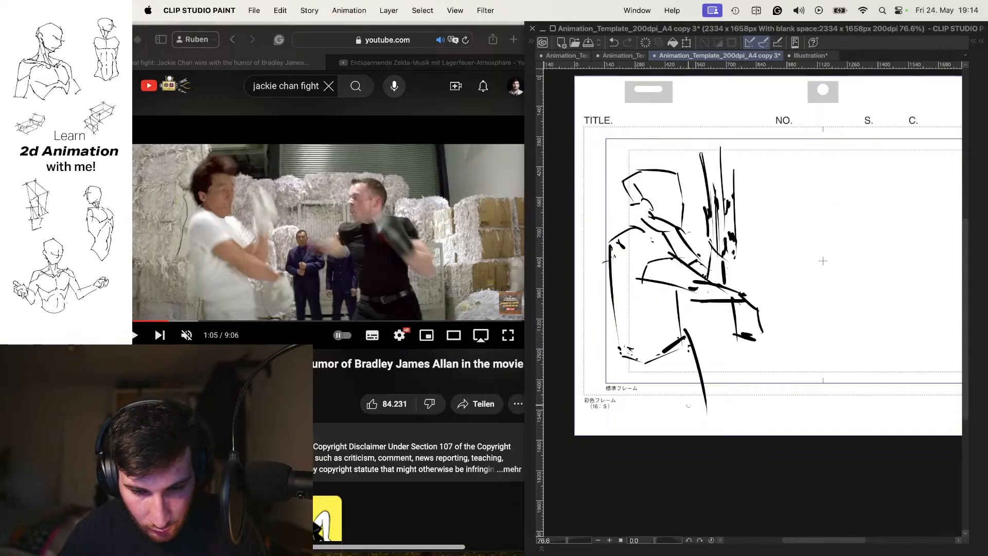
left_click_drag(630, 358, 634, 430)
key("super+z")
key("super+z")
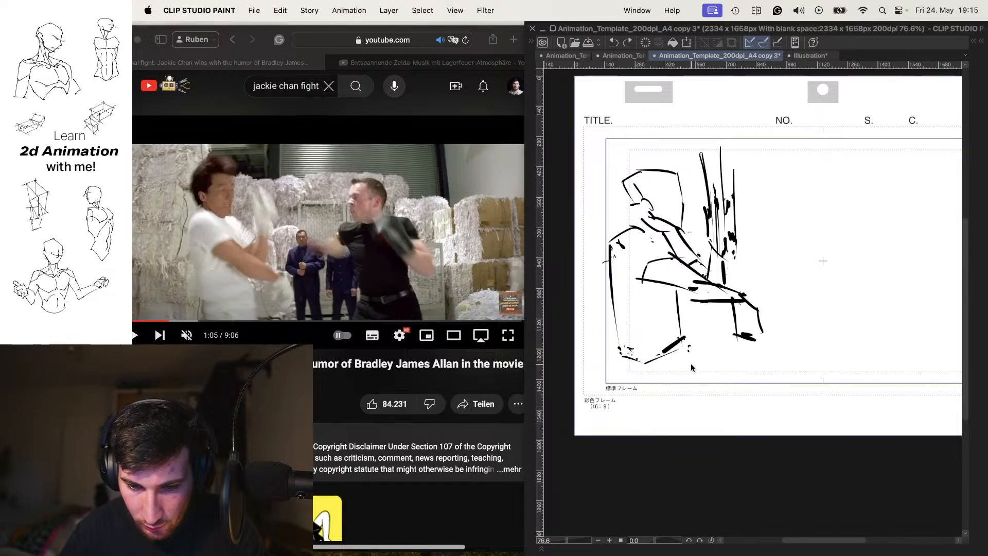
left_click_drag(683, 337, 704, 433)
left_click_drag(626, 356, 625, 435)
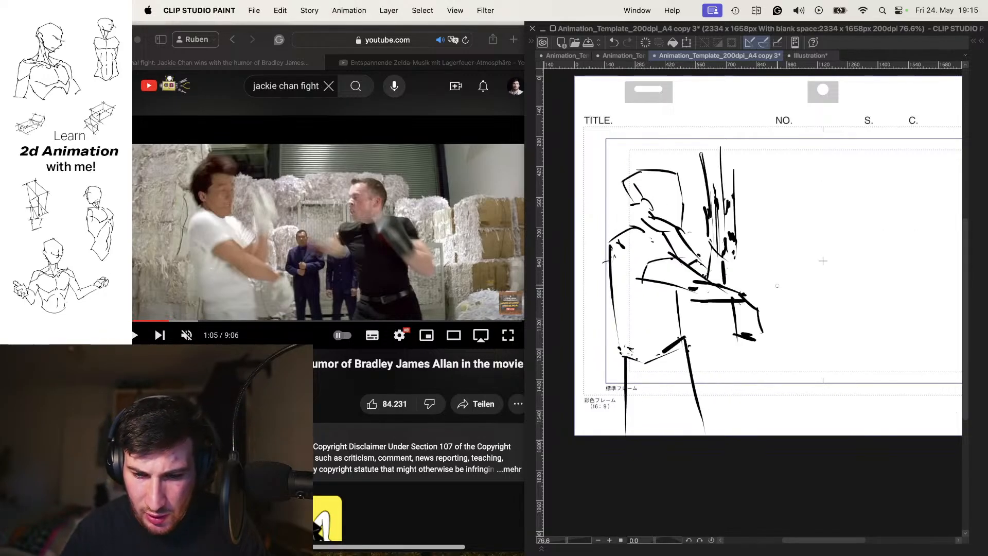
Step: Compare the pose with the previous frame, add a guide line across the left fighter's face, and show the onion skin again
key("comma")
key("period")
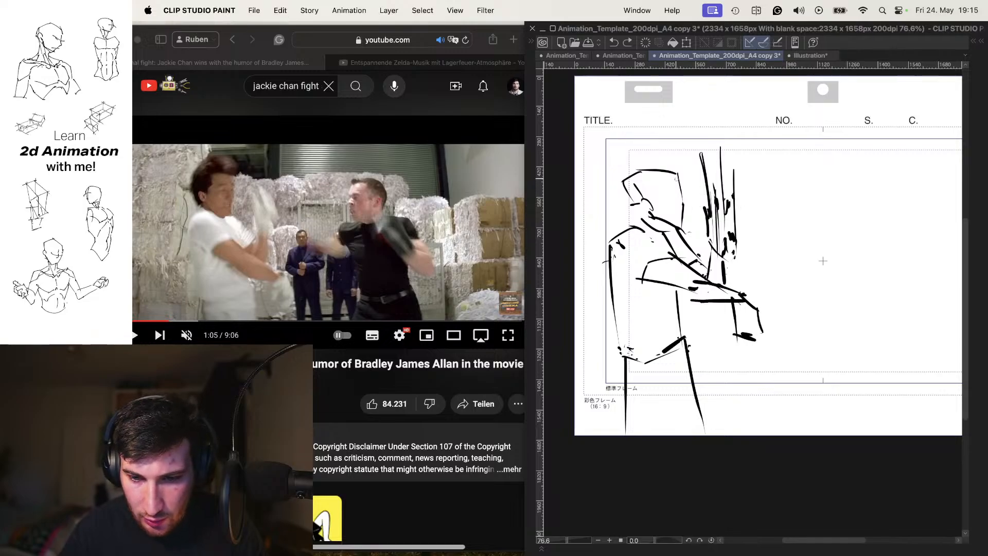
key("comma")
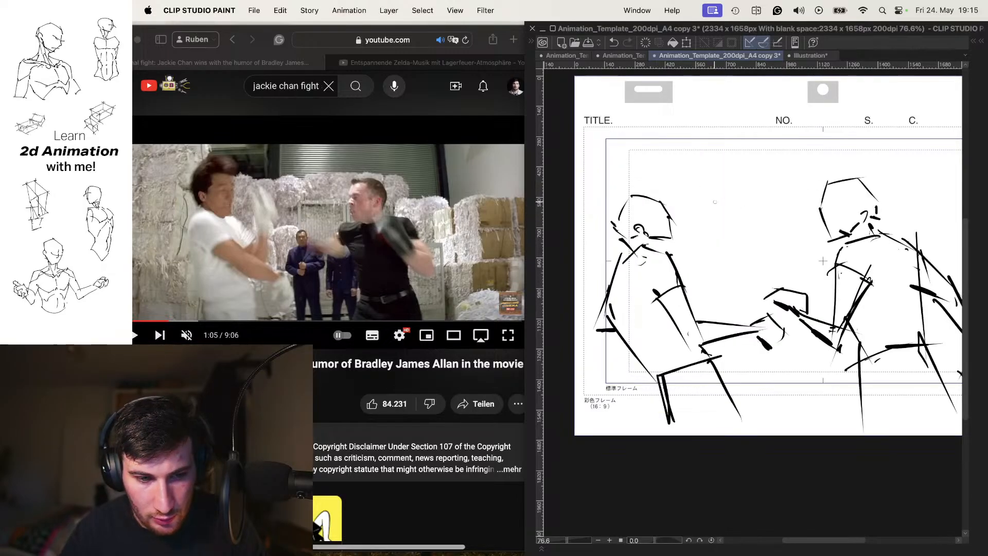
key("period")
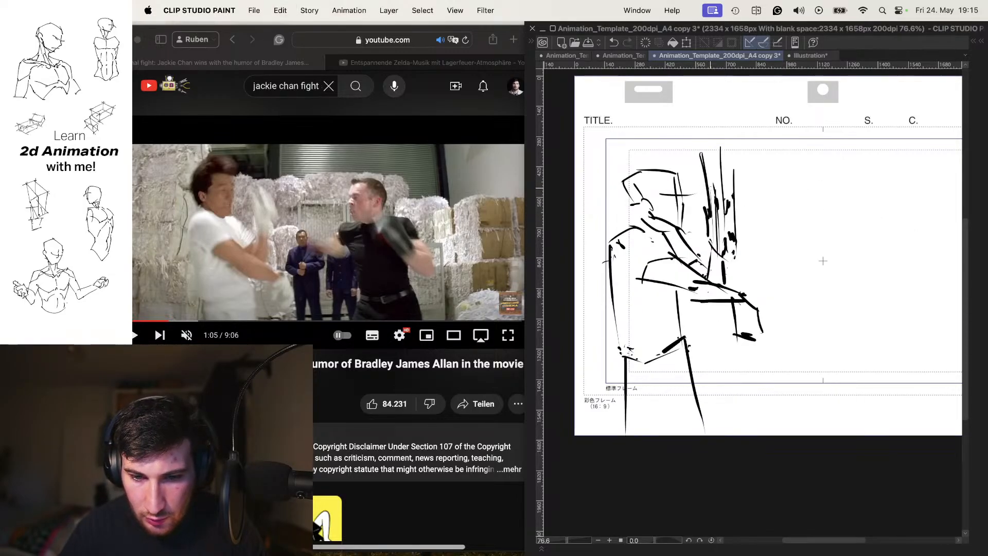
mouse_move(752, 248)
left_mouse_down()
mouse_move(734, 257)
mouse_move(750, 253)
left_mouse_up()
key("o")
left_click_drag(782, 224, 778, 233)
left_click(778, 233)
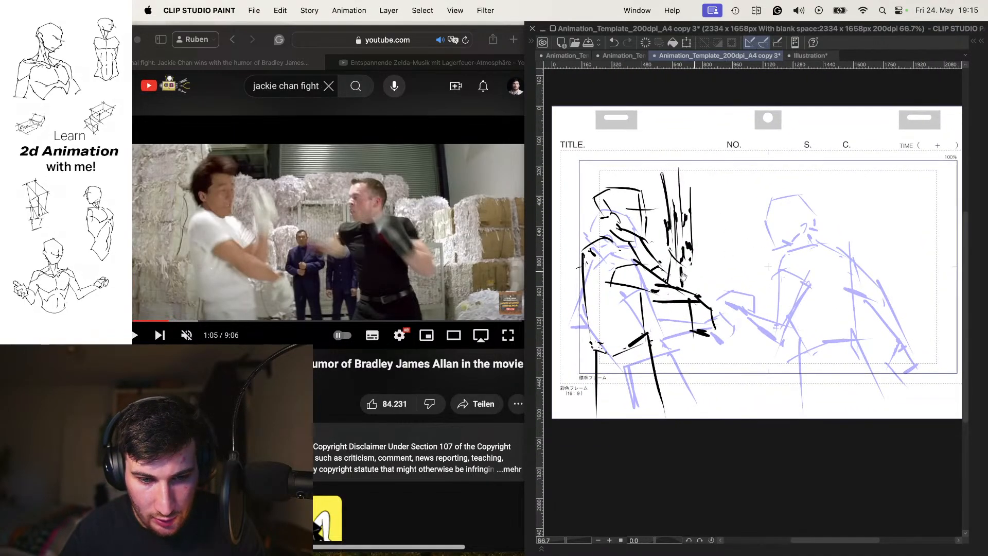
Step: Check the reference video and sketch the right fighter's head, ear and front shoulder over the onion-skinned figure
left_click(455, 377)
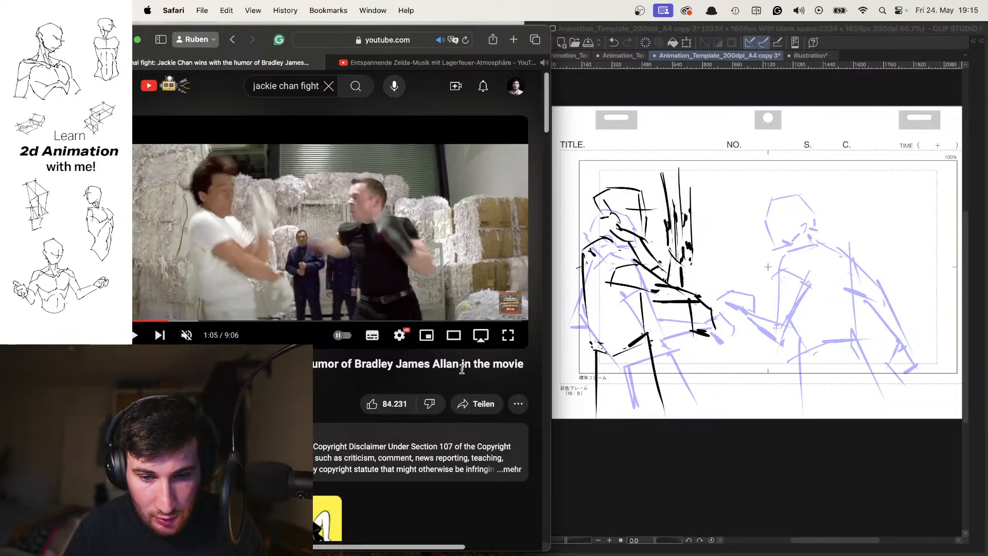
left_click(740, 225)
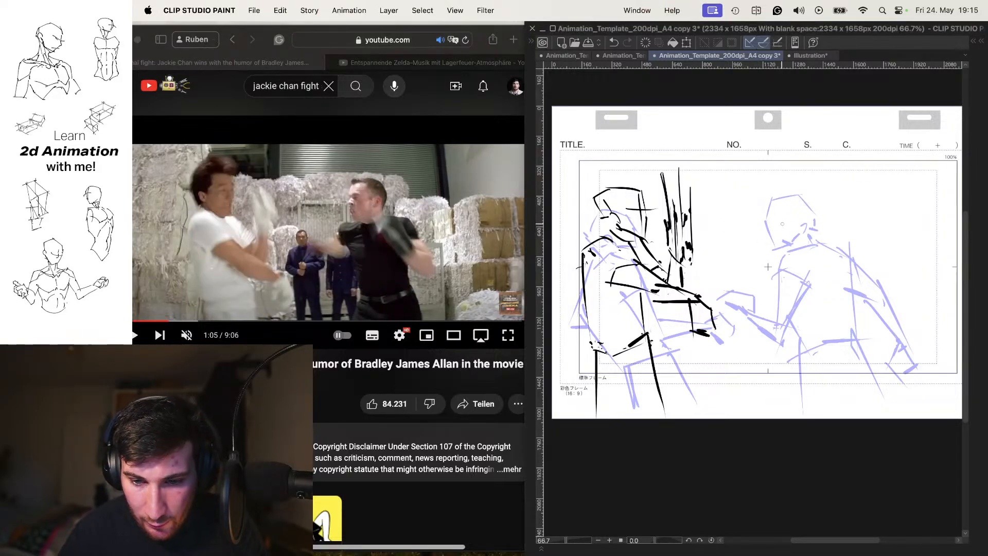
mouse_move(782, 224)
left_mouse_down()
mouse_move(756, 210)
mouse_move(783, 212)
mouse_move(771, 213)
mouse_move(778, 242)
mouse_move(815, 235)
mouse_move(815, 220)
left_mouse_up()
mouse_move(772, 190)
left_mouse_down()
mouse_move(807, 185)
mouse_move(823, 201)
left_mouse_up()
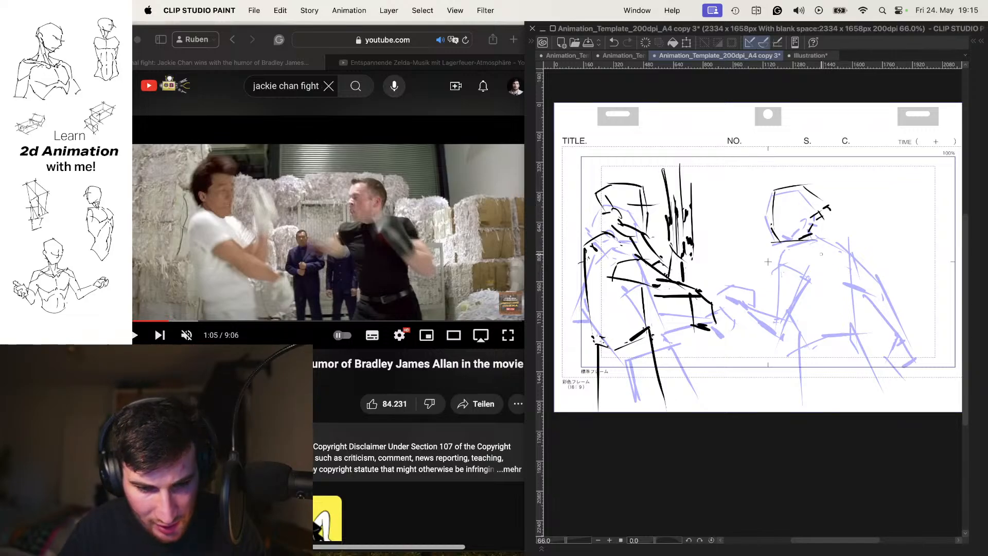
mouse_move(792, 236)
left_mouse_down()
mouse_move(825, 238)
mouse_move(755, 252)
mouse_move(770, 262)
left_mouse_up()
mouse_move(826, 235)
left_mouse_down()
mouse_move(858, 247)
mouse_move(836, 257)
mouse_move(870, 277)
mouse_move(845, 267)
left_mouse_up()
mouse_move(813, 249)
left_mouse_down()
mouse_move(871, 295)
mouse_move(860, 282)
left_mouse_up()
key("super+z")
key("super+z")
key("super+z")
key("super+z")
key("super+z")
Step: Sketch the right fighter's rear shoulder and arm slanting down and back, with streaked strokes and a squared-off end
left_click_drag(812, 244, 871, 291)
left_click_drag(830, 264, 846, 275)
left_click_drag(833, 272, 850, 282)
left_click_drag(824, 237, 915, 302)
left_click_drag(859, 284, 892, 315)
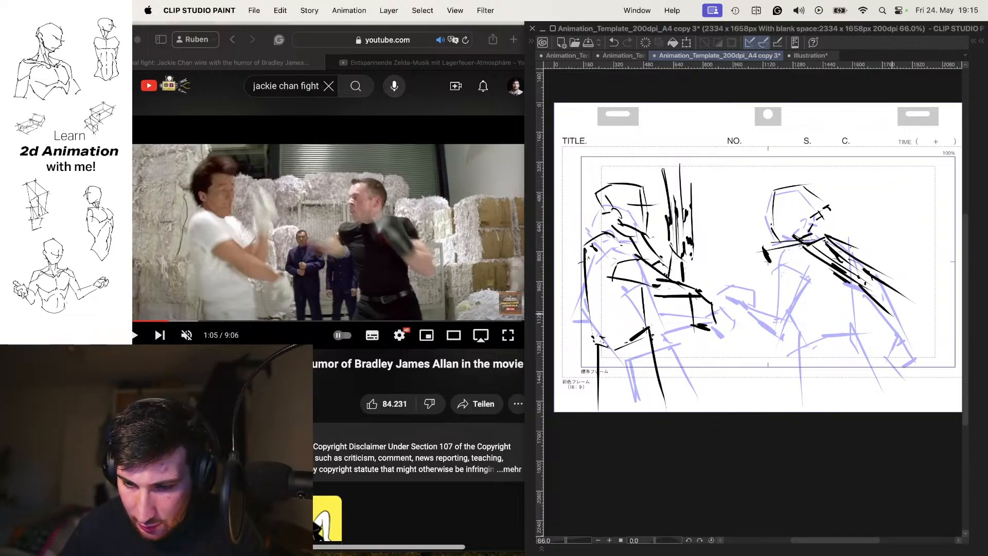
left_click_drag(847, 239, 869, 252)
left_click_drag(868, 251, 875, 266)
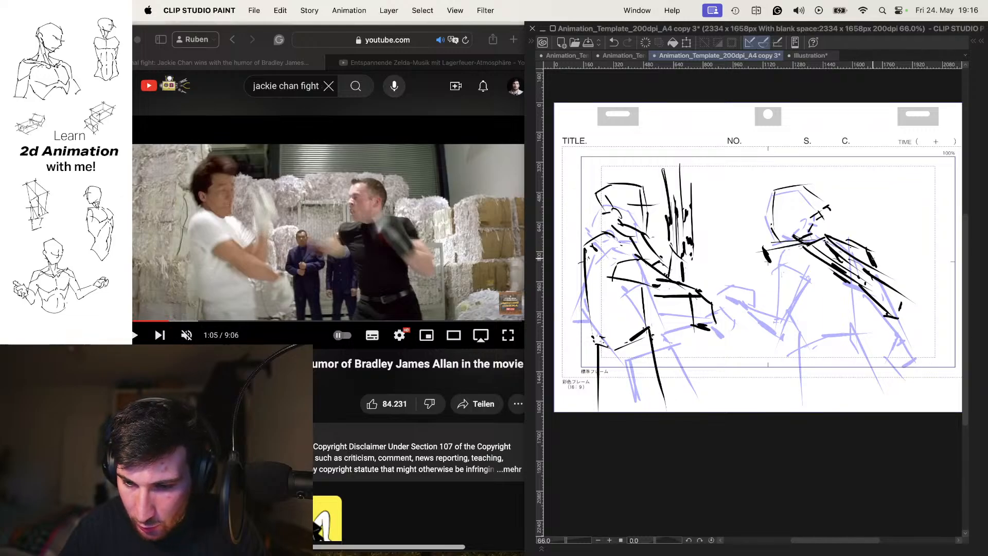
Step: Hide the onion skin and sketch the right fighter's punching arm as horizontal motion streaks toward the opponent
key("space")
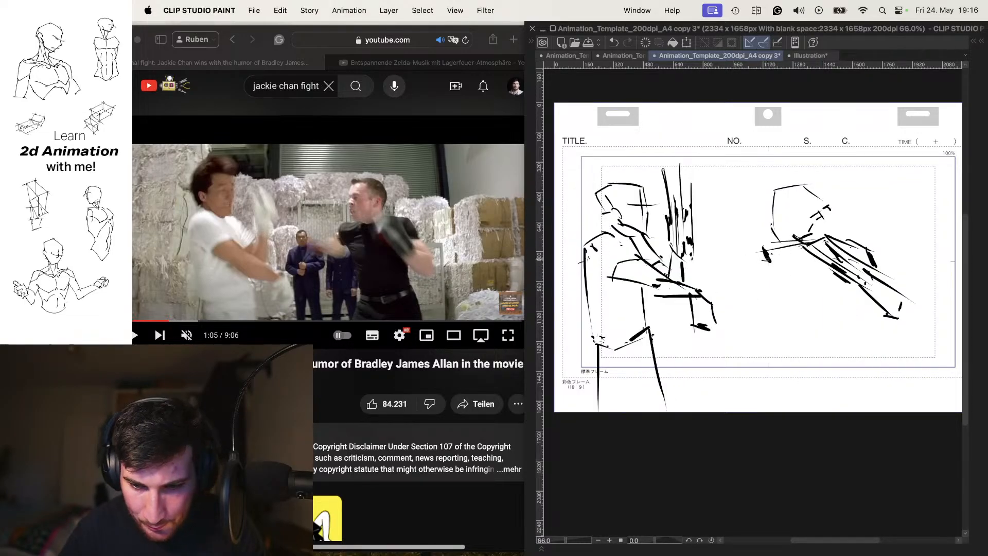
mouse_move(723, 257)
left_mouse_down()
mouse_move(812, 279)
mouse_move(767, 268)
mouse_move(801, 281)
mouse_move(734, 275)
left_mouse_up()
left_click_drag(703, 270, 805, 297)
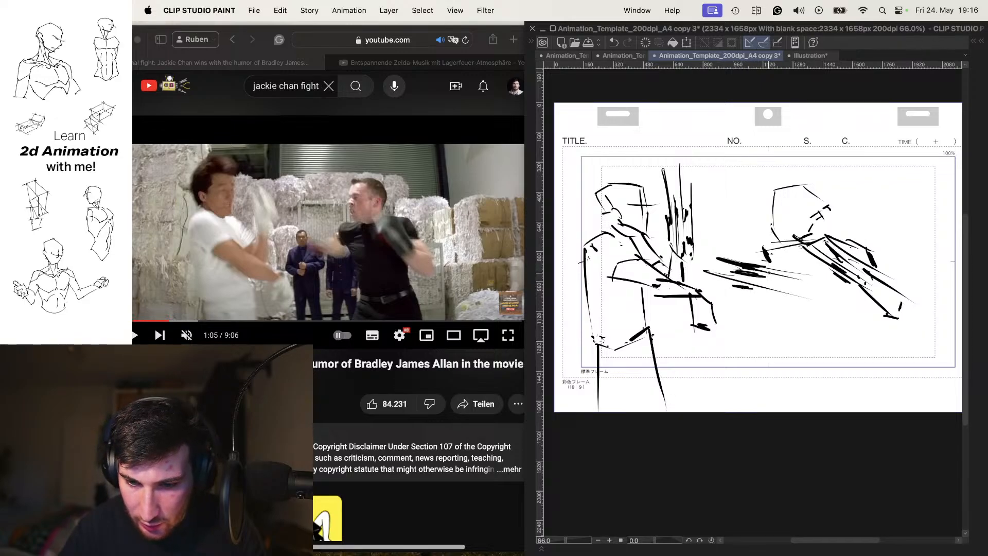
mouse_move(763, 271)
left_mouse_down()
mouse_move(816, 291)
mouse_move(784, 303)
mouse_move(814, 354)
left_mouse_up()
key("super+z")
key("super+z")
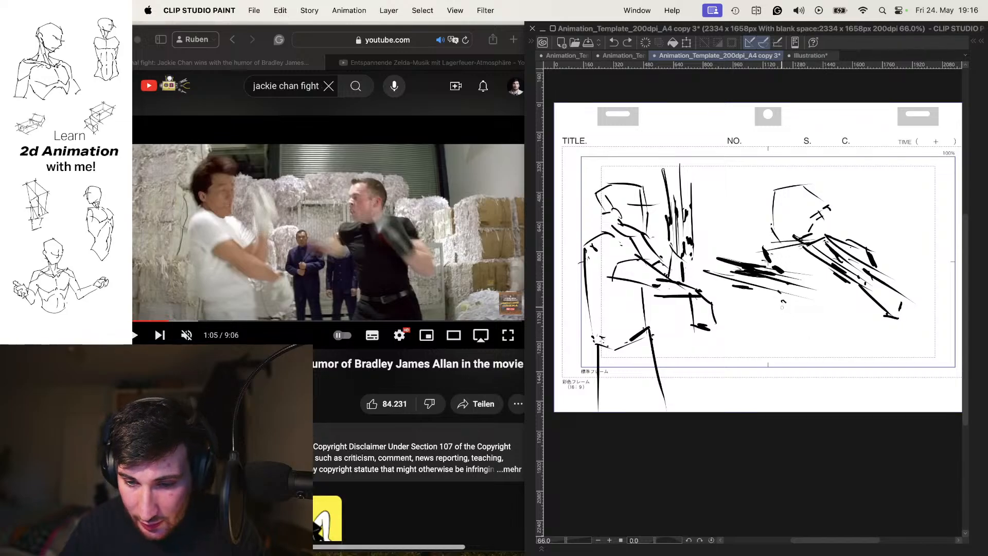
mouse_move(775, 292)
left_mouse_down()
mouse_move(797, 350)
mouse_move(796, 335)
mouse_move(818, 360)
left_mouse_up()
key("super+z")
key("super+z")
Step: Sketch the right fighter's front torso line, V-shaped waist and vertical back line, redrawing the back stroke
mouse_move(781, 296)
left_mouse_down()
mouse_move(807, 356)
mouse_move(826, 361)
mouse_move(862, 347)
mouse_move(850, 350)
left_mouse_up()
left_click_drag(856, 332, 852, 342)
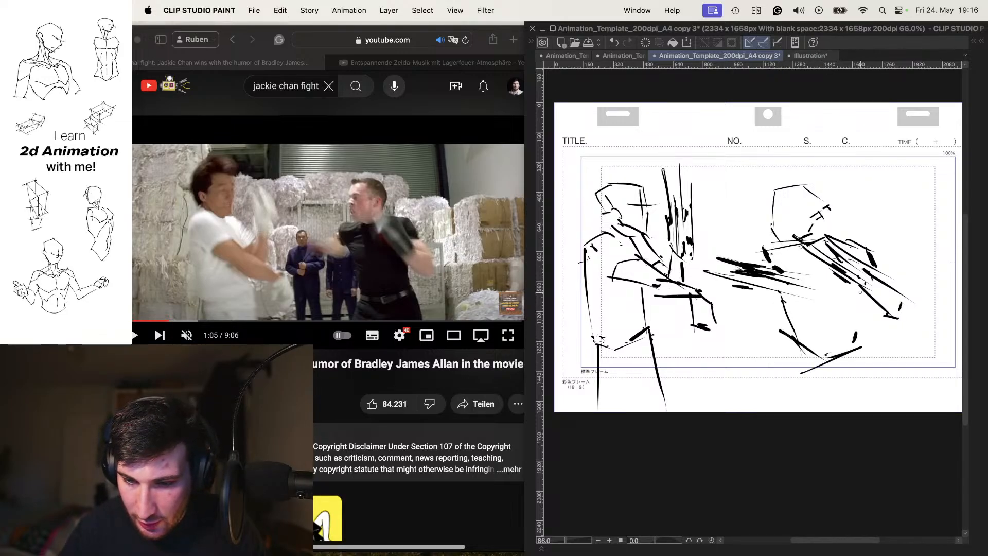
left_click_drag(860, 291, 861, 334)
left_click_drag(868, 326, 866, 335)
key("super+z")
key("super+z")
left_click_drag(861, 295, 858, 348)
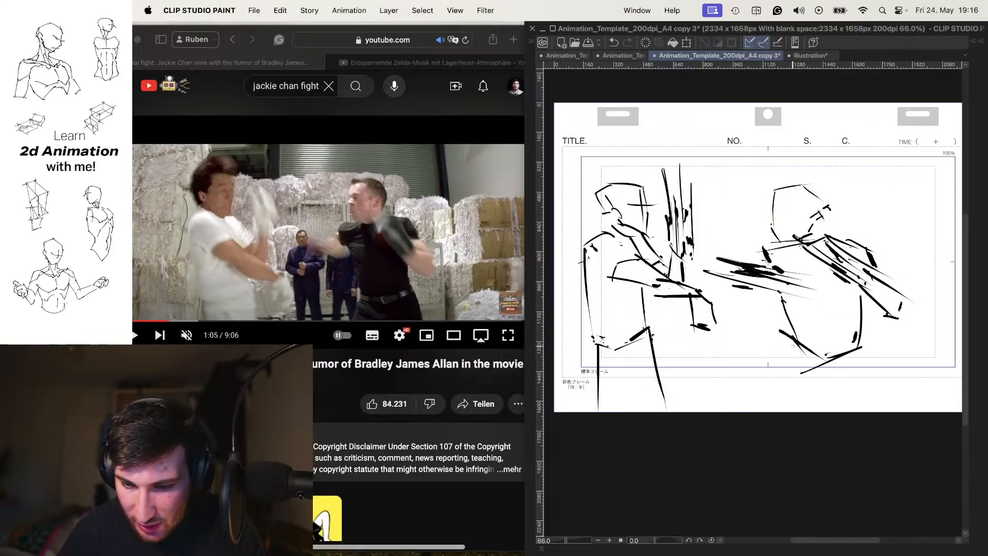
Step: Reinforce the right fighter's waistline and sketch both spread legs down to the page edge, including the crotch
left_click_drag(790, 343, 829, 368)
mouse_move(830, 361)
left_mouse_down()
mouse_move(842, 366)
mouse_move(788, 369)
mouse_move(774, 411)
left_mouse_up()
left_click_drag(855, 340, 887, 408)
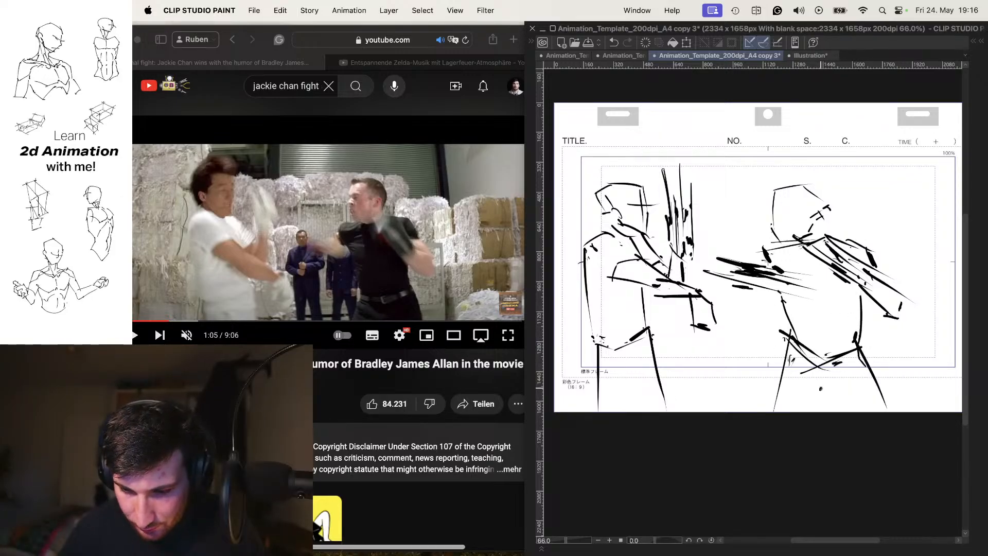
mouse_move(818, 411)
left_mouse_down()
mouse_move(823, 392)
mouse_move(835, 412)
left_mouse_up()
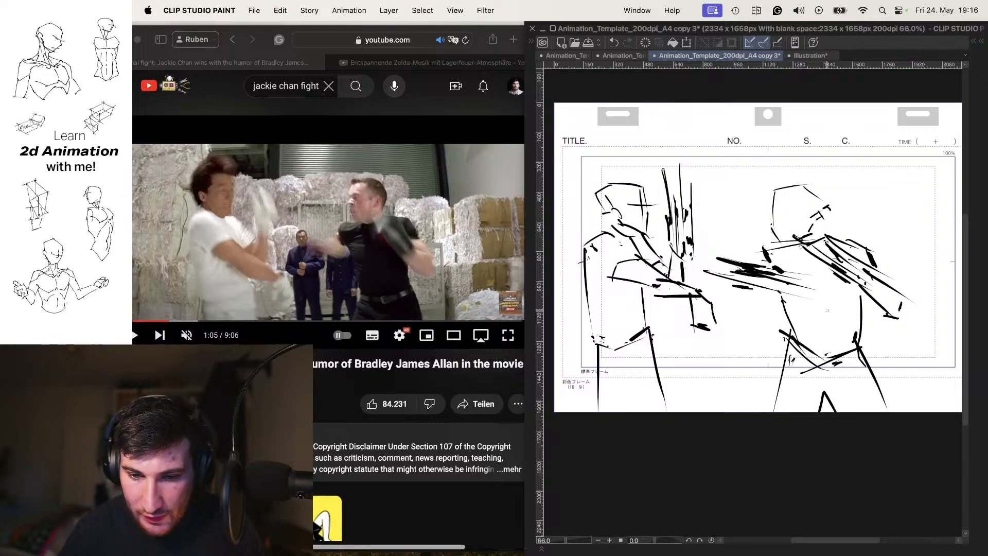
mouse_move(727, 191)
left_mouse_down()
mouse_move(877, 146)
mouse_move(768, 170)
mouse_move(885, 131)
left_mouse_up()
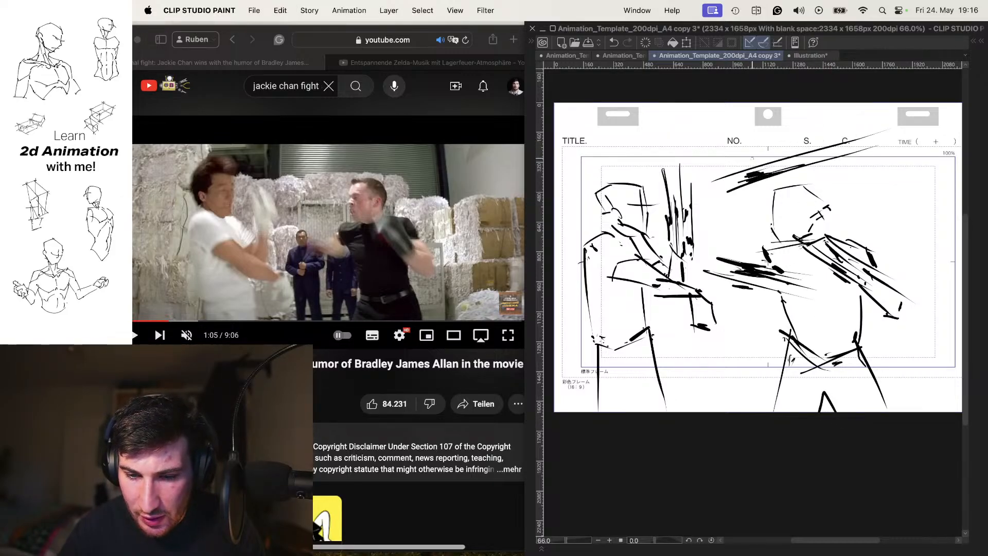
left_click_drag(726, 152, 738, 146)
left_click_drag(733, 144, 767, 137)
left_click_drag(767, 138, 759, 143)
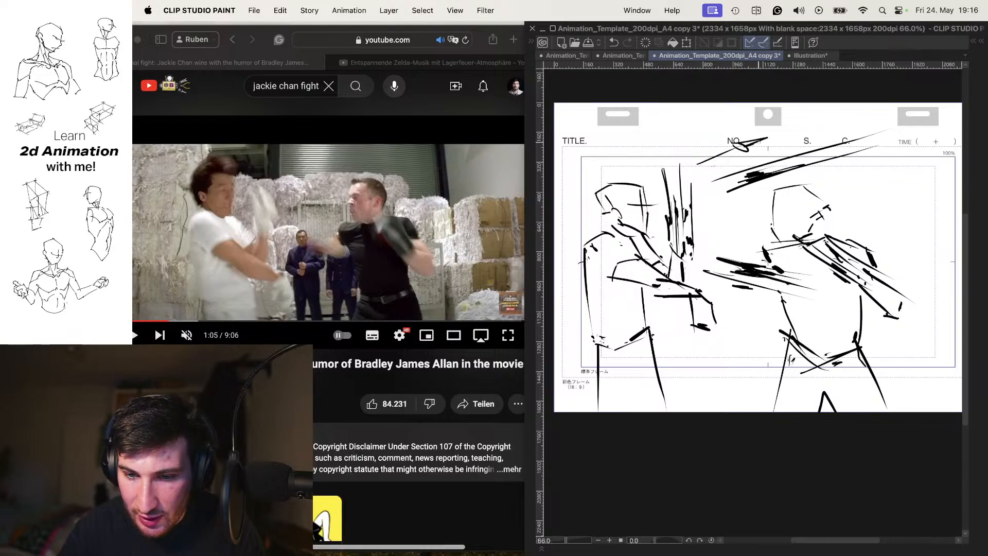
mouse_move(819, 174)
left_mouse_down()
mouse_move(903, 148)
mouse_move(886, 153)
left_mouse_up()
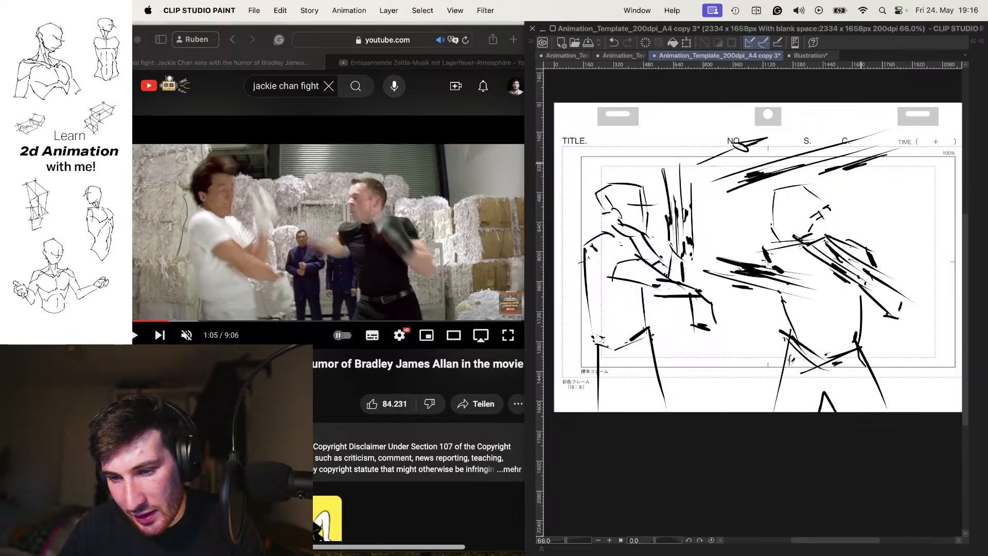
key("super+z")
key("super+z")
key("super+z")
key("super+z")
key("super+z")
key("super+z")
key("super+z")
key("super+z")
key("super+z")
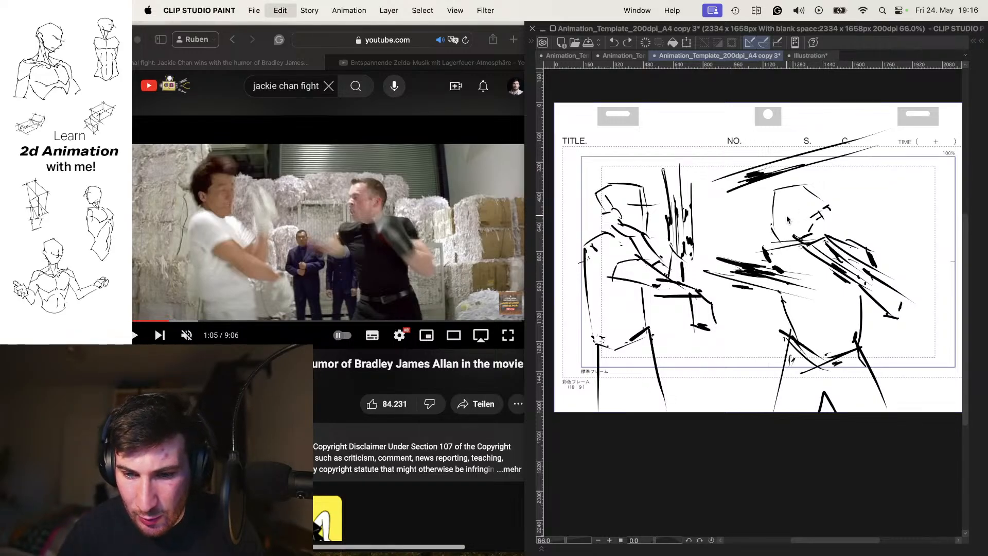
Step: Flip back and forth through the drawn key poses to check how the two fighters' motion reads from frame to frame
key("comma")
key("comma")
key("period")
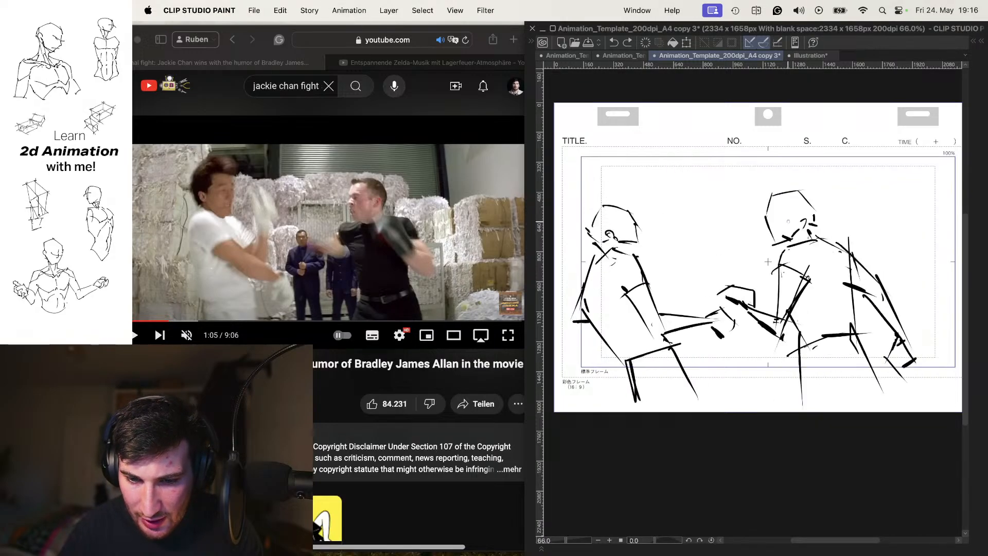
key("period")
key("period")
key("comma")
key("comma")
key("period")
key("period")
key("period")
key("comma")
key("comma")
key("comma")
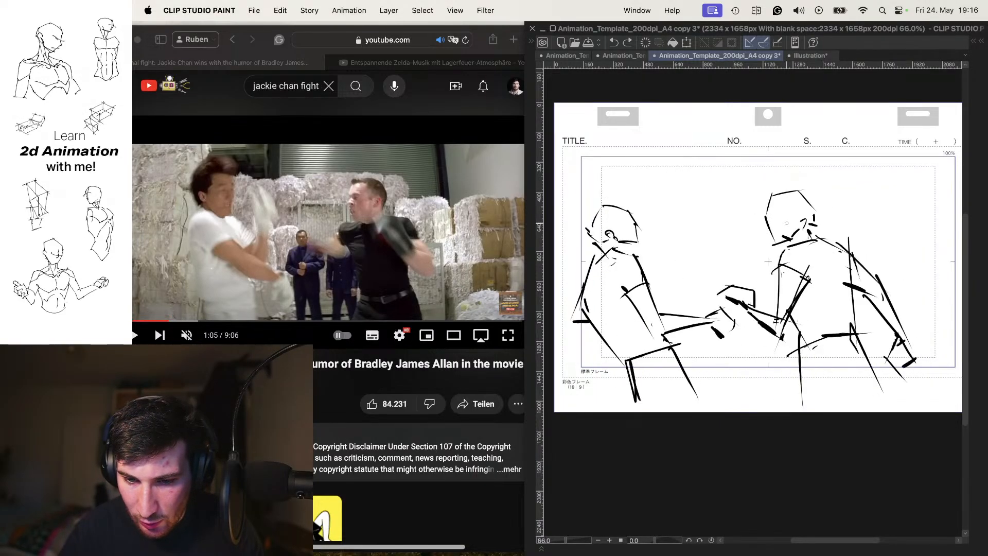
key("period")
key("period")
key("comma")
key("period")
key("comma")
key("period")
key("comma")
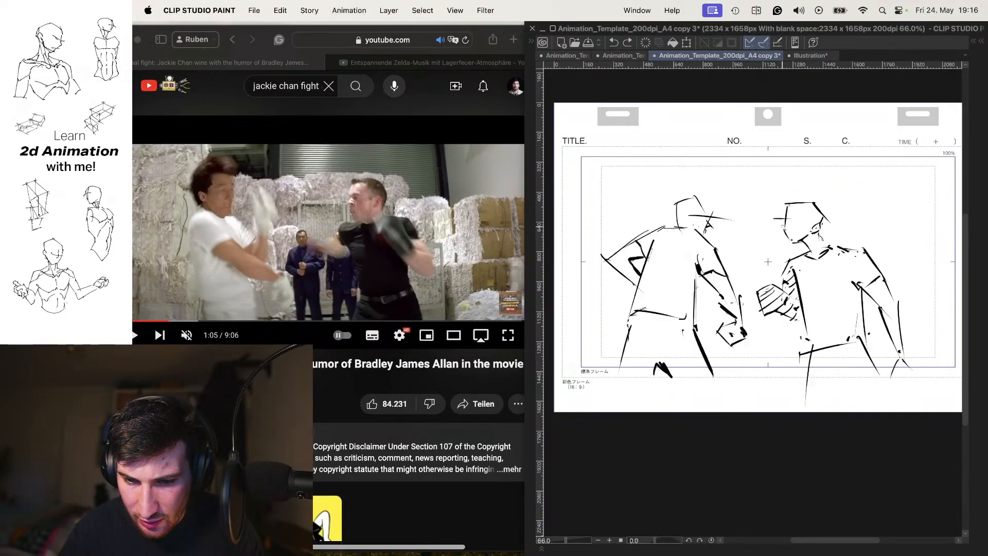
key("period")
key("comma")
key("period")
key("period")
key("period")
key("period")
key("comma")
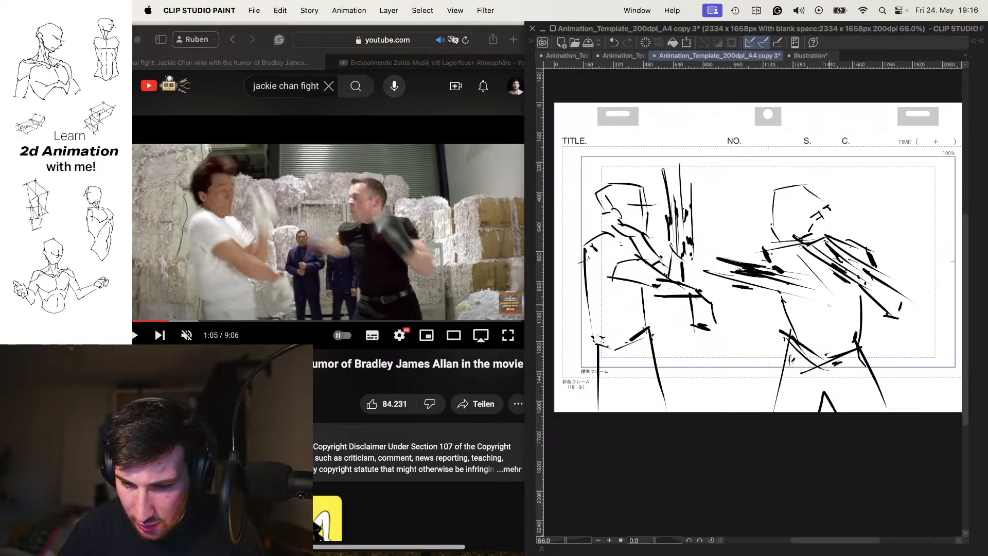
Step: Add a diagonal stroke down the right fighter's torso and a horizontal guide line across the face
left_click_drag(825, 312, 828, 322)
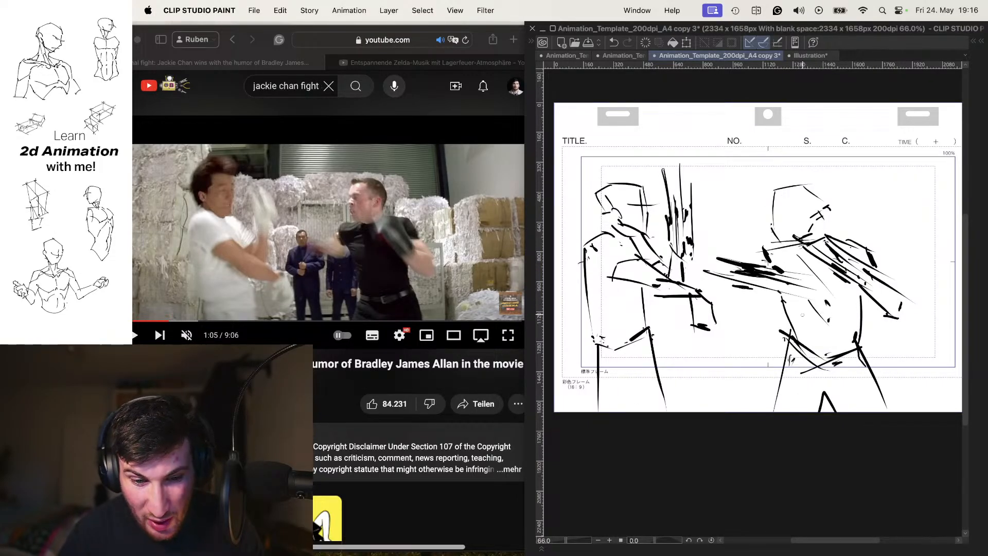
left_click_drag(749, 210, 794, 209)
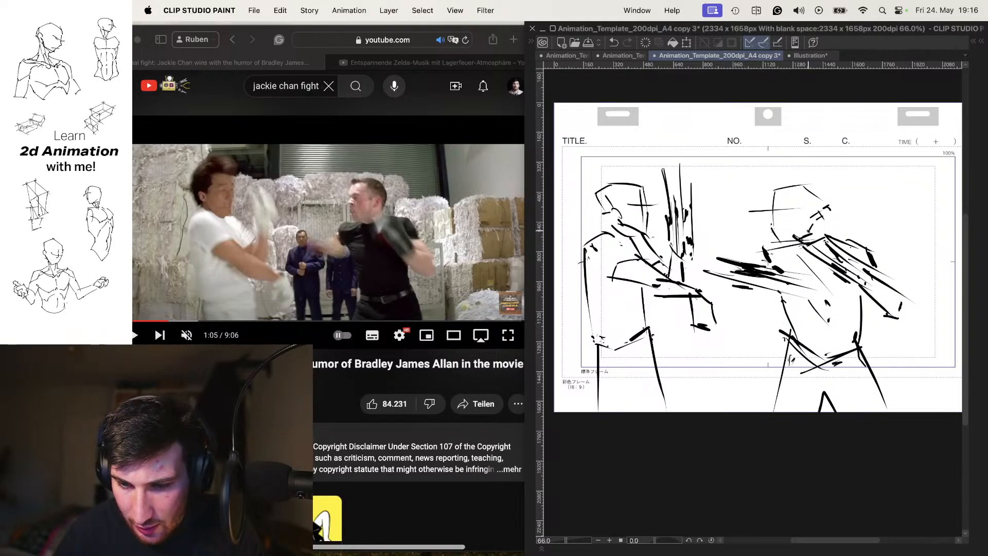
Step: Flip repeatedly through the earlier fight poses and the current drawing to compare head positions, arm swings and body shifts
key("comma")
key("comma")
key("comma")
key("period")
key("period")
key("period")
key("period")
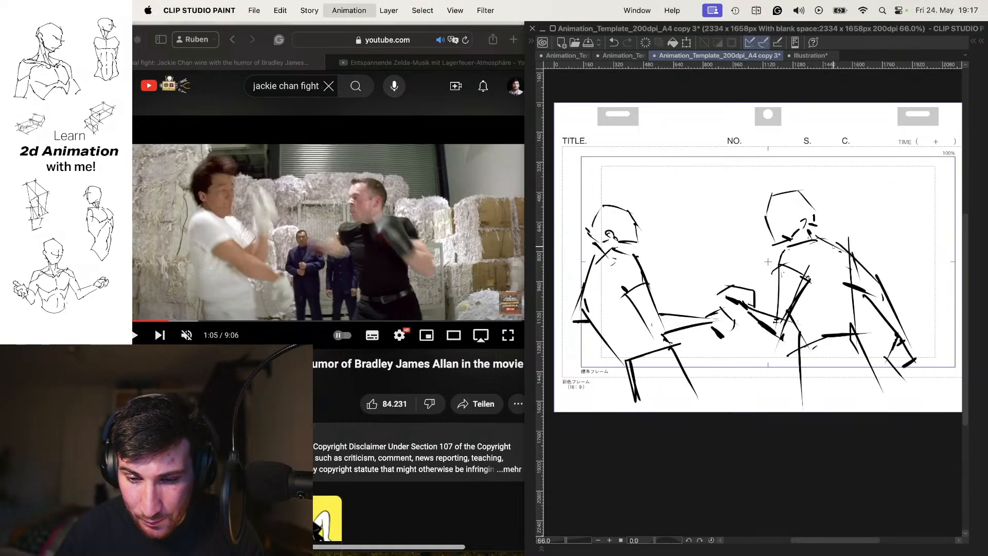
key("period")
key("period")
key("comma")
key("comma")
key("comma")
key("period")
key("period")
key("period")
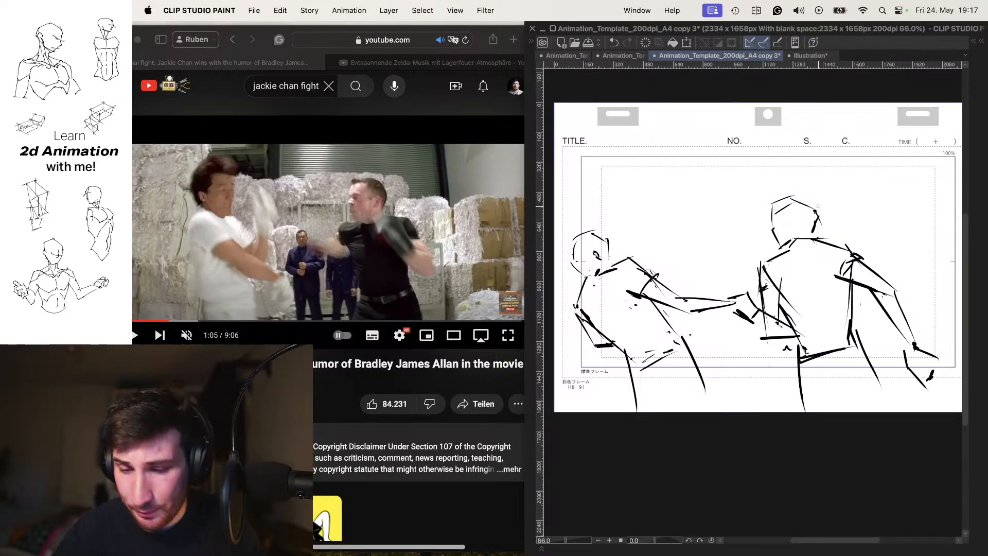
key("period")
key("period")
key("comma")
key("comma")
key("comma")
key("period")
key("period")
key("comma")
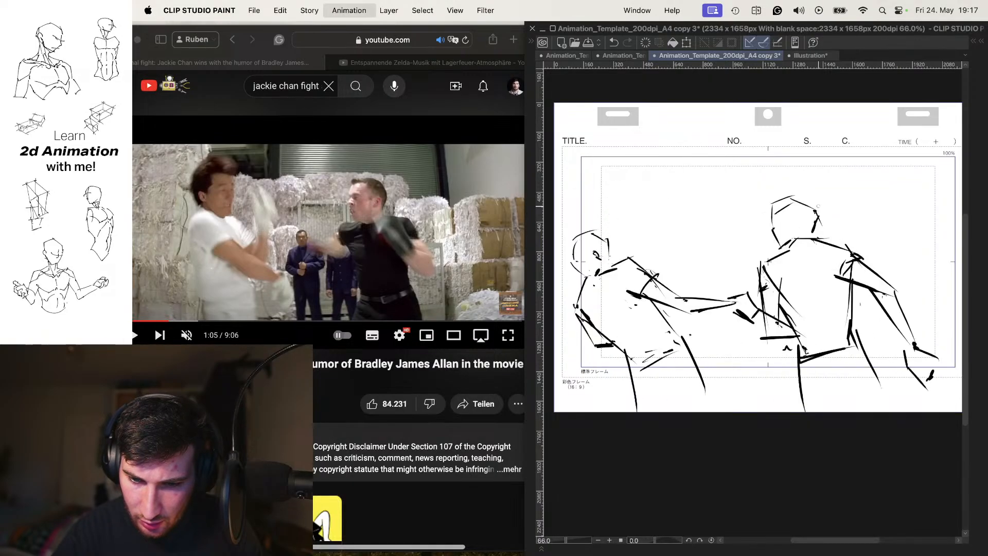
key("period")
key("comma")
key("period")
key("comma")
key("period")
key("comma")
key("period")
key("comma")
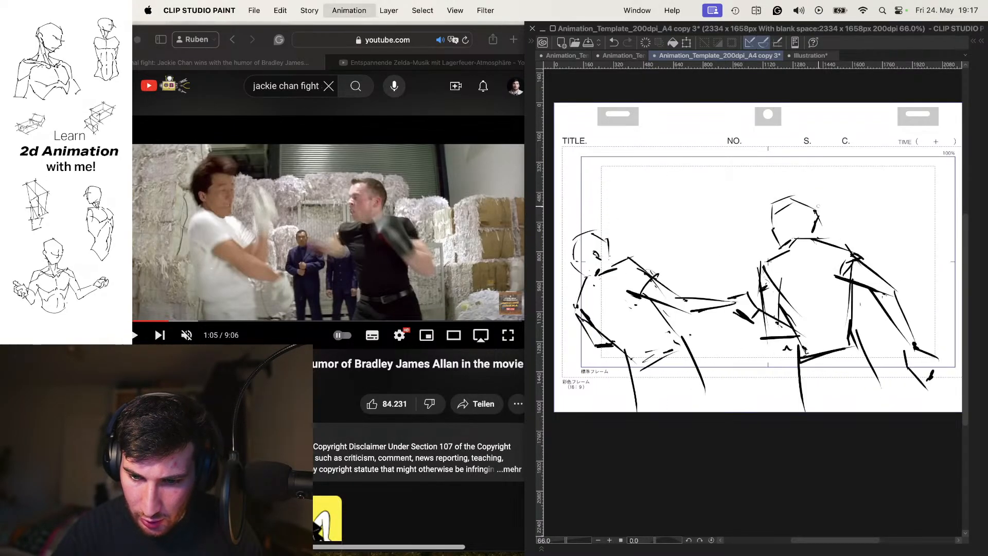
key("period")
key("comma")
key("period")
key("period")
key("period")
key("comma")
key("period")
key("period")
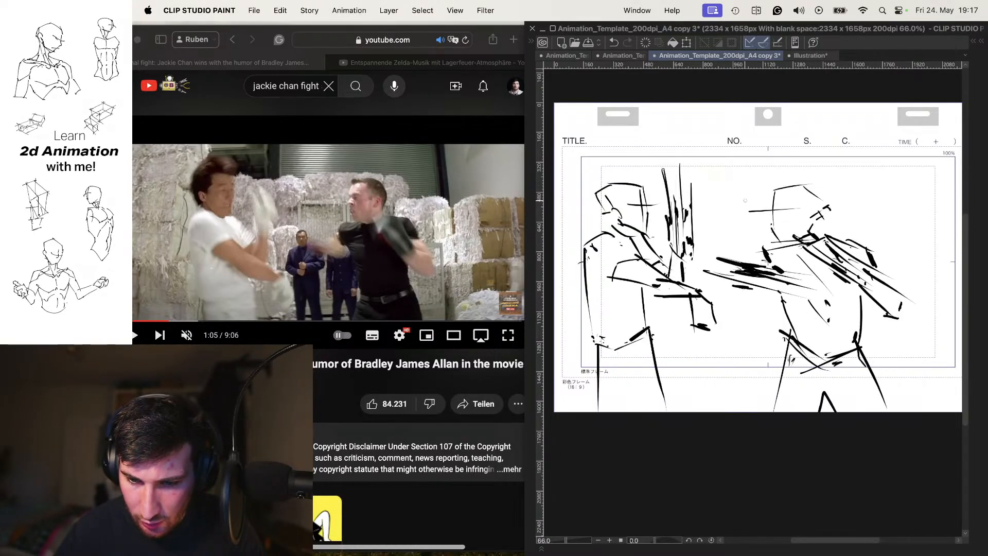
Step: Switch to the YouTube reference video and step frame by frame around the punch at 1:05 to find the next key pose
left_click(425, 384)
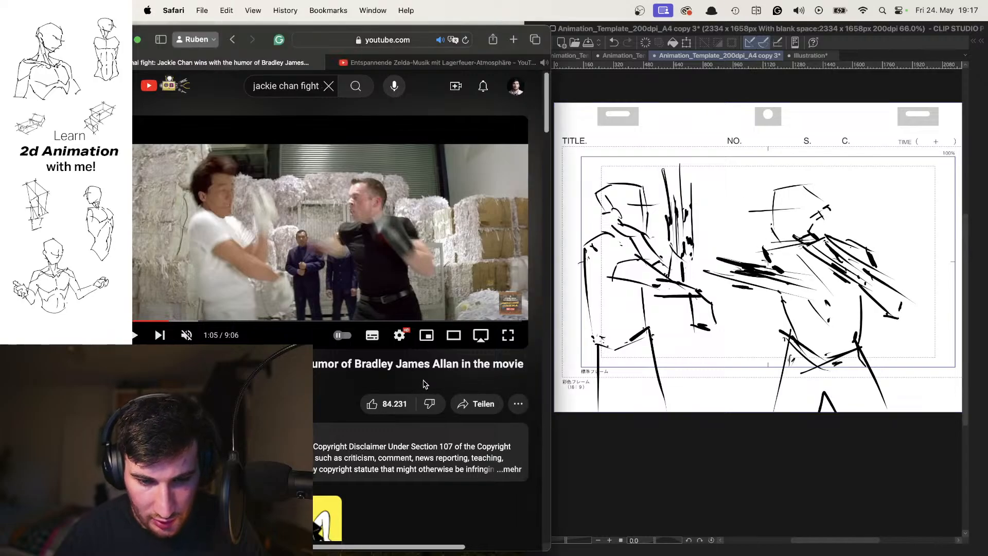
key("period")
key("comma")
key("period")
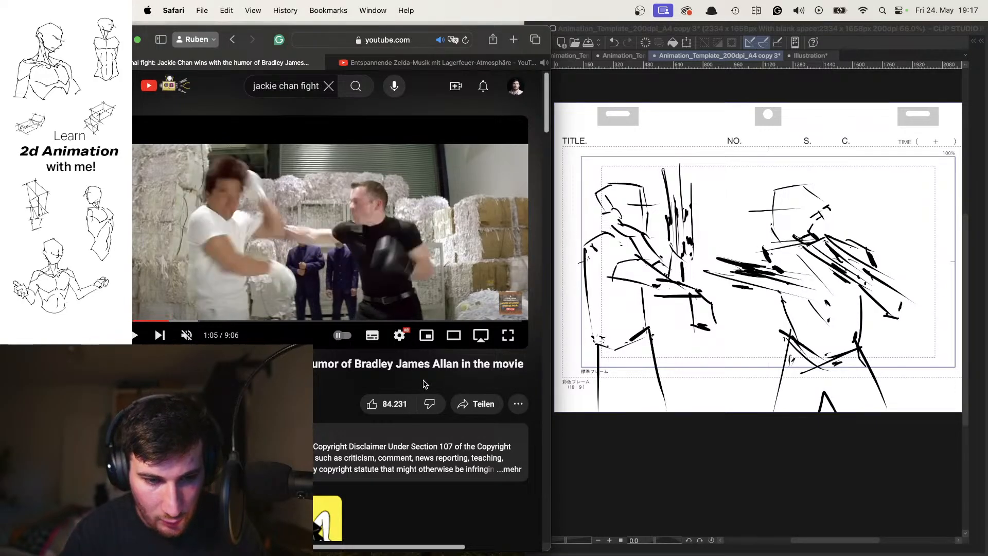
key("period")
key("period")
key("period")
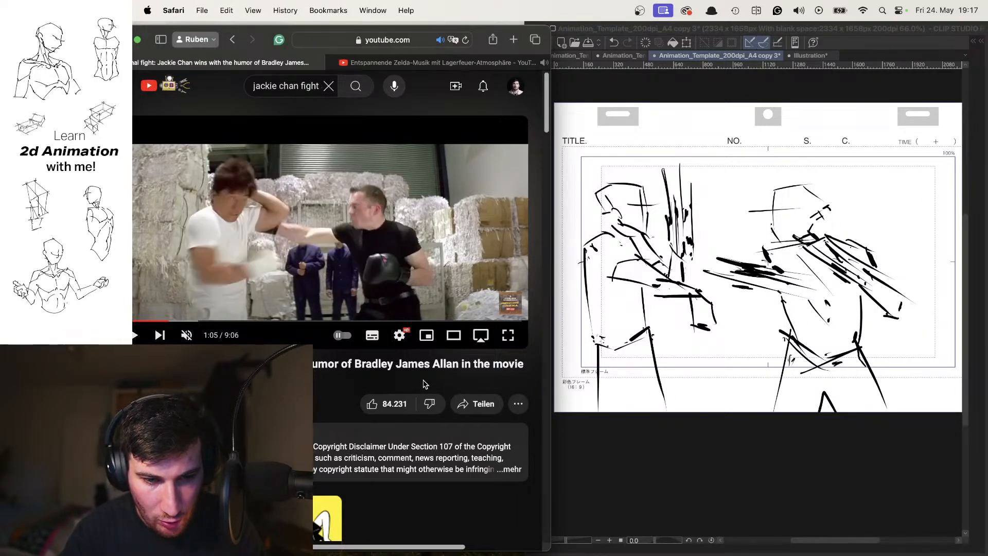
key("period")
key("period")
key("period")
key("comma")
key("comma")
key("comma")
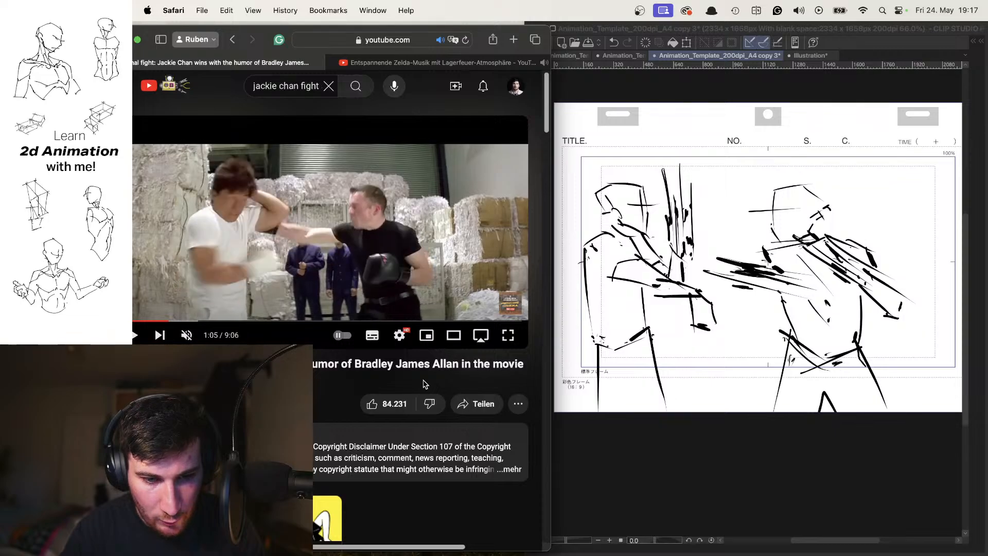
key("comma")
key("comma")
key("comma")
key("comma")
key("period")
key("period")
key("period")
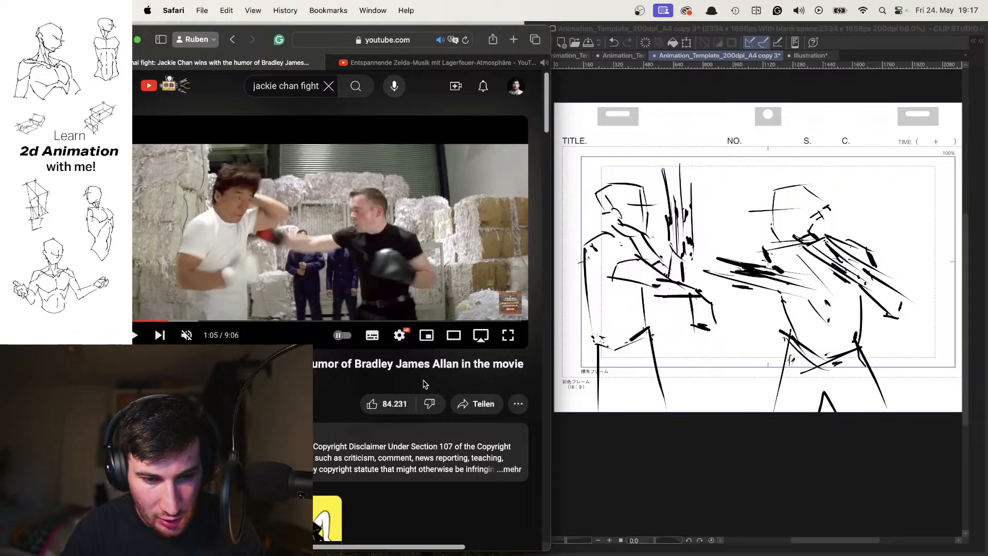
key("period")
key("comma")
key("period")
key("period")
key("comma")
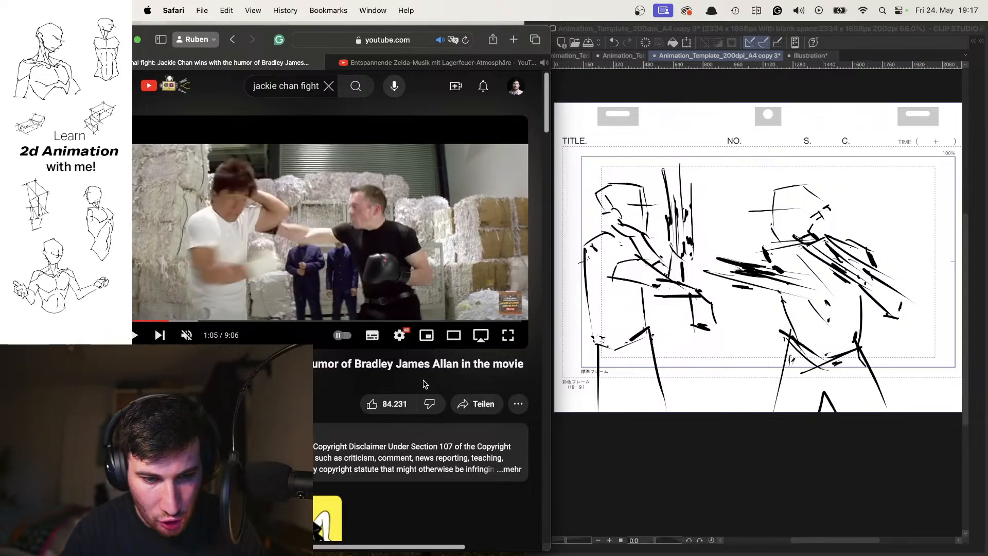
key("period")
key("period")
key("period")
key("period")
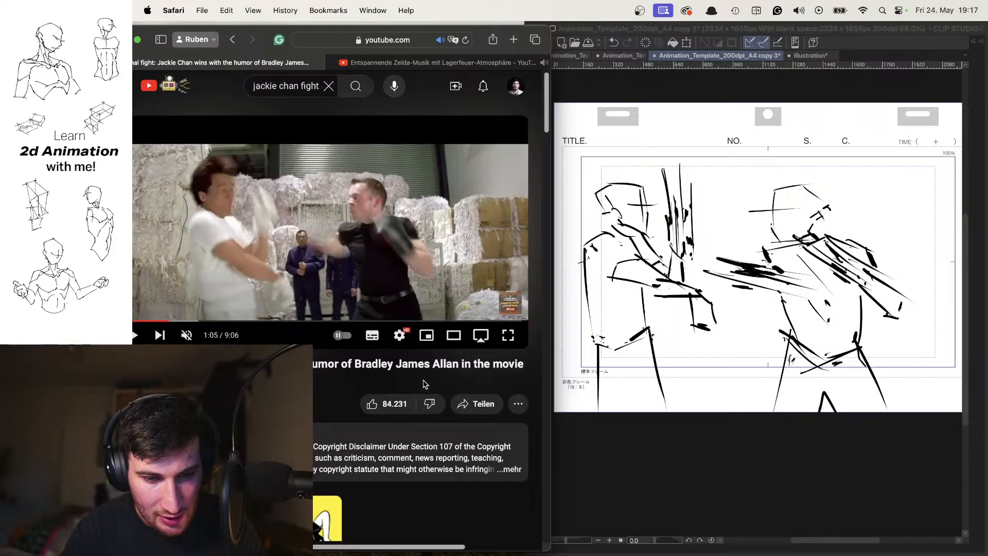
key("comma")
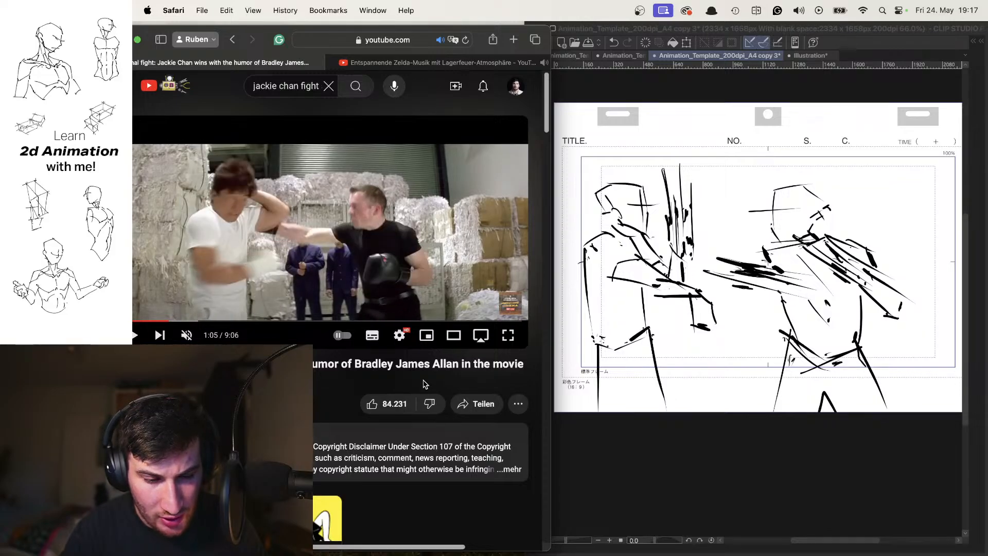
key("comma")
key("comma")
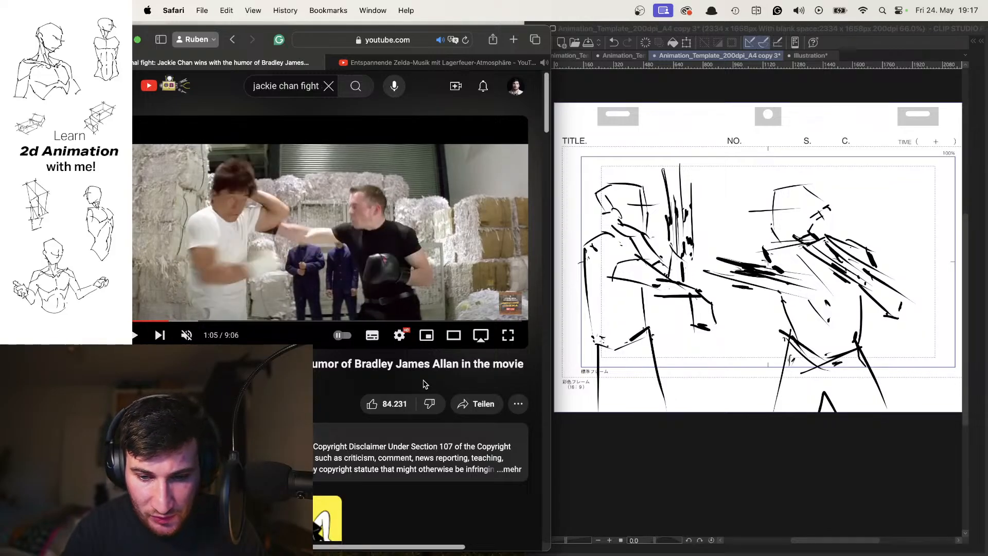
Step: Switch back to the Clip Studio Paint drawing and advance to the next empty frame, with the previous pose shown as onion skin
left_click(788, 221)
key("period")
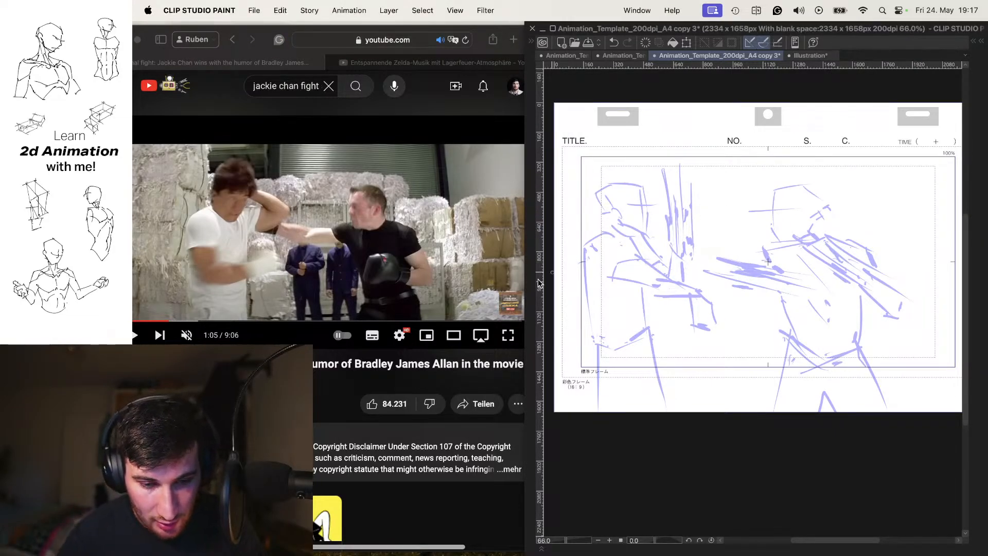
Step: Return to the reference video and compare the blurred arm swing with the raised-arm block frame, examining how both bodies shift
left_click(368, 353)
key("comma")
key("comma")
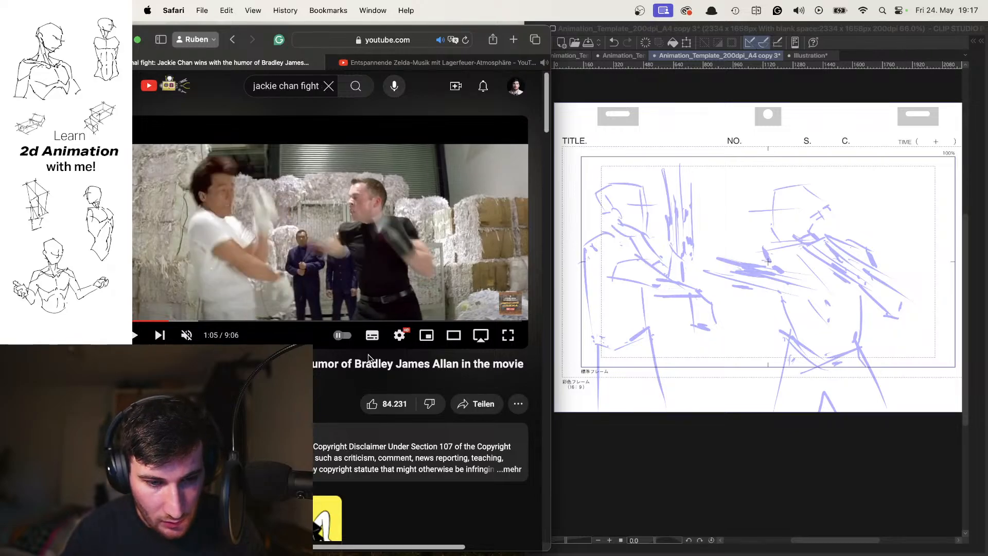
key("period")
key("period")
key("period")
key("comma")
key("comma")
key("comma")
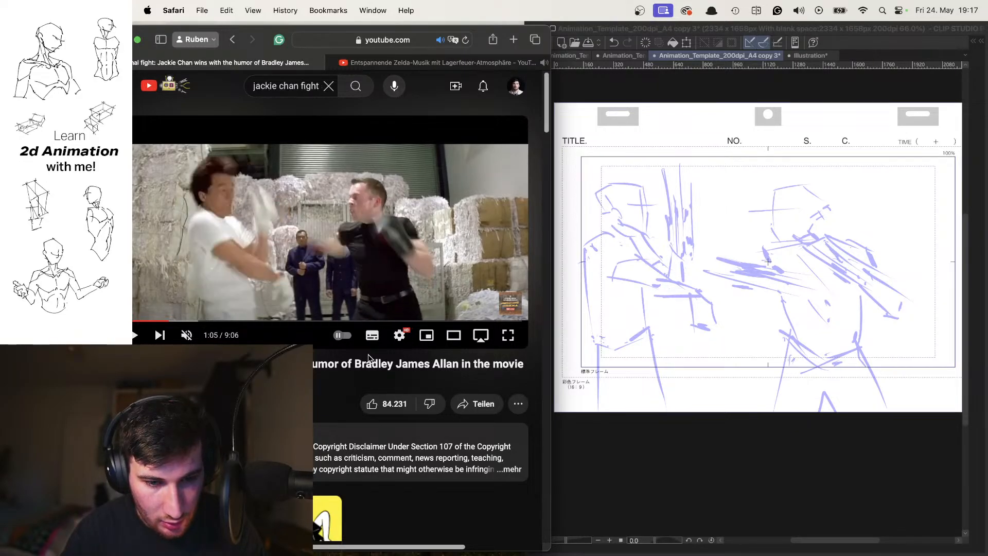
key("period")
key("period")
key("comma")
key("comma")
key("period")
key("period")
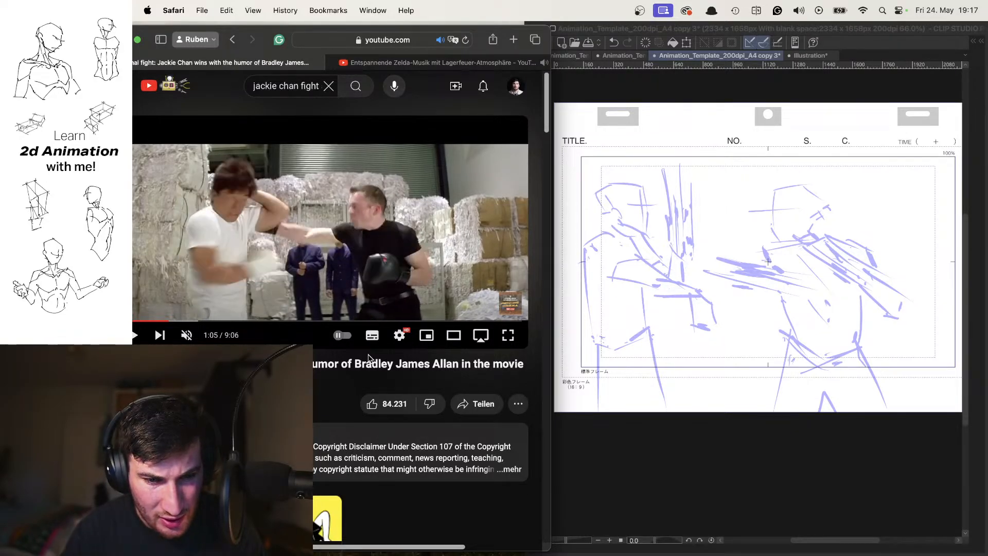
key("comma")
key("comma")
key("period")
key("period")
key("period")
key("comma")
key("comma")
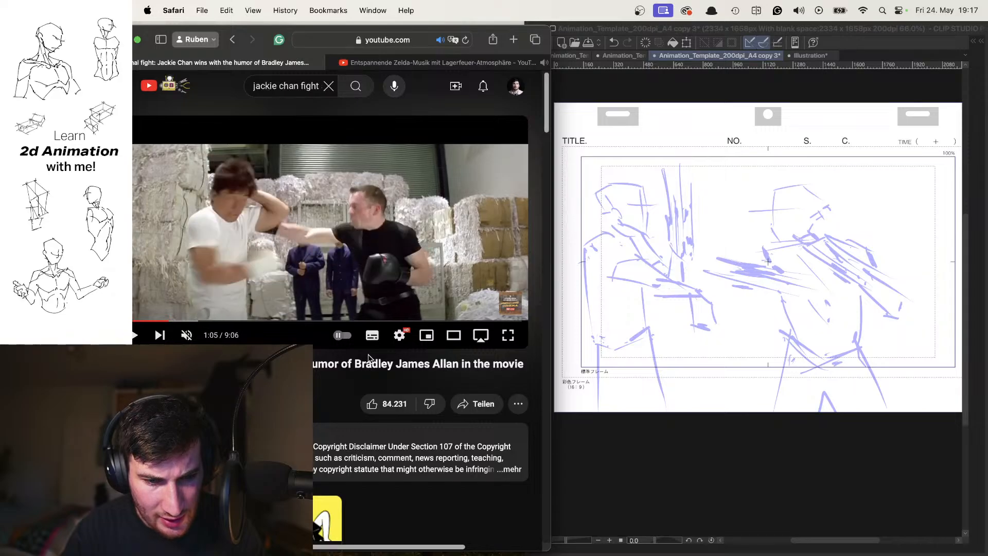
key("period")
key("period")
key("comma")
key("comma")
key("period")
key("period")
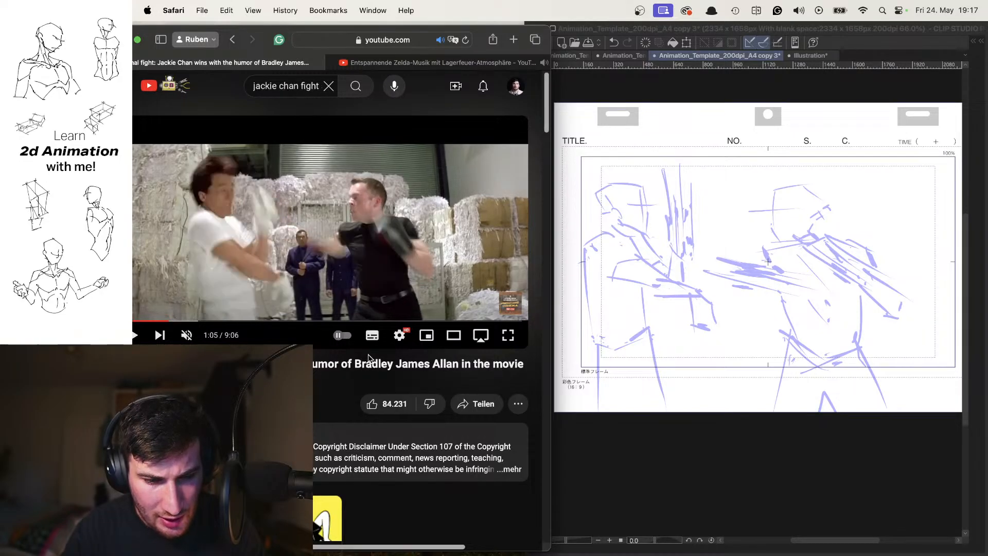
key("comma")
key("comma")
key("period")
key("period")
key("period")
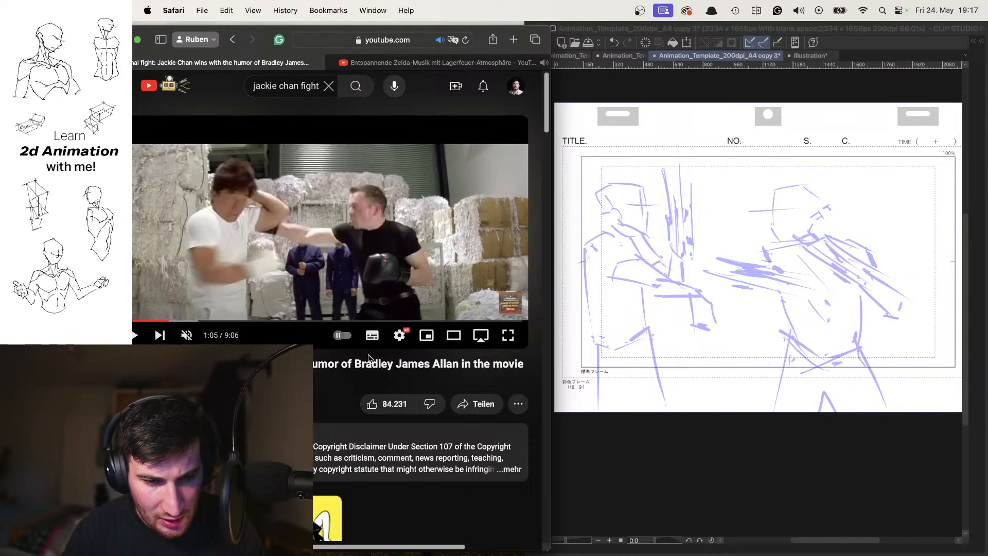
key("comma")
key("comma")
key("comma")
key("period")
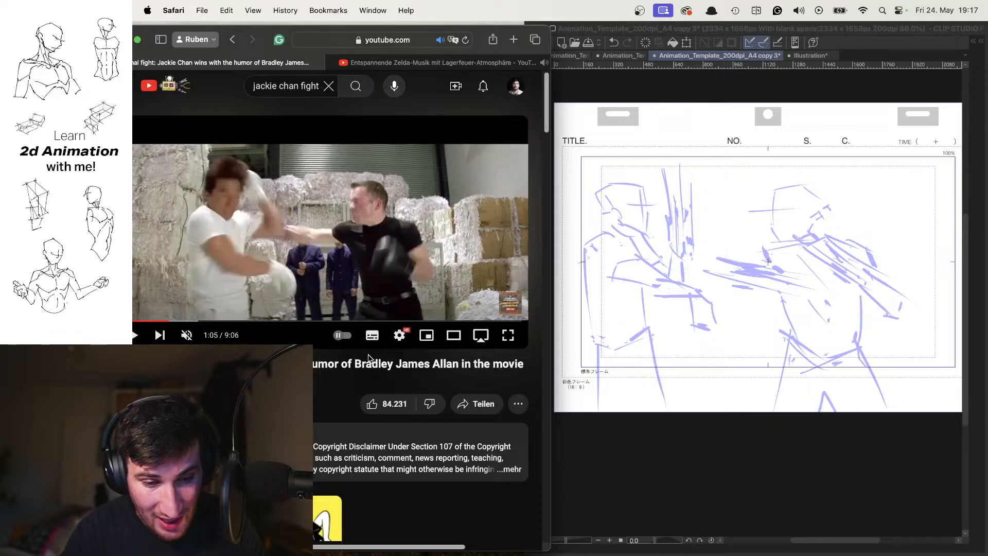
key("period")
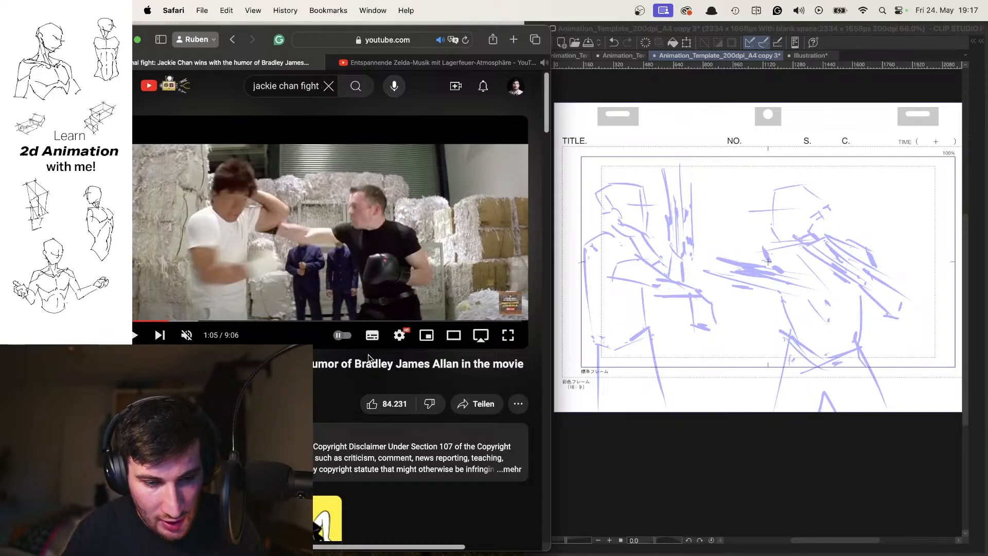
Step: Step back and forth between the raised-arm block and the neighbouring punch frames in the reference video, comparing both fighters' arms and bodies
key("period")
key("comma")
key("comma")
key("period")
key("period")
key("comma")
key("comma")
key("period")
key("period")
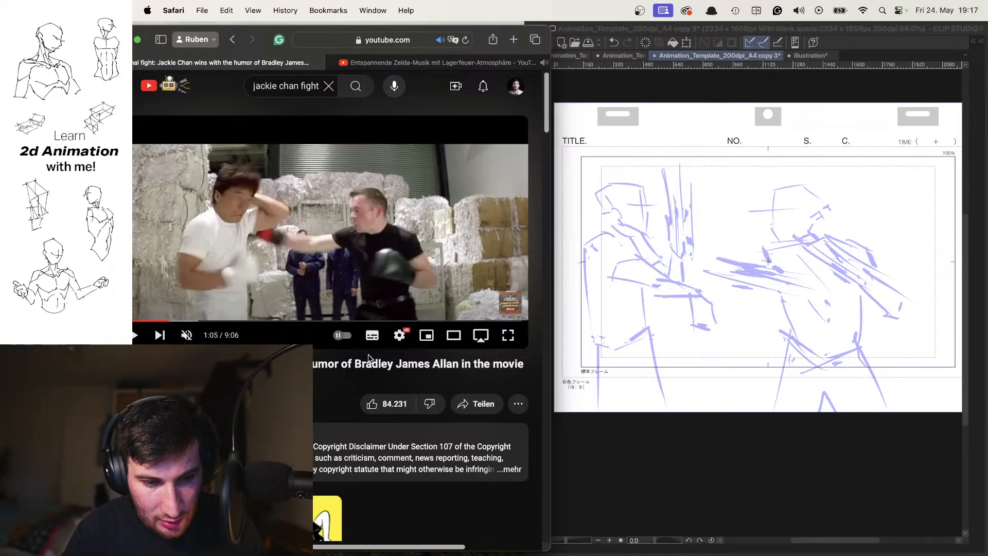
key("comma")
key("comma")
key("period")
key("period")
key("period")
key("comma")
key("comma")
key("period")
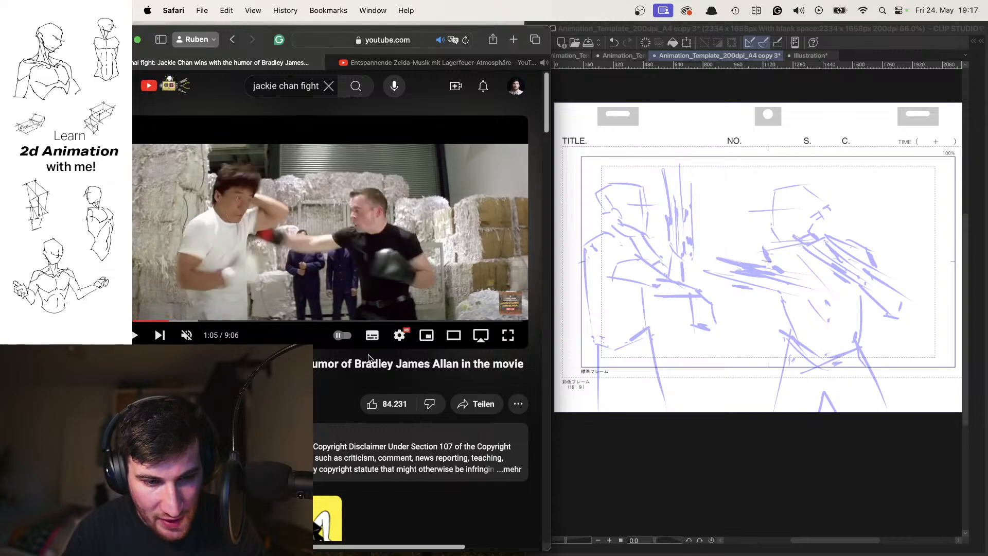
key("period")
key("comma")
key("period")
key("comma")
key("period")
key("comma")
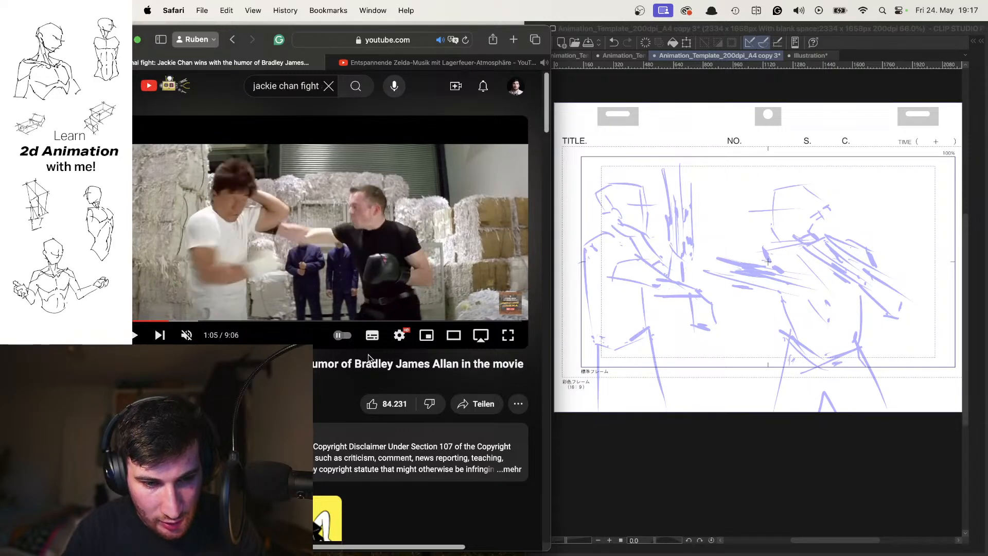
Step: Step back to the blurred arm swing in the reference video and compare it with the block frames, examining the left fighter's head and arms
key("comma")
key("comma")
key("comma")
key("period")
key("period")
key("comma")
key("comma")
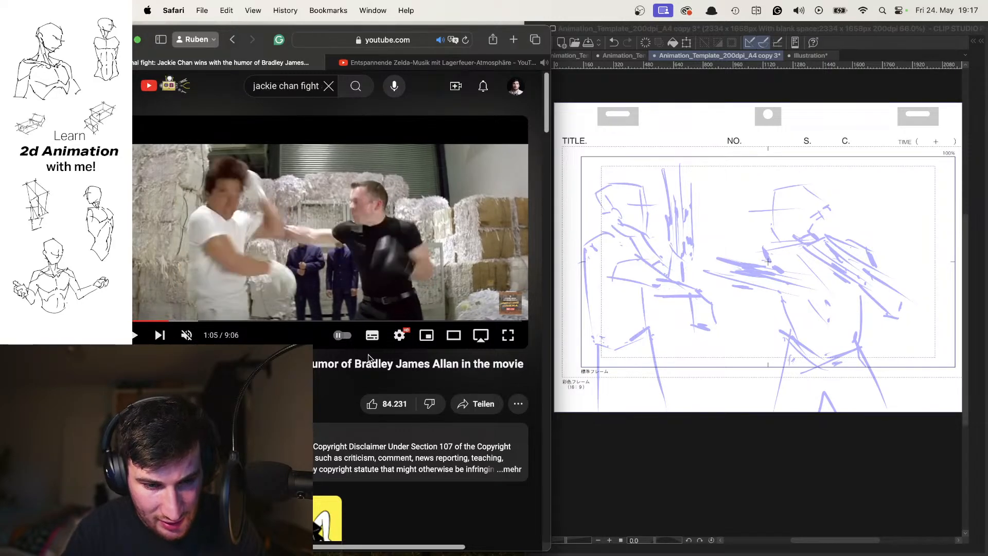
key("period")
key("period")
key("comma")
key("comma")
key("period")
key("comma")
key("comma")
key("comma")
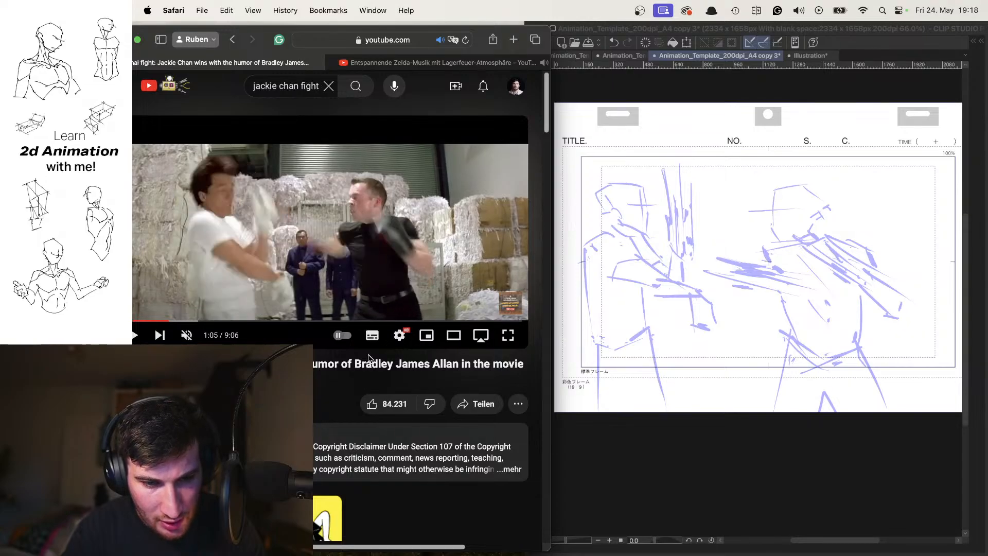
key("period")
key("period")
key("period")
key("comma")
key("comma")
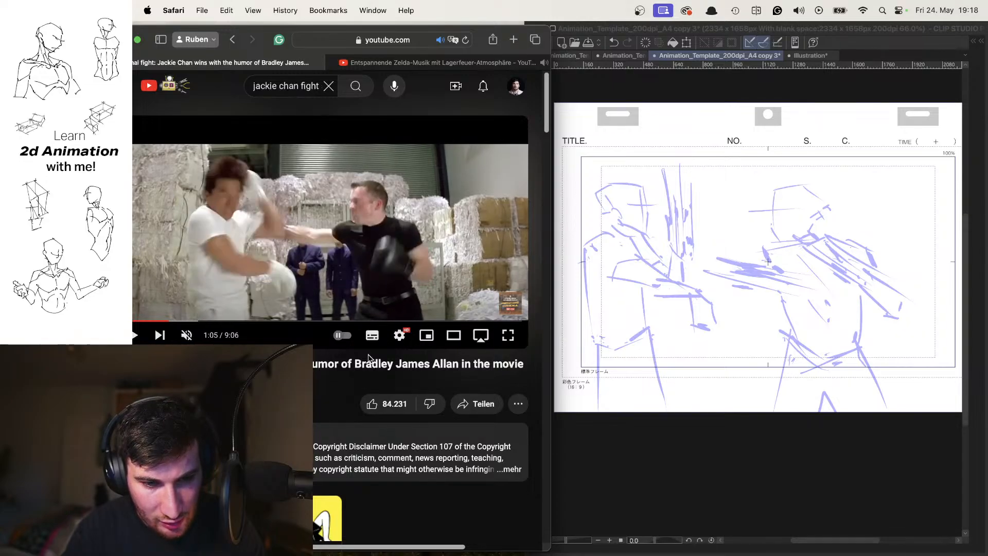
key("period")
key("period")
key("comma")
key("comma")
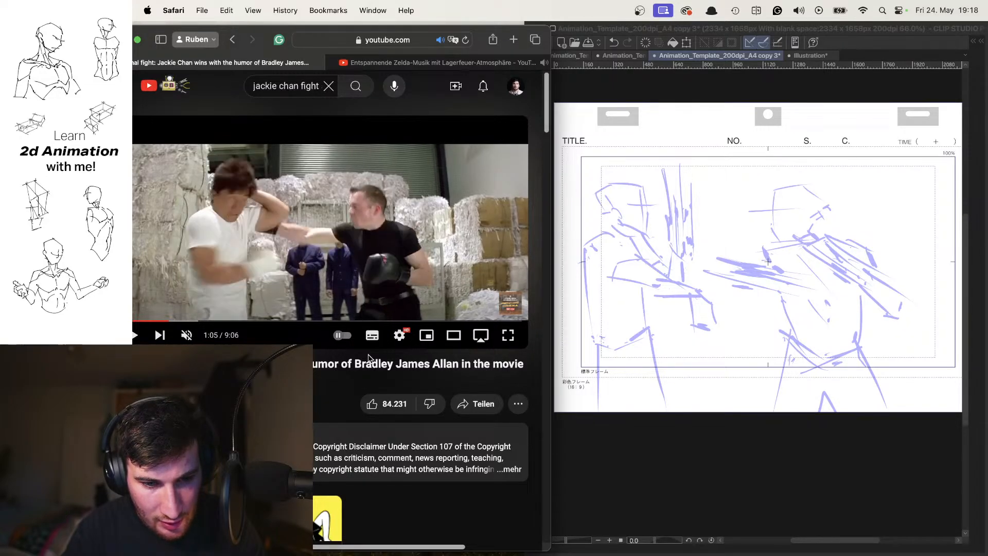
Step: Switch to Clip Studio Paint and sketch the left figure's head, shifted forward from the previous pose, with face guide lines
left_click(573, 236)
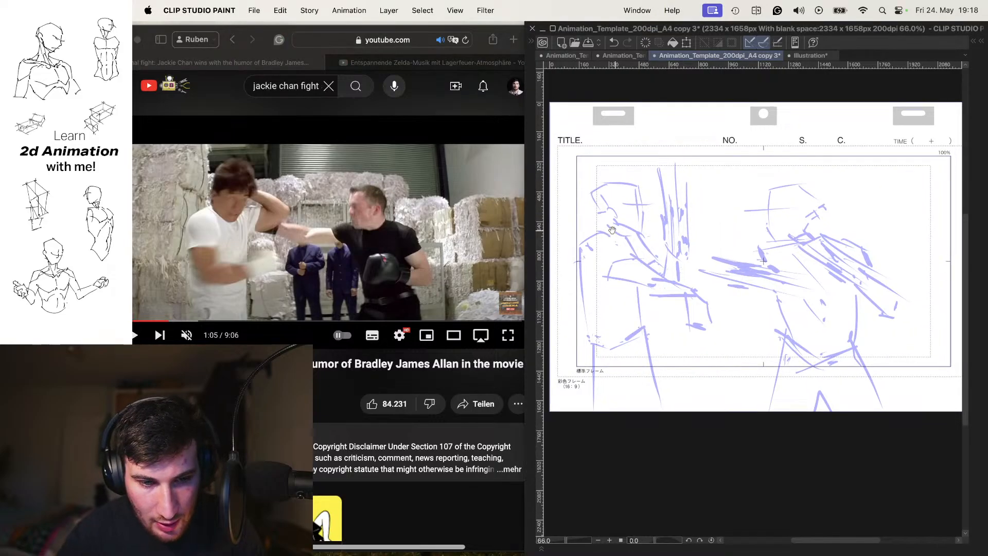
key("super+space")
key("Escape")
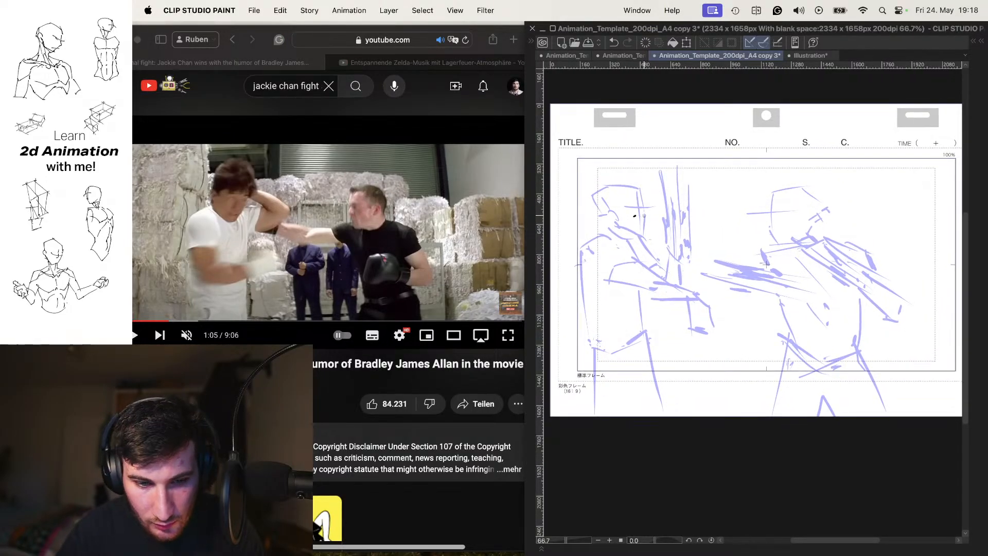
mouse_move(647, 193)
left_mouse_down()
mouse_move(660, 215)
mouse_move(668, 209)
left_mouse_up()
key("super+z")
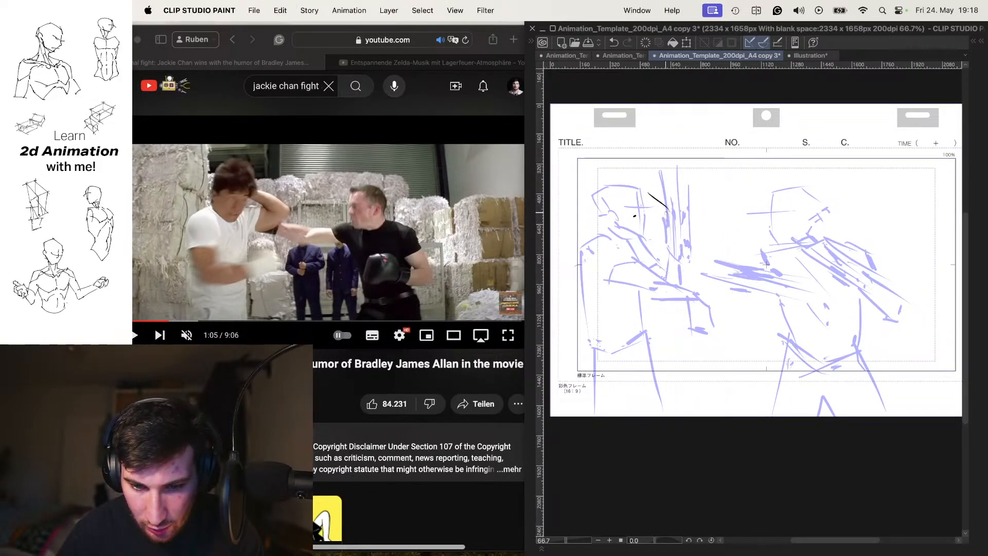
key("super+z")
key("super+z")
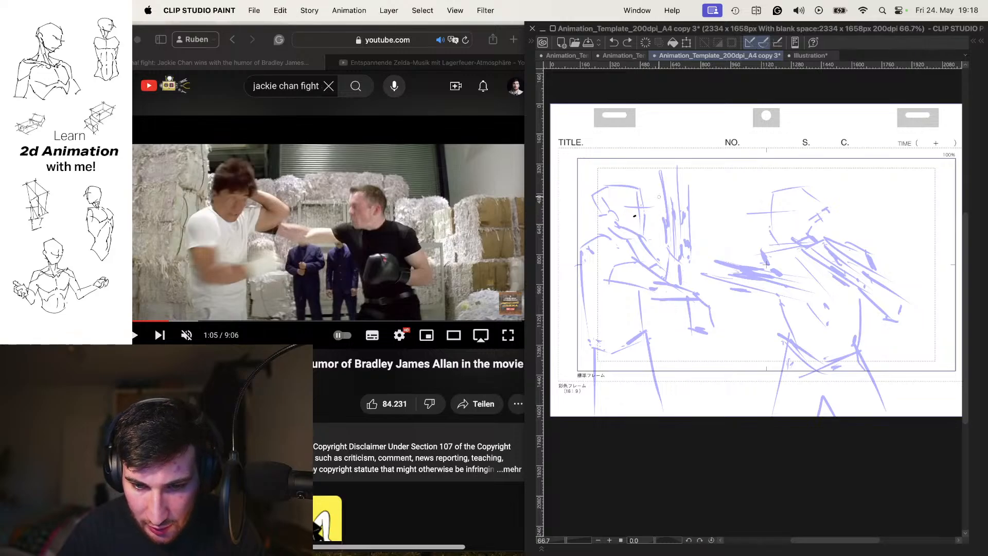
mouse_move(663, 198)
left_mouse_down()
mouse_move(641, 238)
mouse_move(612, 212)
mouse_move(615, 195)
mouse_move(659, 171)
mouse_move(661, 196)
mouse_move(644, 227)
left_mouse_up()
left_click_drag(631, 215, 668, 210)
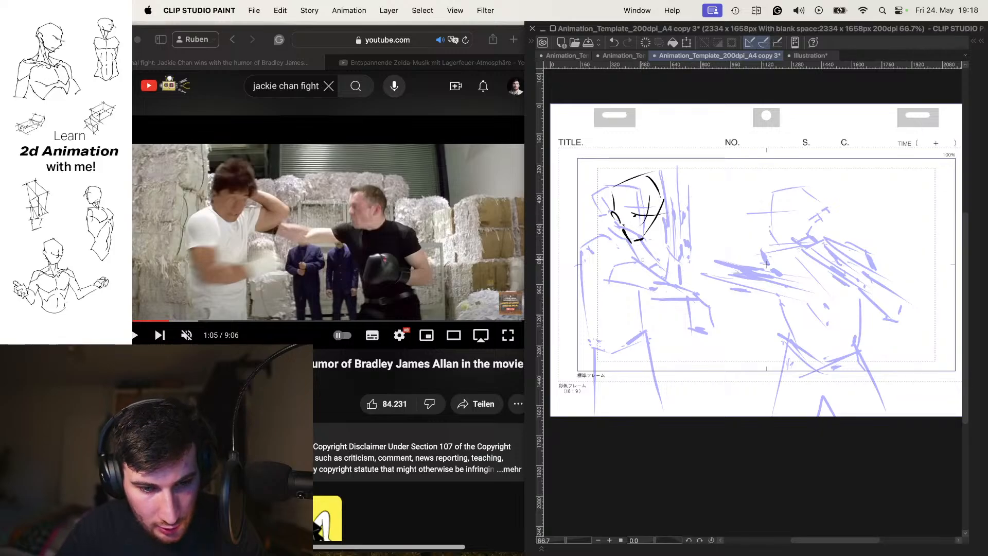
Step: Sketch the left figure's neck, shoulder line and torso below the head, checking it without the onion skin
mouse_move(613, 226)
left_mouse_down()
mouse_move(642, 251)
mouse_move(654, 243)
mouse_move(656, 319)
left_mouse_up()
key("o")
key("o")
key("o")
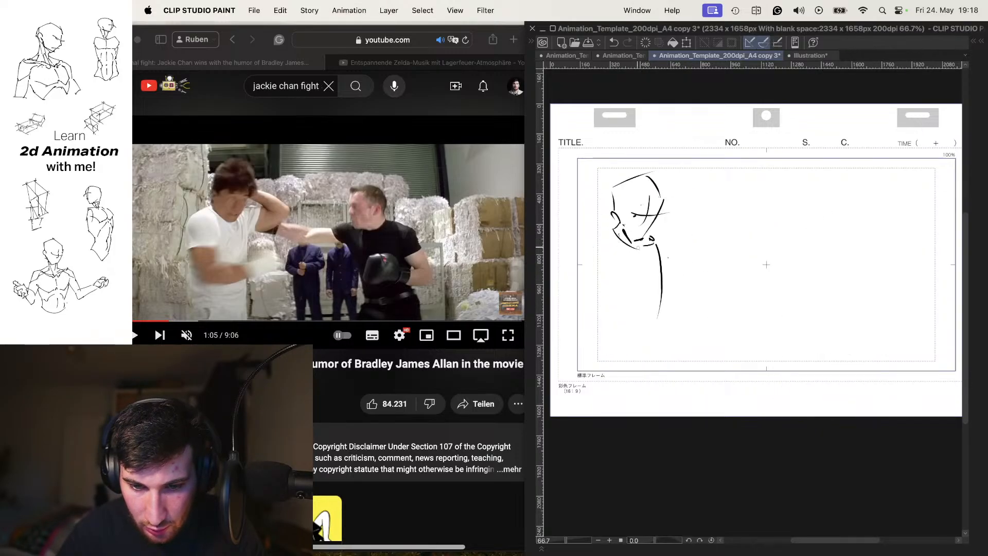
mouse_move(611, 236)
left_mouse_down()
mouse_move(586, 253)
mouse_move(629, 257)
mouse_move(627, 308)
left_mouse_up()
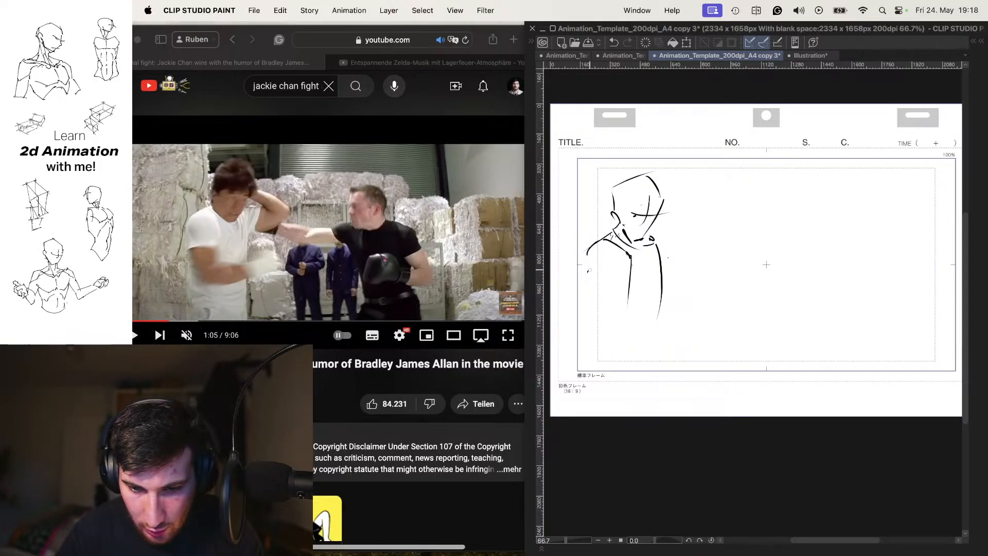
left_click_drag(628, 265, 618, 341)
Step: Sketch the left figure's lowered arm with the forearm reaching forward and blurred motion strokes at the hand, and compare it with the previous pose
left_click_drag(593, 273, 608, 320)
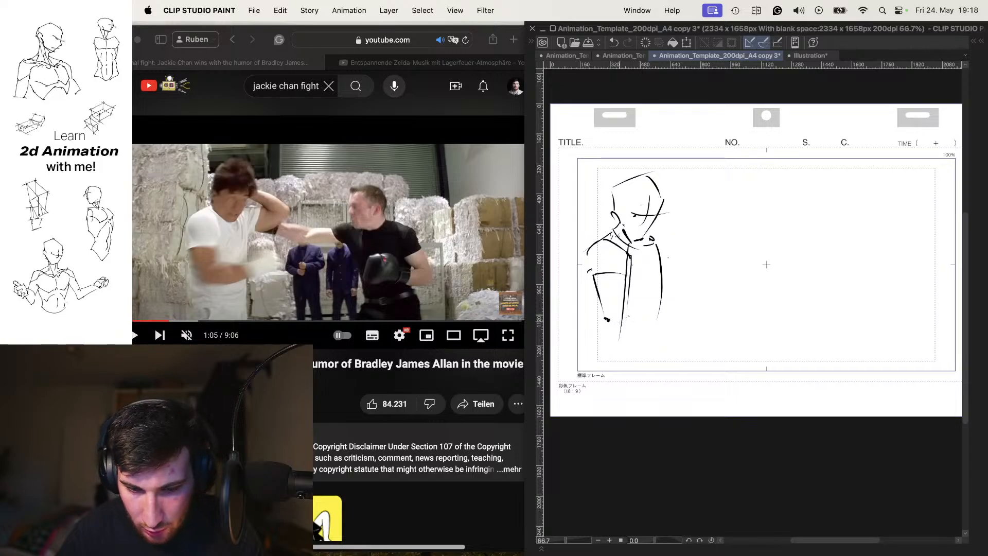
left_click_drag(586, 272, 610, 346)
mouse_move(618, 340)
left_mouse_down()
mouse_move(680, 310)
mouse_move(670, 316)
left_mouse_up()
left_click(705, 304)
key("super+z")
key("super+z")
key("super+z")
key("super+z")
left_click_drag(601, 315, 690, 307)
mouse_move(609, 340)
left_mouse_down()
mouse_move(683, 311)
mouse_move(685, 292)
mouse_move(716, 282)
left_mouse_up()
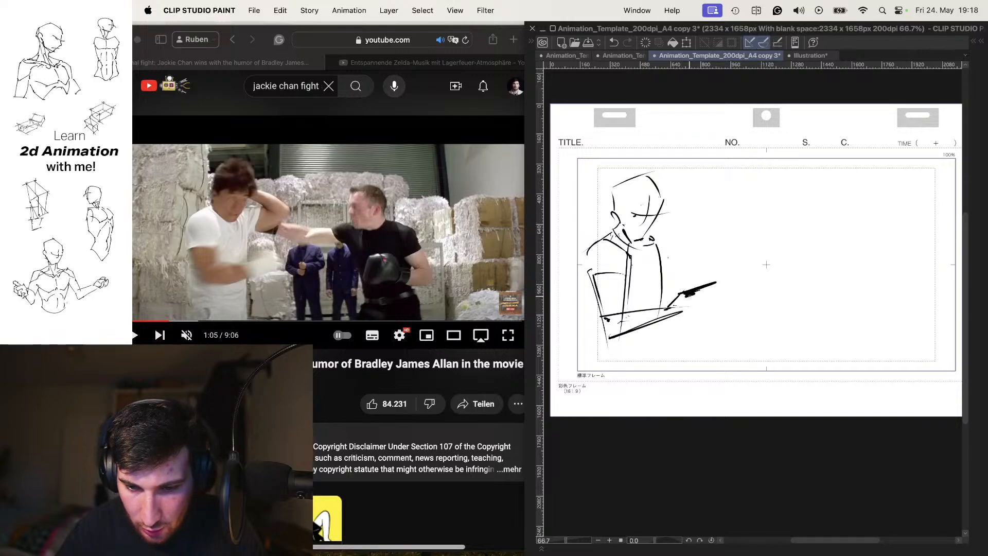
mouse_move(672, 309)
left_mouse_down()
mouse_move(733, 290)
mouse_move(620, 339)
mouse_move(747, 295)
left_mouse_up()
left_click_drag(656, 298, 703, 280)
key("Left")
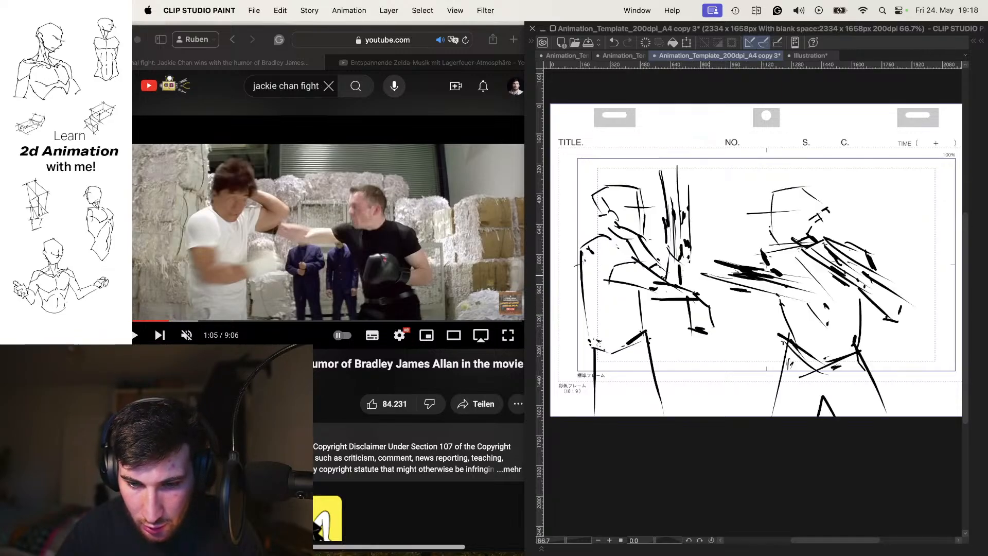
key("Right")
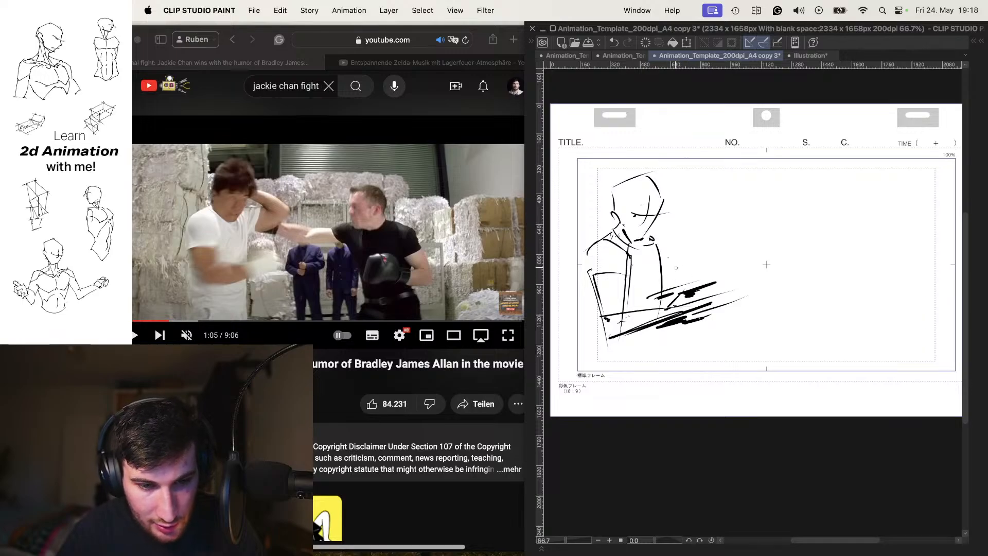
Step: Sketch the left figure's raised blocking arm with its elbow pointing at the opponent, redo the failed strokes, add shading, and compare with the previous pose
mouse_move(631, 241)
left_mouse_down()
mouse_move(692, 240)
mouse_move(704, 252)
left_mouse_up()
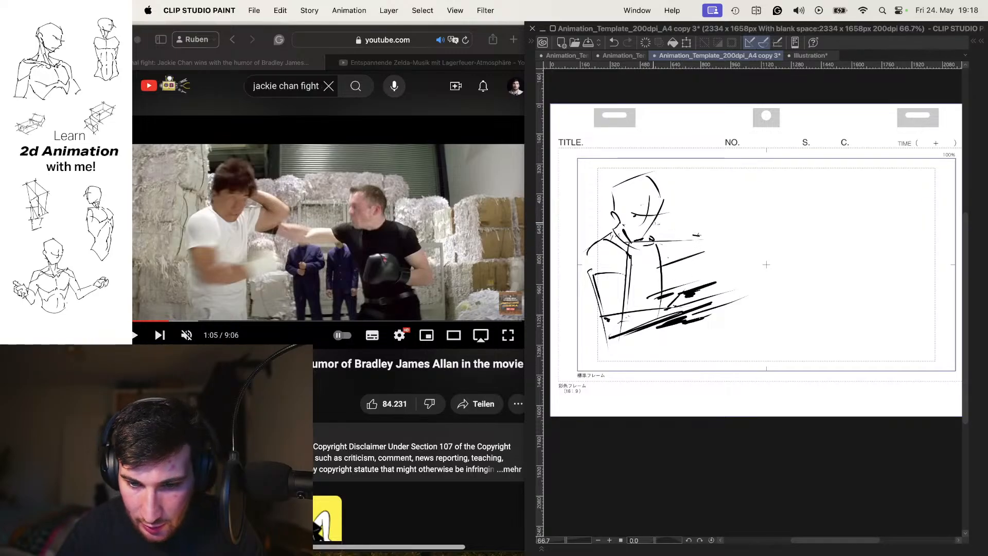
mouse_move(653, 222)
left_mouse_down()
mouse_move(694, 235)
mouse_move(670, 240)
mouse_move(734, 233)
left_mouse_up()
key("super+z")
key("super+z")
key("super+z")
key("super+z")
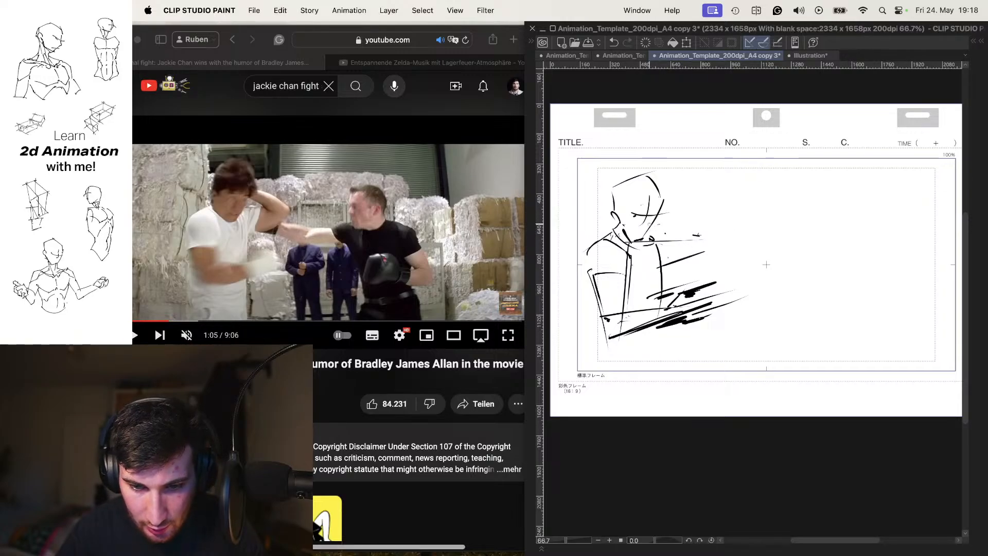
mouse_move(651, 223)
left_mouse_down()
mouse_move(681, 244)
mouse_move(699, 235)
mouse_move(733, 244)
left_mouse_up()
left_click_drag(715, 244, 662, 293)
key("o")
key("o")
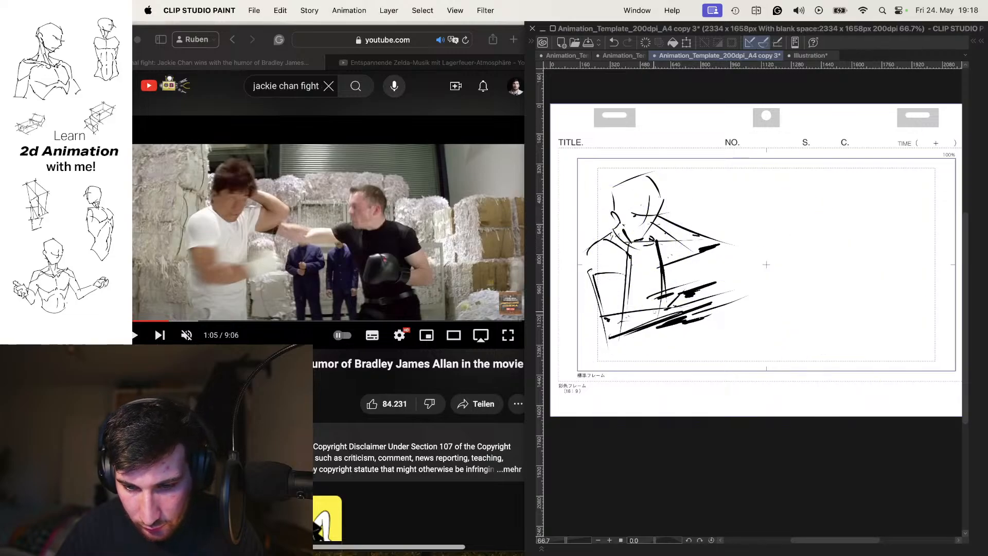
key("super+z")
left_click_drag(656, 244, 663, 275)
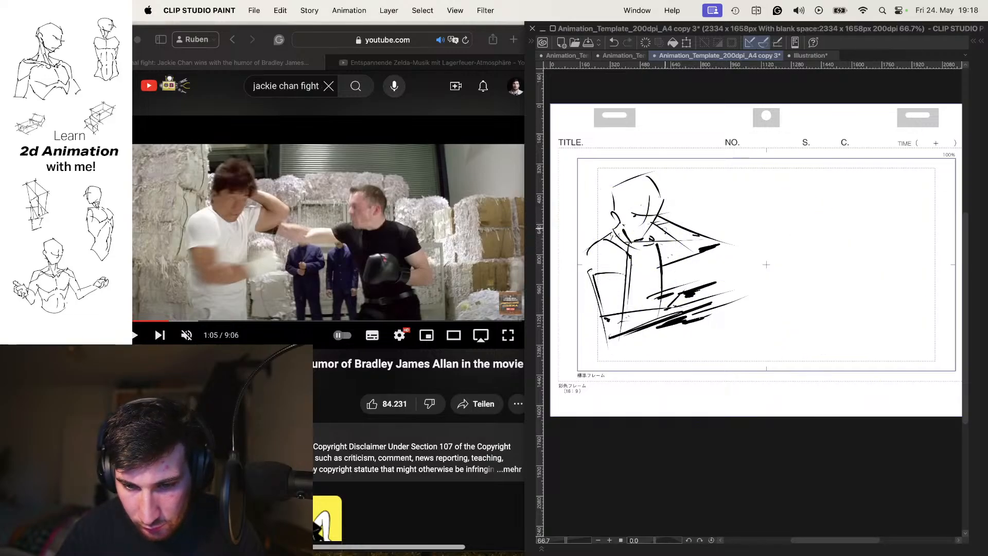
left_click_drag(679, 239, 701, 236)
key("Left")
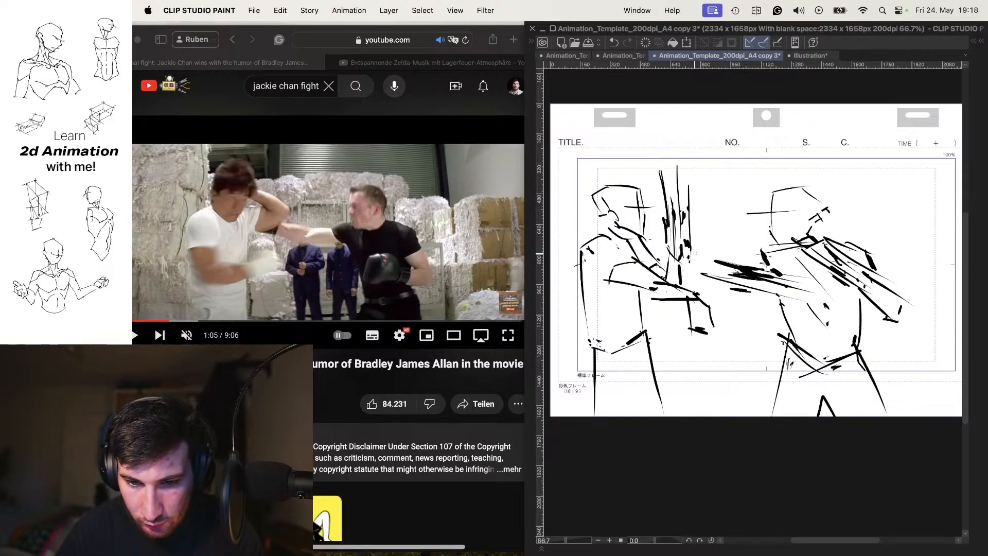
key("Right")
key("Right")
key("Right")
key("Right")
key("Right")
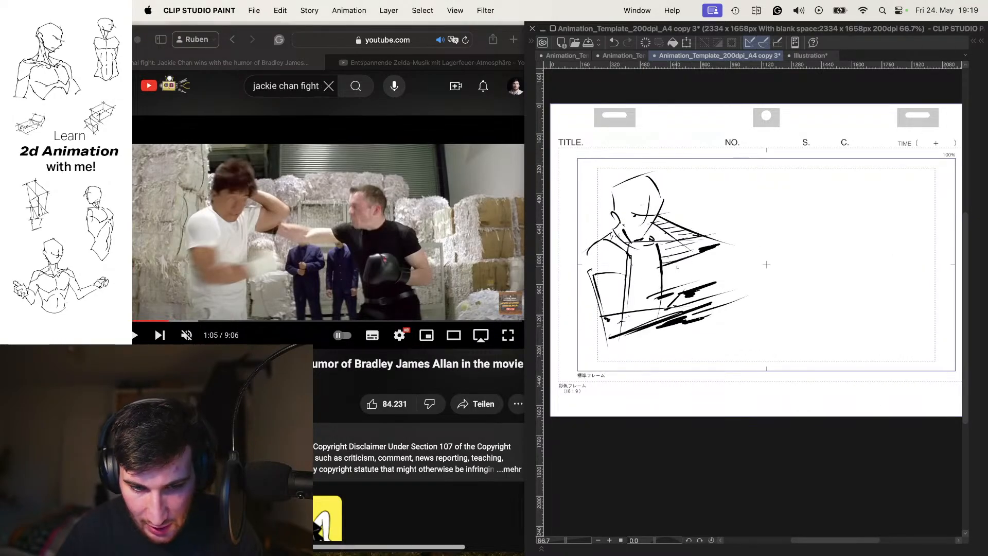
Step: Sketch the left figure's lower torso, hip line and both upper legs running down to the page edge
left_click_drag(654, 370, 601, 359)
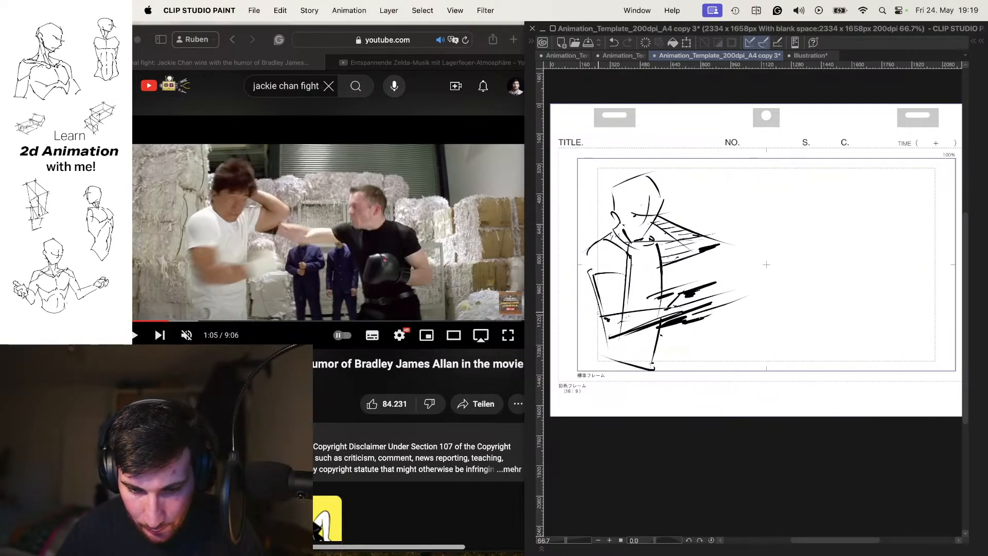
mouse_move(595, 297)
left_mouse_down()
mouse_move(589, 363)
mouse_move(649, 380)
left_mouse_up()
left_click_drag(651, 365, 659, 379)
left_click_drag(646, 416, 649, 379)
left_click_drag(593, 350, 558, 416)
key("super+z")
left_click_drag(593, 298, 563, 411)
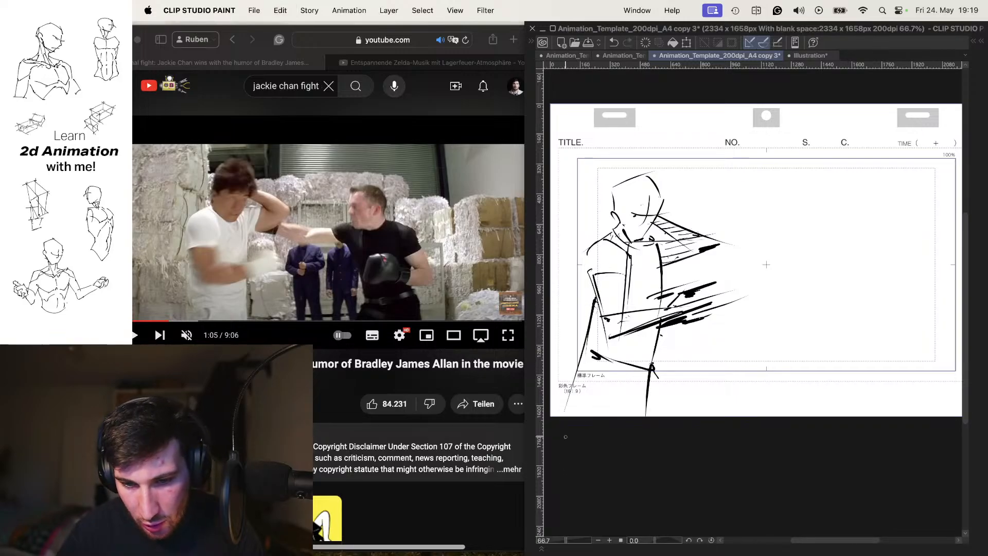
Step: Flip through the earlier fight poses and back to the current drawing to examine how the left figure's movement reads
key("comma")
key("comma")
key("comma")
key("comma")
key("comma")
key("comma")
key("period")
key("period")
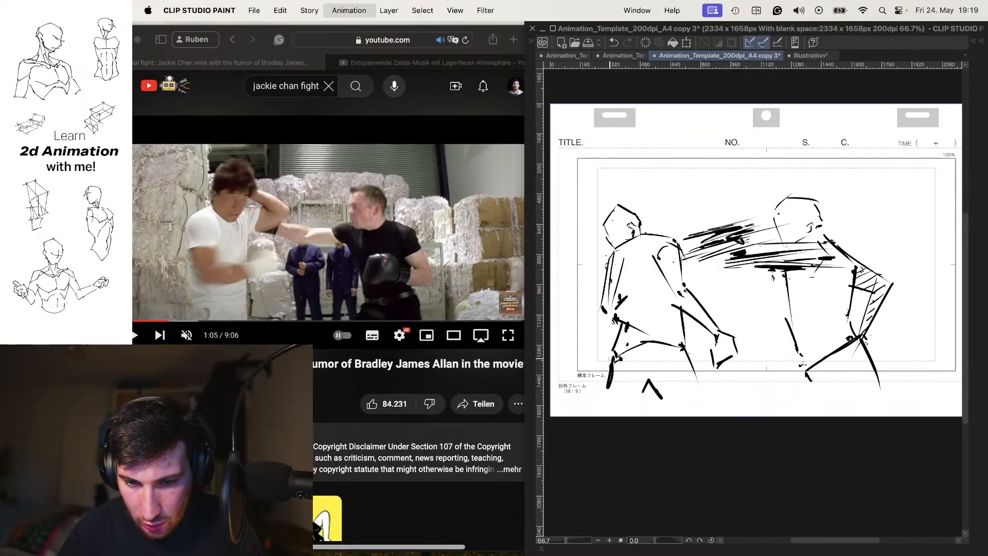
key("comma")
key("comma")
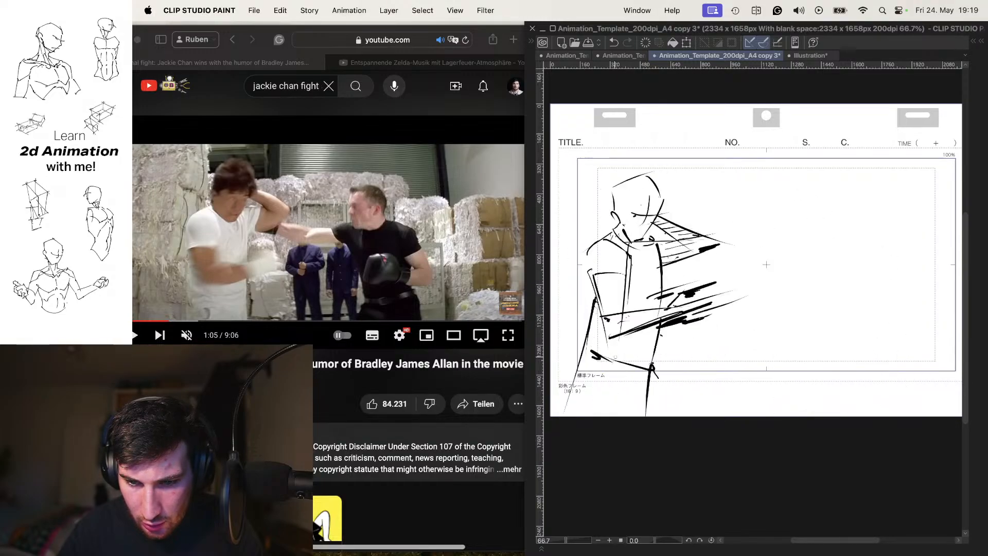
key("space")
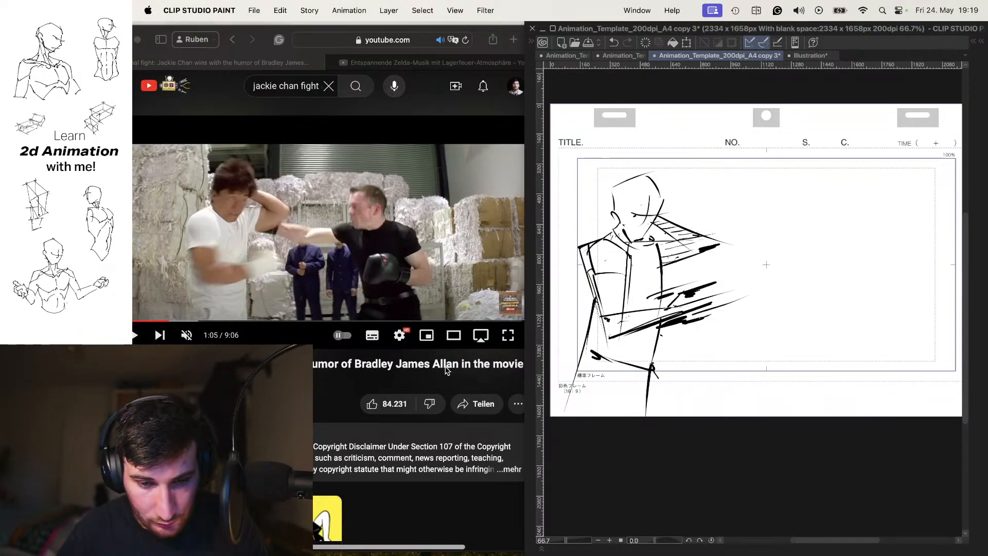
Step: Check the reference punch pose and sketch the right figure's head with its jaw, facial marks and collar line beside the left figure
left_click(448, 371)
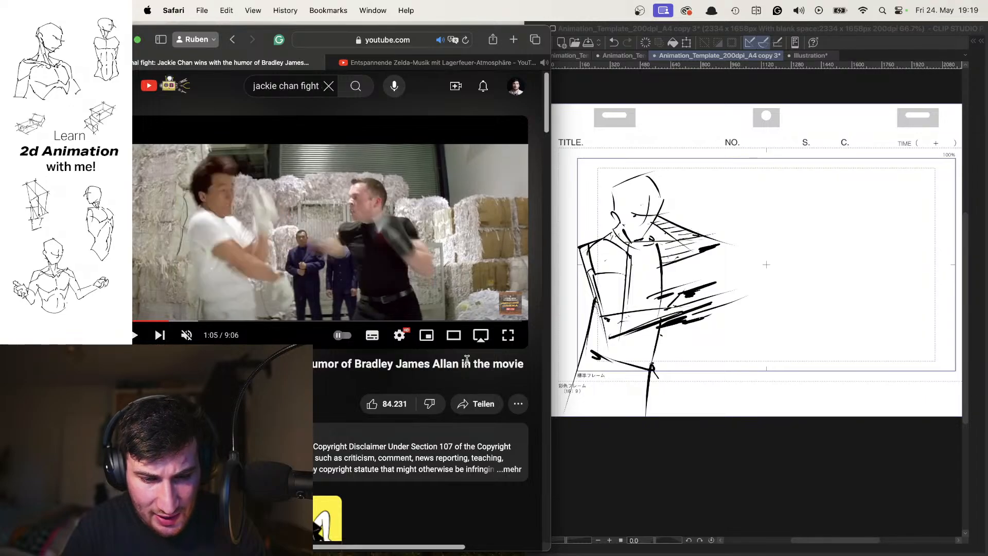
left_click(751, 218)
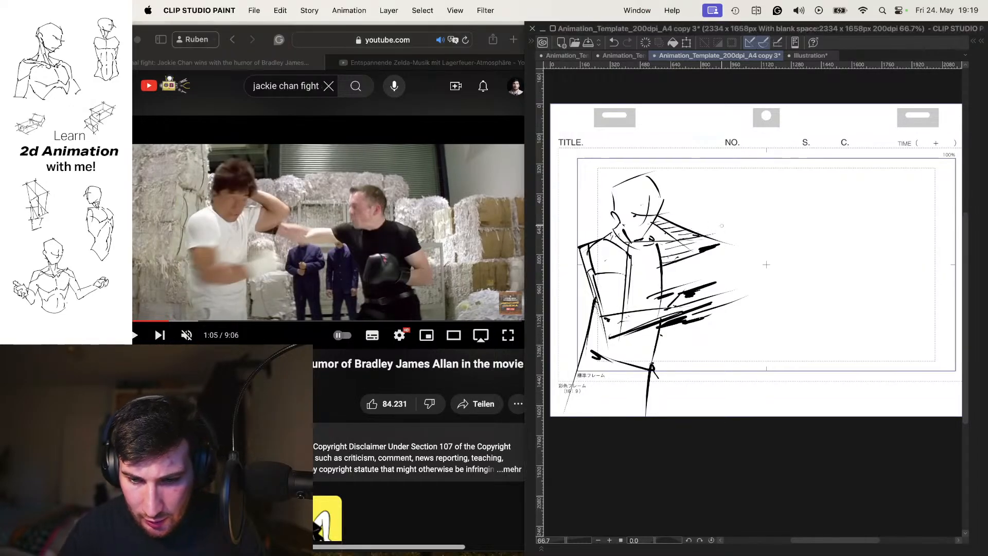
key("o")
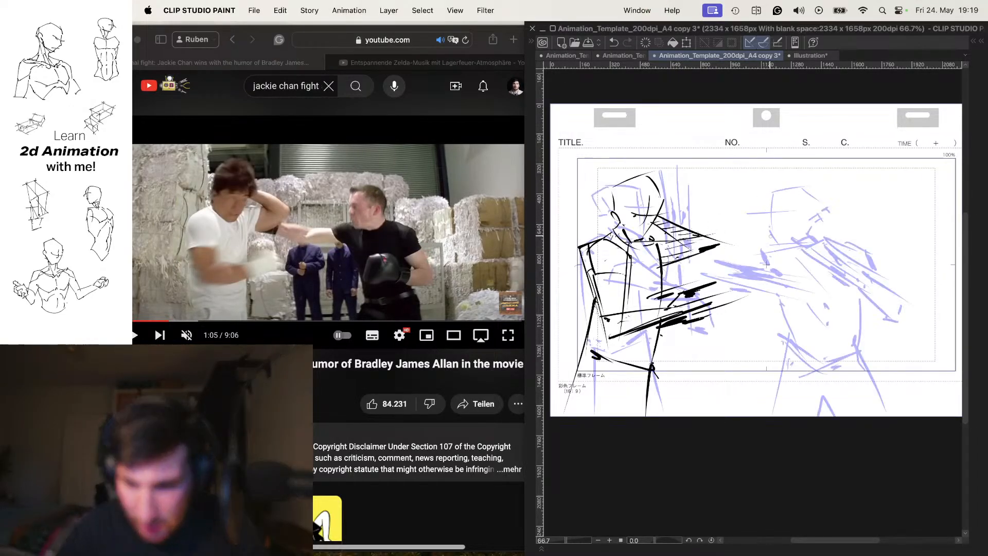
mouse_move(770, 207)
left_mouse_down()
mouse_move(772, 238)
mouse_move(786, 195)
mouse_move(801, 196)
left_mouse_up()
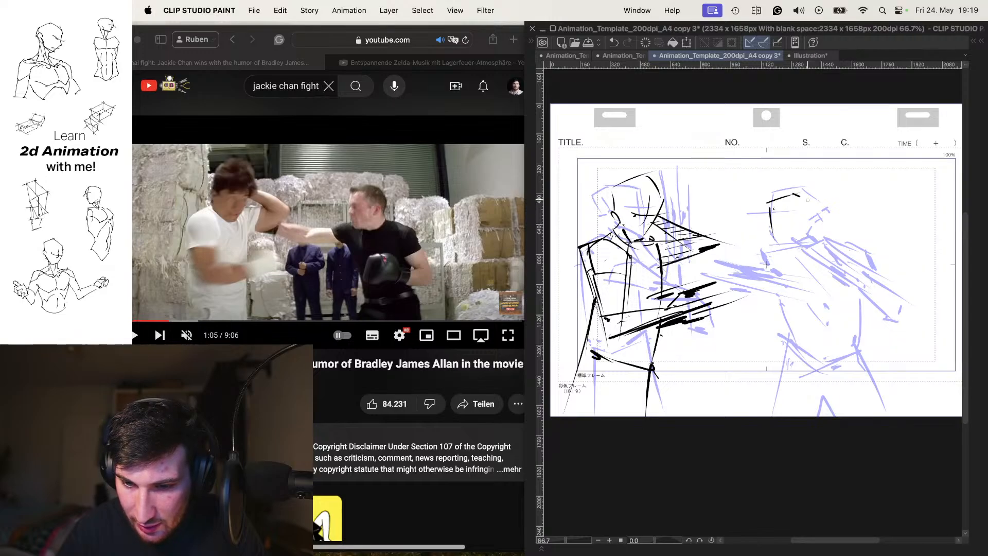
mouse_move(773, 235)
left_mouse_down()
mouse_move(794, 242)
mouse_move(818, 223)
left_mouse_up()
key("super+z")
key("o")
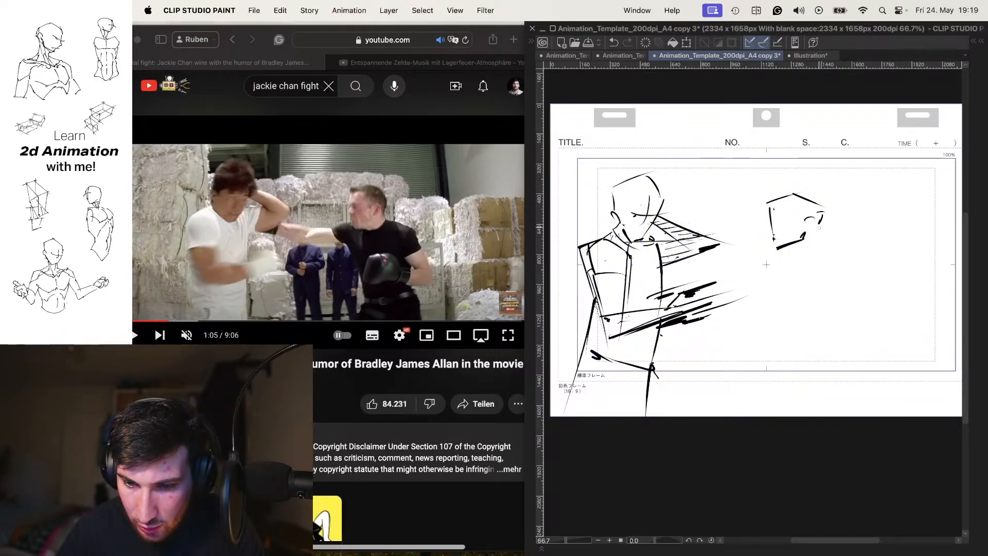
key("o")
key("o")
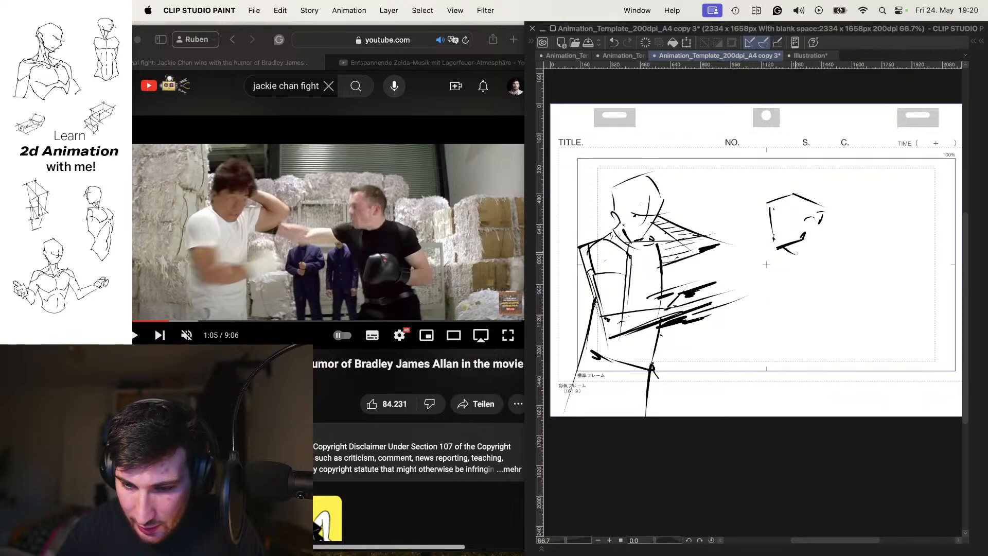
key("o")
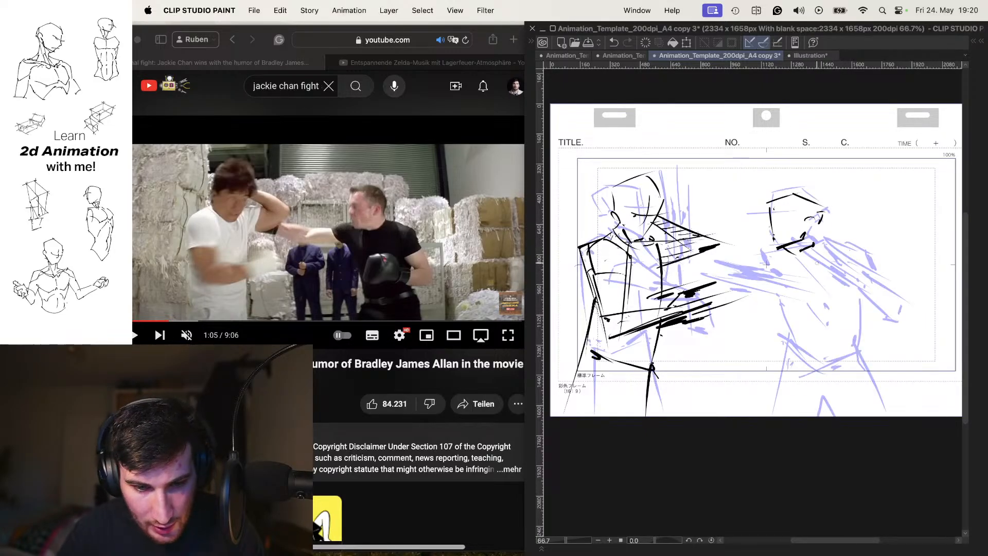
Step: Sketch the right figure's shoulder and pulled-back bent arm with the forearm reaching toward the torso, redoing the failed strokes
mouse_move(814, 238)
left_mouse_down()
mouse_move(859, 262)
mouse_move(868, 291)
mouse_move(845, 293)
left_mouse_up()
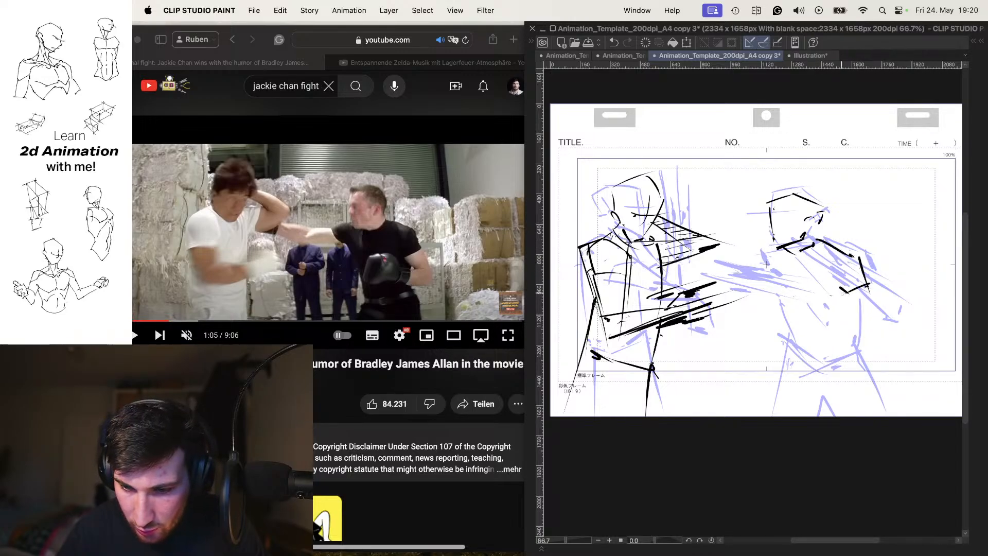
left_click_drag(844, 256, 884, 318)
key("super+z")
left_click_drag(864, 275, 892, 315)
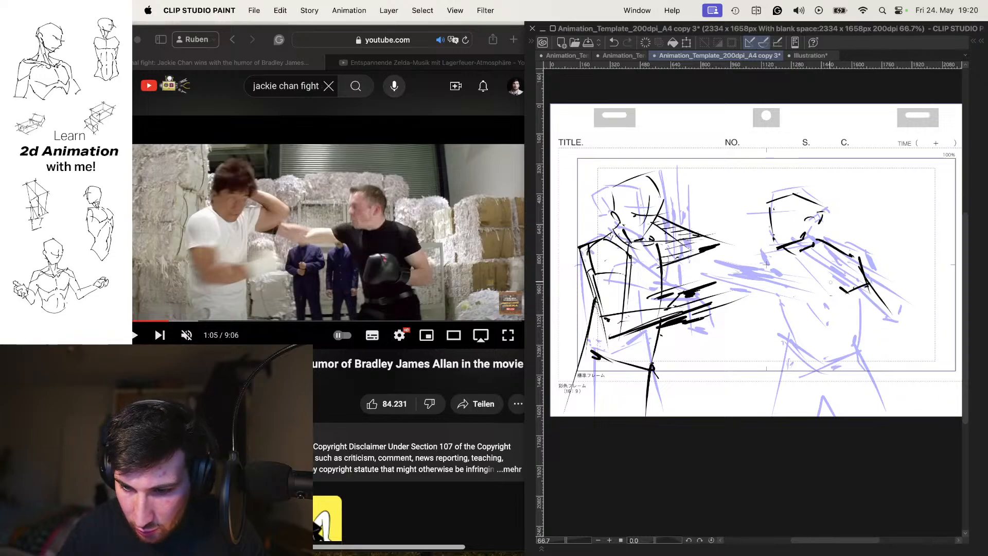
left_click_drag(830, 282, 873, 313)
mouse_move(811, 304)
left_mouse_down()
mouse_move(884, 307)
mouse_move(883, 319)
mouse_move(848, 317)
mouse_move(881, 325)
left_mouse_up()
key("super+z")
left_click_drag(880, 320, 877, 321)
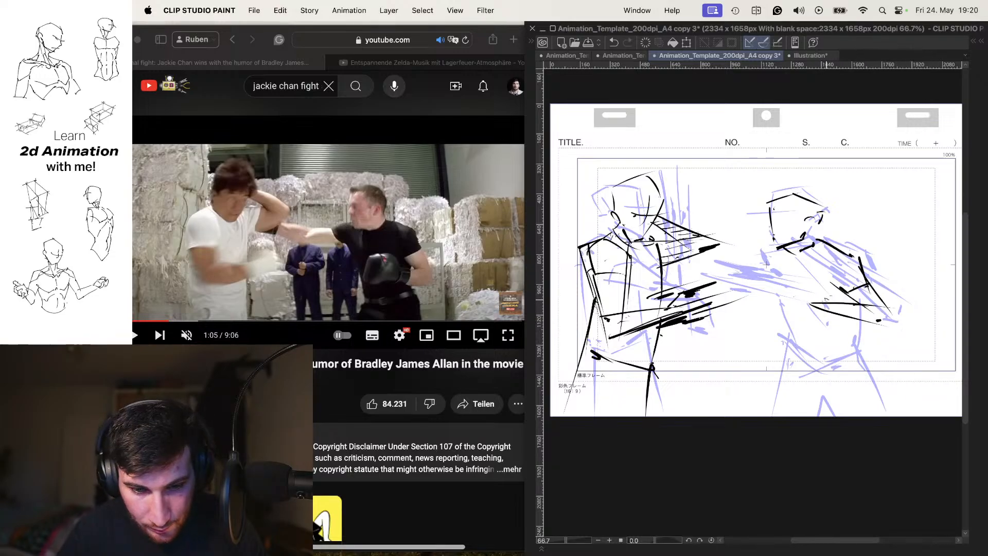
Step: Sketch the right figure's gloved fist in front of the torso, redo its unwanted strokes, and compare with the neighbouring pose
mouse_move(810, 281)
left_mouse_down()
mouse_move(827, 301)
mouse_move(786, 285)
mouse_move(818, 323)
left_mouse_up()
key("super+z")
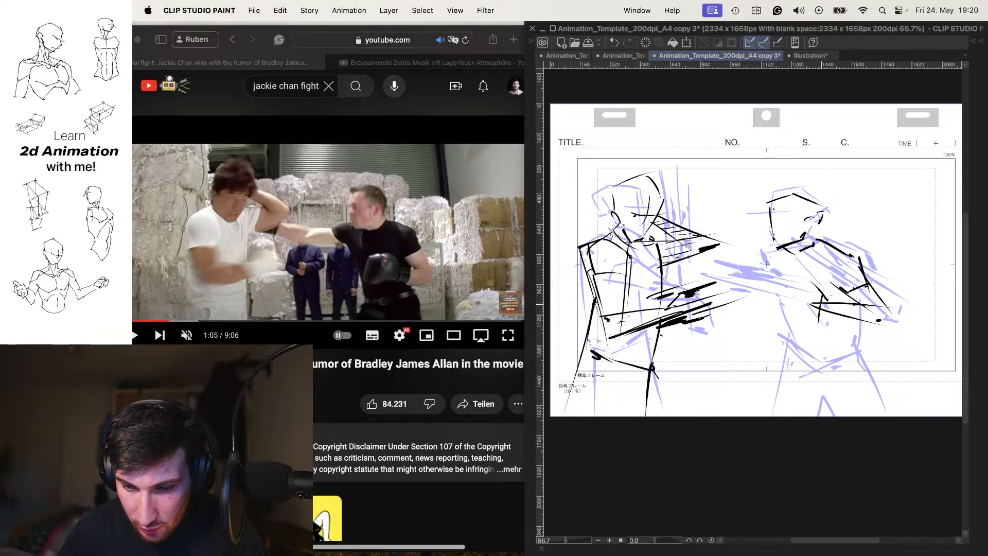
key("super+z")
key("super+z")
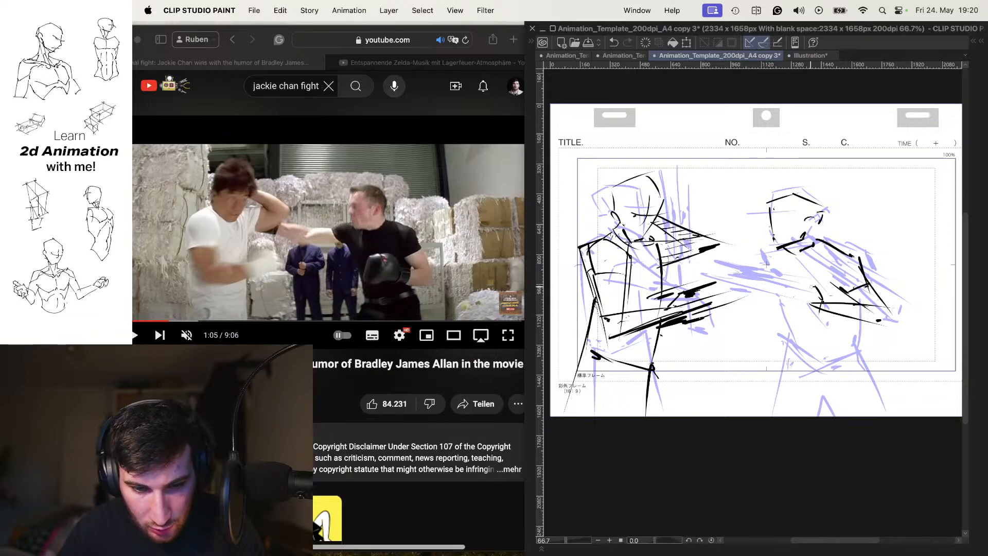
mouse_move(813, 287)
left_mouse_down()
mouse_move(789, 282)
mouse_move(779, 294)
left_mouse_up()
mouse_move(779, 292)
left_mouse_down()
mouse_move(799, 328)
mouse_move(818, 316)
left_mouse_up()
key("o")
key("o")
key("o")
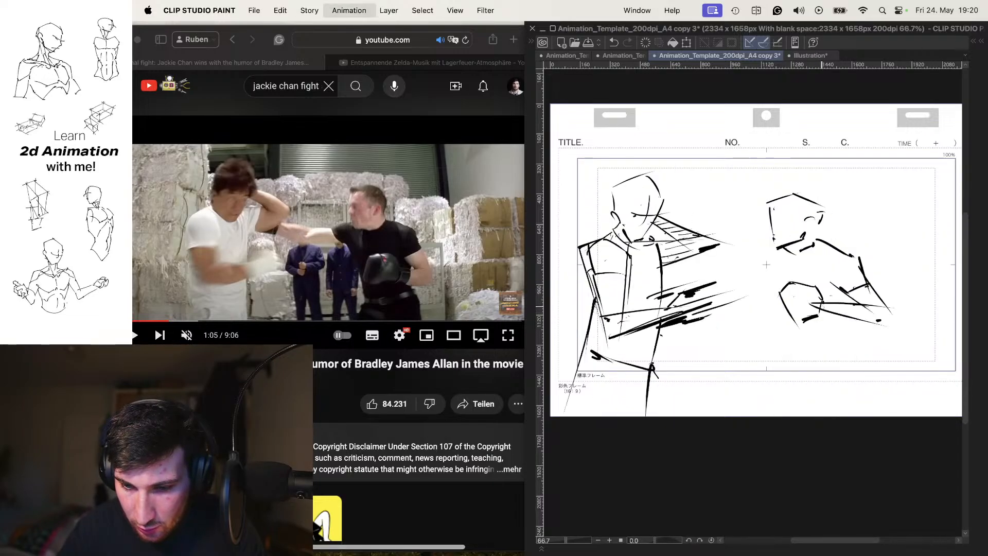
key("comma")
key("period")
key("comma")
key("period")
key("comma")
key("period")
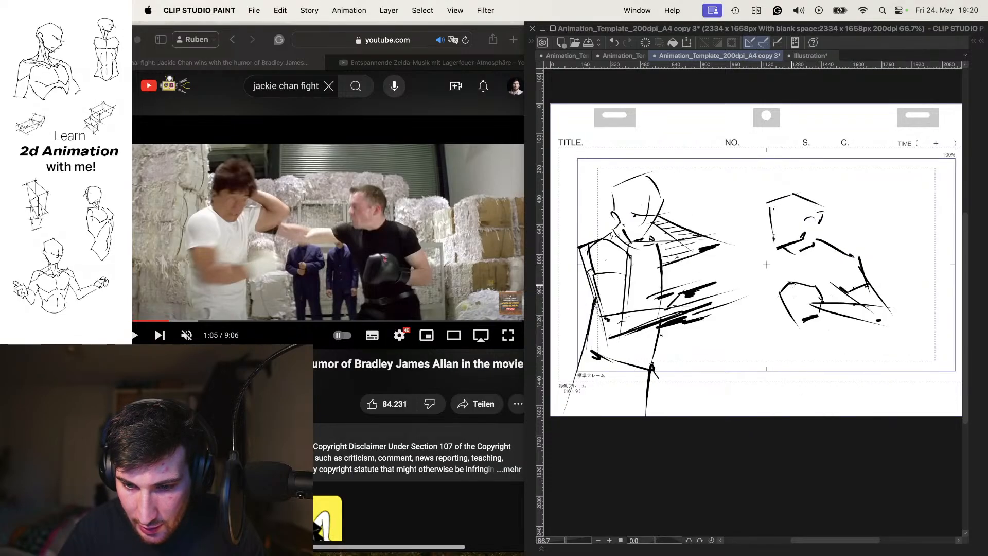
Step: Sketch the right figure's outstretched punching arm from the shoulder to the left figure's raised arm, redoing the failed strokes
mouse_move(775, 249)
left_mouse_down()
mouse_move(740, 257)
mouse_move(773, 279)
left_mouse_up()
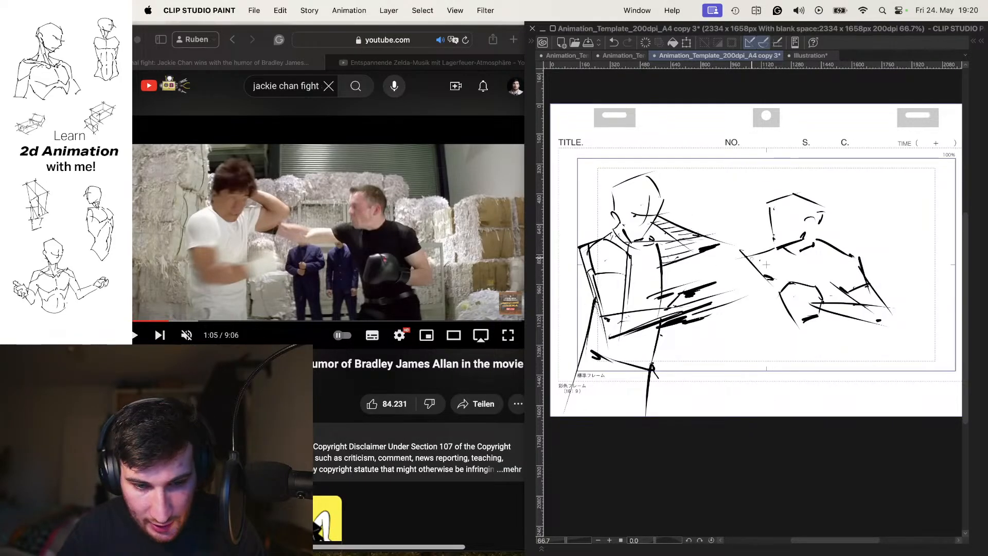
mouse_move(690, 252)
left_mouse_down()
mouse_move(793, 267)
mouse_move(783, 285)
mouse_move(749, 253)
mouse_move(800, 258)
mouse_move(752, 278)
mouse_move(777, 280)
left_mouse_up()
key("super+z")
key("super+z")
key("super+z")
key("super+z")
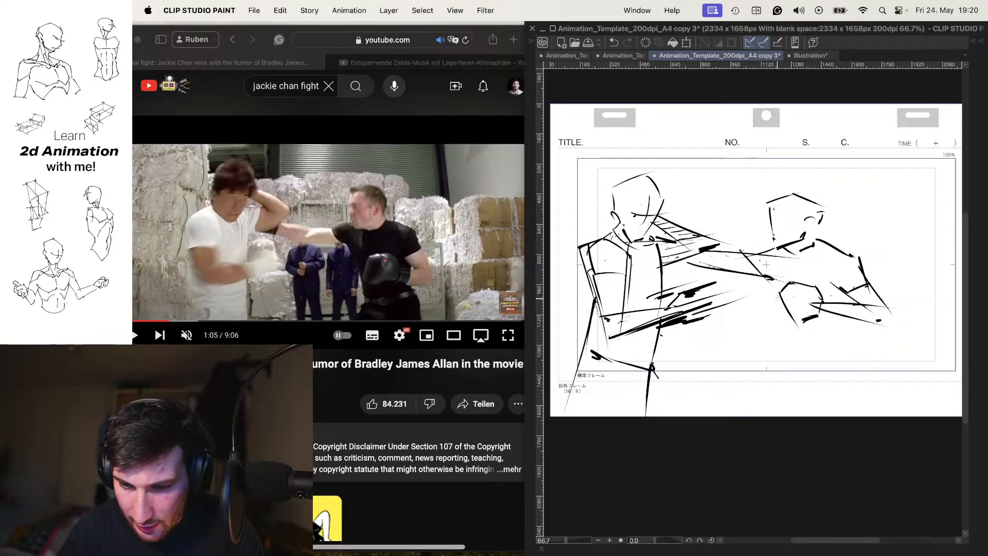
Step: Sketch the right figure's torso sides, tilted hip line and both upper legs running down to the page edge
mouse_move(769, 298)
left_mouse_down()
mouse_move(791, 349)
mouse_move(839, 328)
left_mouse_up()
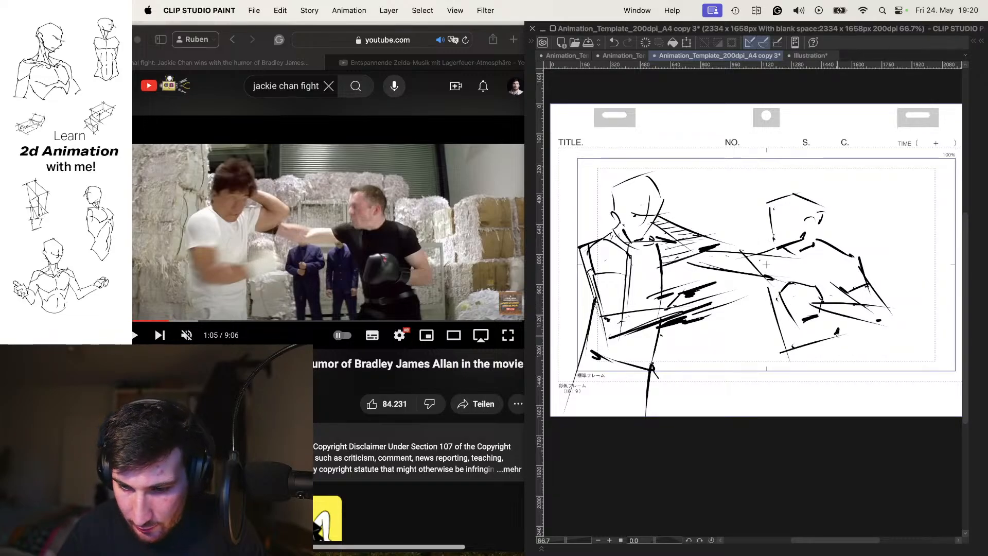
left_click_drag(838, 279, 842, 342)
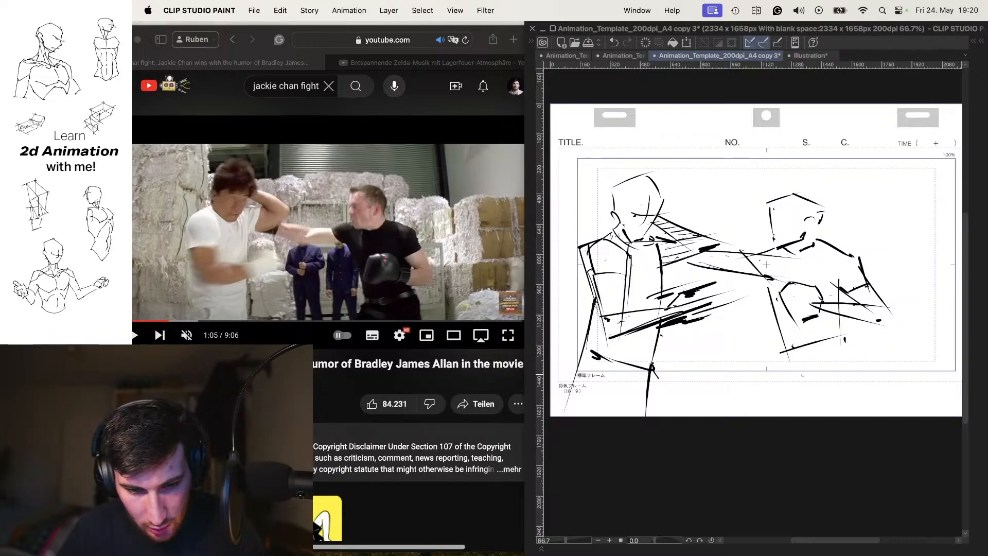
left_click_drag(780, 347, 765, 410)
left_click_drag(844, 347, 863, 414)
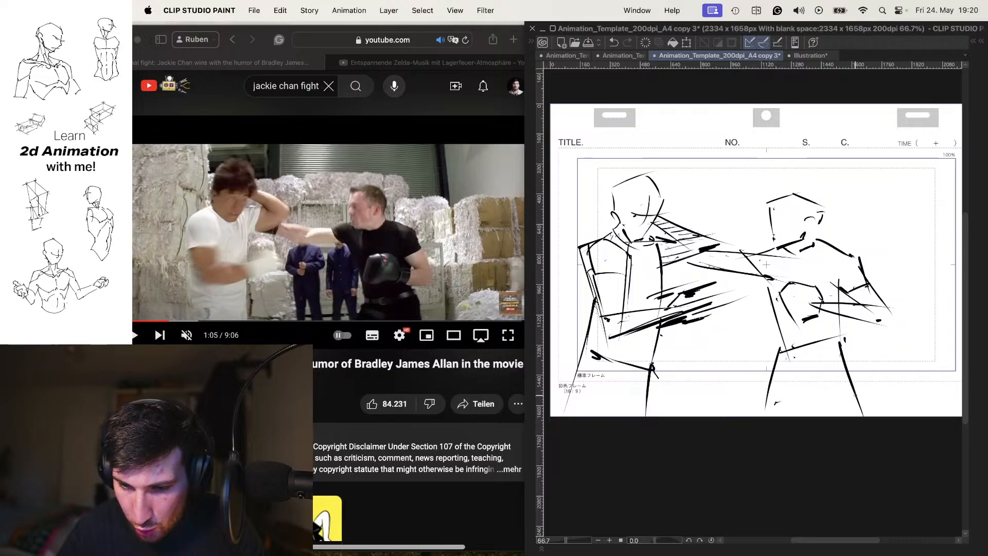
Step: Flip through all the fight drawings to examine how the finished punch pose connects with the earlier ones
key("Left")
key("Right")
key("Right")
key("Right")
key("Right")
key("Right")
key("Right")
key("Right")
key("Right")
key("Right")
key("Right")
key("Right")
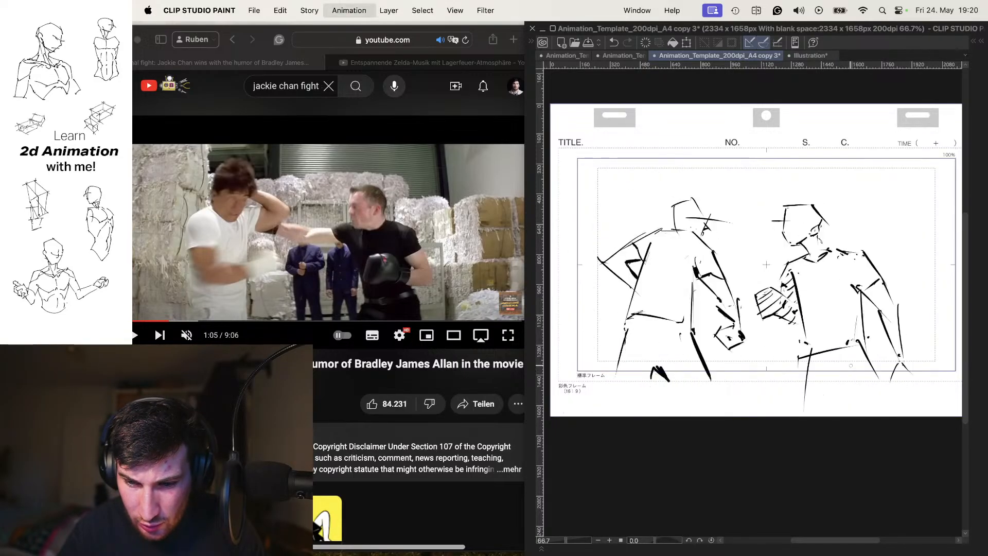
key("Right")
key("Right")
key("Right")
key("Right")
key("Right")
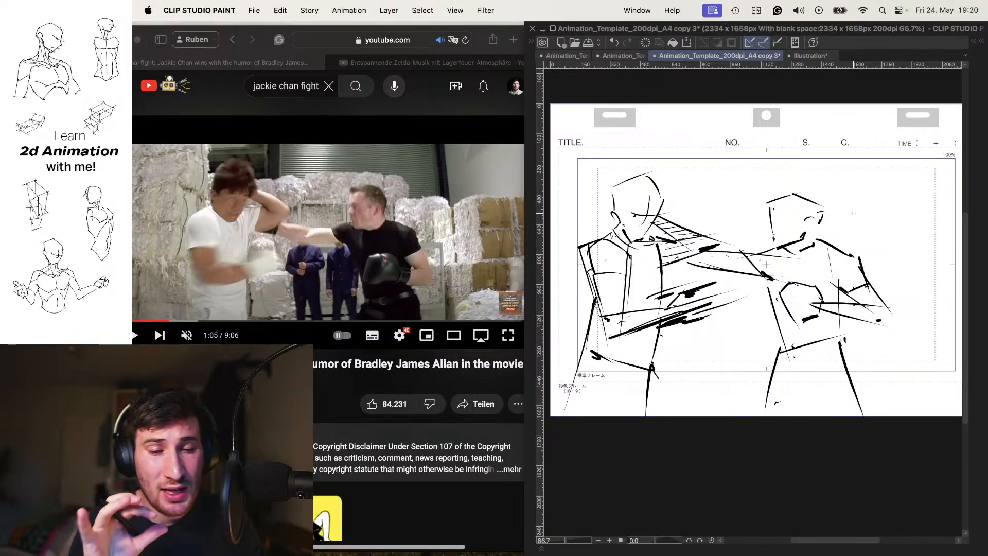
key("Right")
key("Right")
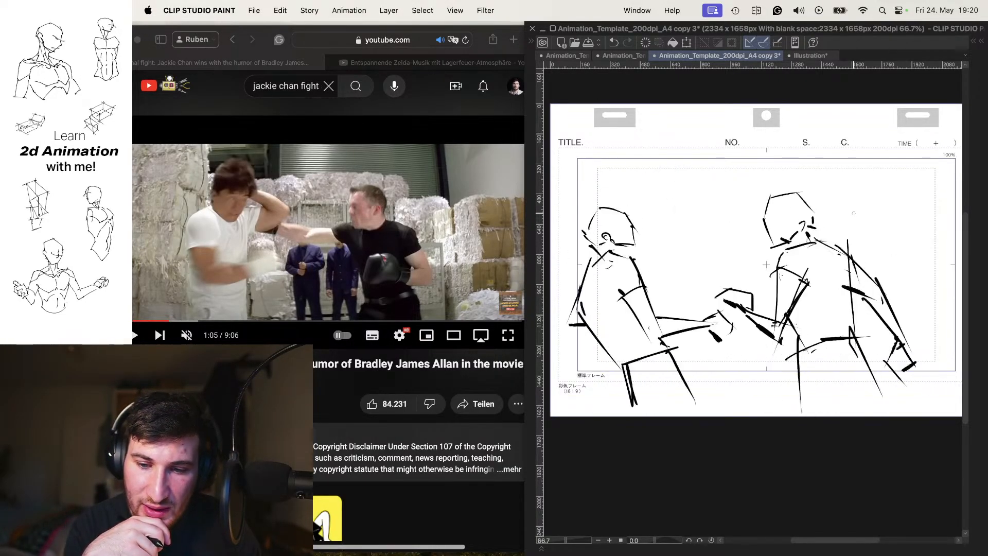
Step: Play back the rough animation and step through its poses repeatedly to judge the timing and movement of both figures
key("space")
key("Left")
key("Left")
key("Right")
key("Right")
key("Right")
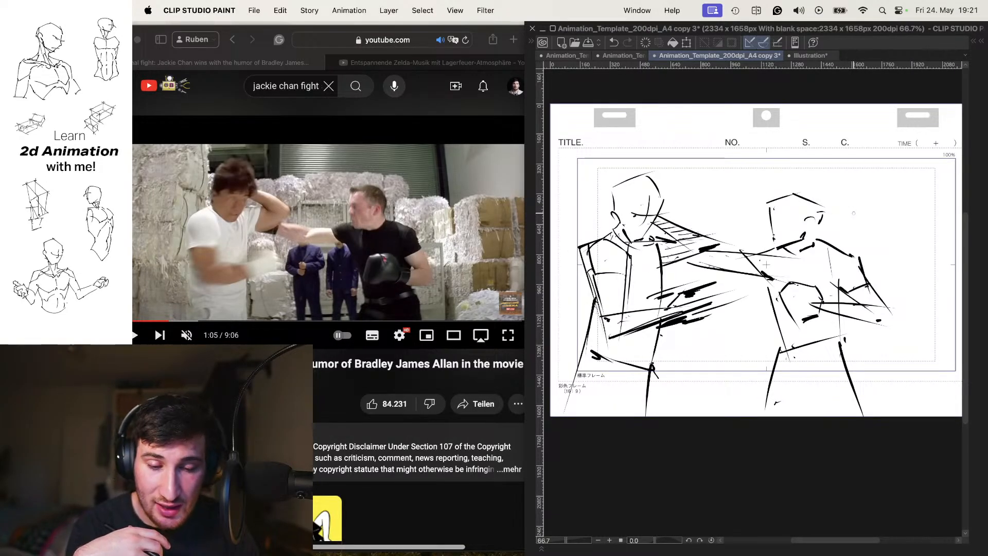
key("space")
key("space")
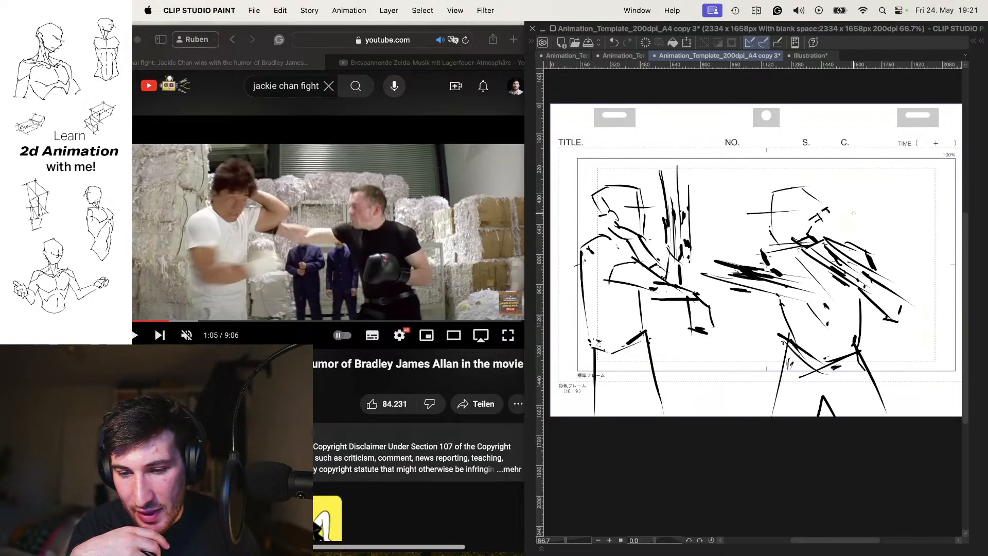
key("Right")
key("Right")
key("Right")
key("Right")
key("Right")
key("Right")
key("Right")
key("Right")
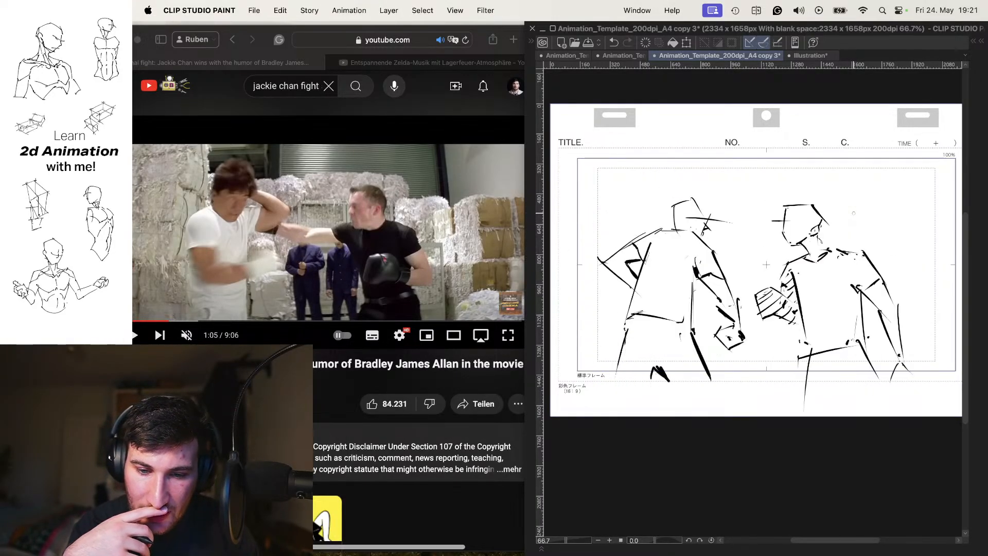
key("Right")
key("Right")
key("Right")
key("Right")
key("Right")
key("Right")
key("Right")
key("Right")
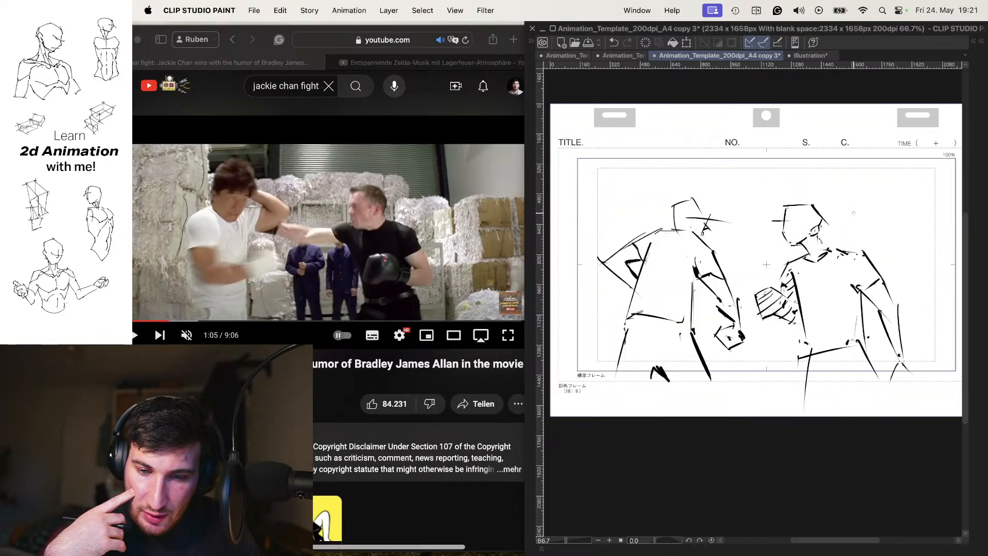
key("space")
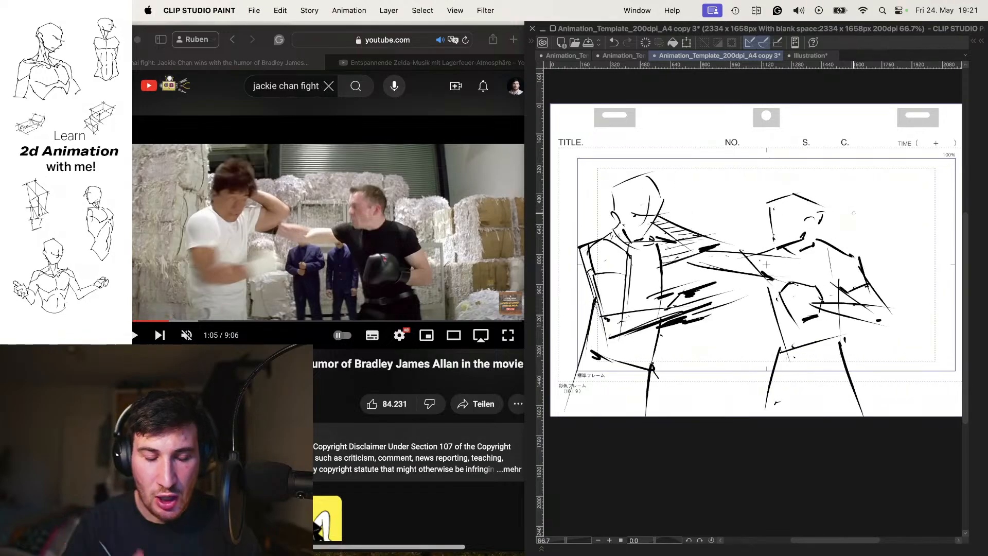
Step: Advance the reference video in Safari to the right fighter's forward lean, and add a blank frame for the next pose in Clip Studio Paint
left_click(430, 358)
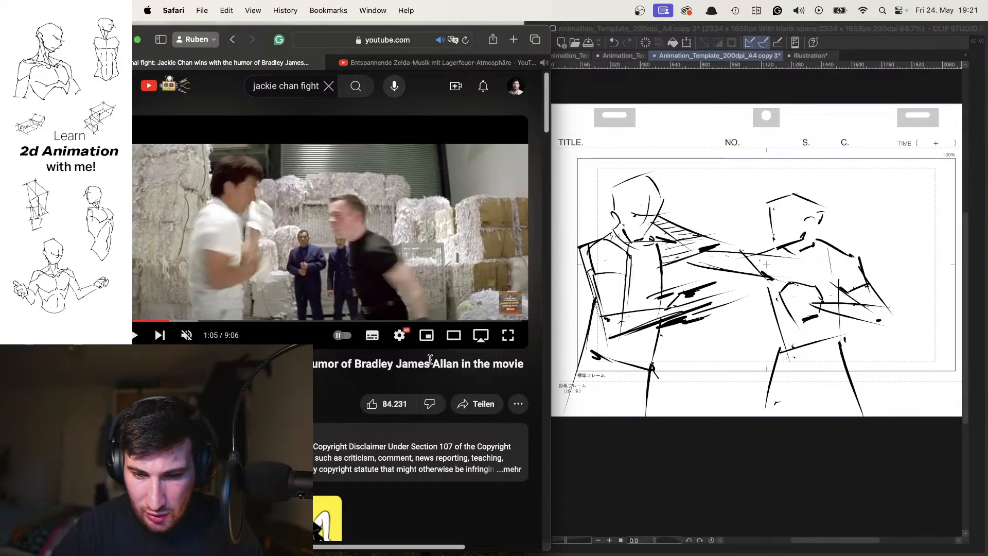
left_click(734, 216)
key("n")
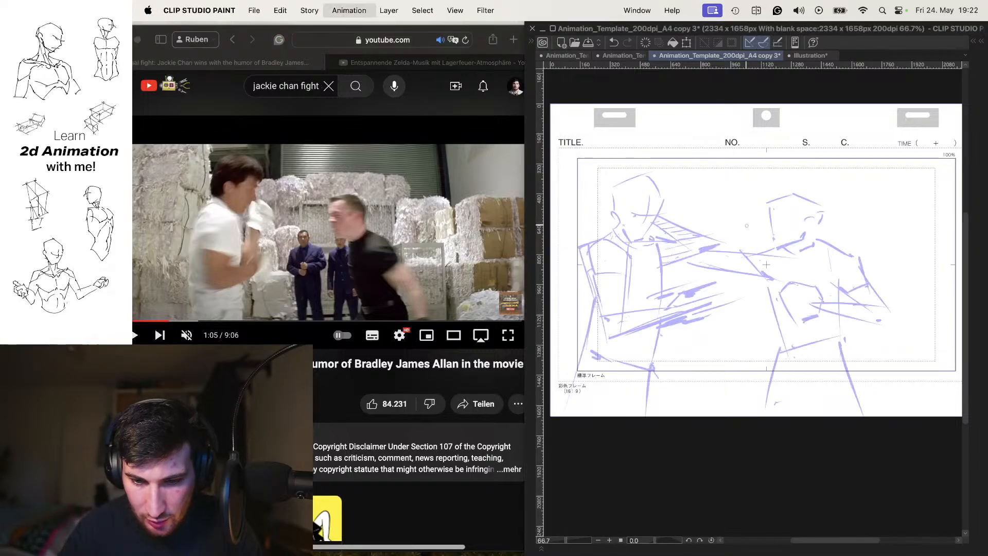
left_click_drag(718, 254, 723, 259)
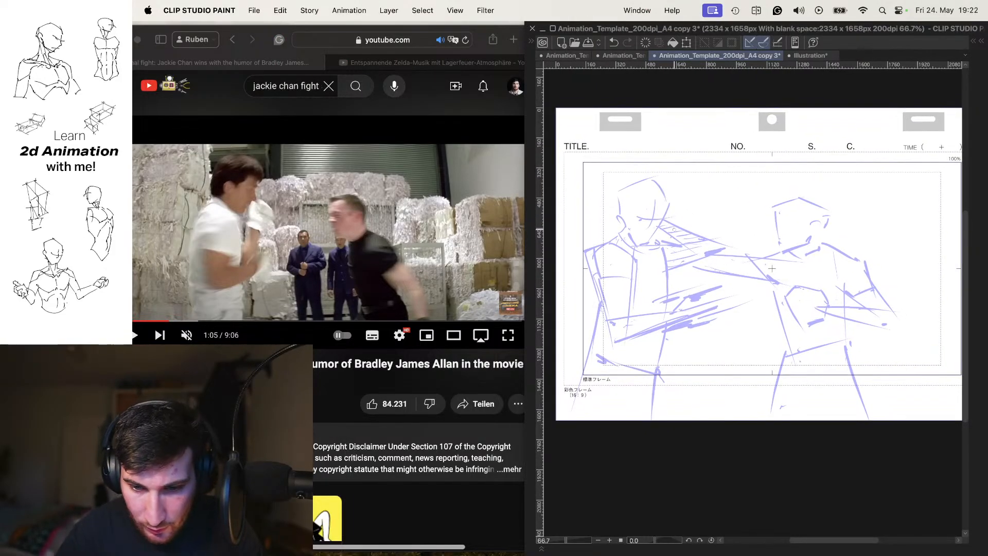
left_click(486, 379)
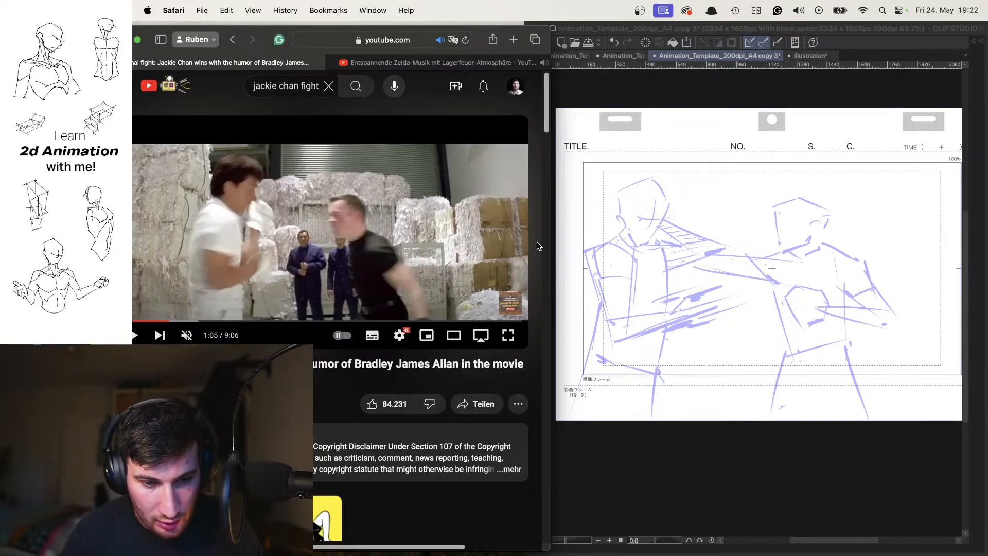
left_click(601, 200)
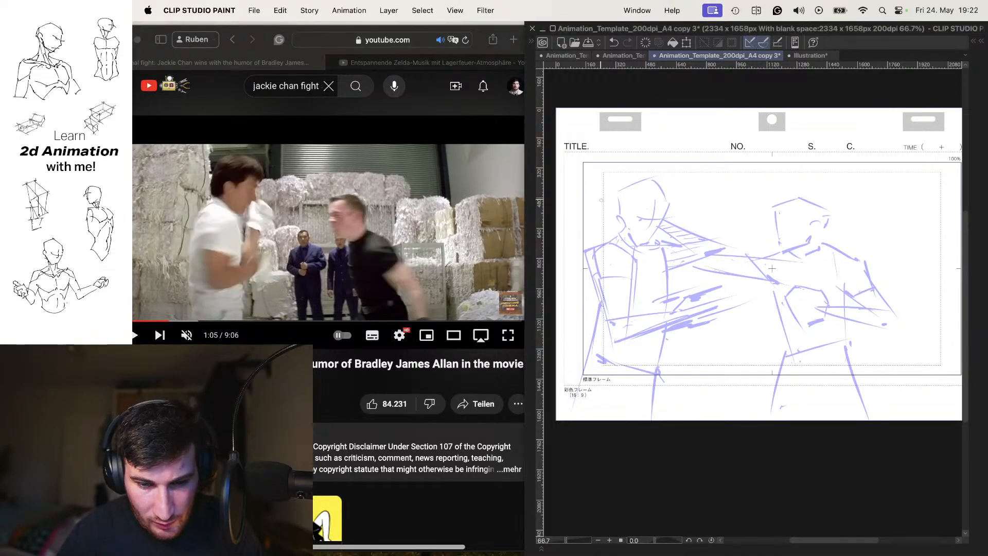
Step: Sketch the left figure's head with its ear, jaw and neck over the previous pose, redoing the failed strokes
mouse_move(678, 187)
left_mouse_down()
mouse_move(668, 229)
mouse_move(637, 223)
mouse_move(631, 190)
mouse_move(640, 210)
mouse_move(615, 200)
mouse_move(628, 182)
mouse_move(667, 183)
left_mouse_up()
key("super+z")
key("super+z")
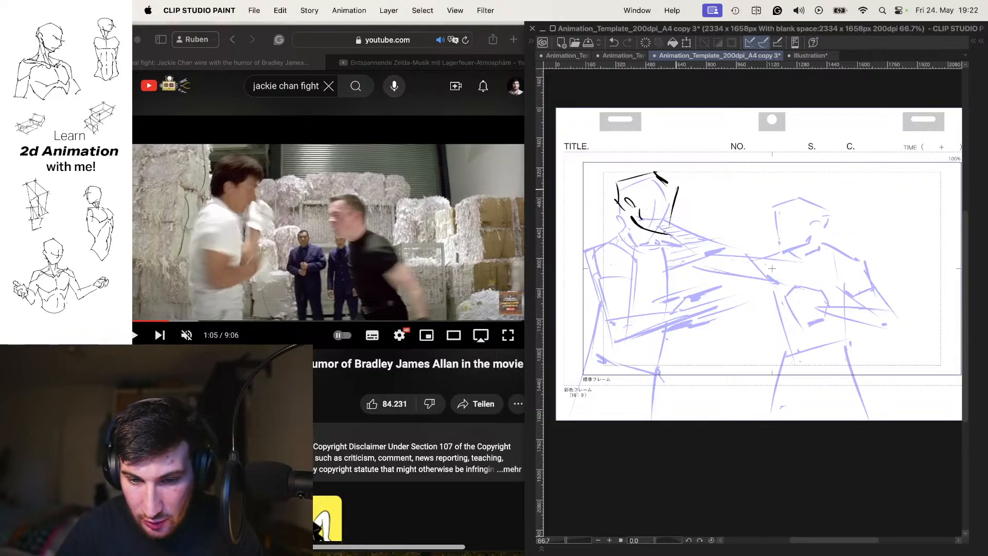
left_click_drag(622, 218, 628, 235)
mouse_move(646, 231)
left_mouse_down()
mouse_move(671, 247)
mouse_move(602, 243)
mouse_move(659, 248)
left_mouse_up()
Step: Sketch the left figure's shoulder line, sleeve and upper arm below the neck, redoing the failed strokes
key("o")
mouse_move(657, 244)
left_mouse_down()
mouse_move(661, 268)
mouse_move(625, 274)
mouse_move(665, 277)
left_mouse_up()
key("super+z")
key("super+z")
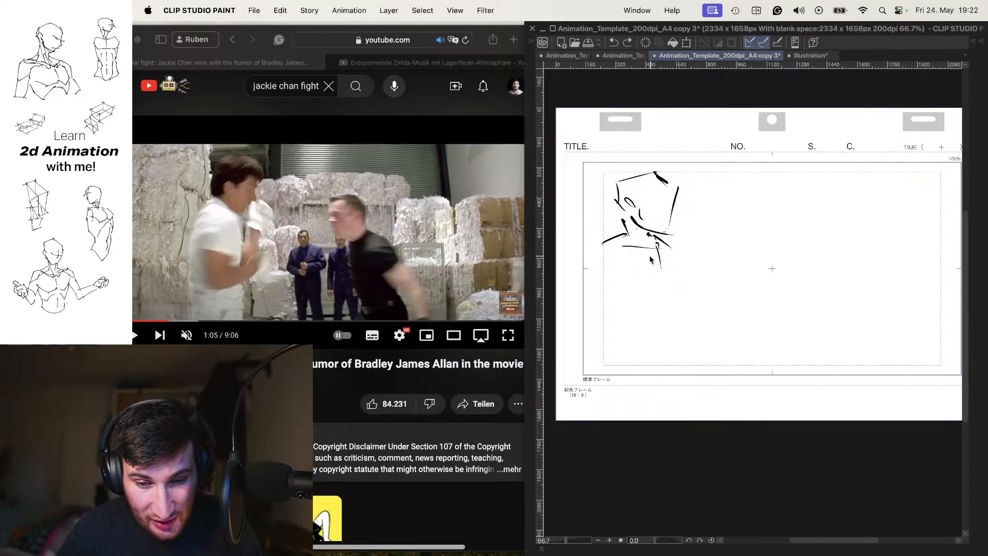
mouse_move(634, 240)
left_mouse_down()
mouse_move(621, 282)
mouse_move(658, 281)
mouse_move(647, 335)
left_mouse_up()
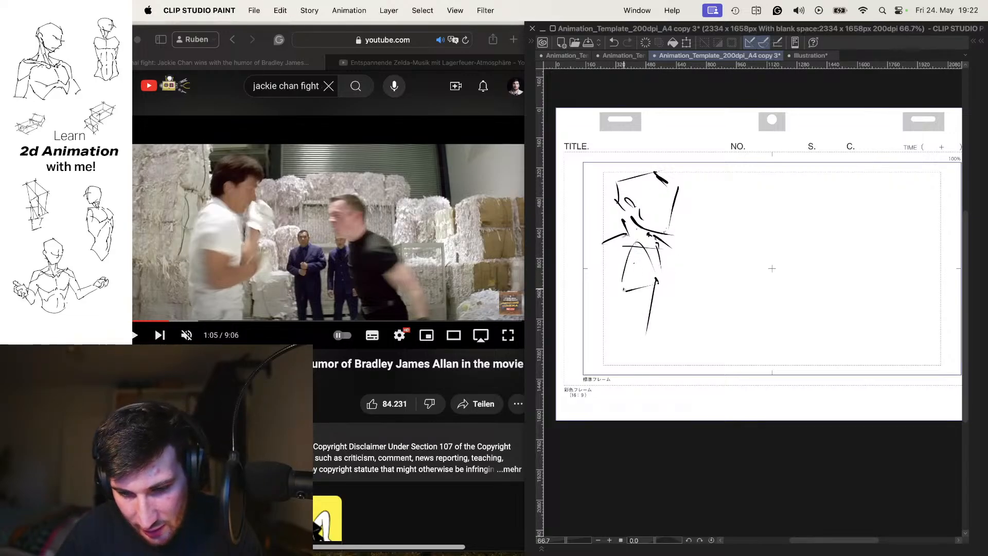
Step: Sketch the left figure's bent forearm reaching toward the opponent with its raised hand, replacing the first forearm lines
mouse_move(624, 289)
left_mouse_down()
mouse_move(623, 327)
mouse_move(742, 310)
left_mouse_up()
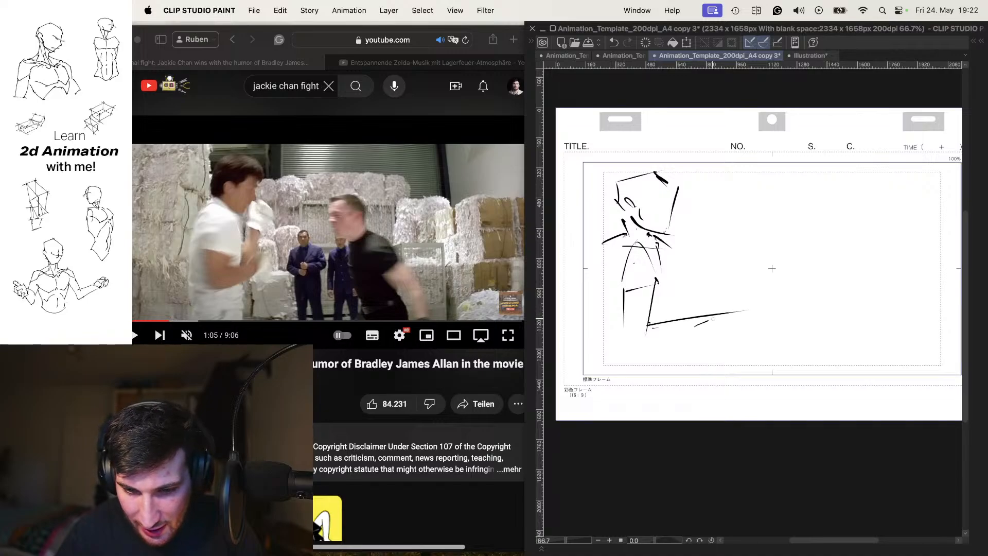
left_click_drag(661, 329, 716, 316)
key("super+z")
key("super+z")
key("super+z")
key("super+z")
mouse_move(641, 311)
left_mouse_down()
mouse_move(730, 301)
mouse_move(626, 332)
left_mouse_up()
mouse_move(693, 304)
left_mouse_down()
mouse_move(720, 283)
mouse_move(740, 308)
mouse_move(731, 306)
left_mouse_up()
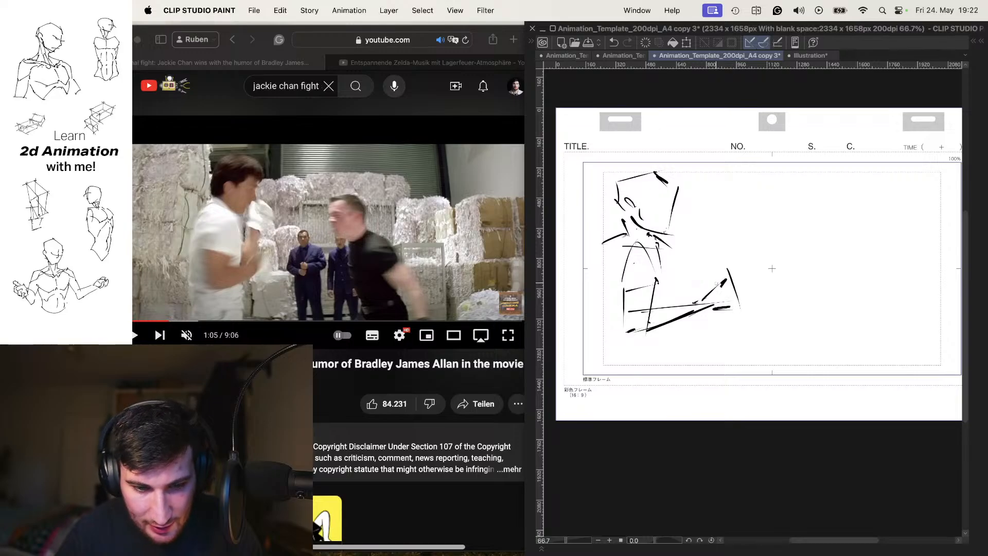
Step: Draw the left figure's chest and back contours, waist line and upper legs, and check them against the previous pose
left_click_drag(673, 242, 664, 323)
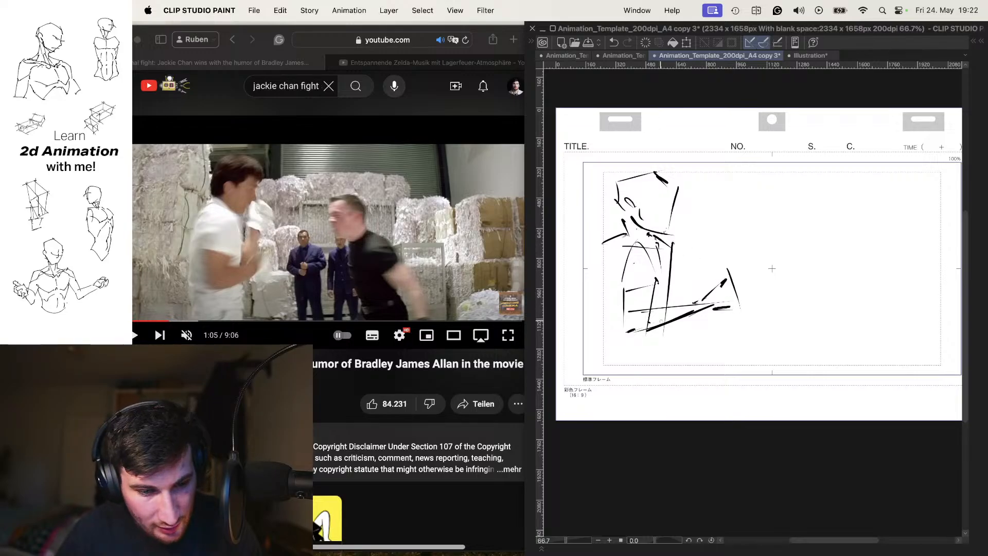
left_click_drag(610, 236, 602, 343)
key("super+z")
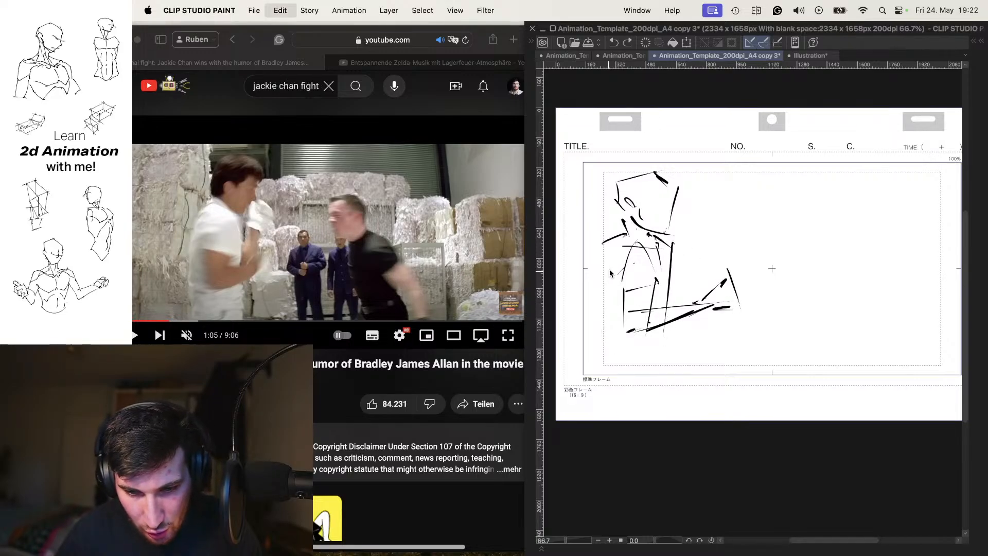
mouse_move(609, 239)
left_mouse_down()
mouse_move(599, 355)
mouse_move(668, 349)
mouse_move(658, 409)
left_mouse_up()
left_click_drag(595, 329, 582, 420)
key("o")
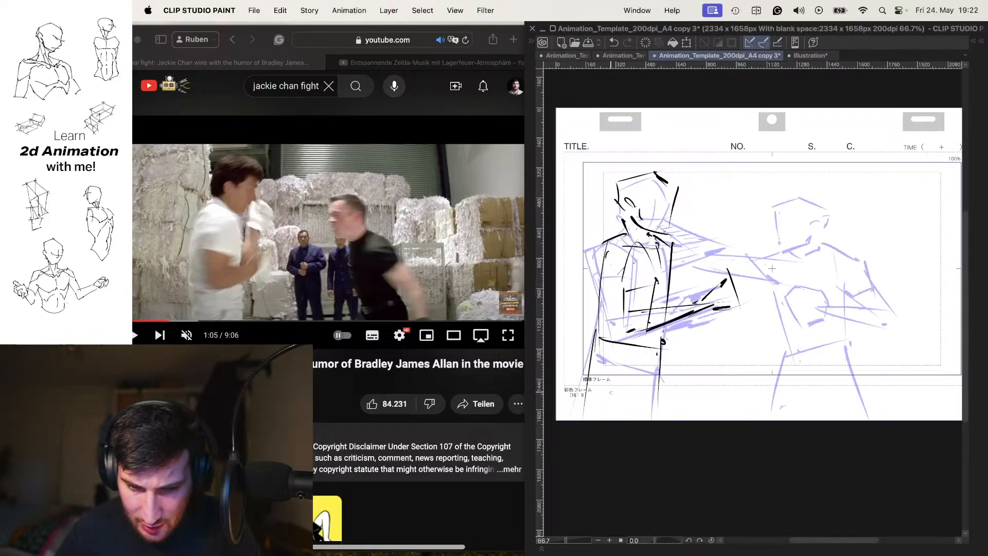
key("comma")
key("period")
key("space")
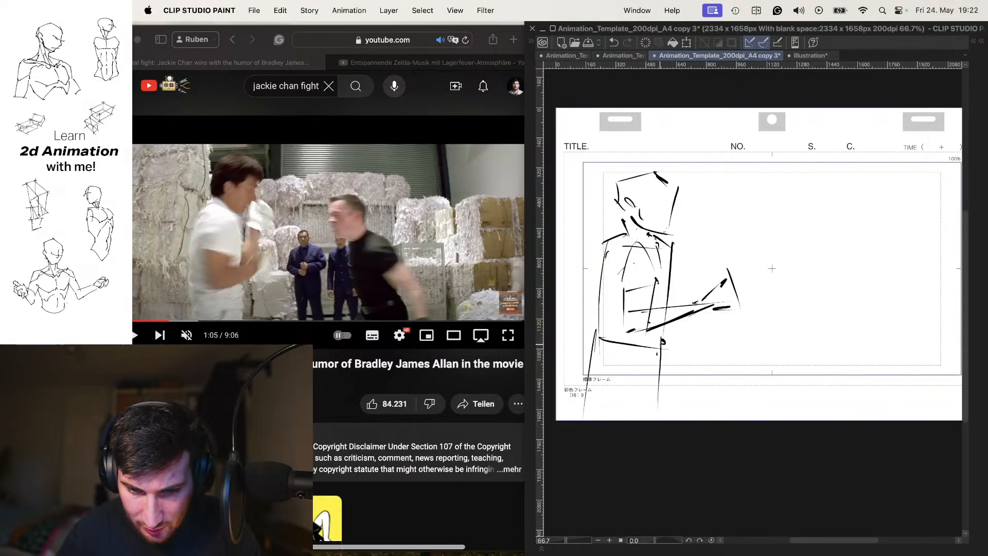
Step: Draw the left figure's second forearm raised in front of the chest with its fist, and shade both with hatching
mouse_move(676, 261)
left_mouse_down()
mouse_move(670, 280)
mouse_move(686, 295)
left_mouse_up()
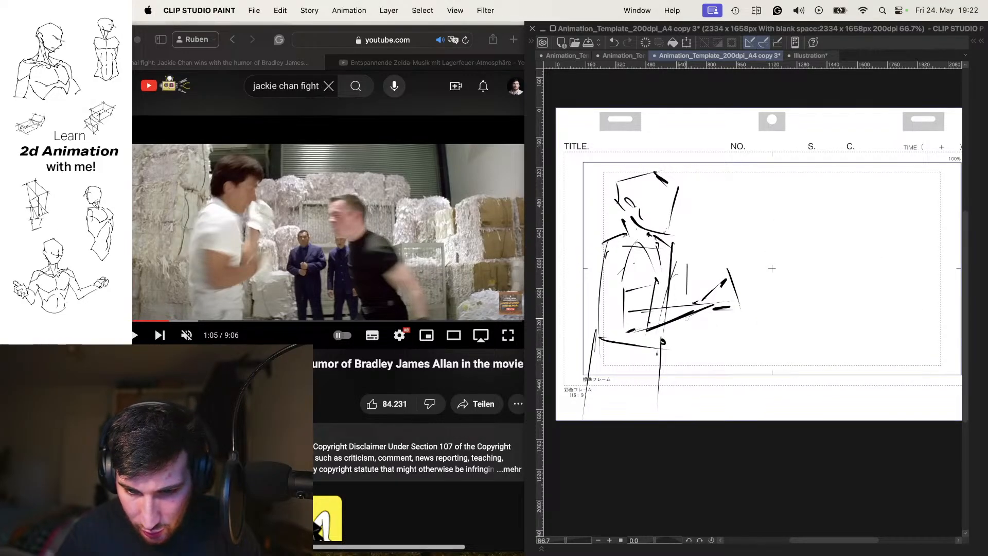
key("super+z")
key("super+z")
left_click_drag(690, 253, 665, 289)
left_click_drag(690, 244, 678, 344)
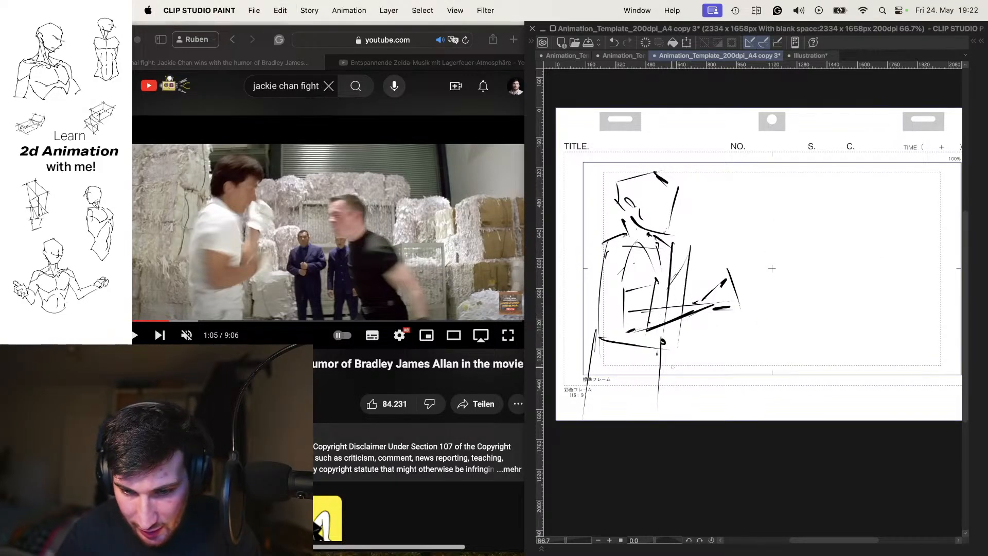
mouse_move(688, 207)
left_mouse_down()
mouse_move(710, 237)
mouse_move(699, 245)
mouse_move(708, 237)
mouse_move(692, 210)
left_mouse_up()
mouse_move(676, 229)
left_mouse_down()
mouse_move(699, 215)
mouse_move(702, 231)
left_mouse_up()
left_click_drag(683, 256, 697, 245)
left_click_drag(670, 282, 687, 263)
left_click_drag(664, 296, 681, 276)
left_click_drag(668, 306, 680, 290)
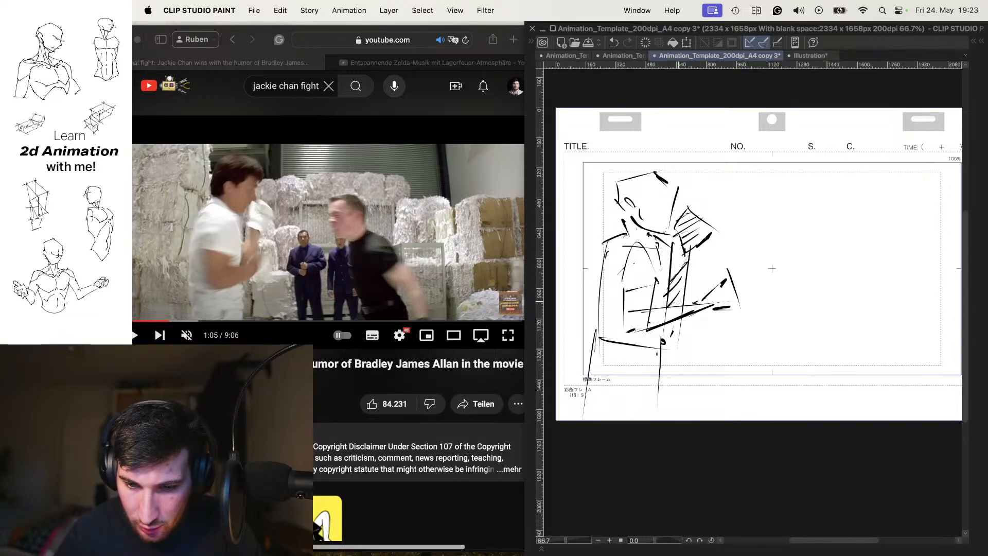
Step: Compare the left figure's new pose with the preceding drawings and add the eye line across its face
key("o")
key("o")
key("comma")
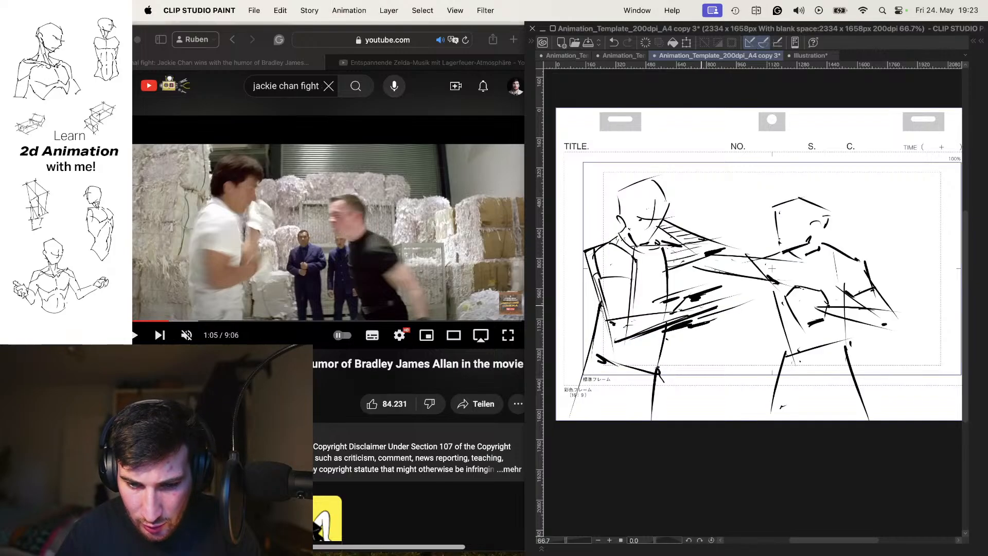
key("period")
key("comma")
key("period")
key("comma")
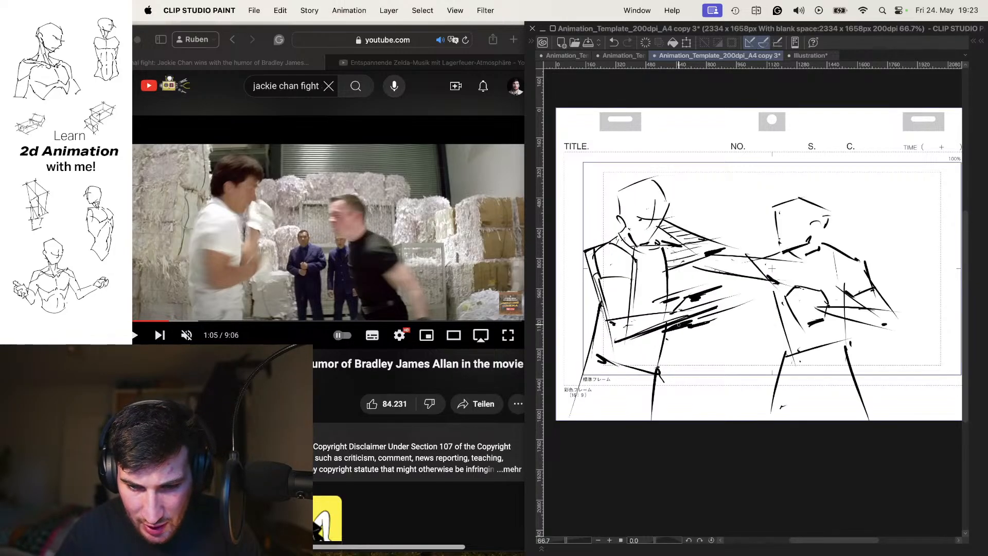
key("period")
key("comma")
key("comma")
key("period")
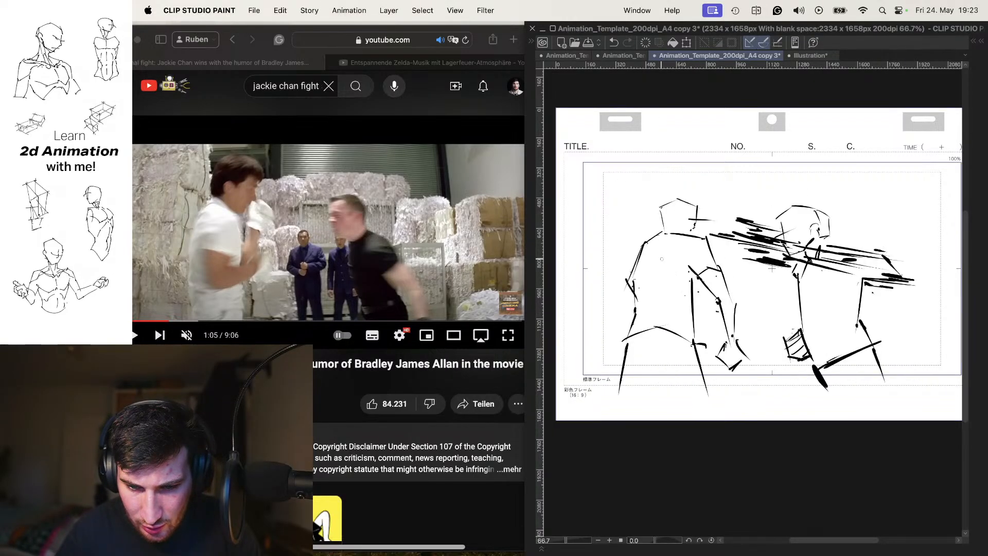
key("period")
left_click_drag(681, 201, 723, 199)
Step: Flip back and forth through the fight drawings to examine how the left figure moves into the new pose
key("comma")
key("period")
key("comma")
key("comma")
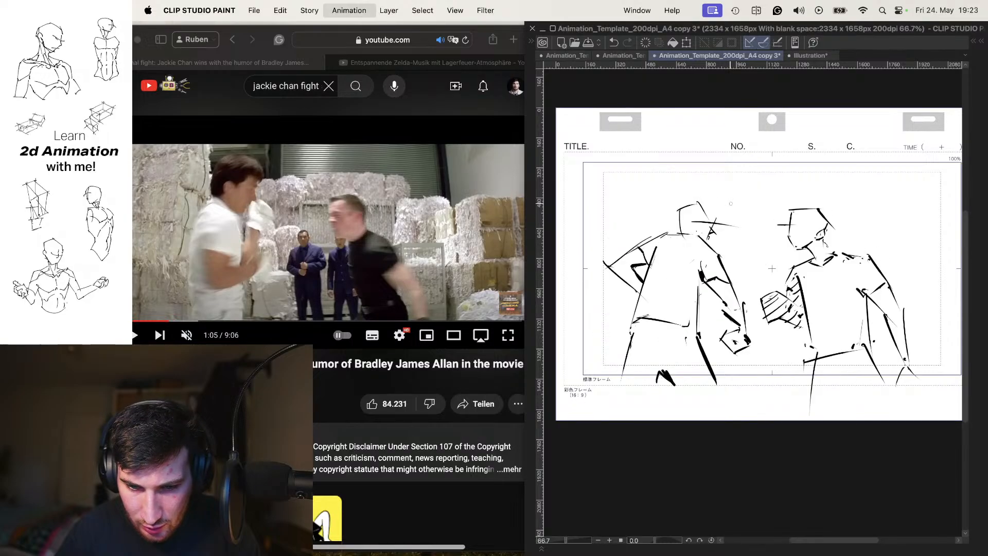
key("comma")
key("comma")
key("period")
key("period")
key("period")
key("period")
key("comma")
key("period")
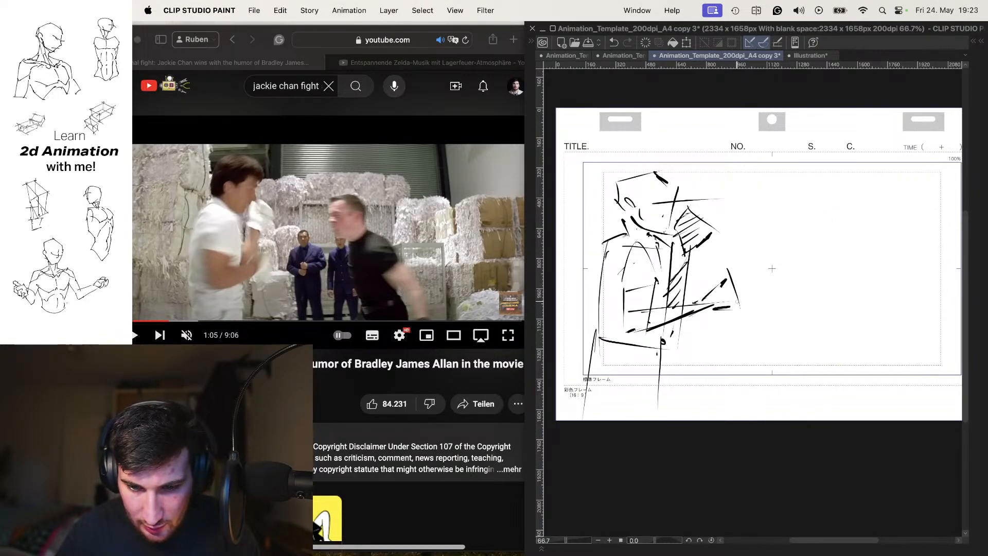
key("comma")
key("period")
Step: Sketch the right figure's forward-leaning head, neck and shoulder over the previous pose, redoing the failed strokes
left_click(458, 379)
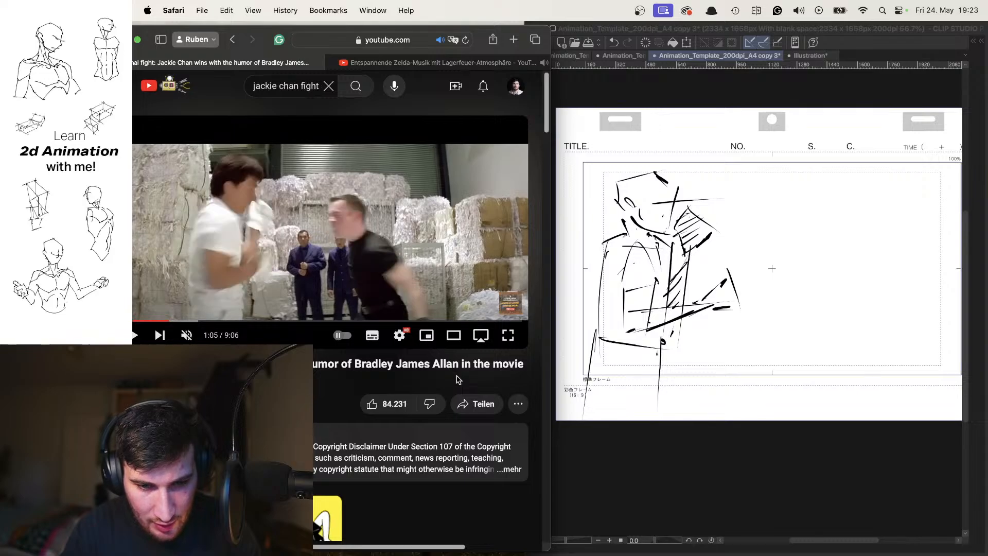
left_click(723, 259)
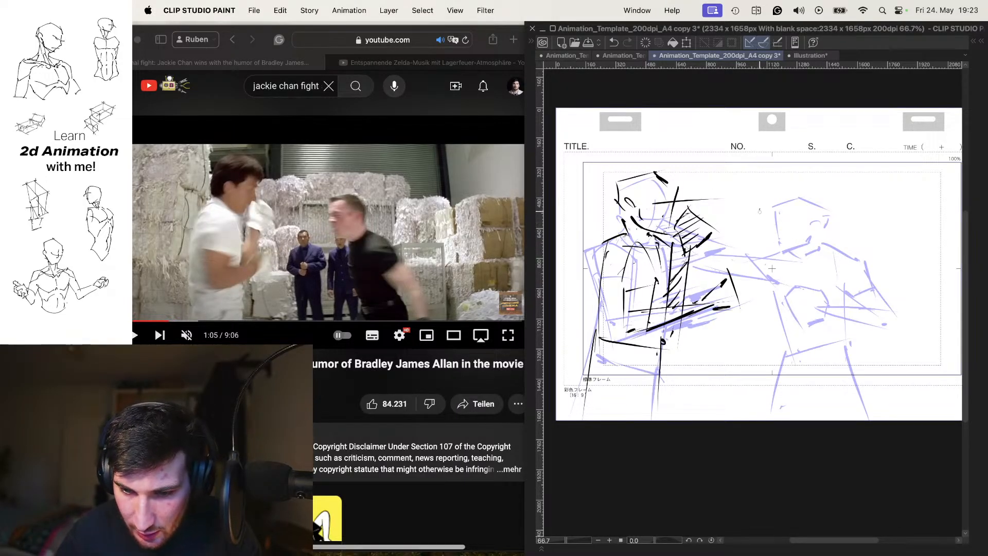
key("super+z")
key("super+z")
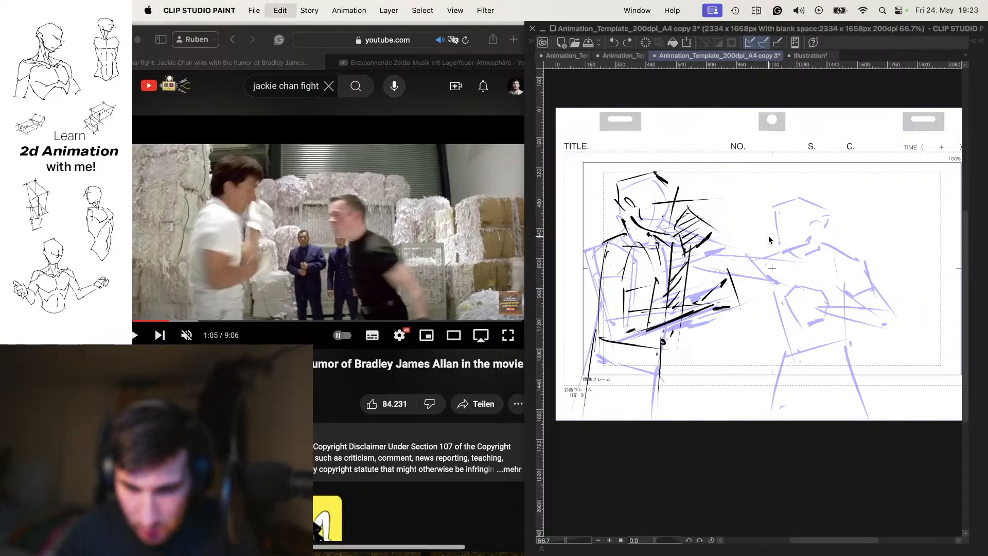
mouse_move(756, 209)
left_mouse_down()
mouse_move(771, 252)
mouse_move(796, 238)
left_mouse_up()
mouse_move(797, 233)
left_mouse_down()
mouse_move(762, 206)
mouse_move(781, 196)
mouse_move(813, 217)
mouse_move(775, 253)
mouse_move(793, 268)
left_mouse_up()
mouse_move(790, 255)
left_mouse_down()
mouse_move(828, 258)
mouse_move(846, 283)
left_mouse_up()
left_click_drag(833, 272, 822, 294)
key("super+z")
key("super+z")
Step: Draw the right figure's leaning torso, waist line and lowered rear arm with its hand, replacing the failed arm strokes
mouse_move(772, 262)
left_mouse_down()
mouse_move(767, 311)
mouse_move(789, 375)
mouse_move(802, 353)
mouse_move(793, 381)
mouse_move(838, 363)
left_mouse_up()
mouse_move(843, 289)
left_mouse_down()
mouse_move(863, 298)
mouse_move(827, 303)
mouse_move(869, 287)
mouse_move(879, 338)
left_mouse_up()
key("super+z")
mouse_move(834, 316)
left_mouse_down()
mouse_move(869, 351)
mouse_move(873, 404)
left_mouse_up()
mouse_move(866, 392)
left_mouse_down()
mouse_move(874, 390)
mouse_move(865, 390)
left_mouse_up()
key("super+z")
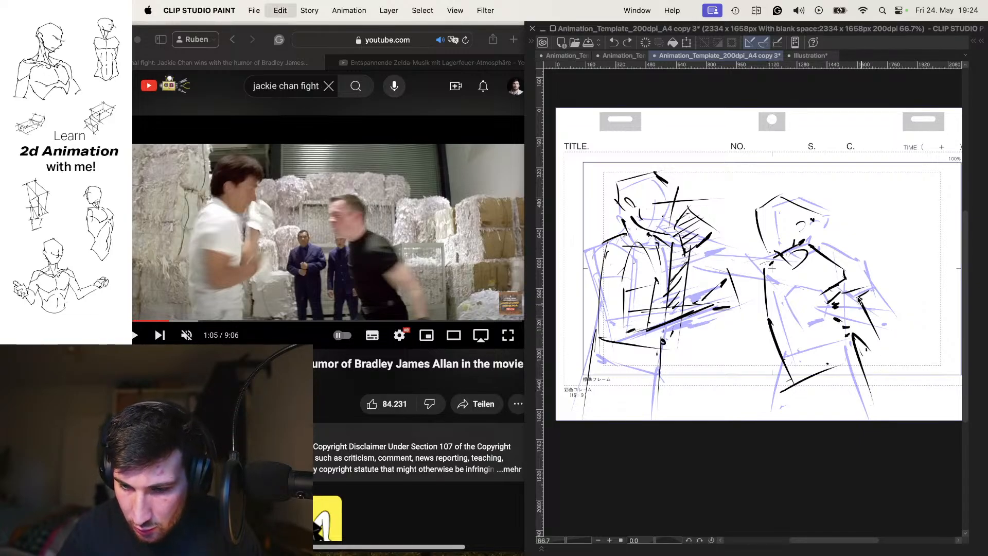
key("super+z")
mouse_move(855, 336)
left_mouse_down()
mouse_move(869, 359)
mouse_move(884, 354)
mouse_move(894, 393)
left_mouse_up()
left_click_drag(893, 393, 892, 396)
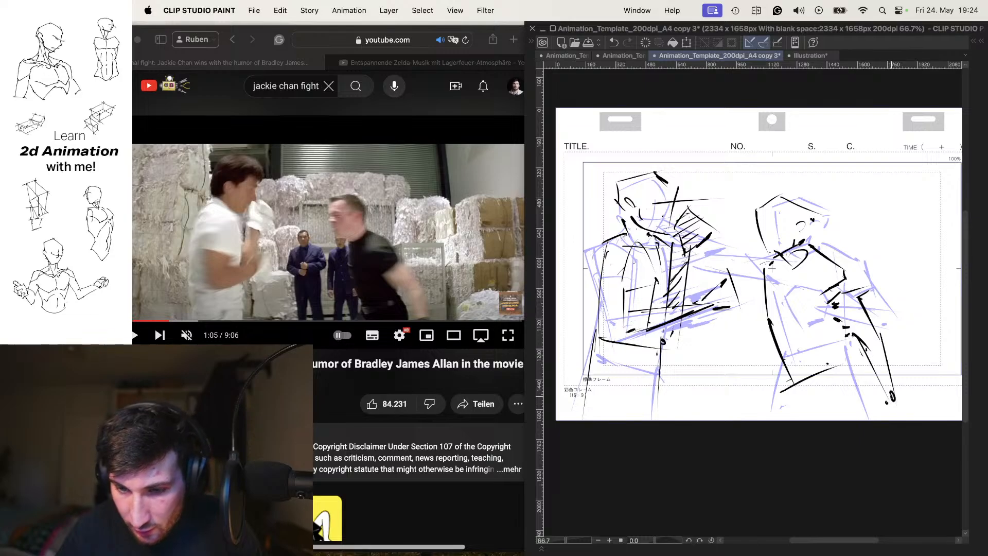
Step: Add the right figure's front leg below the waist and an eye line across its face
key("space")
mouse_move(800, 340)
left_mouse_down()
mouse_move(856, 343)
mouse_move(840, 357)
mouse_move(851, 341)
mouse_move(871, 419)
left_mouse_up()
left_click_drag(809, 384, 801, 419)
key("super+z")
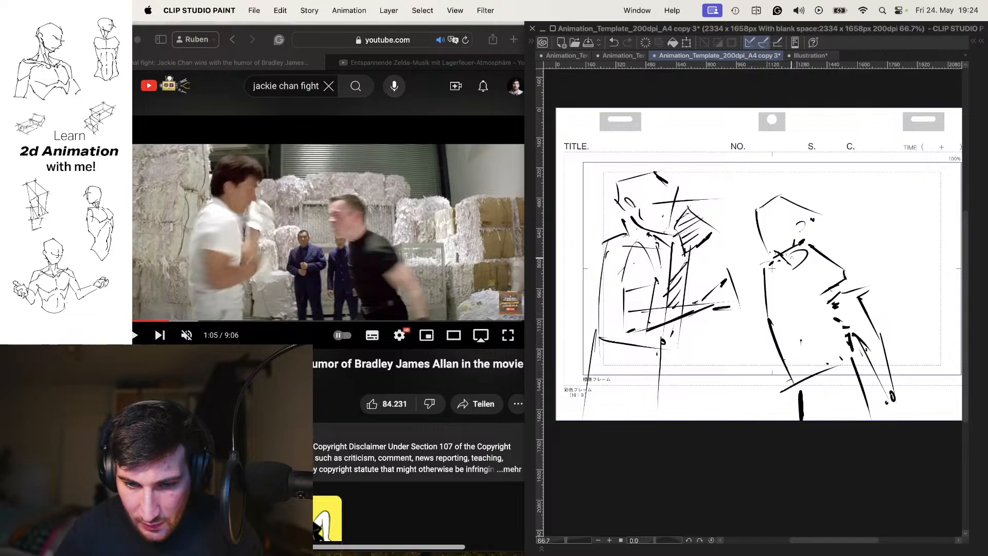
left_click_drag(744, 231, 782, 224)
Step: Step through the drawings to check both figures' new pose, and move on to the blank next frame
key("Left")
key("Right")
key("Right")
key("Right")
key("Right")
key("Right")
key("Right")
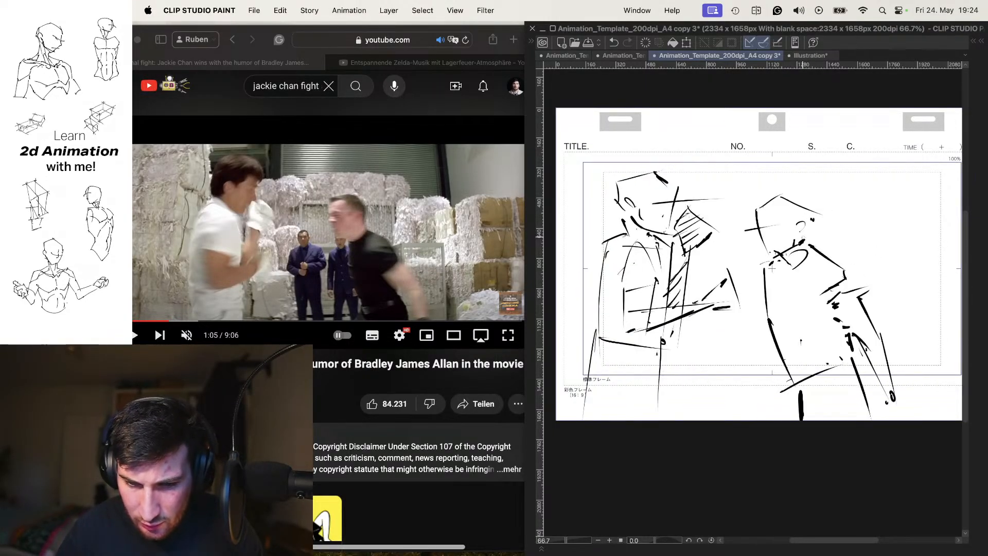
key("Left")
key("Right")
key("Right")
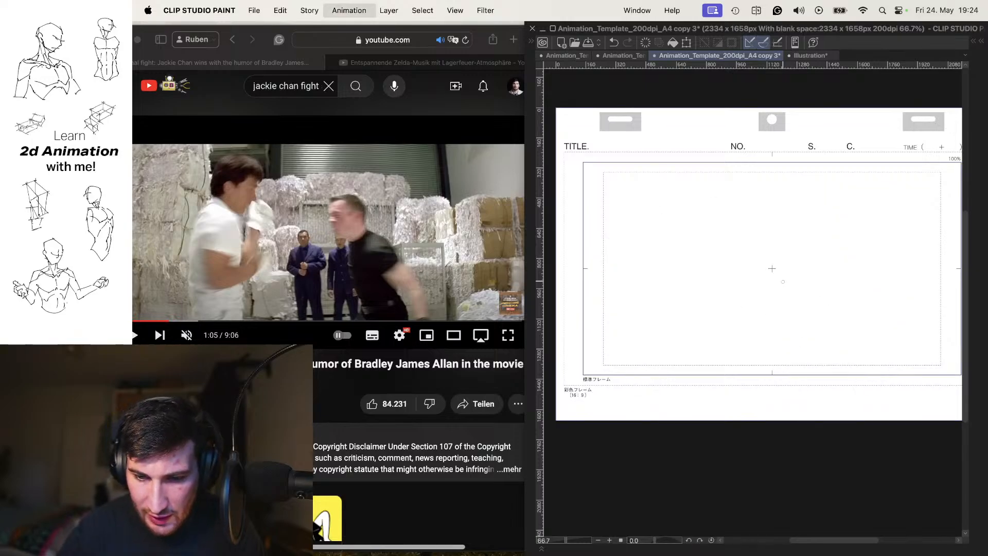
Step: Step the reference video in Safari back and forth around 1:06 to examine the left fighter's guard and the opponent's swing
left_click(354, 384)
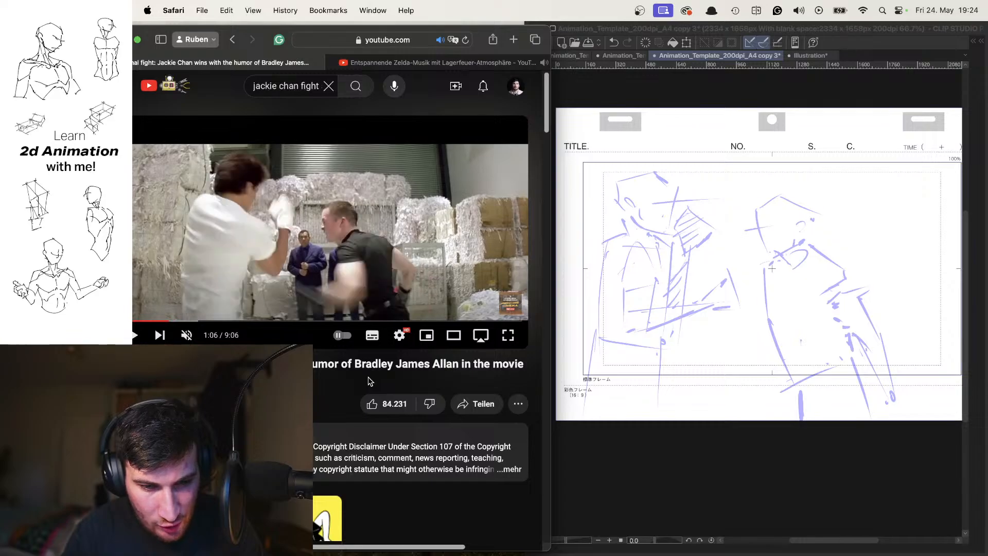
key("comma")
key("comma")
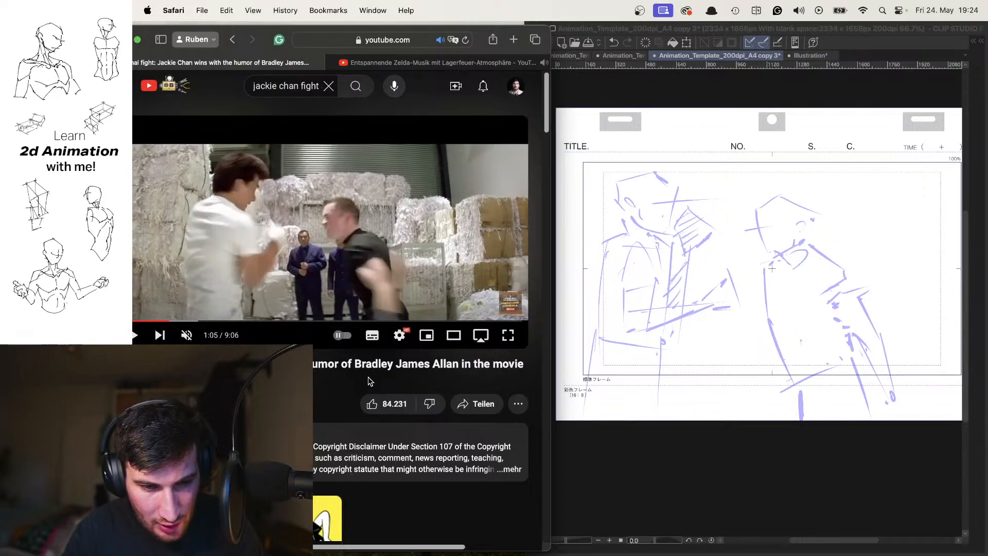
key("comma")
key("comma")
key("comma")
key("comma")
key("comma")
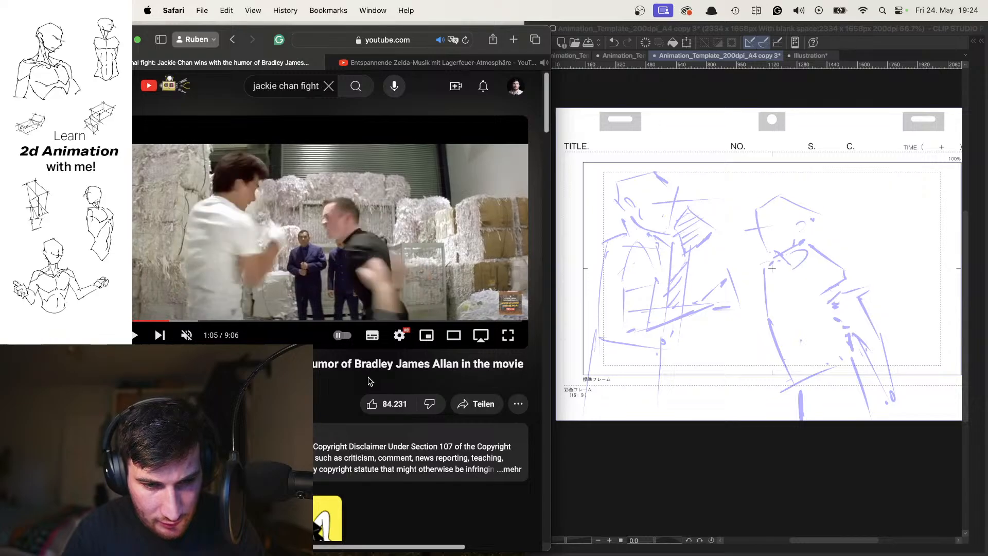
key("comma")
key("comma")
key("comma")
key("comma")
key("comma")
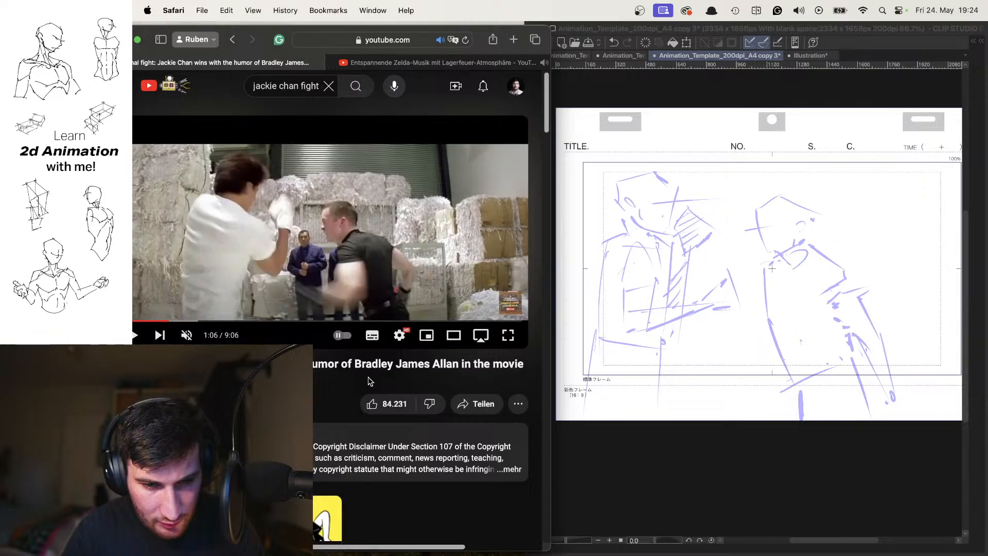
key("period")
key("period")
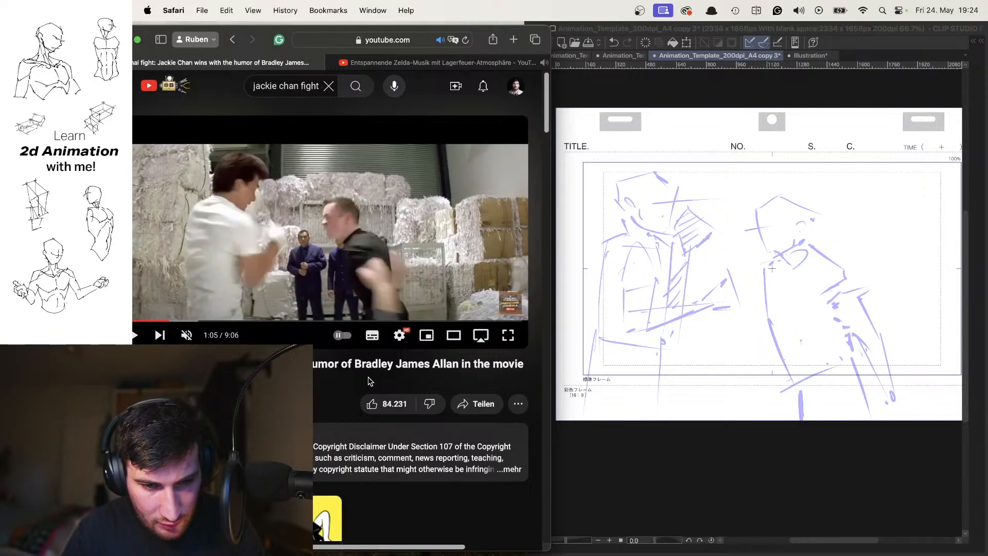
Step: Back in Clip Studio Paint, sketch the left figure's shoulder line and front arm raised in guard with its fist
left_click(645, 221)
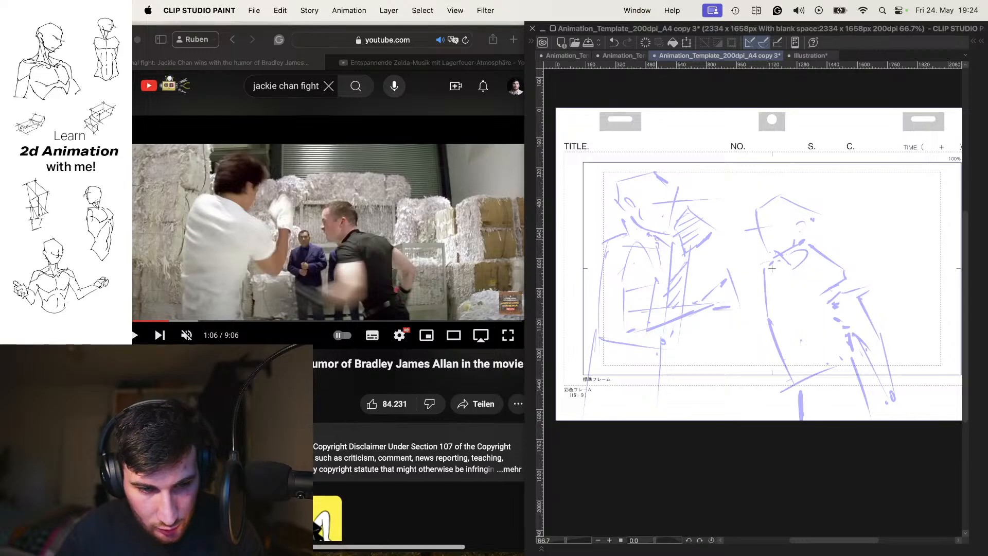
left_click_drag(611, 228, 679, 258)
key("super+z")
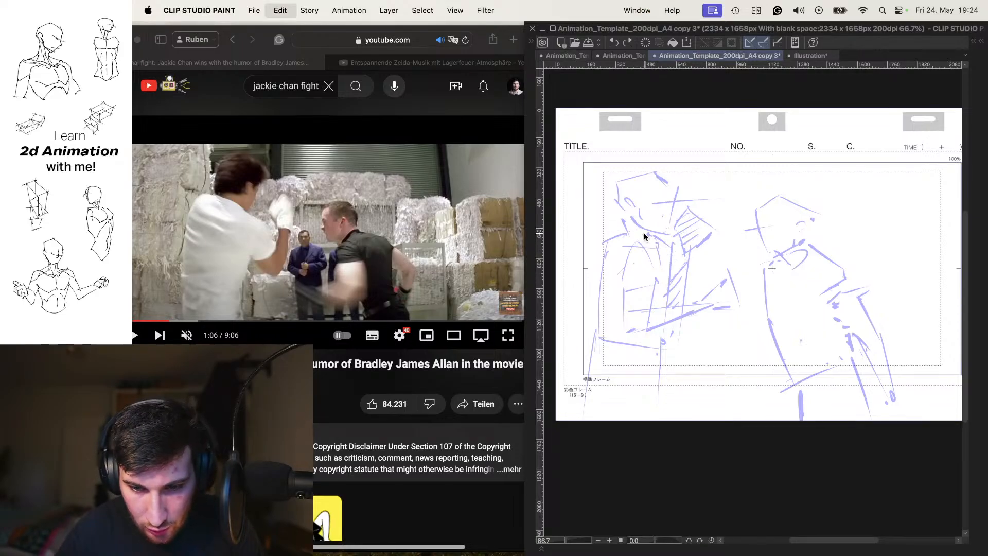
mouse_move(609, 228)
left_mouse_down()
mouse_move(671, 240)
mouse_move(706, 308)
left_mouse_up()
mouse_move(650, 283)
left_mouse_down()
mouse_move(702, 311)
mouse_move(707, 253)
mouse_move(710, 316)
left_mouse_up()
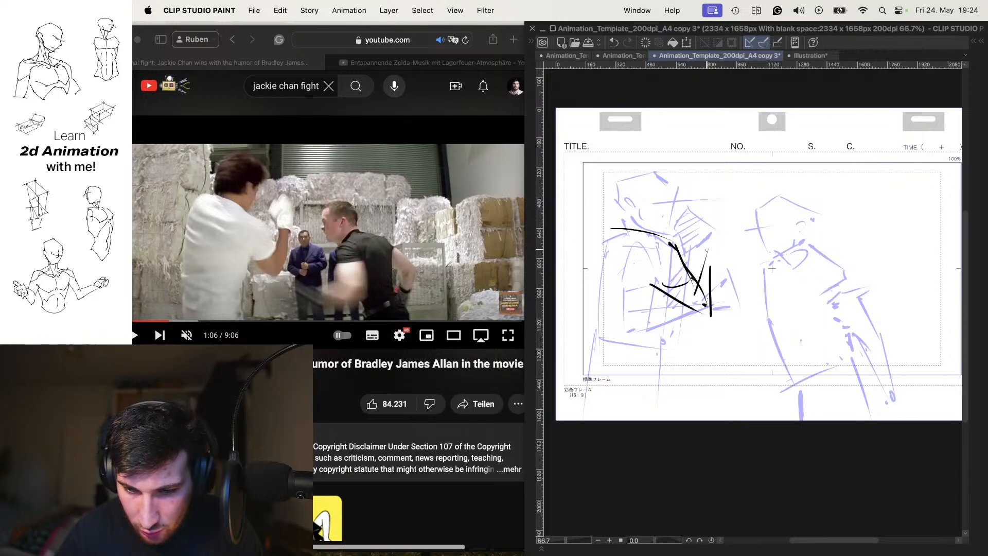
mouse_move(707, 255)
left_mouse_down()
mouse_move(714, 211)
mouse_move(734, 239)
mouse_move(717, 251)
left_mouse_up()
left_click_drag(716, 261, 715, 268)
Step: Draw the left figure's rear shoulder, back contour and shading strokes along the back, redoing the failed lines
mouse_move(629, 228)
left_mouse_down()
mouse_move(590, 240)
mouse_move(585, 341)
left_mouse_up()
key("super+z")
mouse_move(622, 225)
left_mouse_down()
mouse_move(578, 241)
mouse_move(591, 251)
mouse_move(582, 330)
left_mouse_up()
mouse_move(578, 278)
left_mouse_down()
mouse_move(596, 298)
mouse_move(585, 306)
left_mouse_up()
key("super+z")
key("super+z")
key("super+z")
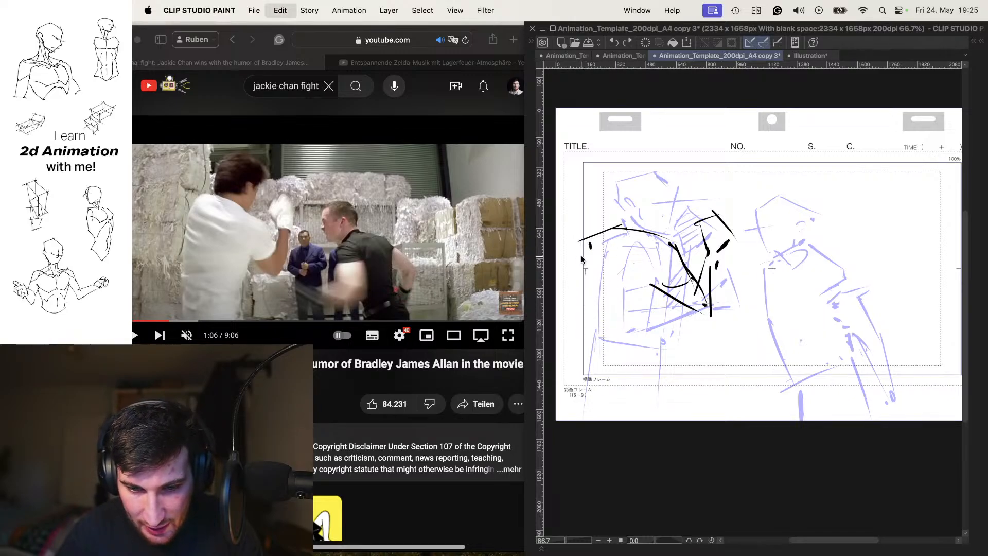
mouse_move(579, 241)
left_mouse_down()
mouse_move(587, 307)
mouse_move(612, 313)
mouse_move(588, 310)
mouse_move(610, 333)
mouse_move(593, 336)
mouse_move(587, 378)
left_mouse_up()
key("super+z")
key("super+z")
key("super+z")
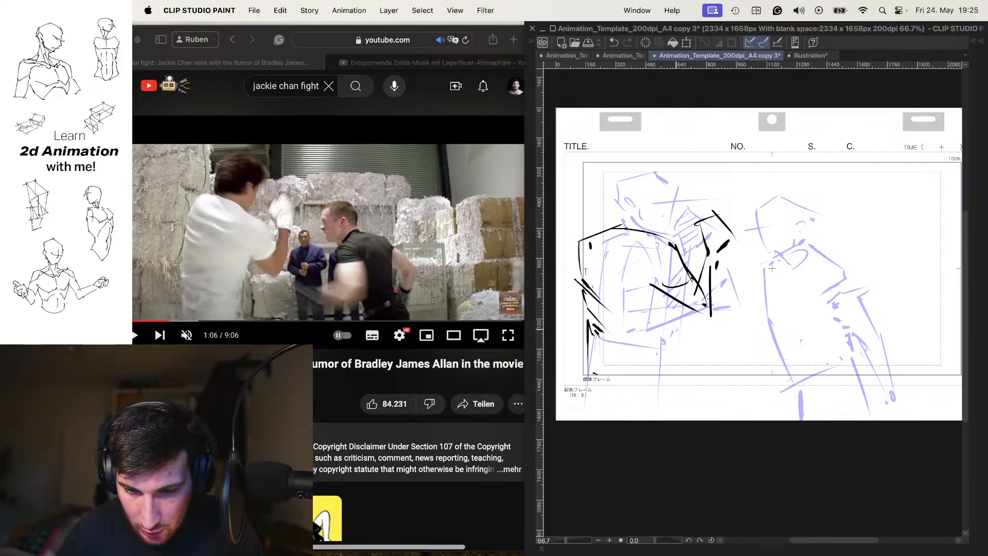
Step: Draw the left figure's front torso side and upper leg, and compare the pose with the previous drawing
left_click_drag(676, 307, 677, 313)
mouse_move(674, 325)
left_mouse_down()
mouse_move(662, 355)
mouse_move(677, 413)
left_mouse_up()
key("o")
key("comma")
key("period")
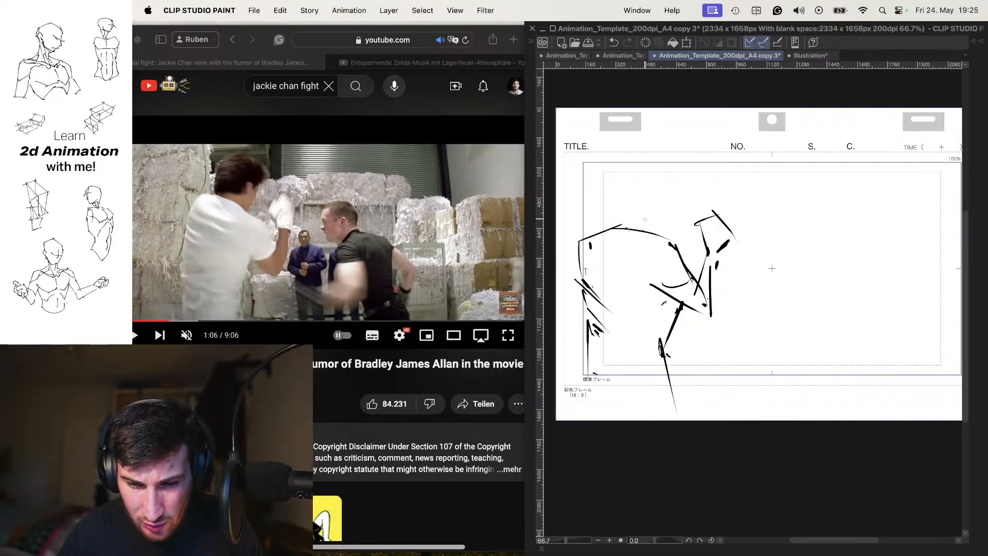
Step: Draw the left figure's head and facial features over the onion skin of the previous drawing
key("o")
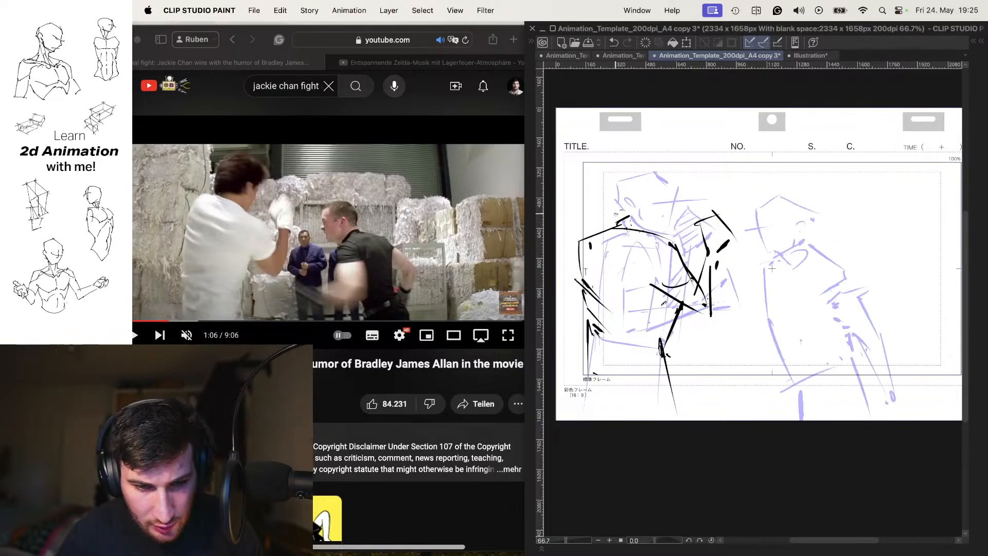
mouse_move(606, 212)
left_mouse_down()
mouse_move(656, 211)
mouse_move(647, 224)
left_mouse_up()
mouse_move(623, 185)
left_mouse_down()
mouse_move(669, 172)
mouse_move(656, 175)
mouse_move(676, 197)
mouse_move(671, 215)
mouse_move(654, 209)
mouse_move(669, 225)
left_mouse_up()
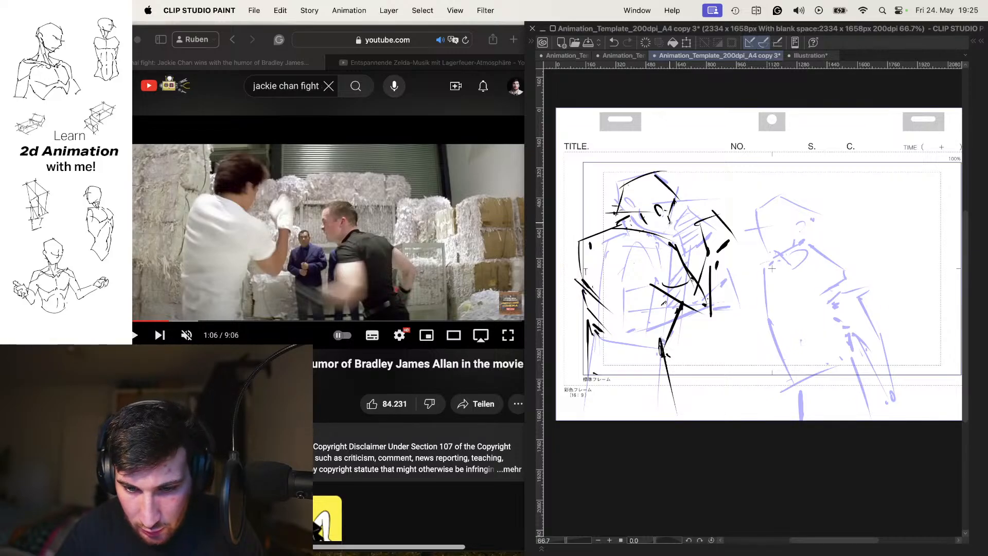
key("o")
Step: Flip through the fight drawings to check how the new left figure continues the motion
key("comma")
key("period")
key("period")
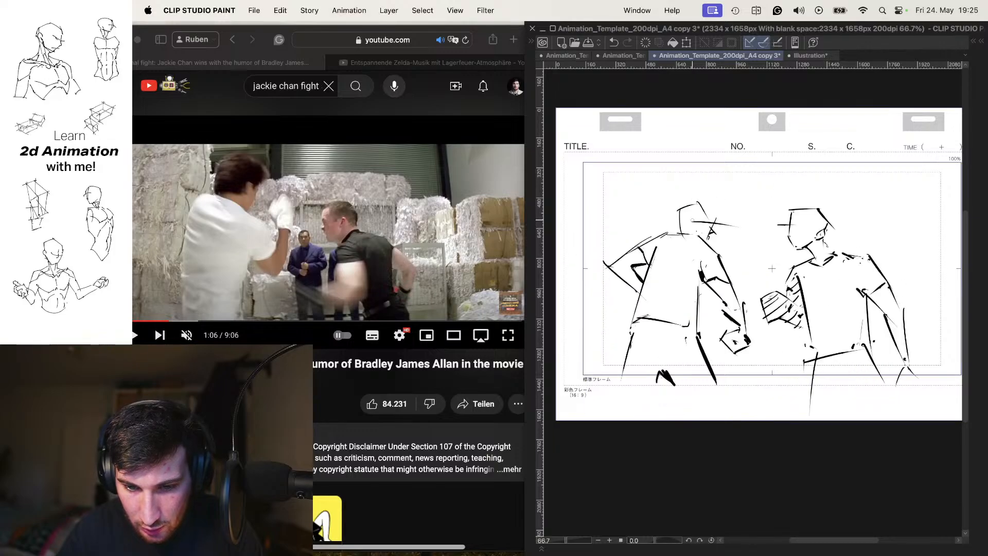
key("period")
key("period")
key("period")
key("period")
key("period")
key("comma")
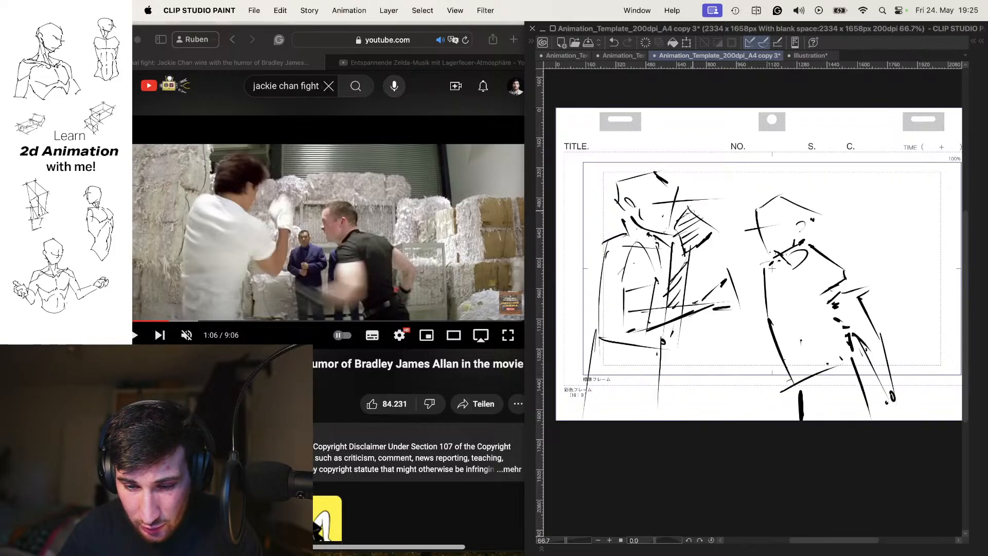
key("period")
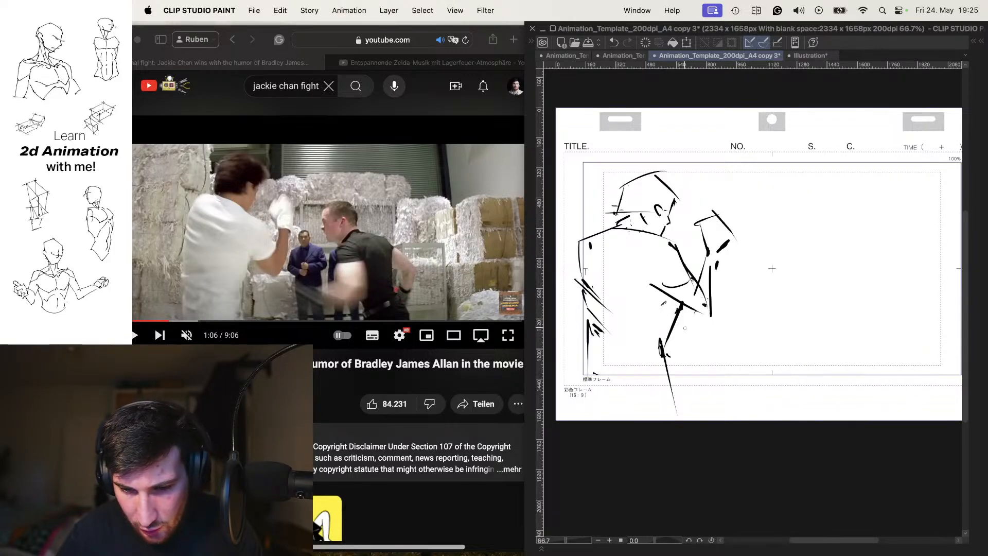
Step: Redraw the left figure's front torso side as a straighter line and compare it with the previous drawing
mouse_move(685, 328)
left_mouse_down()
mouse_move(663, 304)
mouse_move(664, 342)
left_mouse_up()
key("super+z")
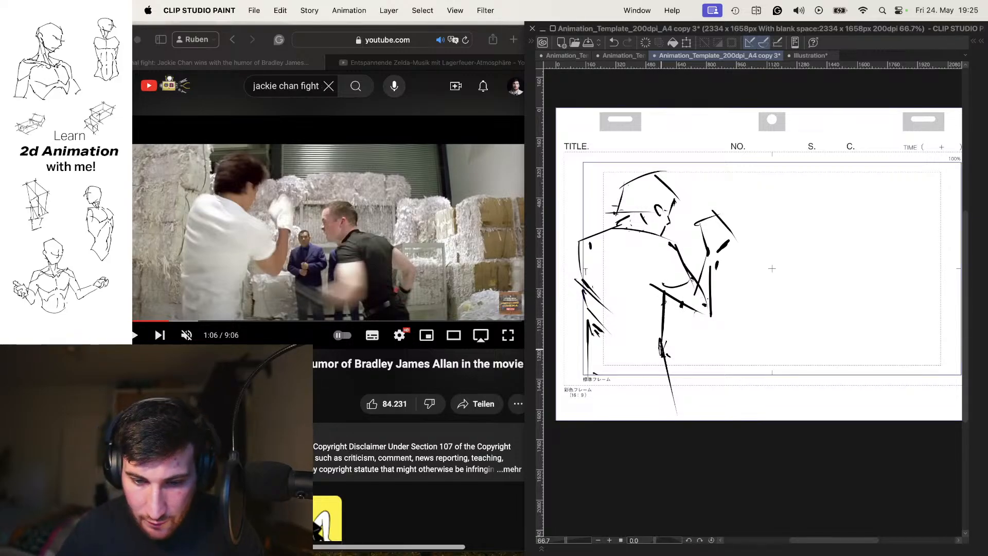
key("comma")
key("period")
Step: Flip back through the earlier drawings to examine the flow of the whole fight sequence
key("comma")
key("comma")
key("comma")
key("comma")
key("comma")
key("comma")
key("comma")
key("comma")
key("comma")
key("comma")
key("comma")
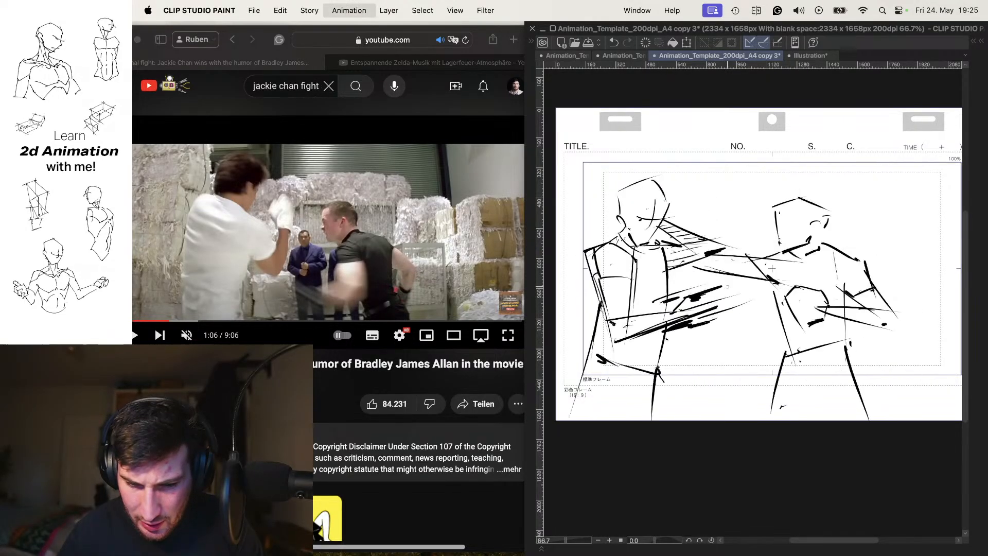
key("comma")
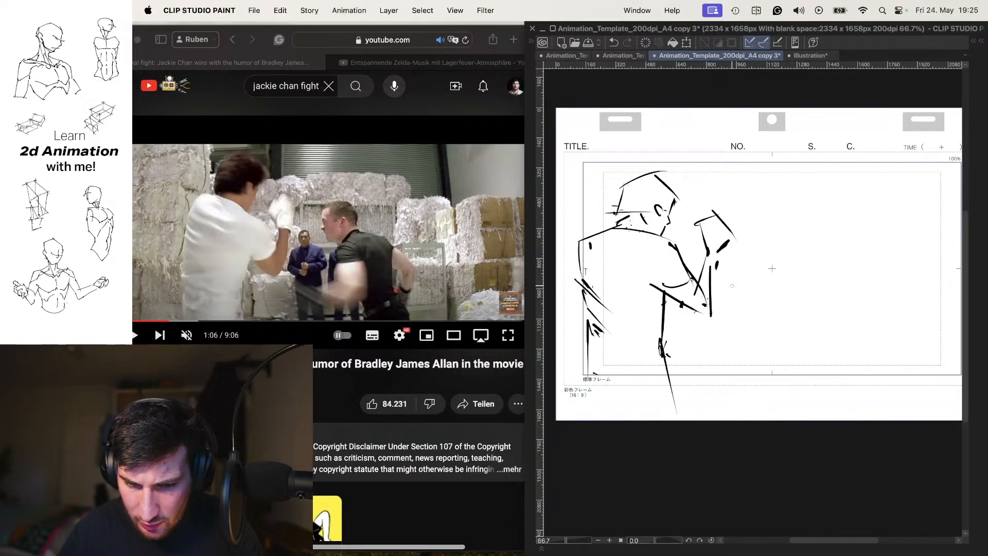
Step: In Safari, step the reference video back and forth between 1:05 and 1:06 to examine the opponent's turn and swing
left_click(449, 368)
key("comma")
key("comma")
key("comma")
key("comma")
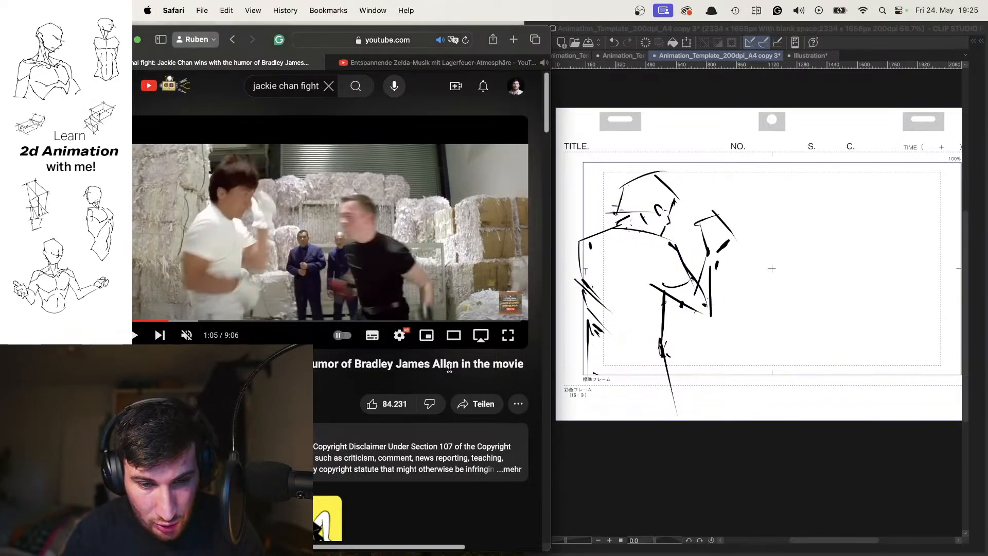
key("comma")
key("comma")
key("comma")
key("comma")
key("comma")
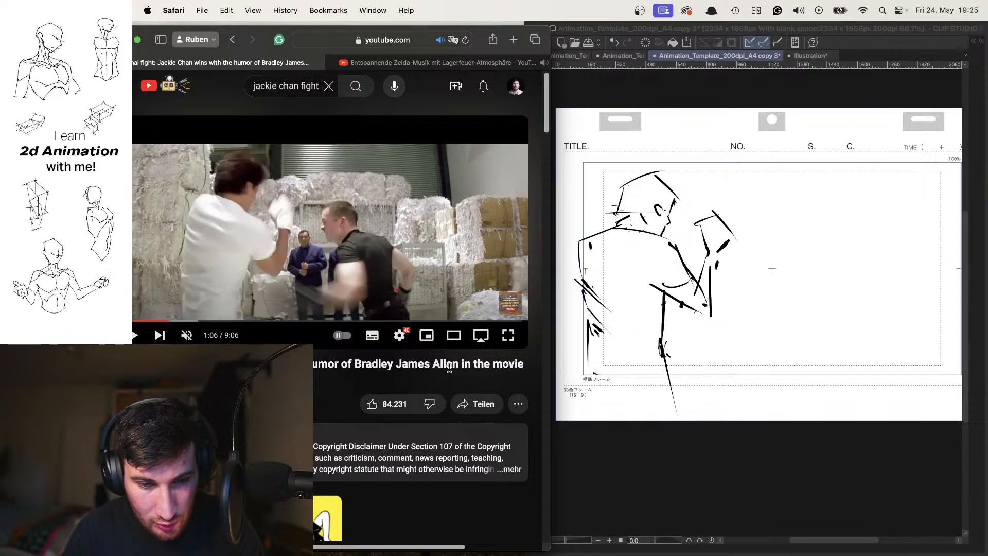
key("comma")
key("period")
key("period")
key("comma")
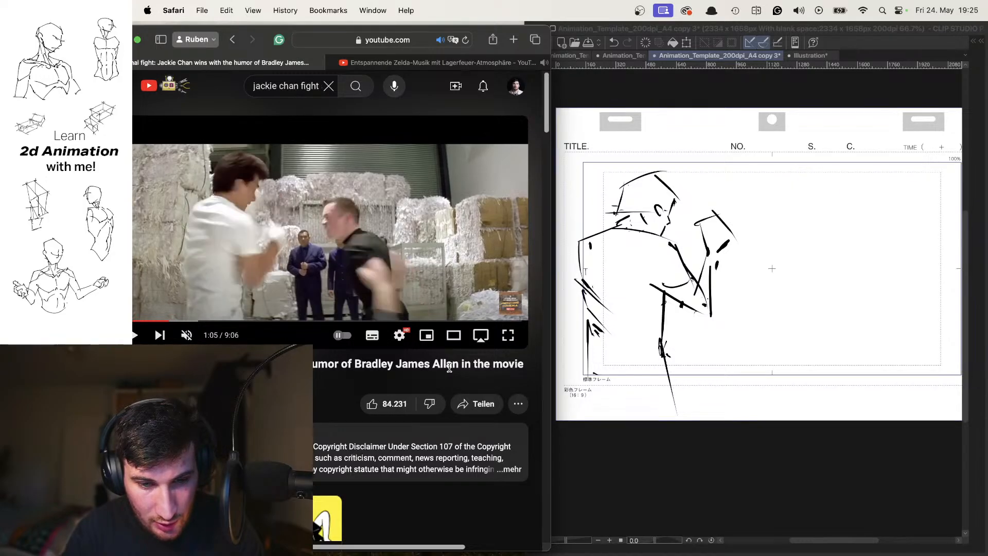
key("comma")
key("period")
key("period")
key("comma")
key("comma")
key("period")
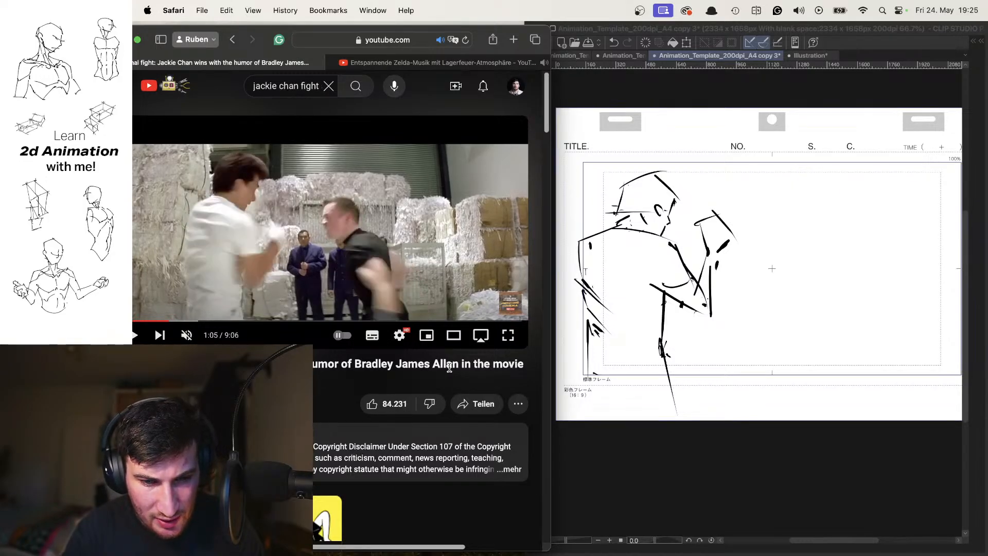
key("period")
key("comma")
key("comma")
key("period")
key("comma")
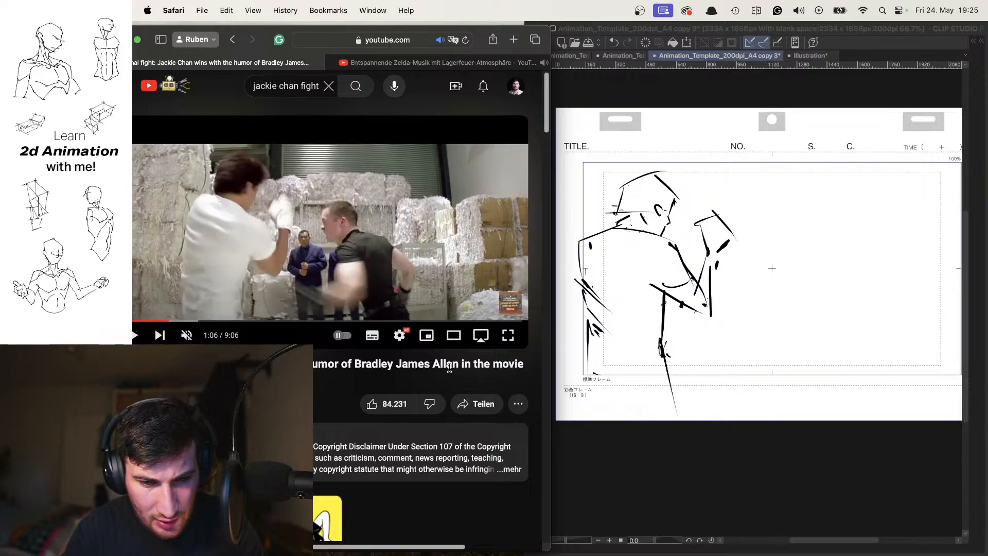
key("comma")
key("period")
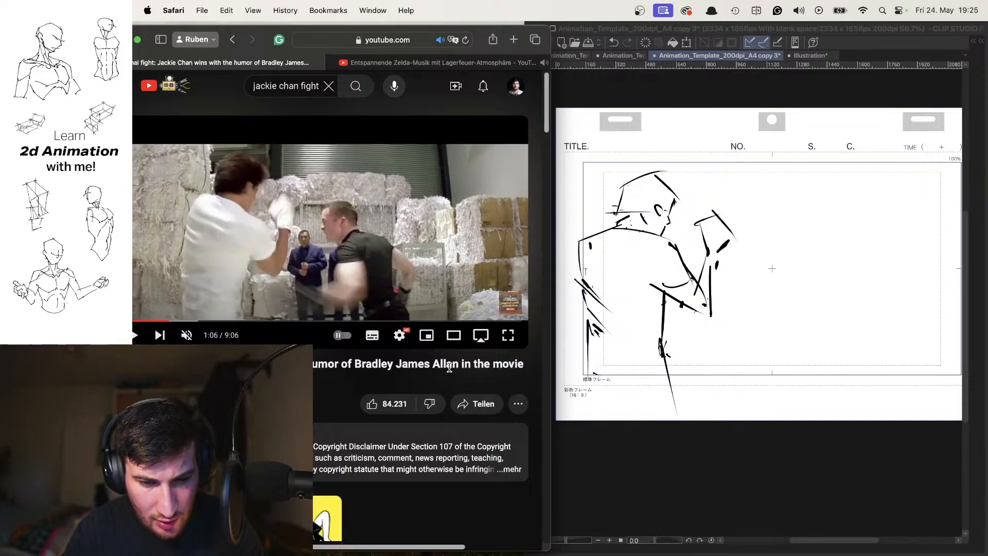
Step: Back in Clip Studio Paint, draw the right figure's head, jaw, ear and neck over the onion skin
left_click(746, 267)
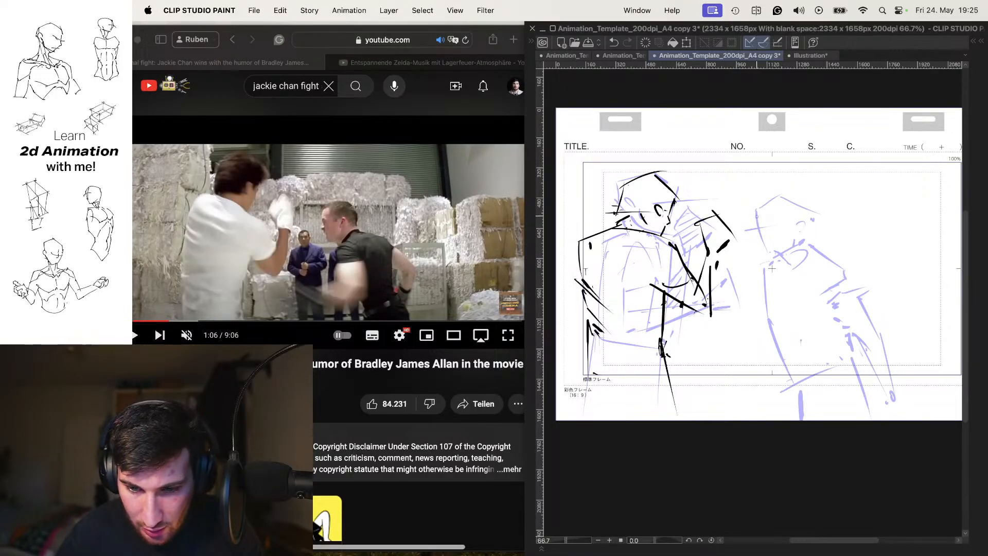
mouse_move(760, 210)
left_mouse_down()
mouse_move(767, 257)
mouse_move(757, 260)
mouse_move(790, 249)
left_mouse_up()
left_click_drag(795, 239, 795, 239)
mouse_move(761, 209)
left_mouse_down()
mouse_move(787, 199)
mouse_move(818, 218)
left_mouse_up()
left_click_drag(809, 223, 796, 257)
mouse_move(811, 239)
left_mouse_down()
mouse_move(775, 273)
mouse_move(805, 278)
left_mouse_up()
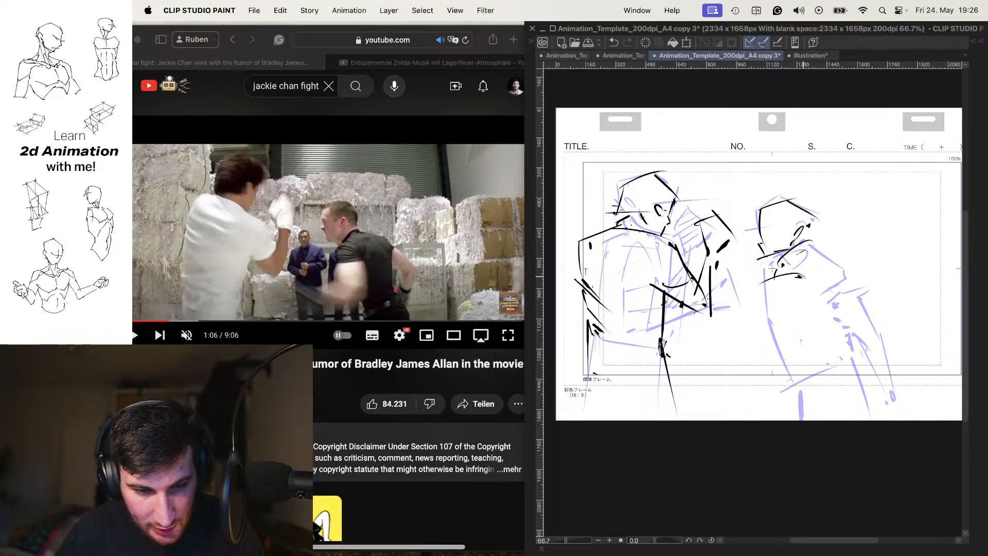
Step: Draw the right figure's shoulder line, vertical back contour and the front edge of the chest
mouse_move(799, 239)
left_mouse_down()
mouse_move(858, 263)
mouse_move(844, 264)
mouse_move(847, 343)
left_mouse_up()
left_click_drag(769, 279, 777, 308)
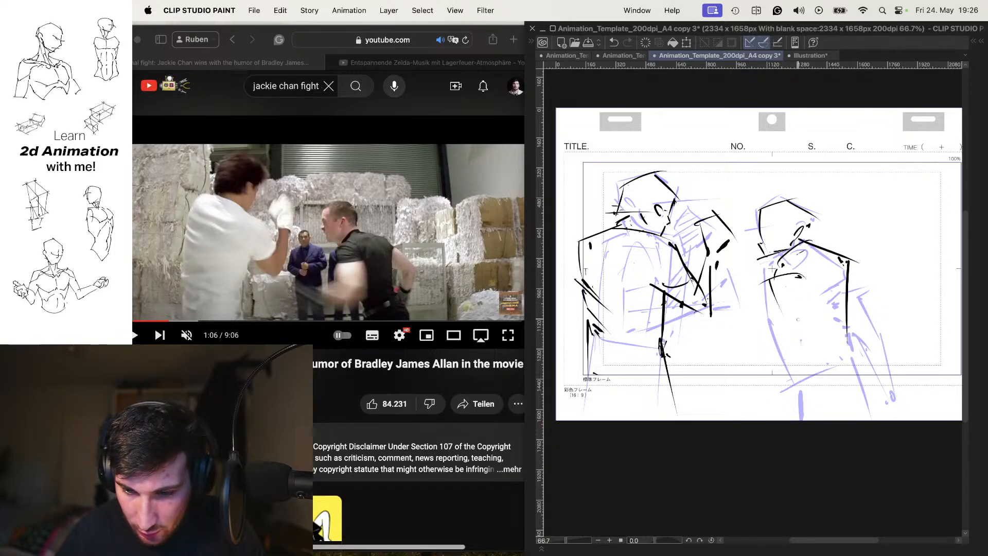
left_click_drag(799, 273, 797, 320)
Step: Draw the right figure's swinging front arm as dense motion-blur strokes across the waist, with the belt line beneath
mouse_move(733, 311)
left_mouse_down()
mouse_move(823, 329)
mouse_move(744, 320)
mouse_move(828, 341)
left_mouse_up()
left_click_drag(725, 314, 806, 346)
mouse_move(720, 337)
left_mouse_down()
mouse_move(761, 343)
mouse_move(744, 336)
left_mouse_up()
mouse_move(706, 322)
left_mouse_down()
mouse_move(775, 346)
mouse_move(821, 346)
left_mouse_up()
mouse_move(767, 330)
left_mouse_down()
mouse_move(804, 340)
mouse_move(826, 367)
left_mouse_up()
key("space")
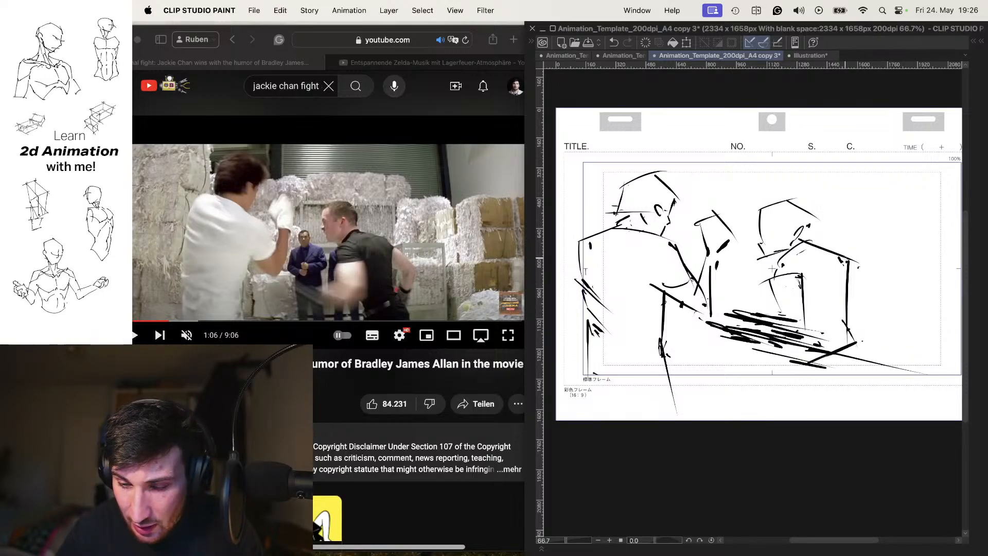
Step: Draw the right figure's bent rear arm with elbow and hand at the hip, redoing the outer forearm line
left_click_drag(847, 257, 897, 296)
mouse_move(835, 283)
left_mouse_down()
mouse_move(889, 296)
mouse_move(856, 341)
left_mouse_up()
left_click_drag(892, 291, 863, 343)
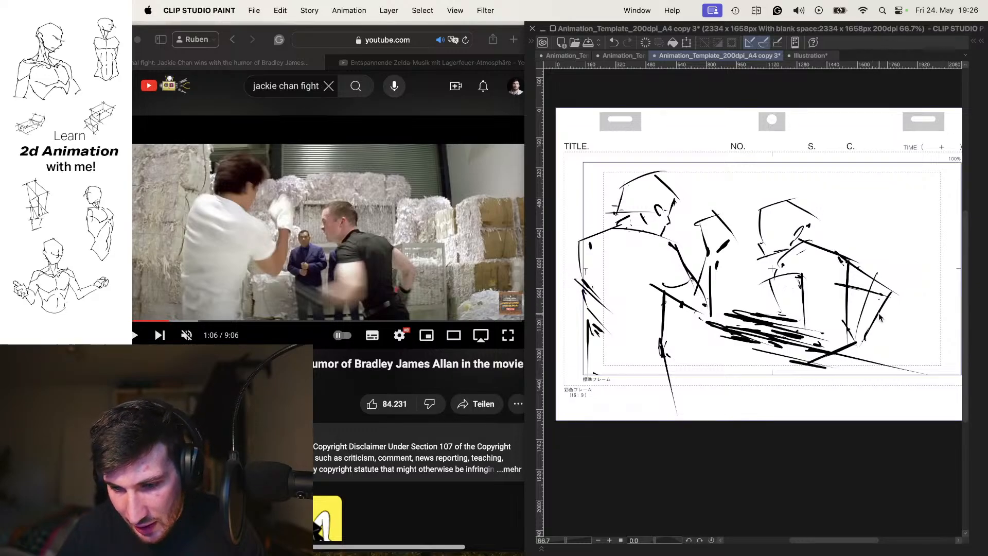
key("super+z")
left_click_drag(898, 283, 855, 341)
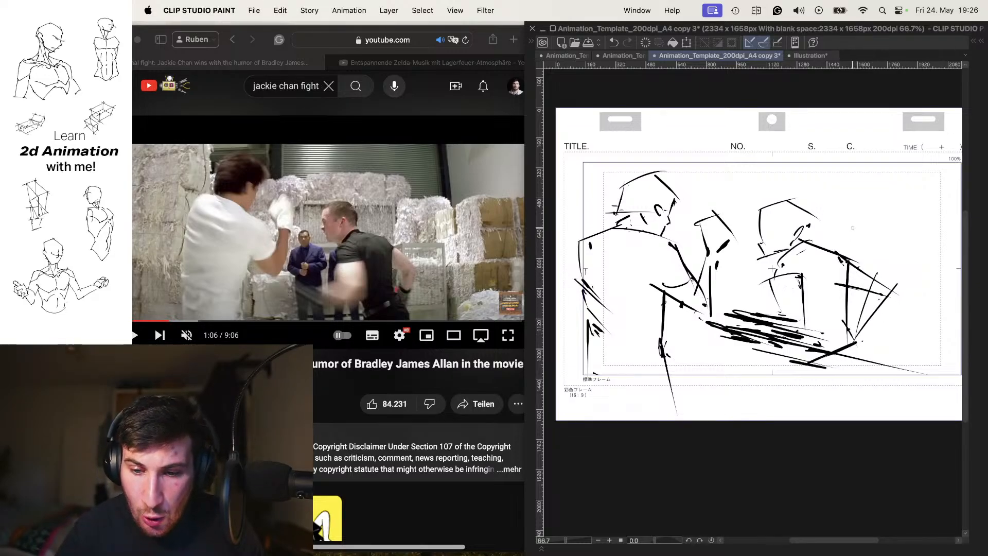
left_click_drag(856, 311, 867, 322)
Step: Add the right figure's leg lines below the hip and a horizontal eye guideline across the face
mouse_move(870, 322)
left_mouse_down()
mouse_move(863, 345)
mouse_move(851, 327)
mouse_move(876, 400)
left_mouse_up()
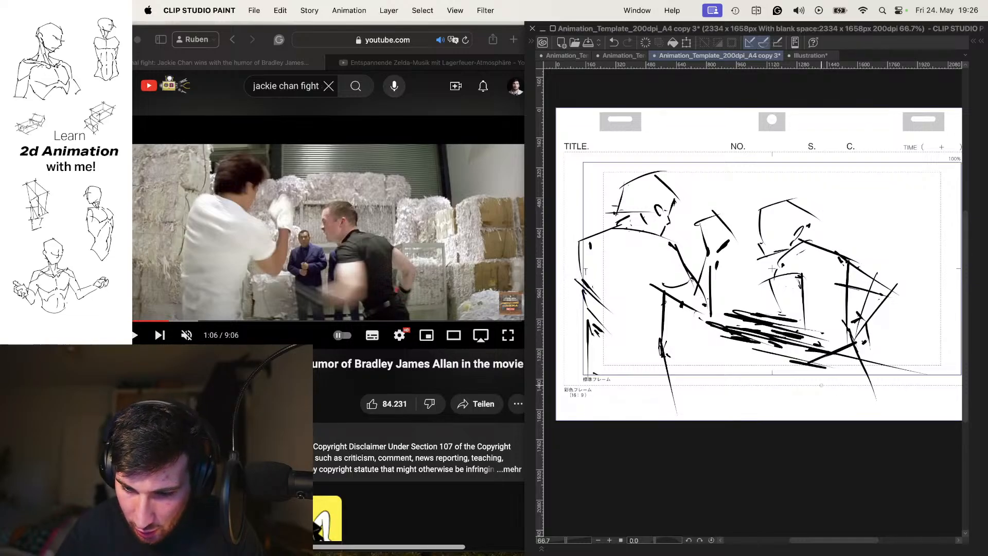
mouse_move(789, 365)
left_mouse_down()
mouse_move(809, 438)
mouse_move(844, 419)
left_mouse_up()
key("super+z")
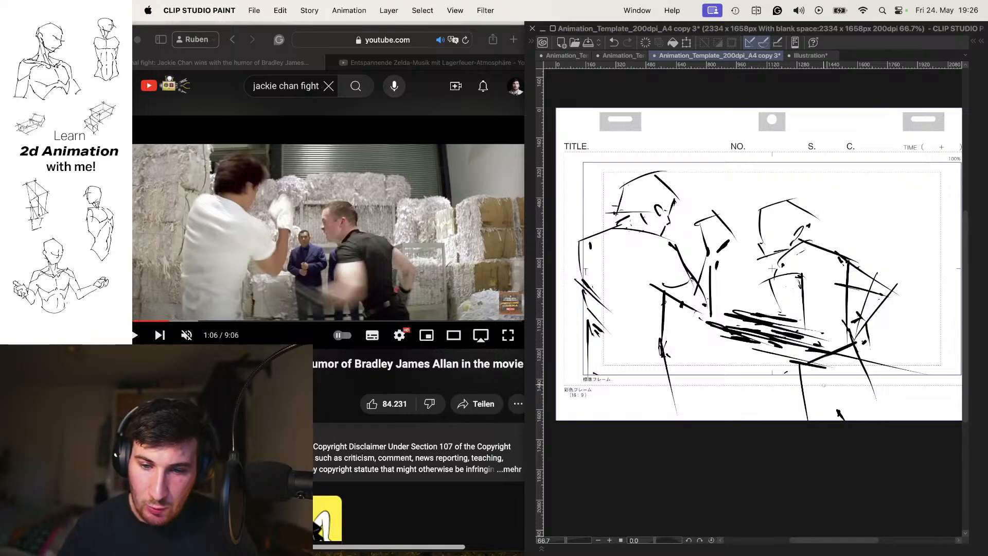
left_click_drag(743, 228, 798, 226)
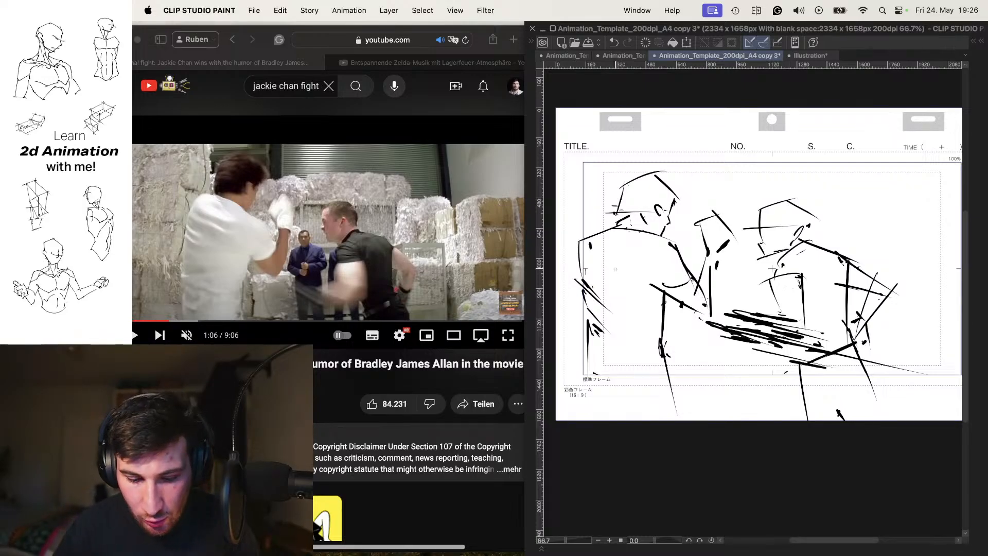
Step: Compare the finished two-figure pose with the previous drawing and flip through the sequence to check the motion
key("Left")
key("Right")
key("Left")
key("Right")
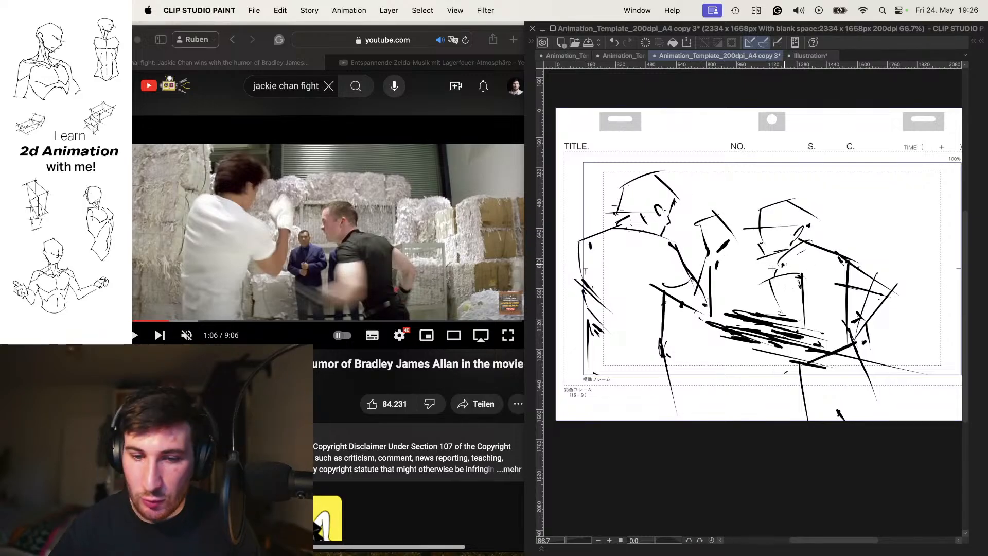
key("Left")
key("Right")
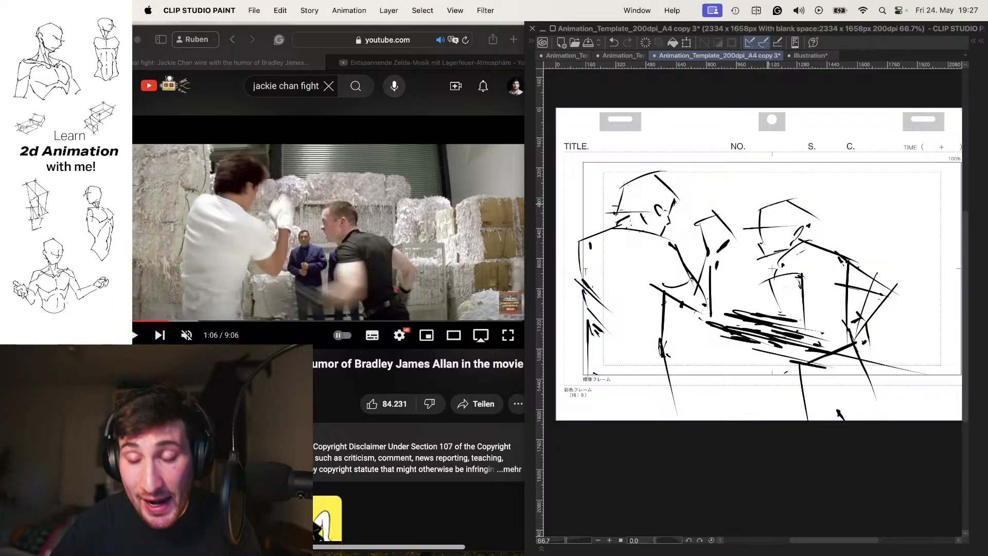
key("Right")
key("Right")
key("Right")
key("Right")
key("Right")
key("Right")
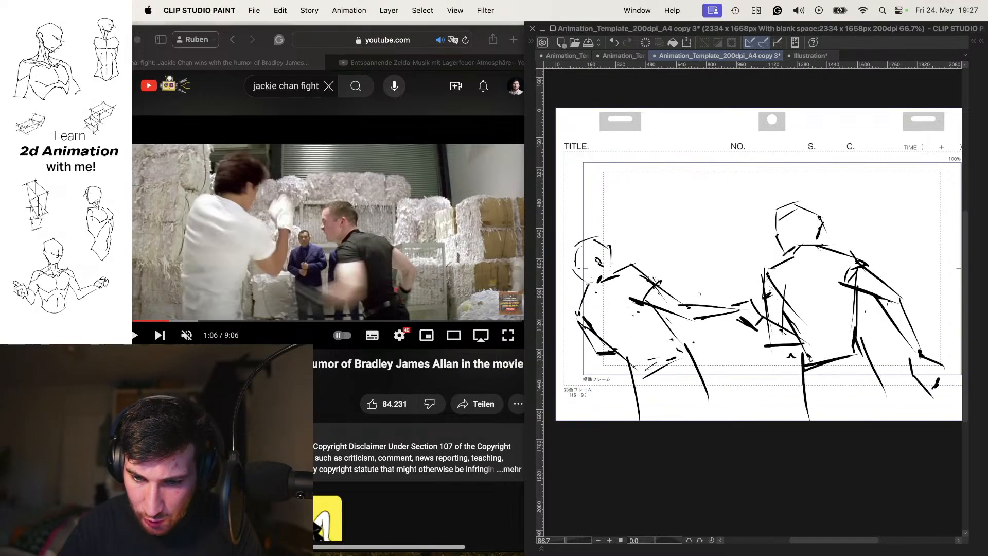
key("period")
key("period")
key("period")
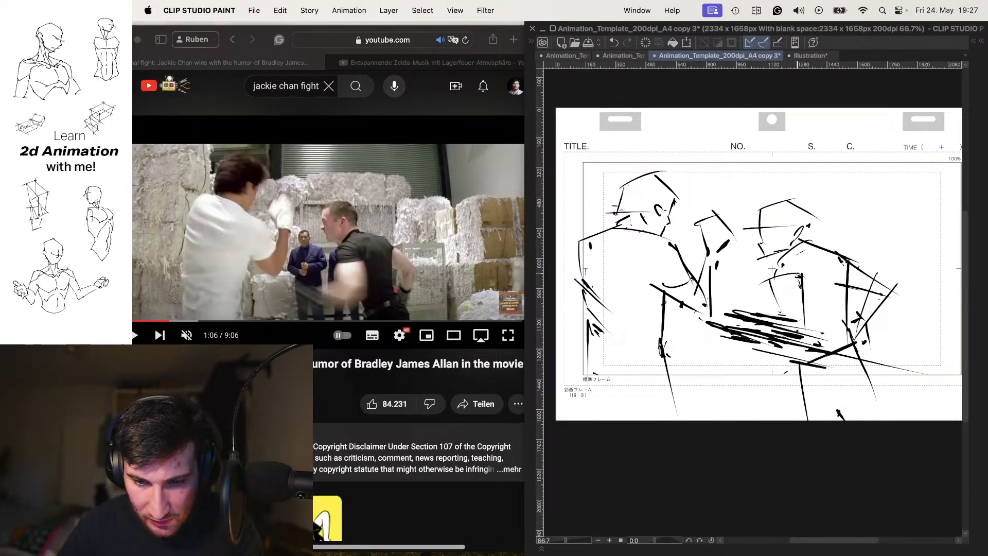
Step: Hatch shading into the right figure's bent rear arm and compare it with the previous drawing
mouse_move(849, 269)
left_mouse_down()
mouse_move(882, 298)
mouse_move(847, 341)
left_mouse_up()
key("comma")
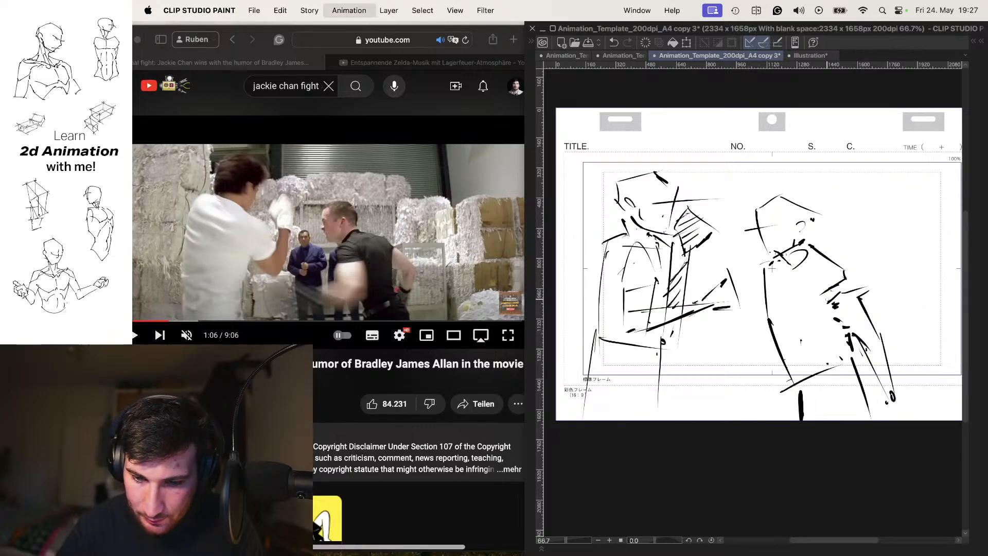
key("period")
key("comma")
key("period")
Step: Add another line to the right figure's front leg using the onion skin, and compare the pose with the previous drawing
key("o")
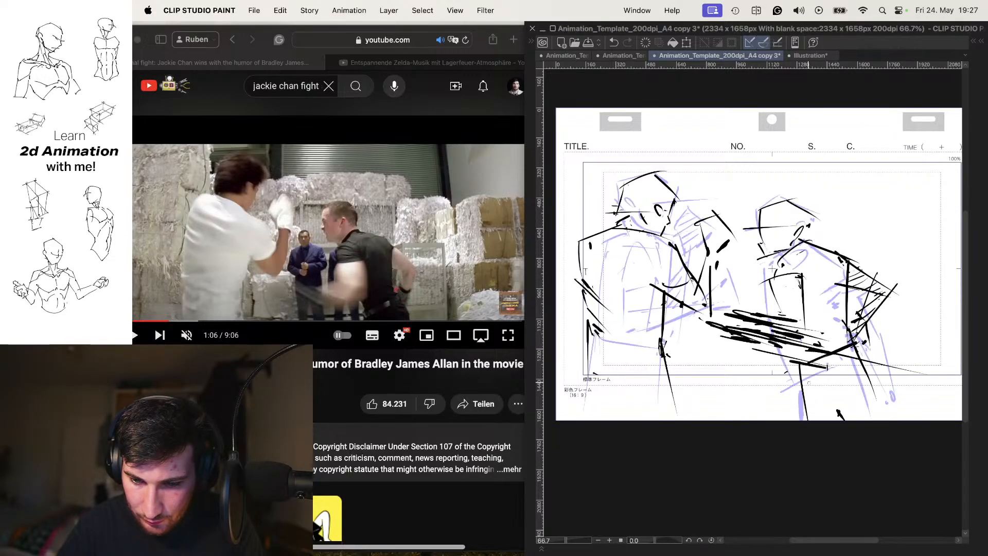
mouse_move(801, 366)
left_mouse_down()
mouse_move(799, 388)
mouse_move(794, 421)
left_mouse_up()
key("o")
key("comma")
key("period")
key("comma")
key("period")
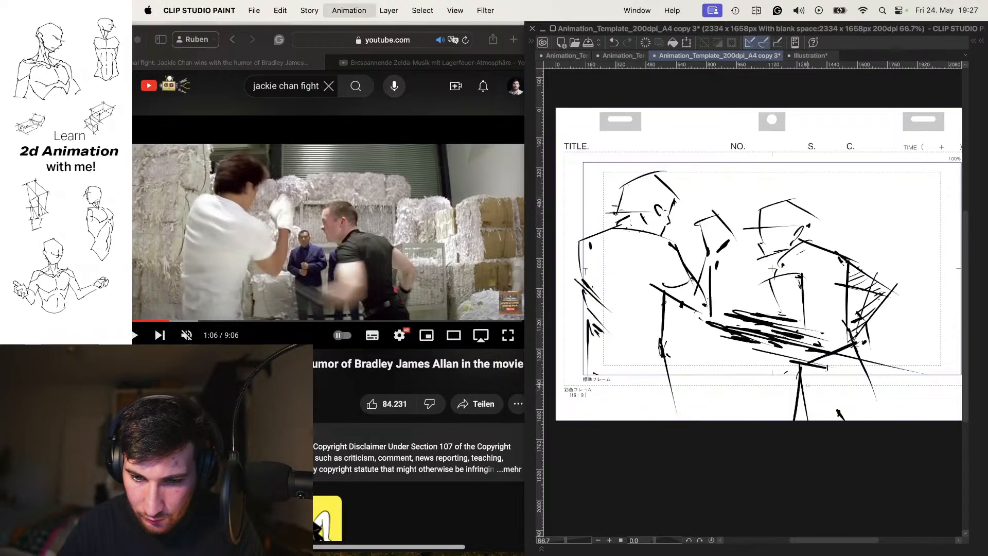
key("comma")
key("period")
Step: Advance the Safari reference video to the extended punch at 1:06, and add a new blank animation frame in Clip Studio Paint
left_click(446, 365)
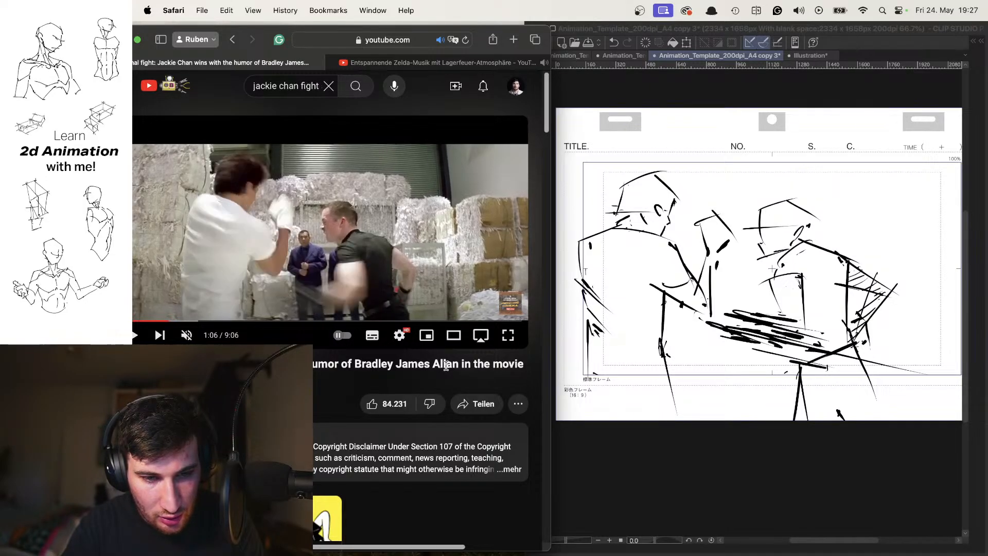
left_click(700, 198)
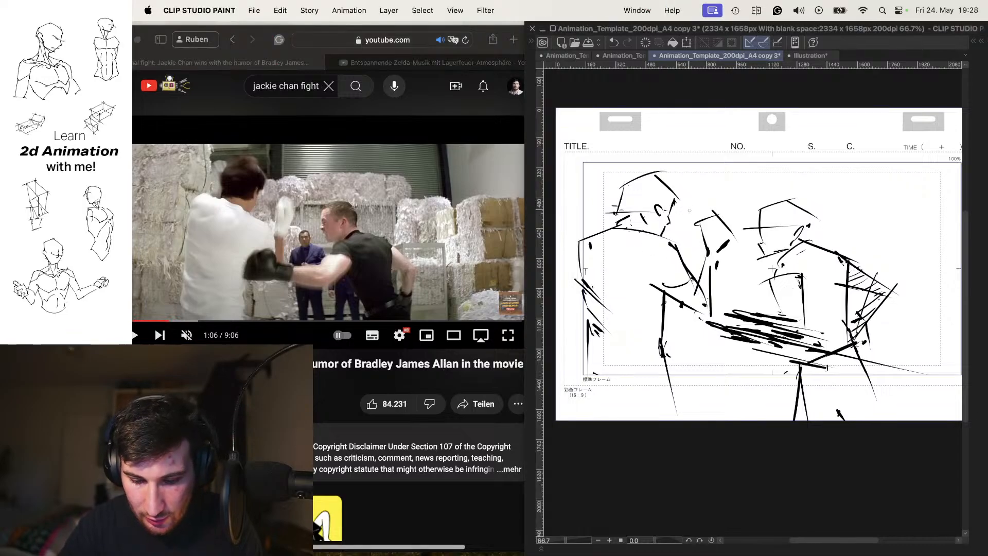
key("alt+n")
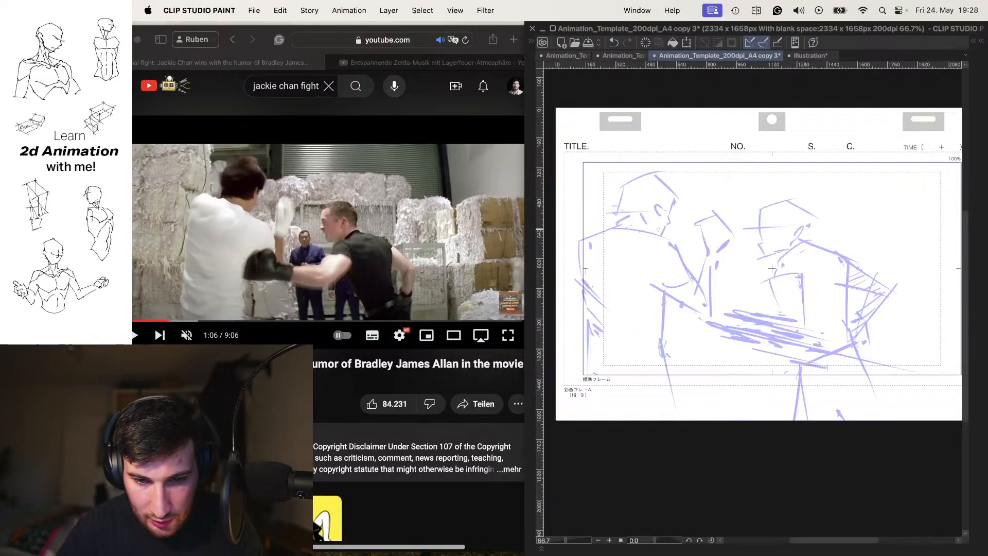
Step: Draw the left figure's shoulder line, upper arm and inner forearm edge on the new frame, following the onion skin
mouse_move(587, 233)
left_mouse_down()
mouse_move(627, 224)
mouse_move(666, 243)
mouse_move(699, 285)
mouse_move(686, 308)
left_mouse_up()
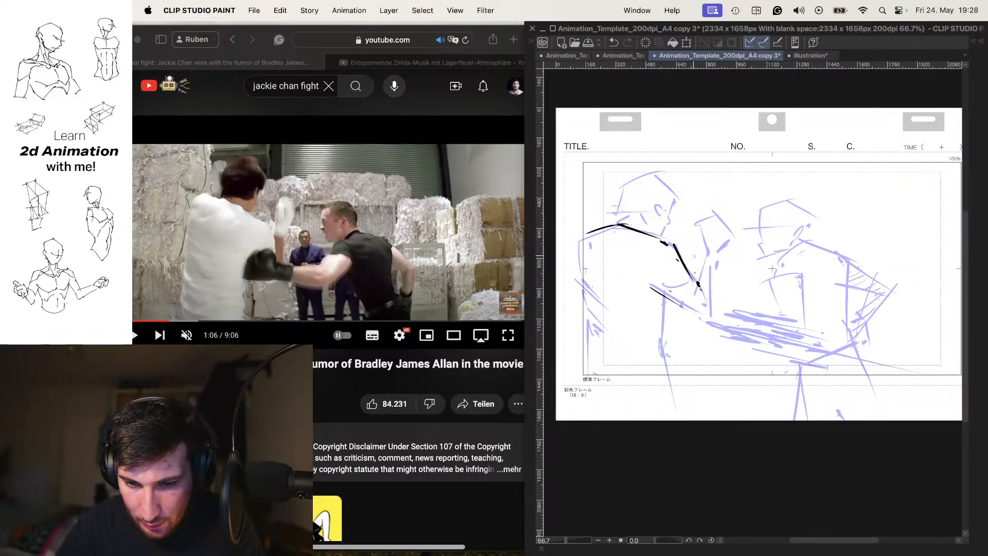
left_click_drag(693, 246, 698, 282)
mouse_move(696, 248)
left_mouse_down()
mouse_move(689, 223)
mouse_move(721, 201)
left_mouse_up()
left_click_drag(709, 200, 710, 308)
key("super+z")
key("super+z")
key("super+z")
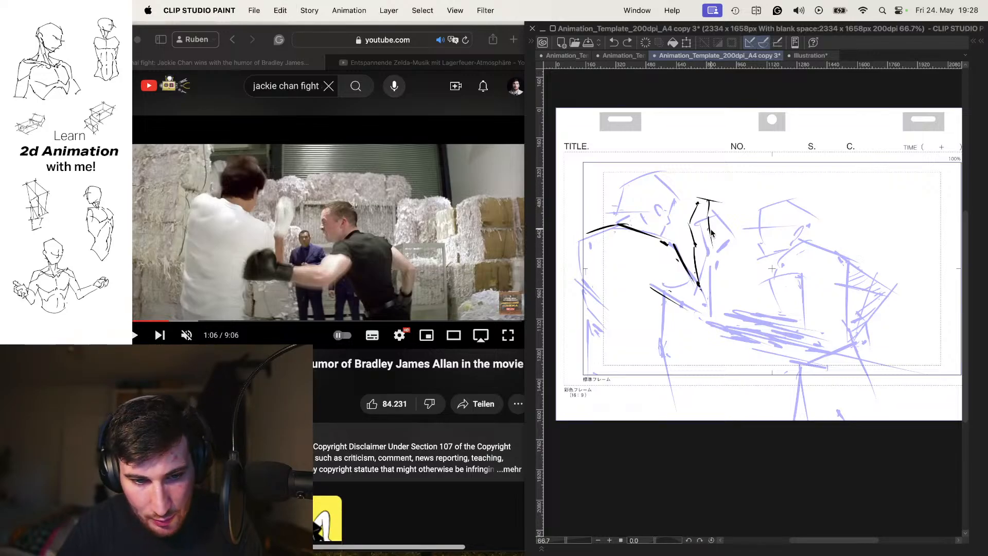
key("super+z")
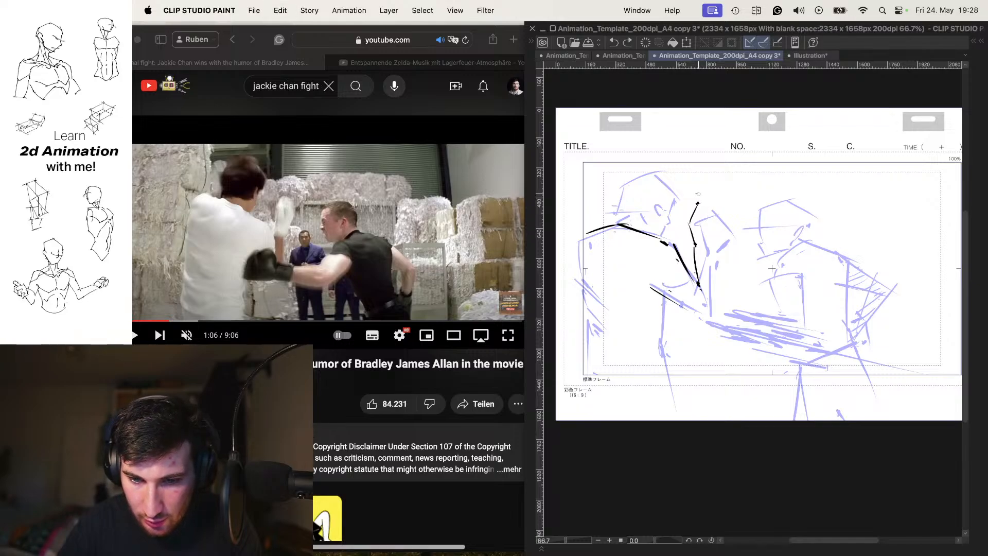
Step: Draw the left figure's raised hand as an angular shape and add the outer edge of its forearm
left_click_drag(696, 194, 718, 194)
mouse_move(712, 196)
left_mouse_down()
mouse_move(721, 221)
mouse_move(710, 278)
left_mouse_up()
key("super+z")
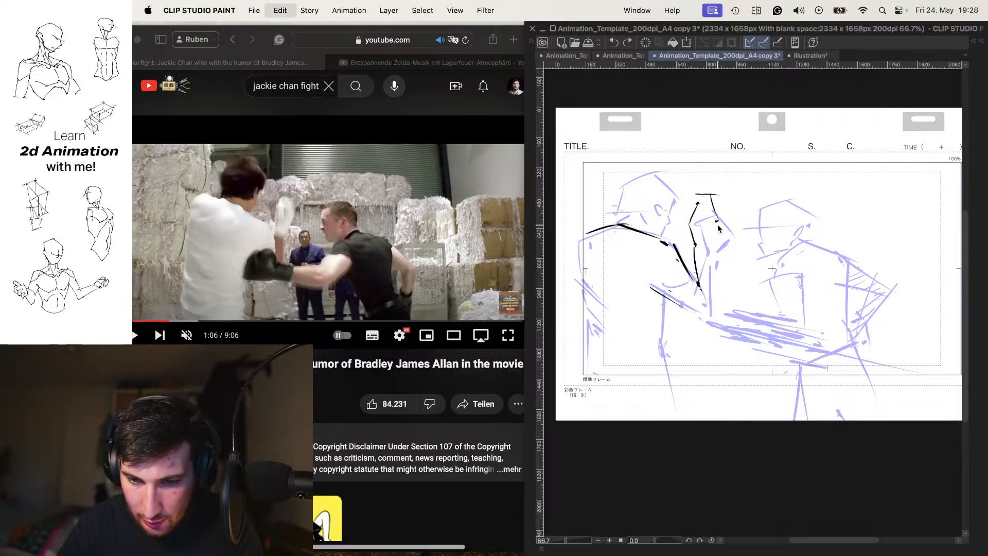
mouse_move(723, 221)
left_mouse_down()
mouse_move(705, 243)
mouse_move(715, 296)
left_mouse_up()
left_click_drag(707, 261, 715, 296)
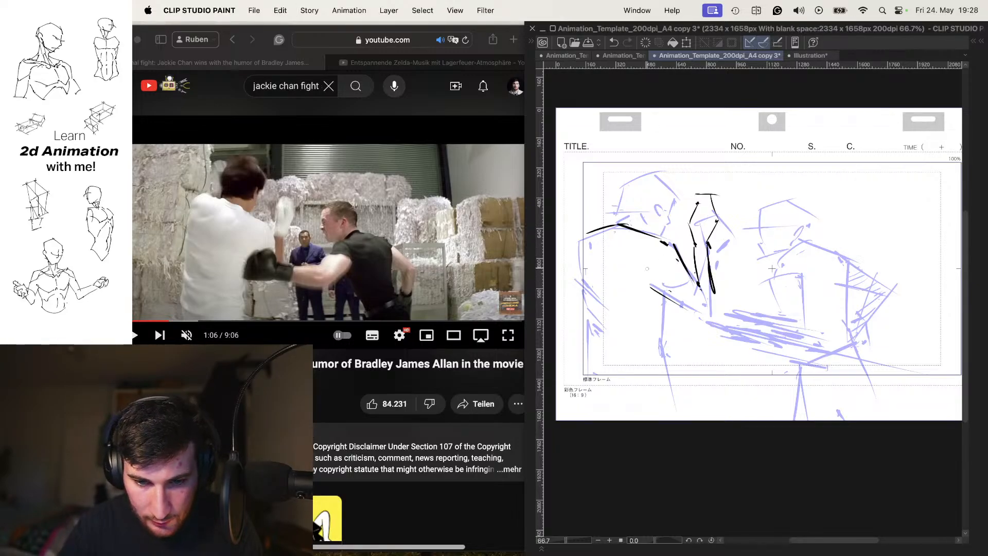
Step: Draw the left figure's back contour with sleeve folds and the front edge of the torso down past the waist
left_click(426, 369)
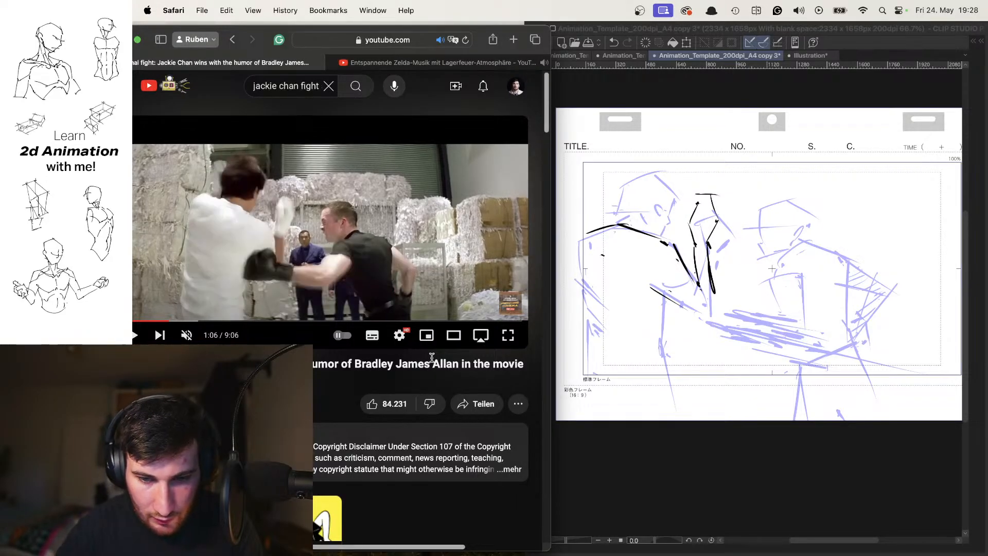
left_click(712, 314)
mouse_move(579, 239)
left_mouse_down()
mouse_move(598, 328)
mouse_move(588, 375)
left_mouse_up()
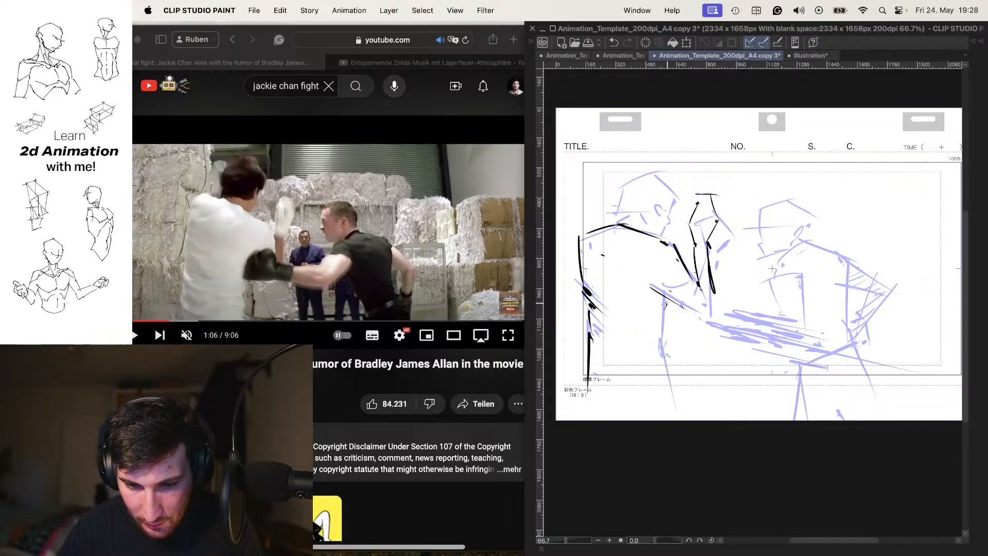
mouse_move(667, 301)
left_mouse_down()
mouse_move(666, 360)
mouse_move(679, 394)
left_mouse_up()
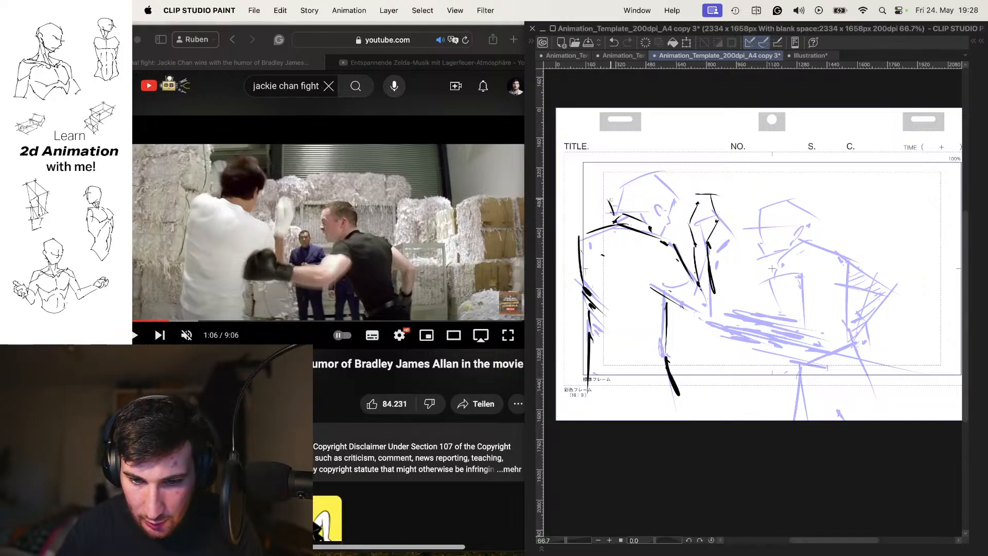
Step: Draw the left figure's head with ear and jaw, hide the onion skin, and compare the pose with the previous drawing
mouse_move(623, 171)
left_mouse_down()
mouse_move(658, 167)
mouse_move(678, 185)
mouse_move(663, 221)
mouse_move(660, 213)
left_mouse_up()
key("super+z")
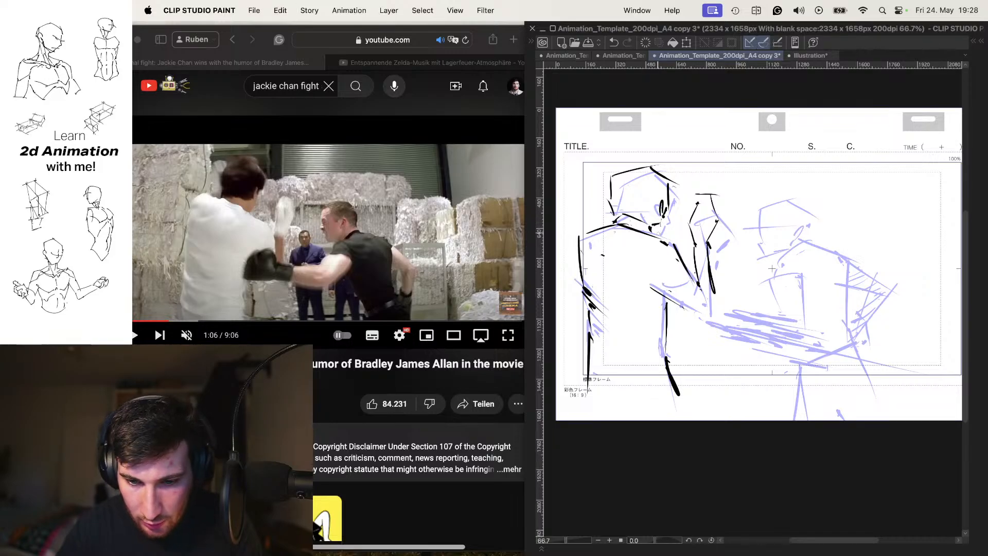
key("o")
key("super+z")
mouse_move(654, 230)
left_mouse_down()
mouse_move(661, 235)
mouse_move(660, 225)
left_mouse_up()
key("super+z")
key("comma")
key("period")
key("comma")
key("period")
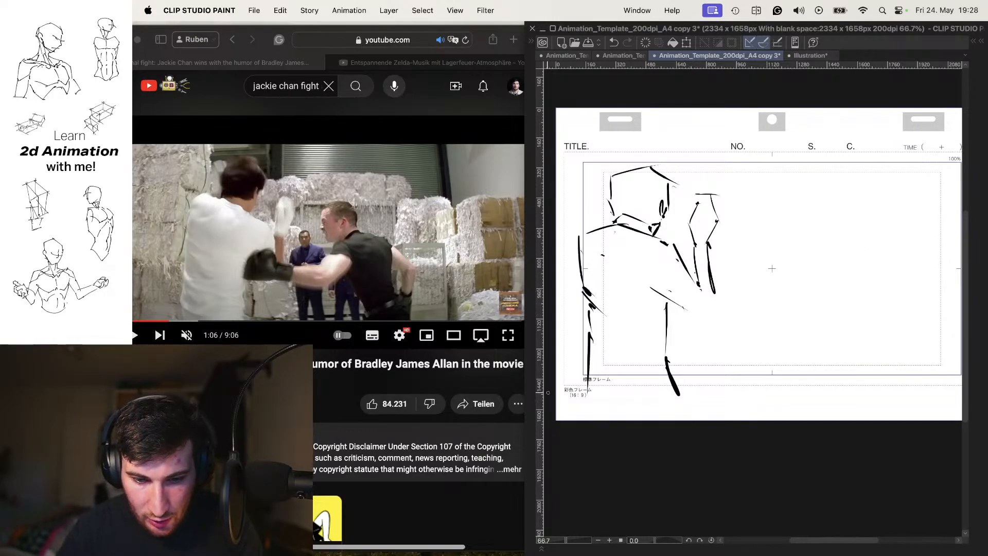
left_click(507, 366)
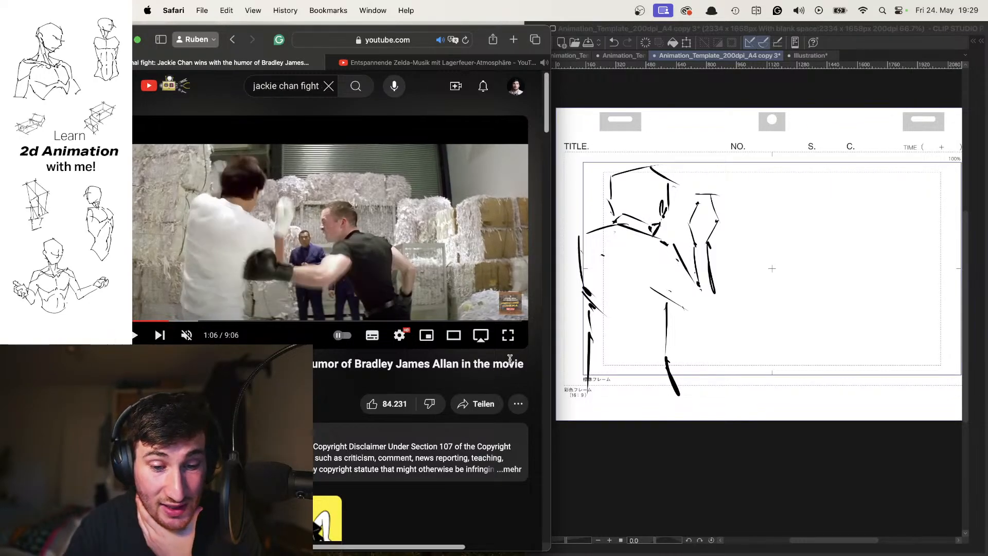
key("c")
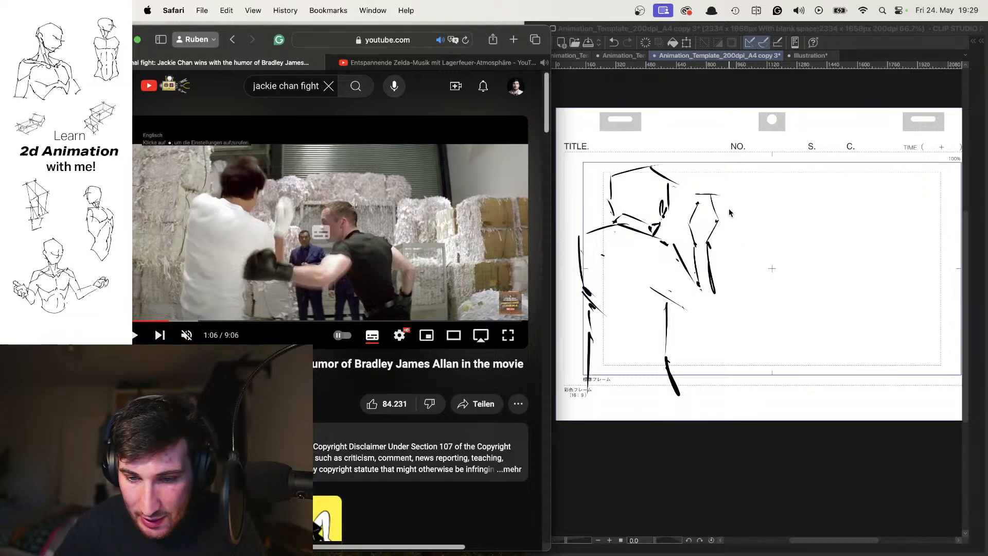
left_click(621, 283)
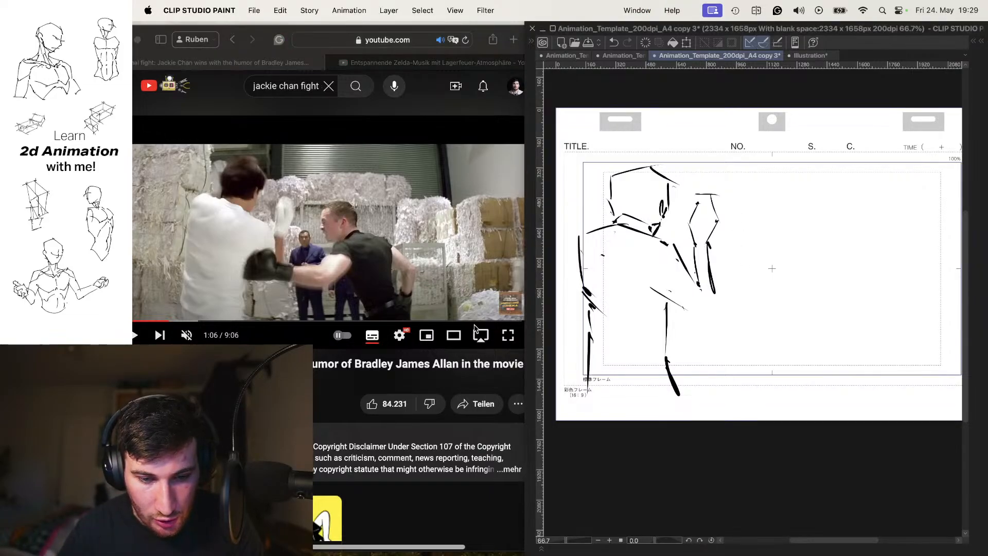
key("Tab")
key("Tab")
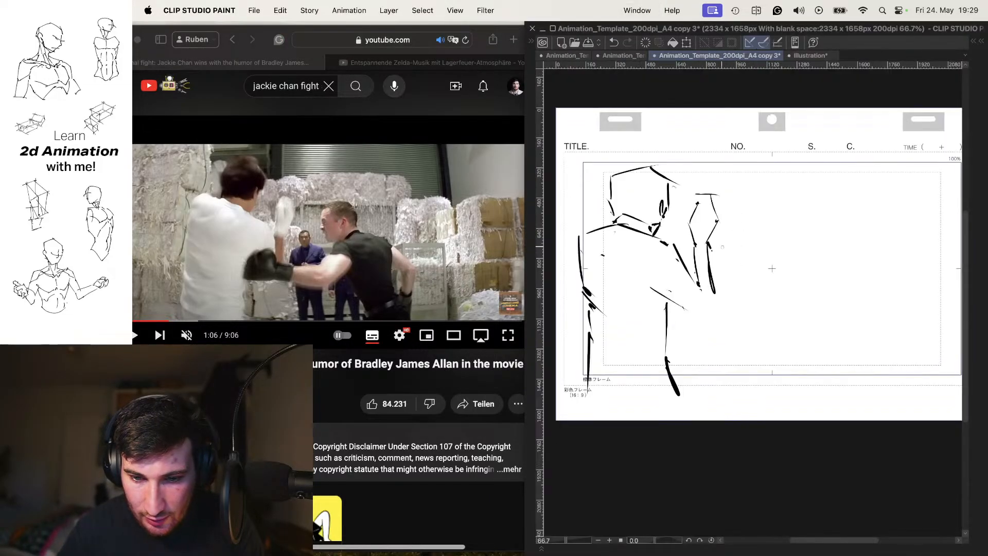
Step: Show the onion skin and draw the right figure's head, shoulder line, sleeve and extended punching arm
key("o")
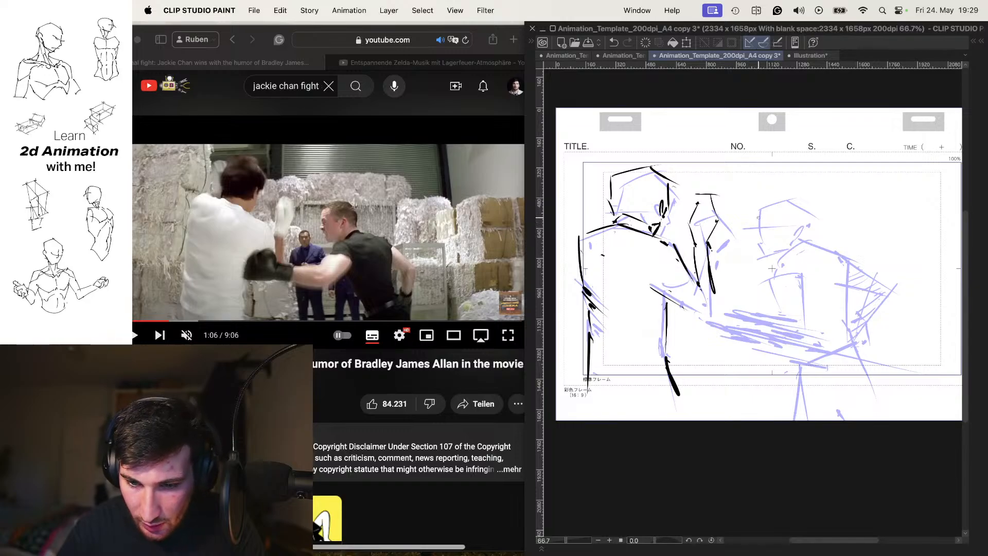
left_click_drag(761, 255, 795, 245)
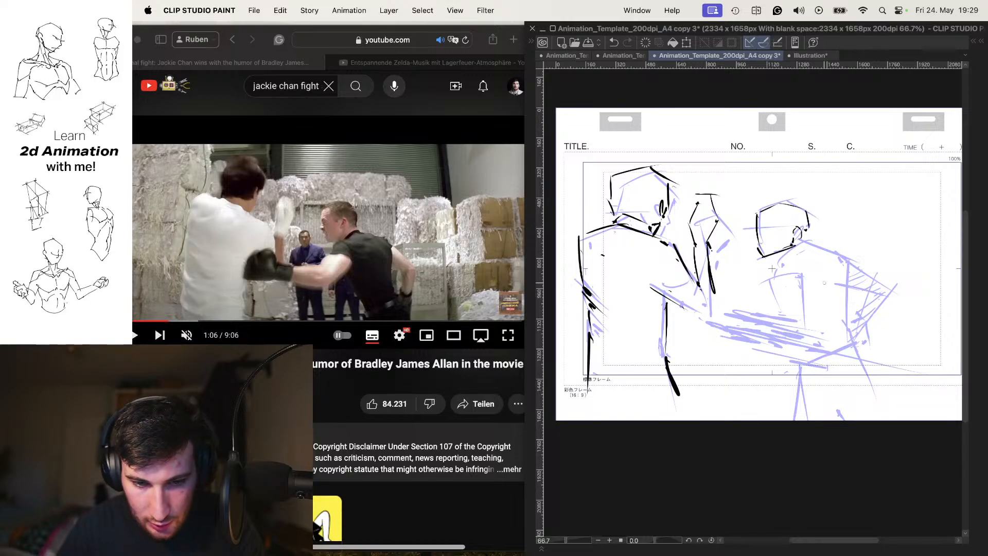
left_click_drag(795, 245, 850, 261)
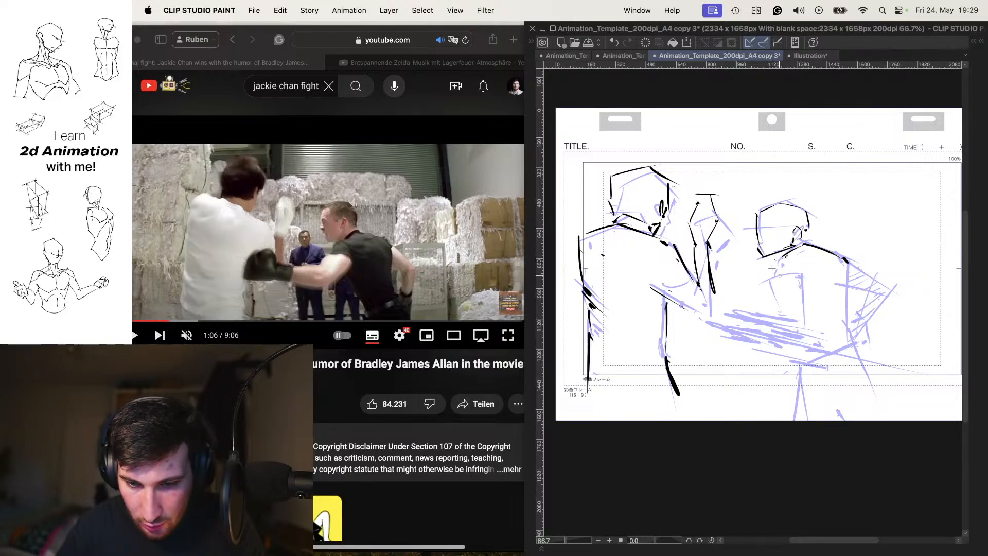
mouse_move(765, 281)
left_mouse_down()
mouse_move(806, 291)
mouse_move(824, 278)
mouse_move(765, 297)
left_mouse_up()
left_click_drag(769, 280, 749, 326)
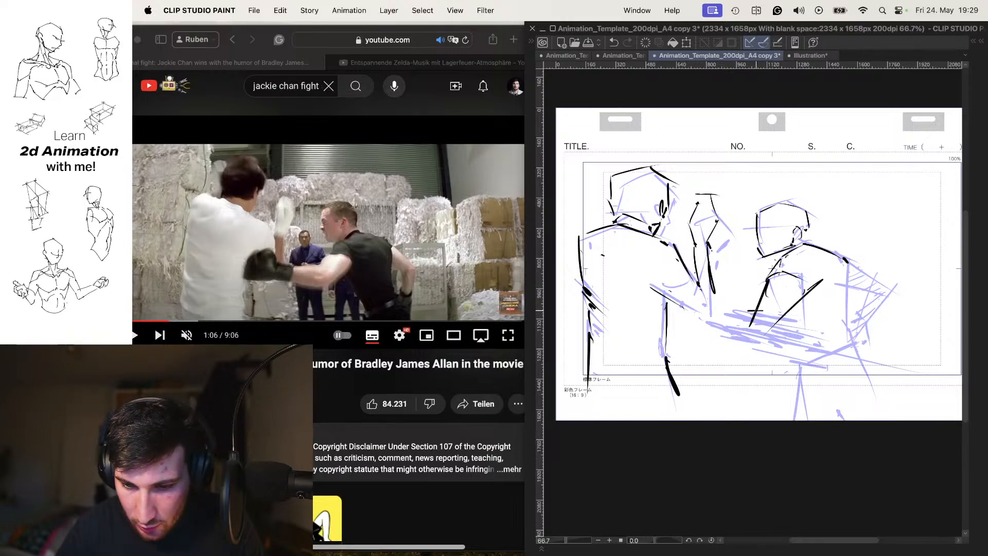
mouse_move(674, 308)
left_mouse_down()
mouse_move(784, 312)
mouse_move(778, 335)
left_mouse_up()
key("super+s")
mouse_move(686, 310)
left_mouse_down()
mouse_move(664, 298)
mouse_move(650, 330)
mouse_move(673, 338)
left_mouse_up()
mouse_move(668, 330)
left_mouse_down()
mouse_move(685, 322)
mouse_move(660, 333)
left_mouse_up()
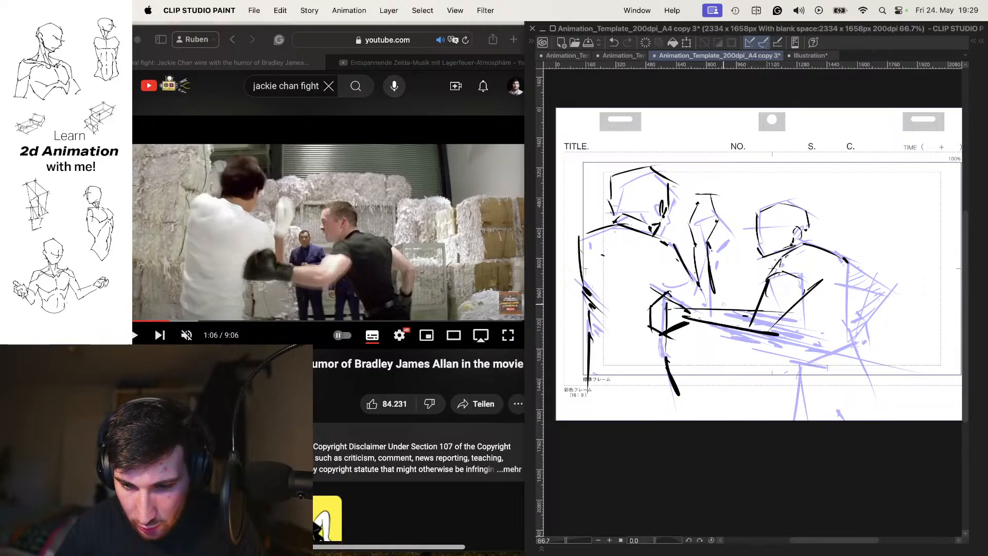
key("o")
key("super+z")
key("super+z")
key("super+z")
key("super+z")
key("super+z")
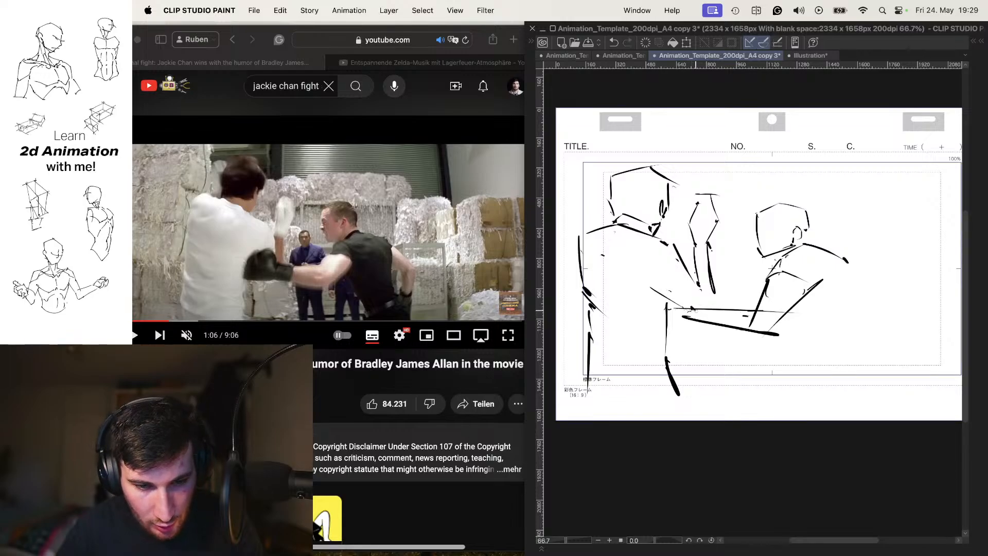
Step: Draw the right figure's boxing glove over the left figure's torso and flip through the drawings to check the punch
mouse_move(696, 302)
left_mouse_down()
mouse_move(690, 333)
mouse_move(671, 281)
mouse_move(636, 311)
mouse_move(661, 329)
mouse_move(663, 313)
left_mouse_up()
key("period")
key("period")
key("comma")
key("comma")
key("comma")
key("comma")
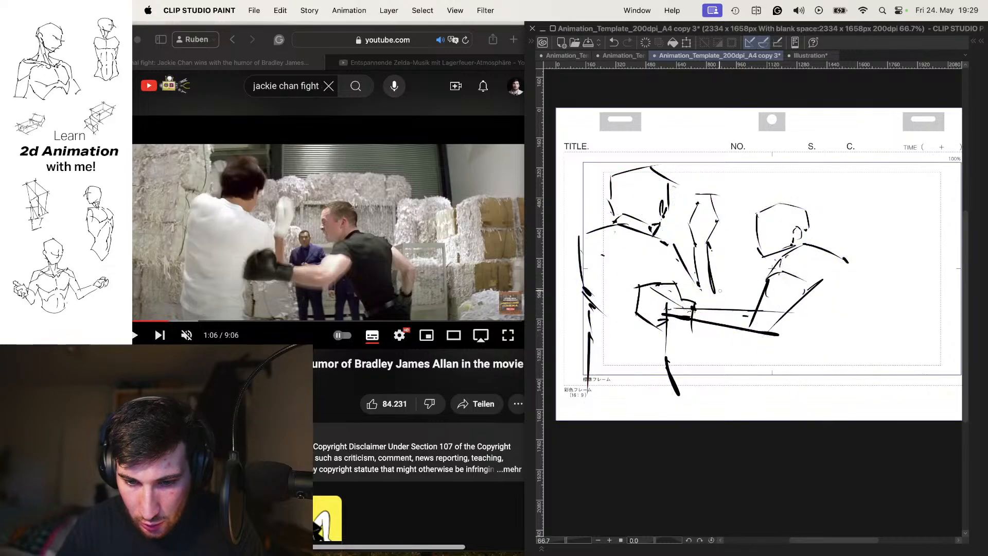
key("period")
key("period")
key("period")
key("period")
key("period")
key("period")
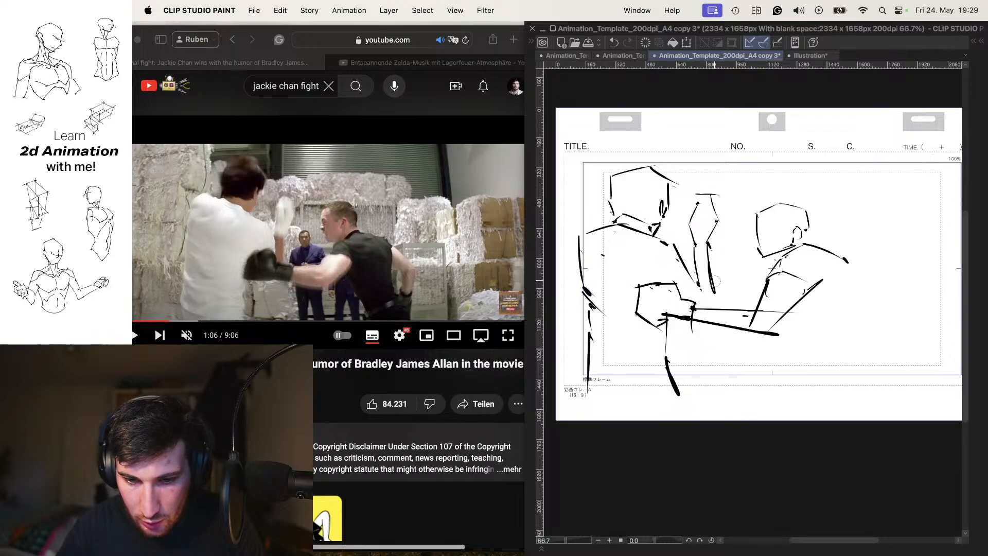
Step: Extend the left figure's raised arm down to the elbow at the punching forearm, and compare with the previous drawing
mouse_move(733, 223)
left_mouse_down()
mouse_move(741, 260)
mouse_move(766, 288)
mouse_move(743, 309)
left_mouse_up()
key("super+z")
key("super+z")
left_click(693, 309)
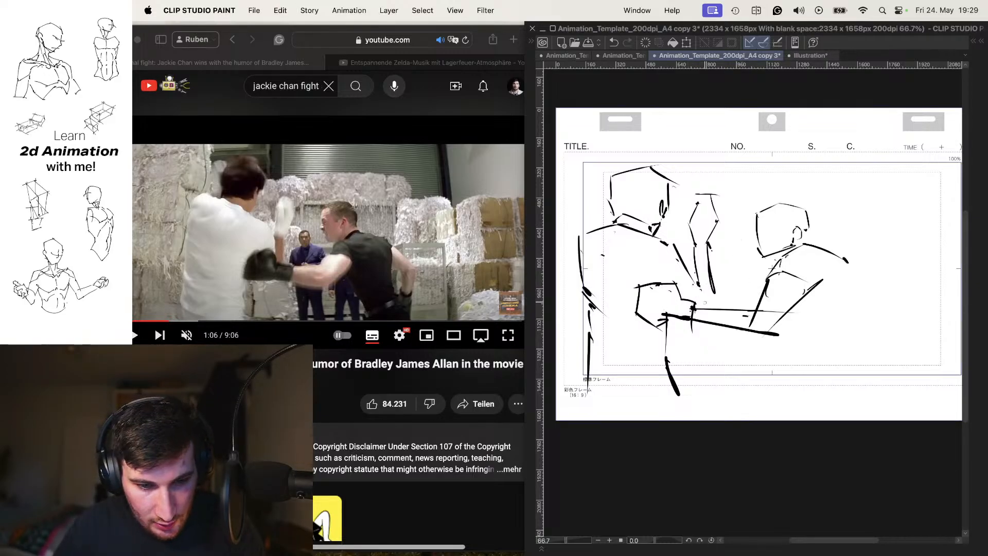
left_click_drag(679, 255, 709, 312)
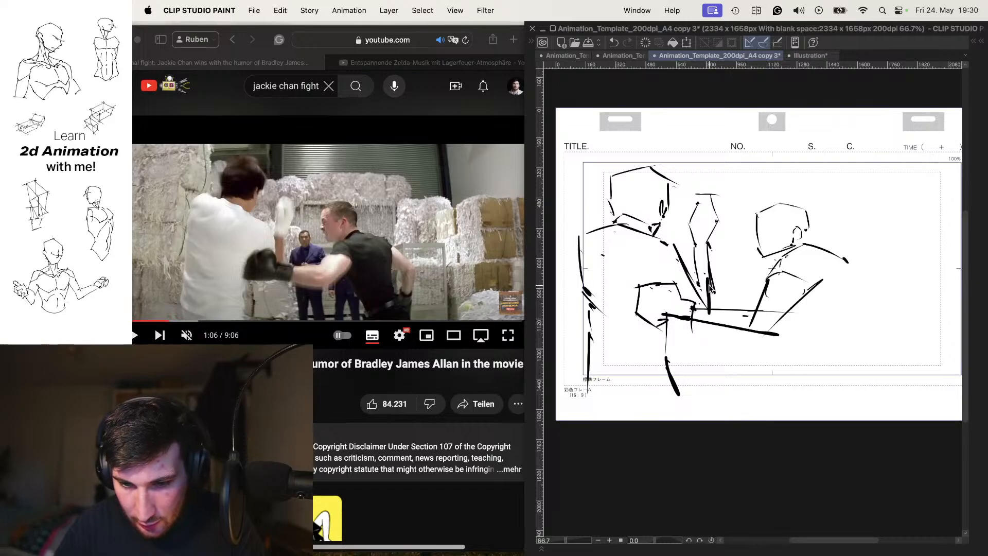
key("Left")
key("Right")
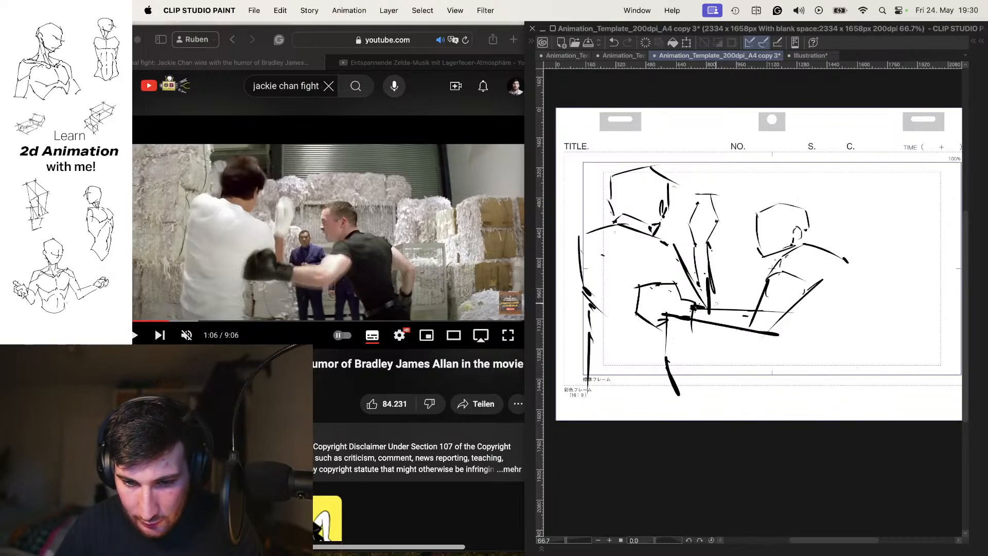
key("Left")
key("Right")
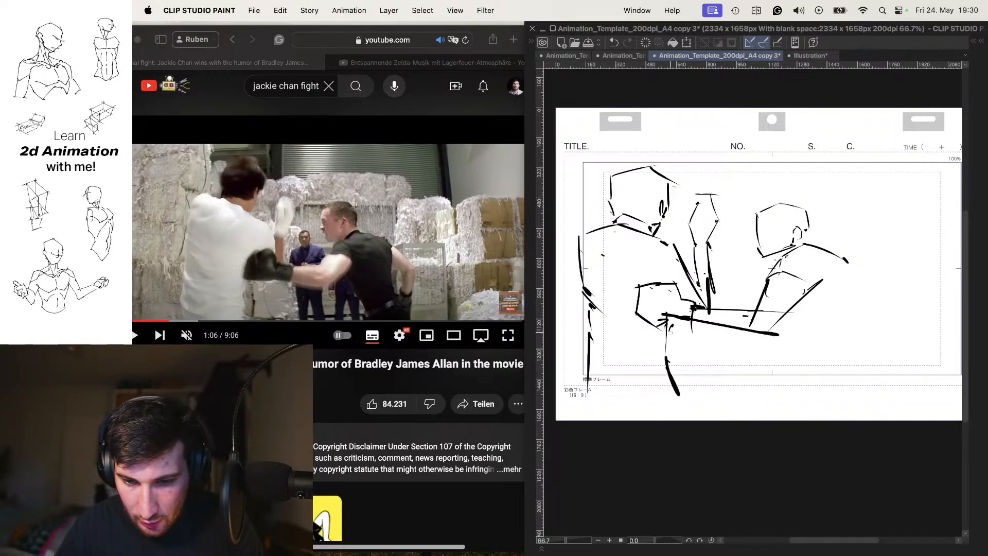
Step: Redraw the left figure's front torso edge below the glove and compare it with the previous drawing
key("super+z")
left_click_drag(671, 320, 666, 363)
key("Left")
key("Right")
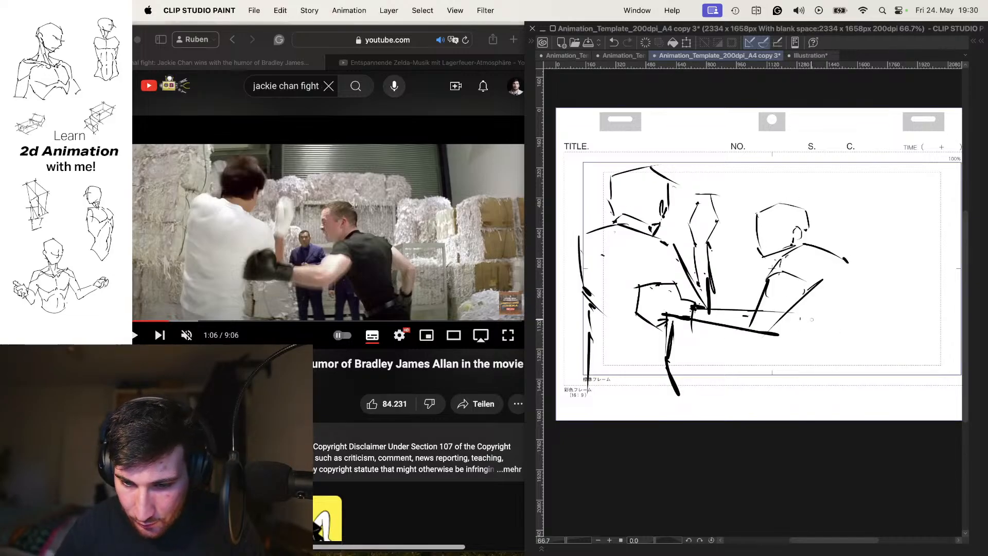
key("Left")
key("Right")
Step: Draw the right figure's chest edge, back contour, slanted waistline and legs using the onion skin
left_click_drag(784, 311, 806, 361)
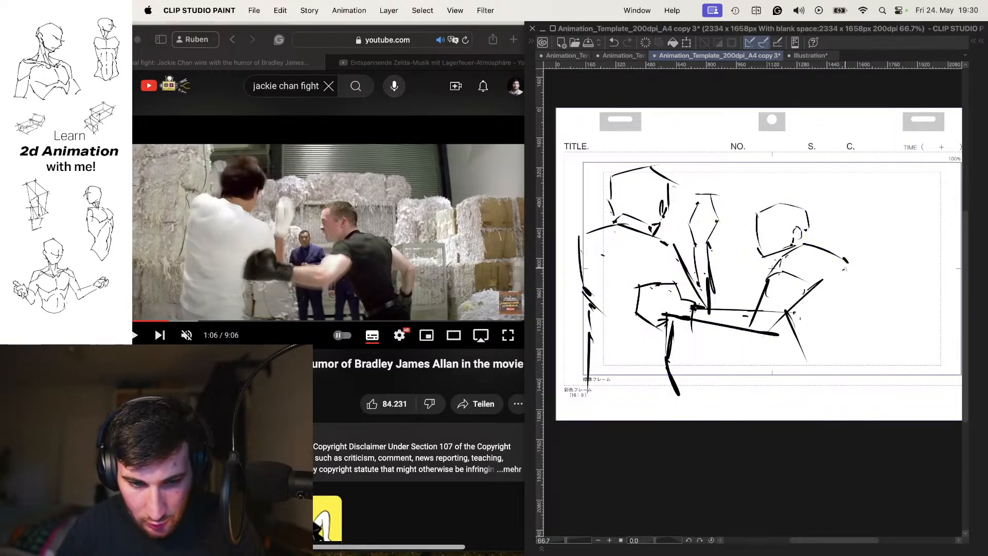
key("o")
left_click_drag(845, 262, 868, 385)
mouse_move(858, 341)
left_mouse_down()
mouse_move(802, 370)
mouse_move(795, 421)
left_mouse_up()
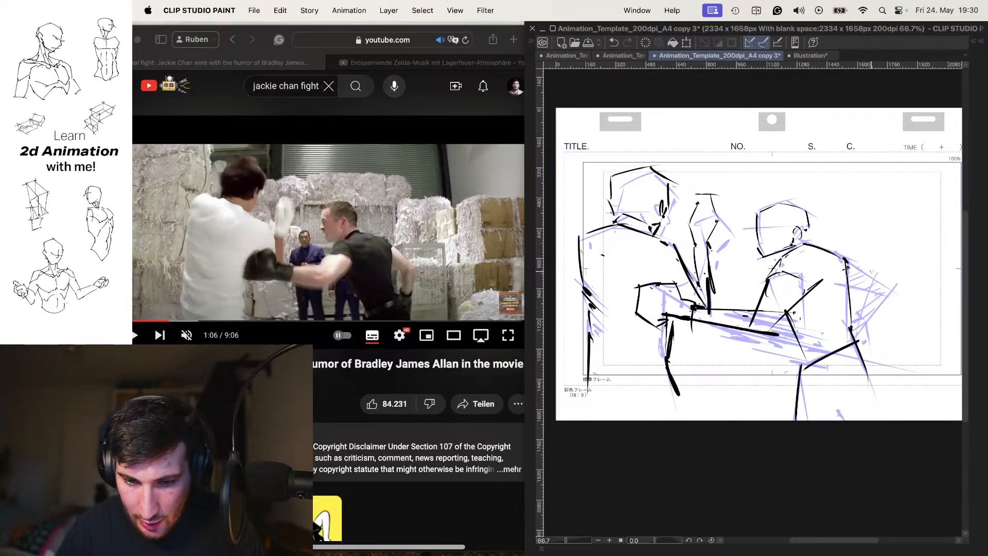
Step: Draw the right figure's bent rear arm behind the back, hide the onion skin, and add a horizontal guide line across the head
mouse_move(854, 271)
left_mouse_down()
mouse_move(897, 303)
mouse_move(858, 274)
mouse_move(883, 293)
mouse_move(853, 337)
left_mouse_up()
key("super+z")
left_click_drag(874, 305, 859, 344)
left_click_drag(859, 342, 867, 365)
key("space")
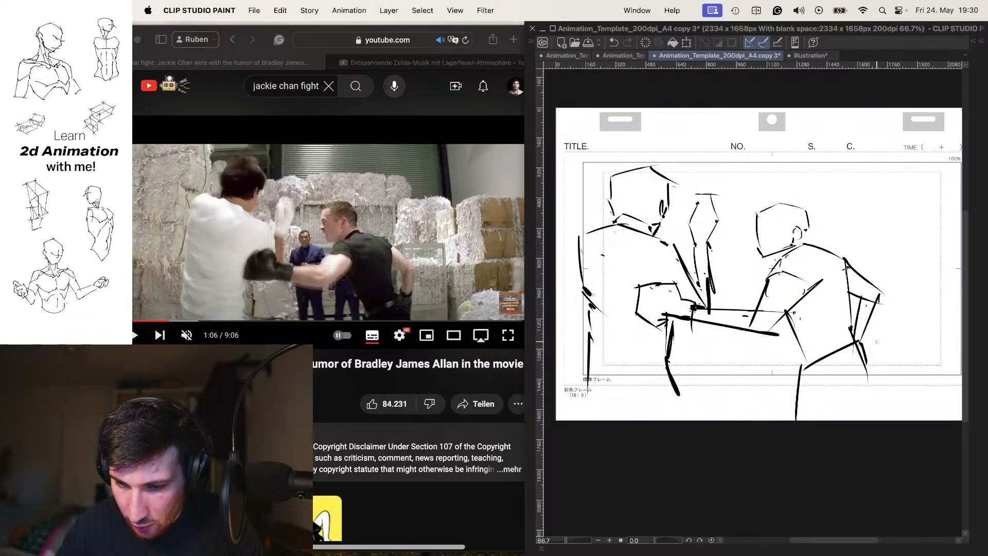
key(".")
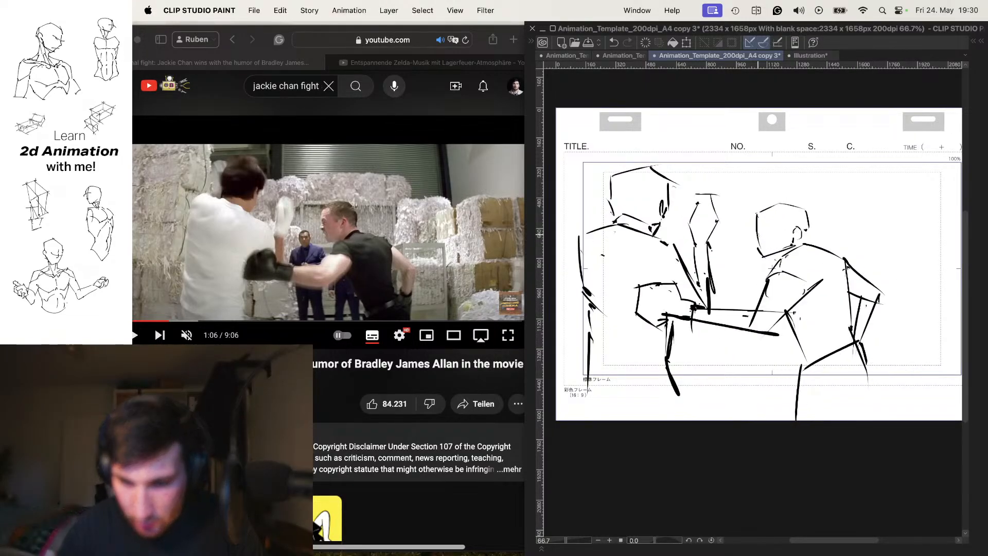
left_click_drag(749, 228, 793, 228)
Step: Flip through the whole drawing sequence to check the motion leading into the new punch pose
key(".")
key(".")
key(".")
key(".")
key(".")
key(".")
key(".")
key(".")
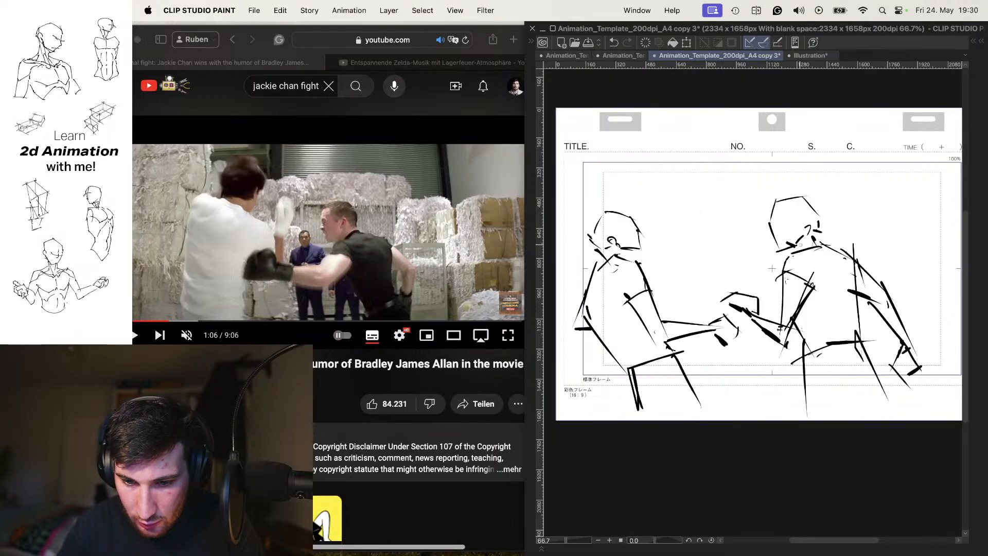
key(".")
key(".")
key(".")
key(".")
key(".")
key(".")
key(".")
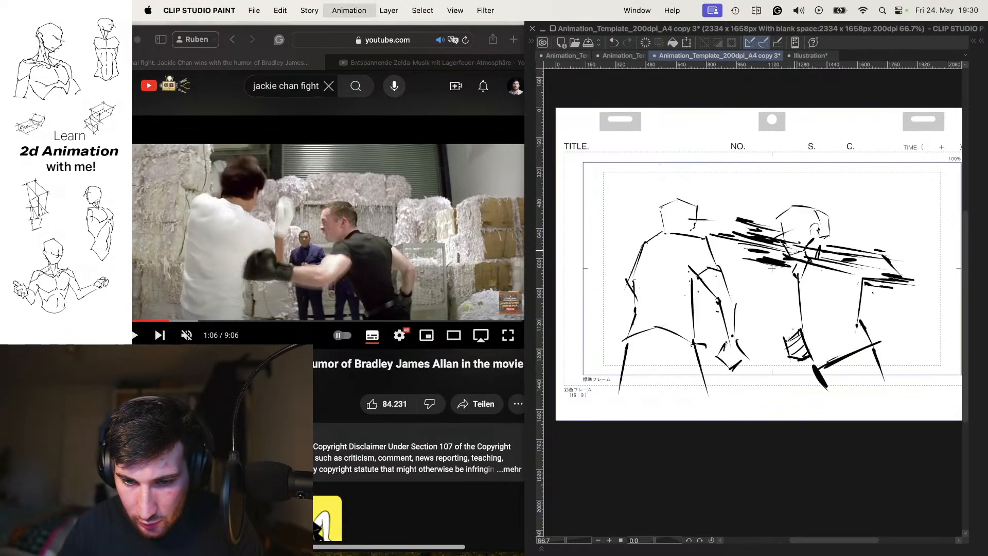
key(".")
key(".")
key(".")
key(".")
key(".")
key(".")
key(".")
key(".")
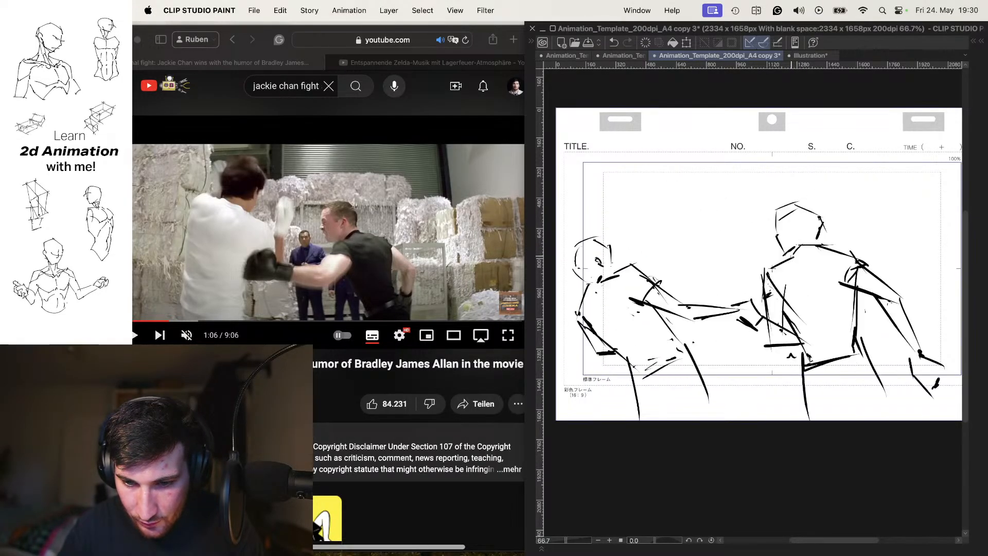
key(".")
key(".")
key(".")
key(".")
key(".")
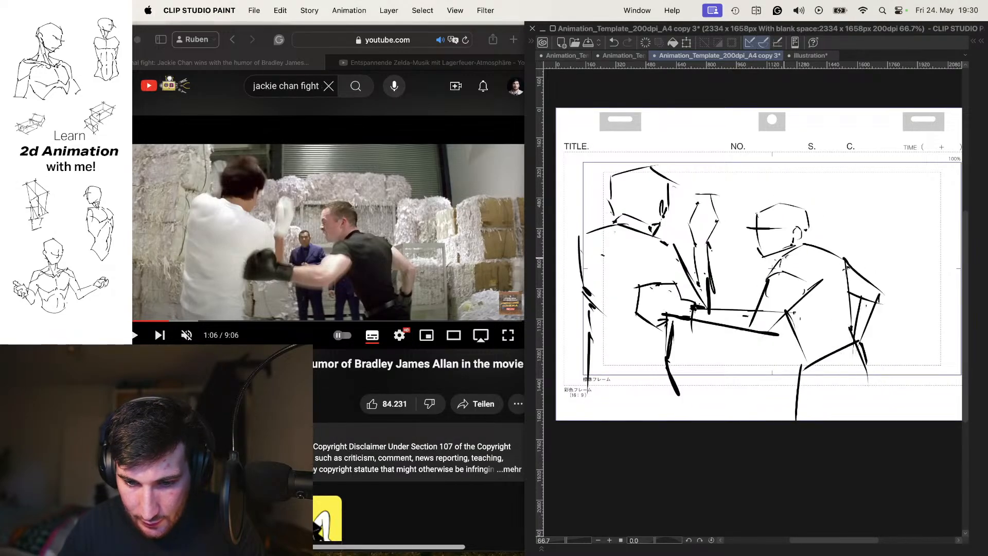
Step: Thicken the rear edge of the right figure's punching glove with the pen, undoing the excess shading strokes
key(".")
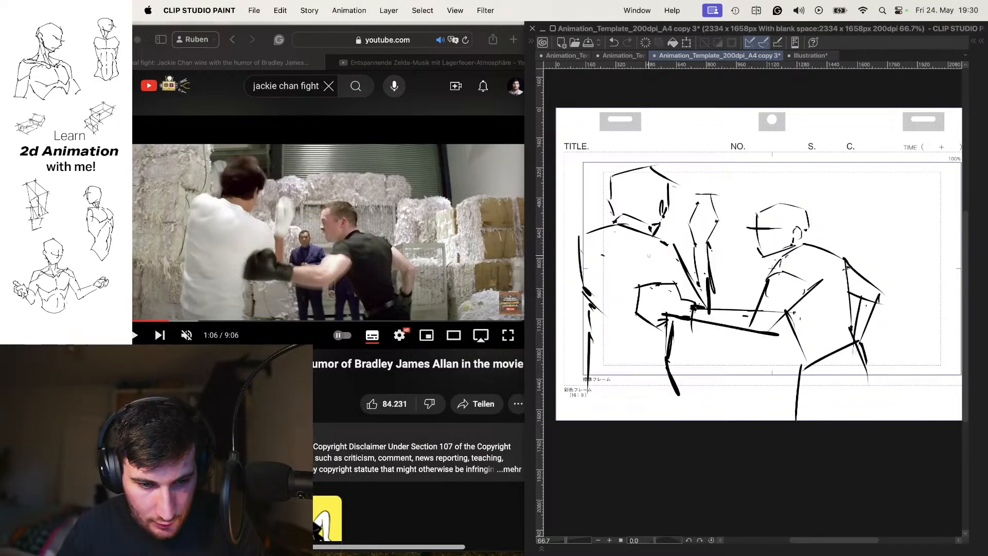
mouse_move(651, 281)
left_mouse_down()
mouse_move(638, 286)
mouse_move(643, 306)
mouse_move(635, 294)
left_mouse_up()
key("super+z")
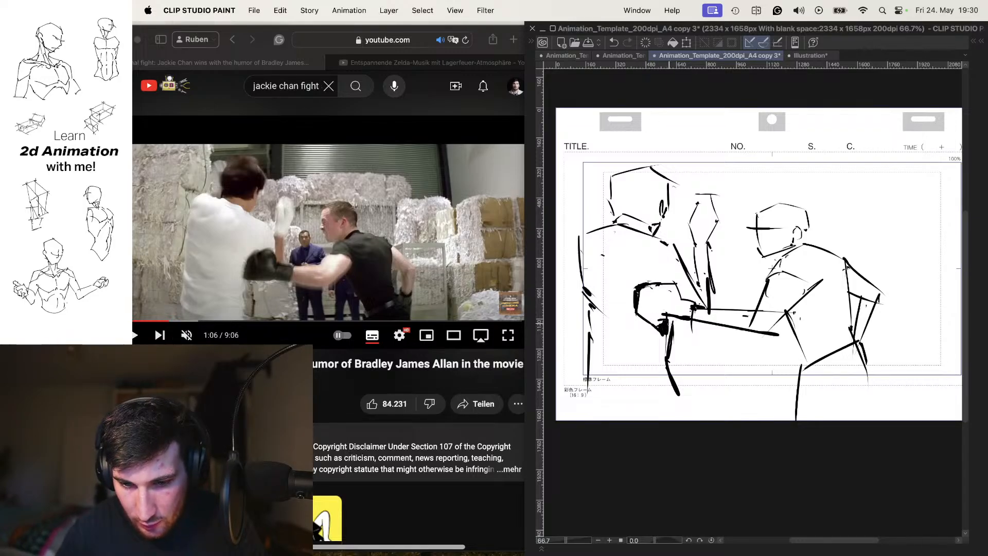
key(".")
key("super+z")
key(".")
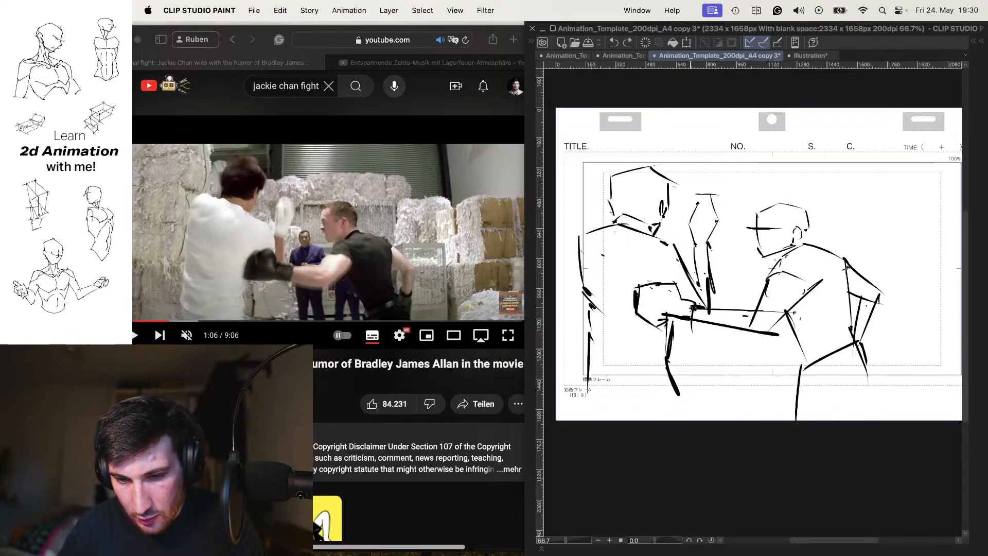
Step: Play and flip through the drawing sequence to check the motion leading into the punch pose
key("space")
key("space")
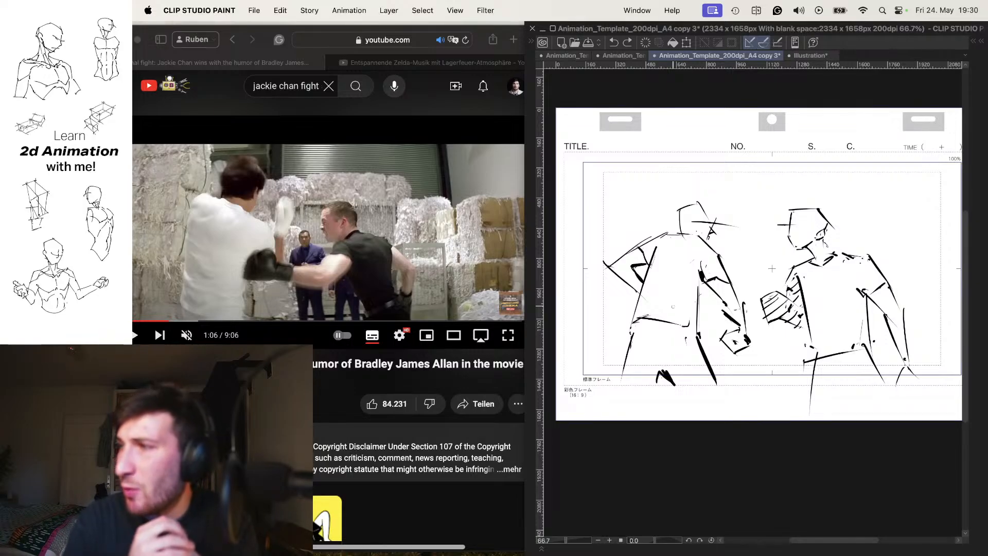
key(".")
key(".")
key(".")
key(".")
key(".")
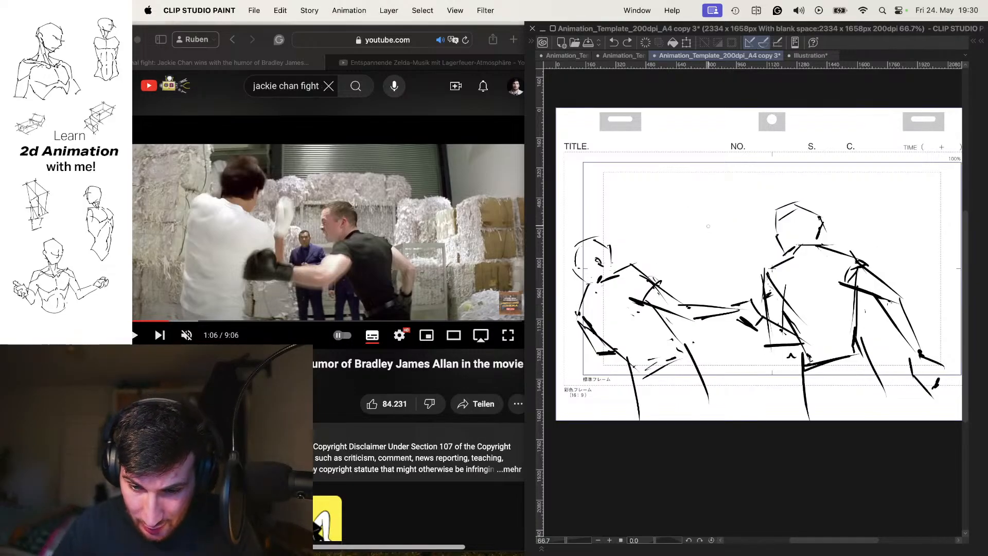
key(".")
key(".")
key(".")
key(".")
key(".")
key(".")
key(".")
key(".")
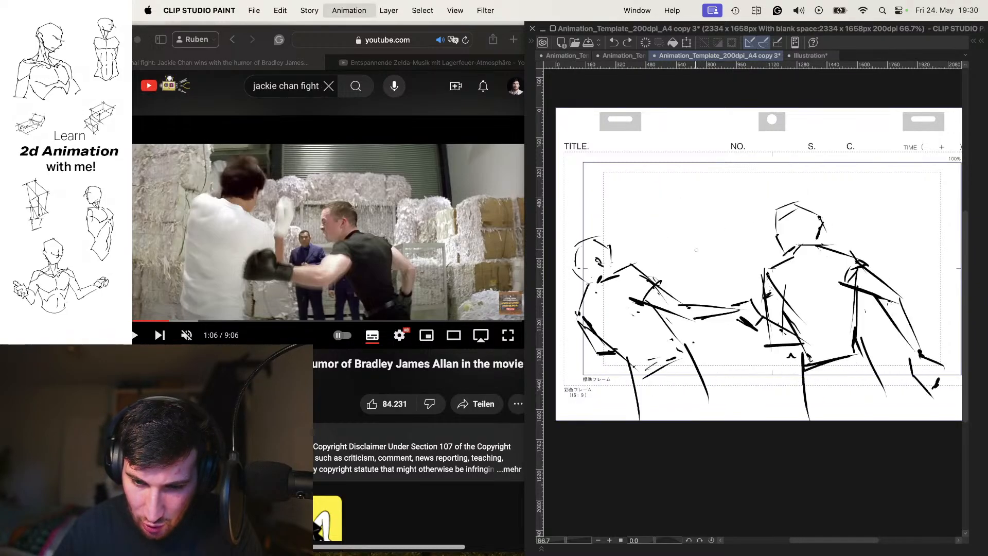
key(".")
key(".")
key(".")
key(".")
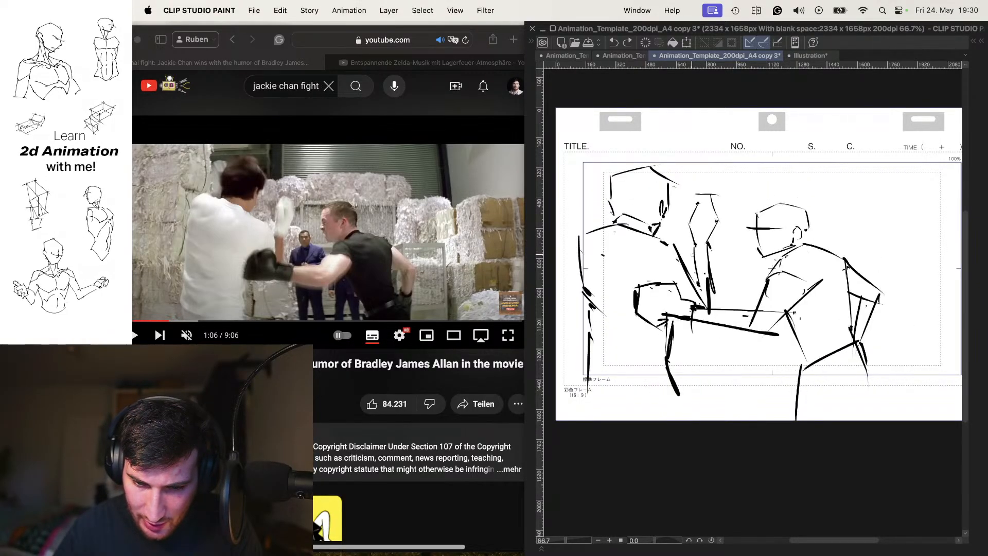
Step: Draw a hatched fist with a short forearm behind the left figure's head in the punch pose
left_click(415, 354)
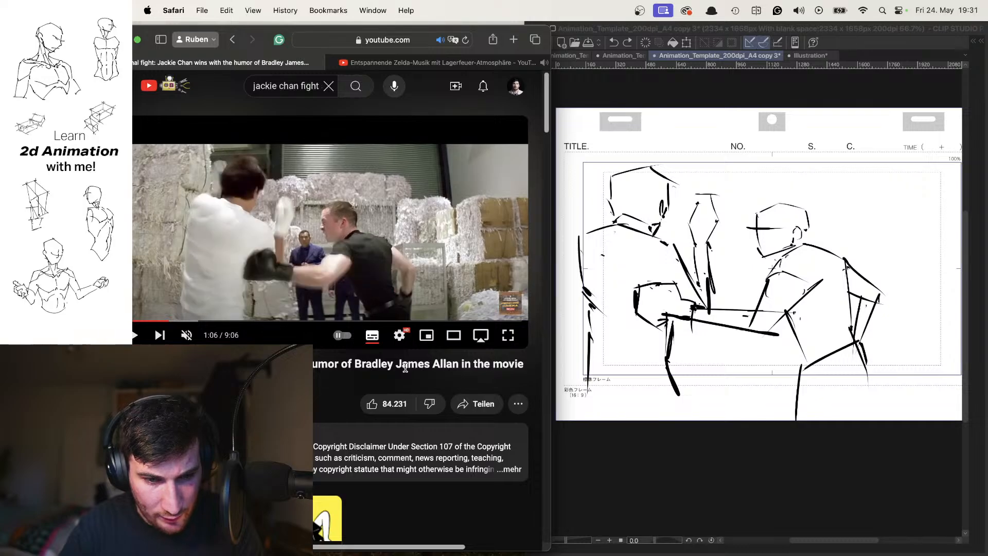
left_click(596, 205)
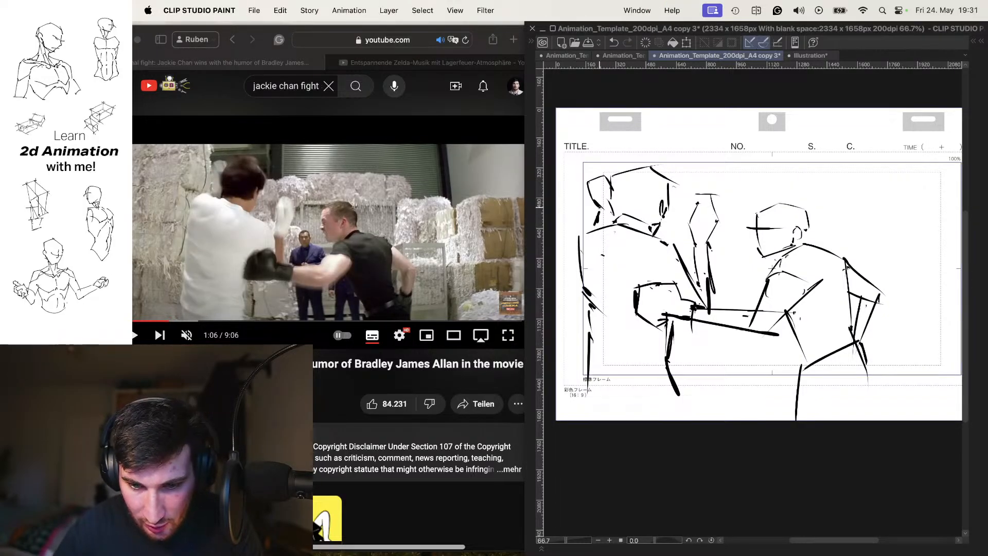
left_click_drag(597, 181, 597, 220)
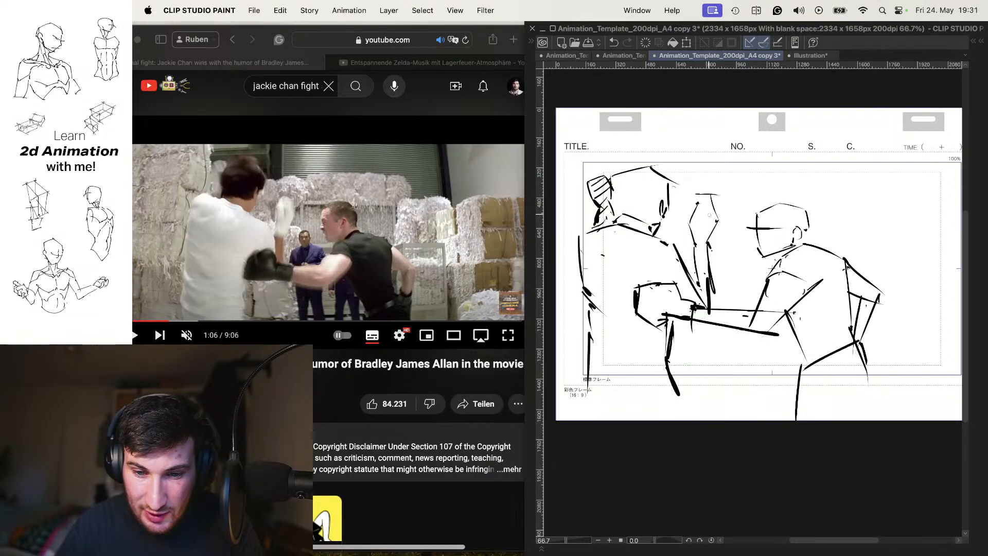
Step: Flip back and forth between the last few drawings to compare the added fist with the preceding poses
key("comma")
key("comma")
key("comma")
key("comma")
key("comma")
key("period")
key("period")
key("period")
key("period")
key("period")
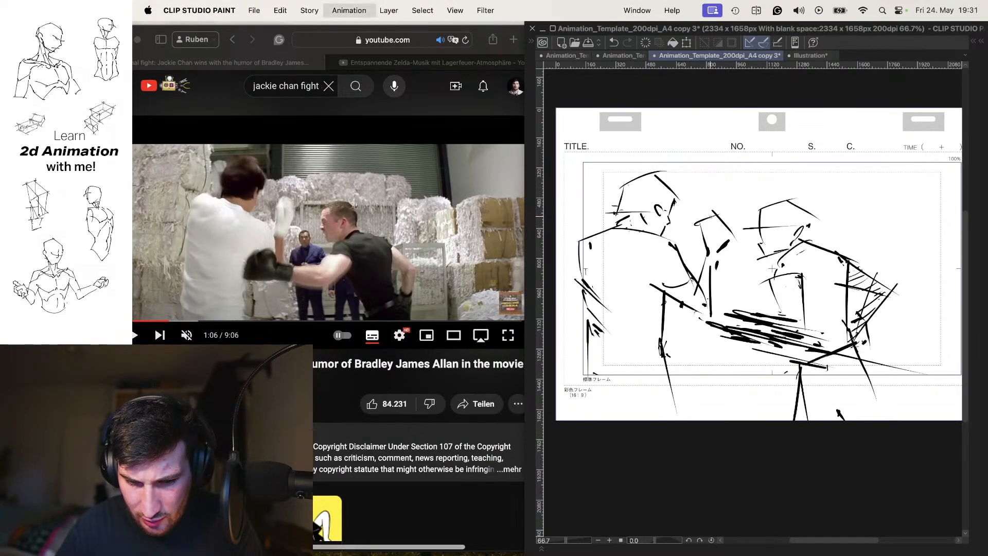
key("comma")
key("comma")
key("comma")
key("comma")
key("period")
key("period")
key("period")
key("period")
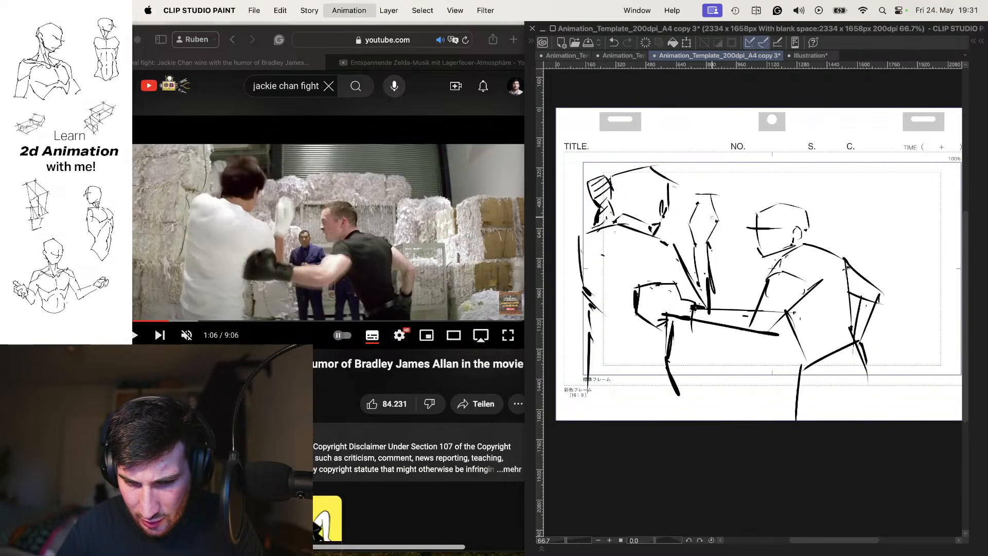
key("comma")
key("comma")
key("comma")
key("comma")
key("comma")
key("comma")
key("period")
key("period")
key("period")
key("period")
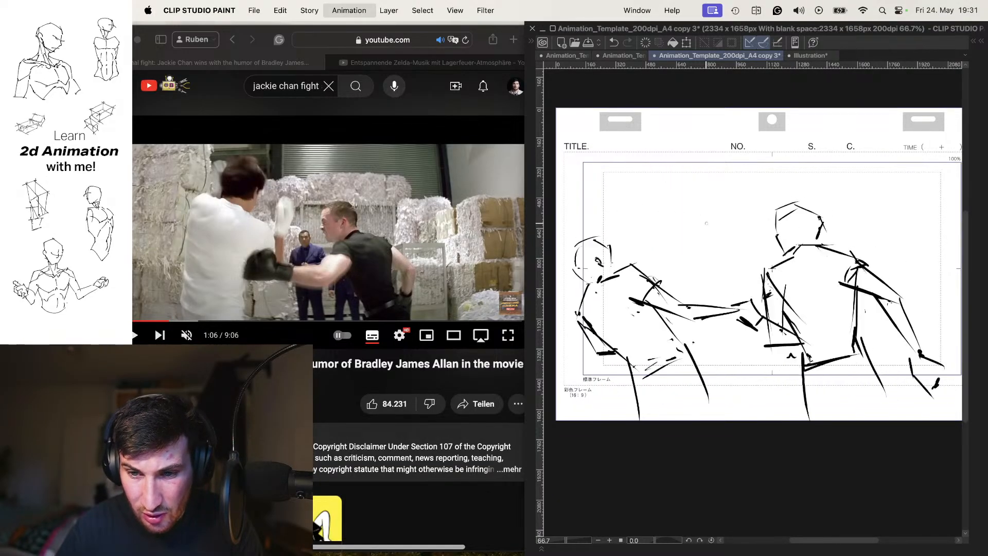
key("period")
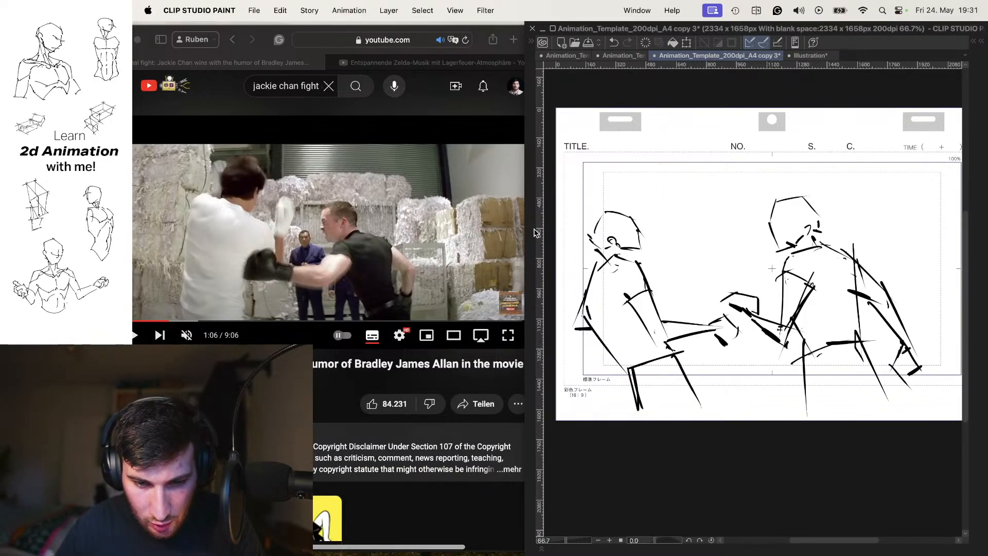
Step: Widen the canvas window over the reference video and play the animation
mouse_move(524, 233)
left_mouse_down()
mouse_move(510, 247)
mouse_move(134, 281)
left_mouse_up()
left_click_drag(529, 206, 569, 208)
key("space")
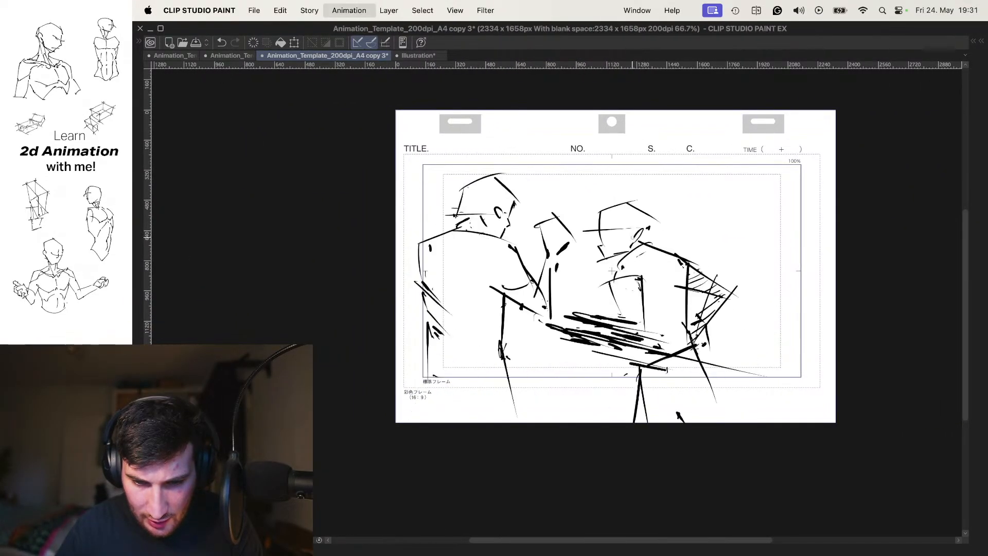
Step: Assign cels 1 to 10 by cel name on the timeline with 3 frames each
key("Tab")
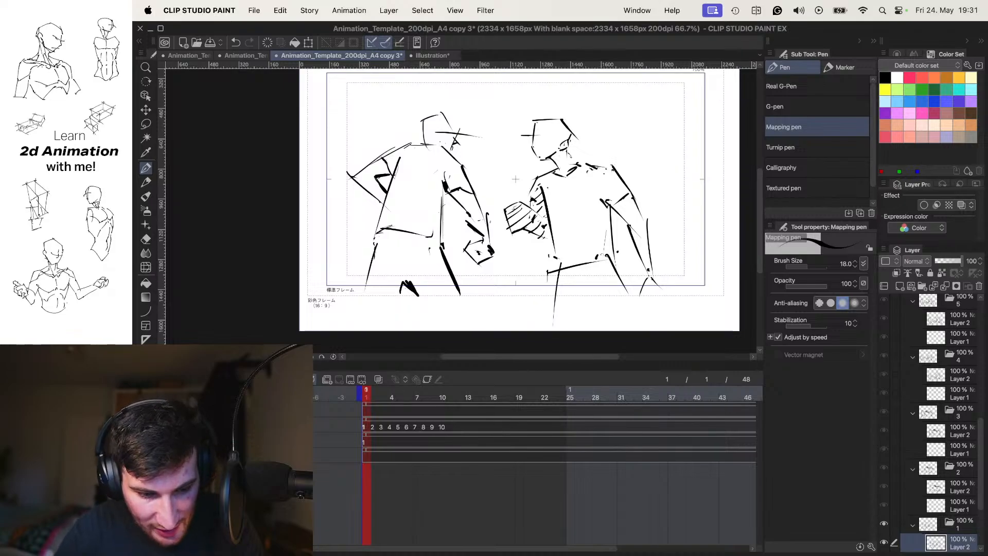
right_click(226, 427)
mouse_move(314, 285)
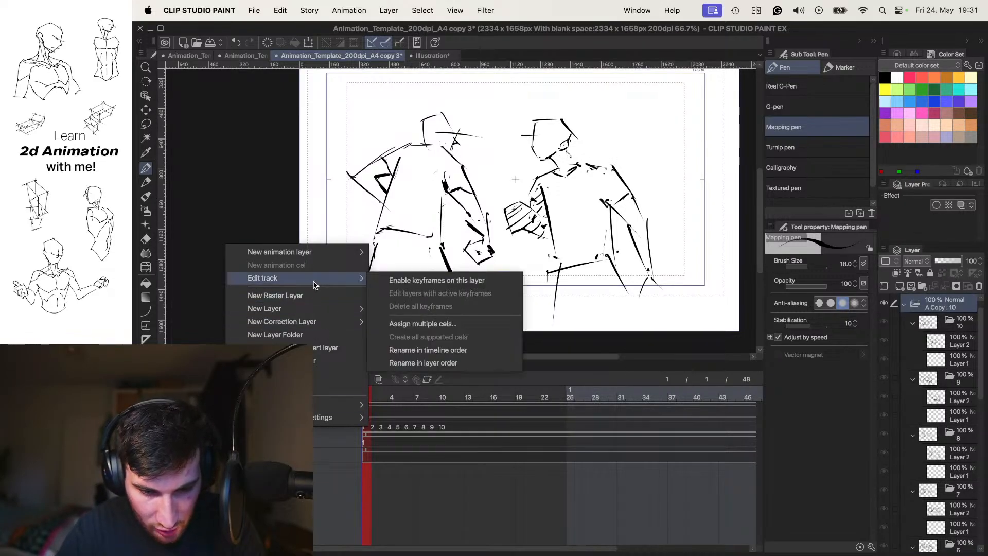
left_click(426, 324)
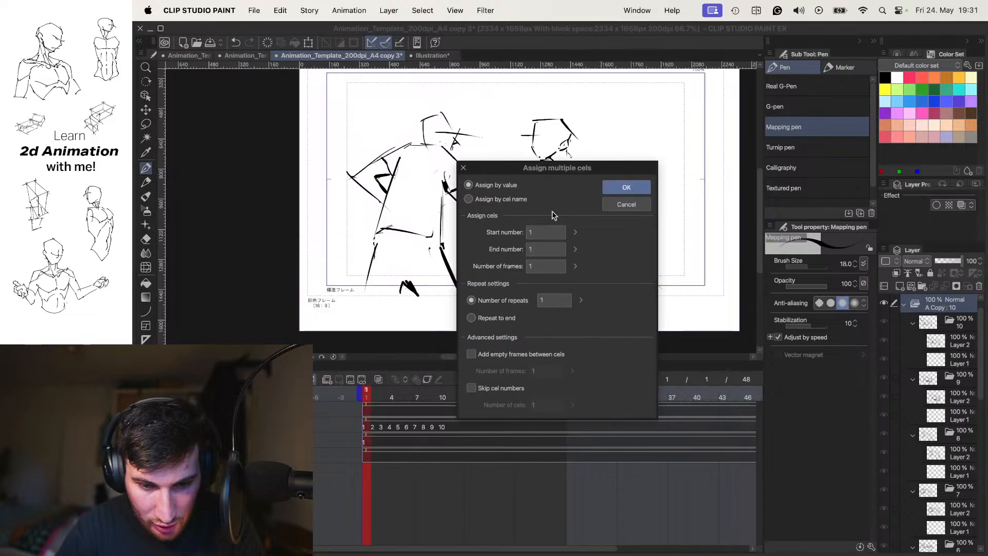
left_click(505, 201)
left_click(546, 266)
type("3")
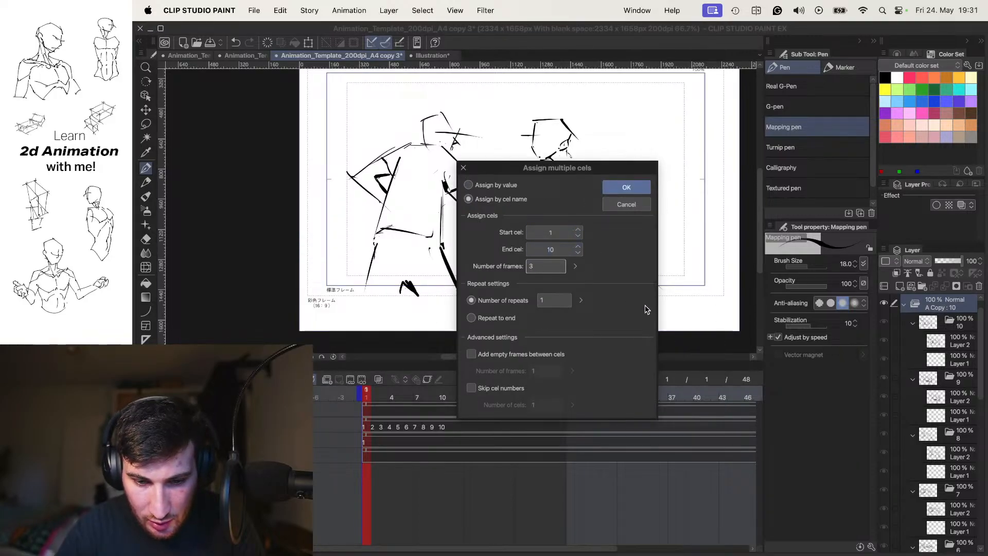
left_click(628, 187)
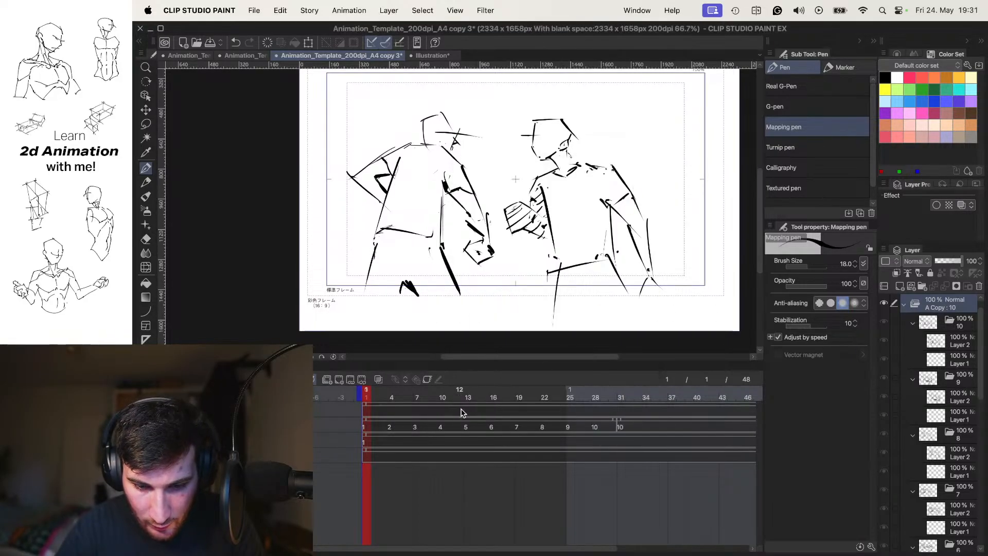
Step: Limit the playback range to the end of cel 10, preview the animation, and undo the three-frame timing
left_click_drag(493, 396, 623, 400)
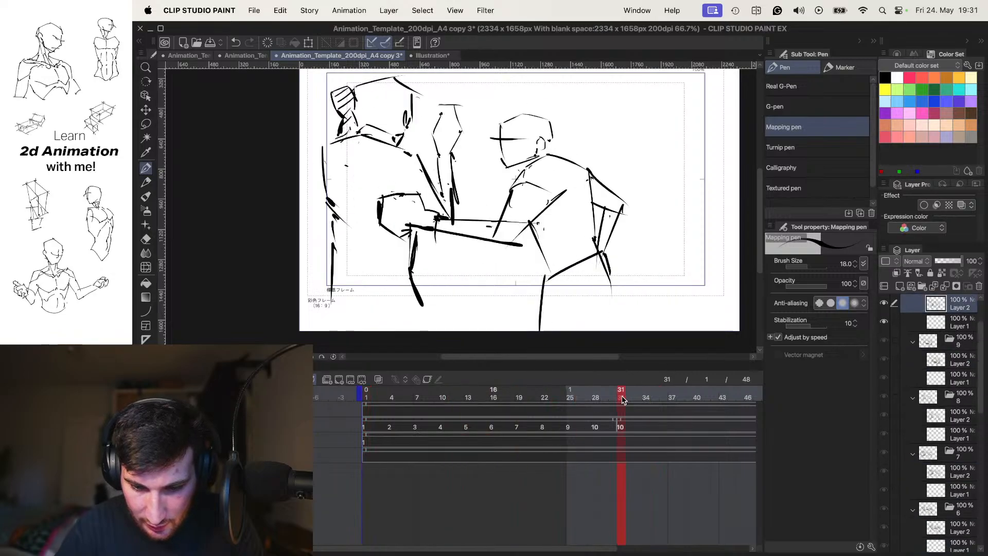
scroll(611, 496, "down", 3)
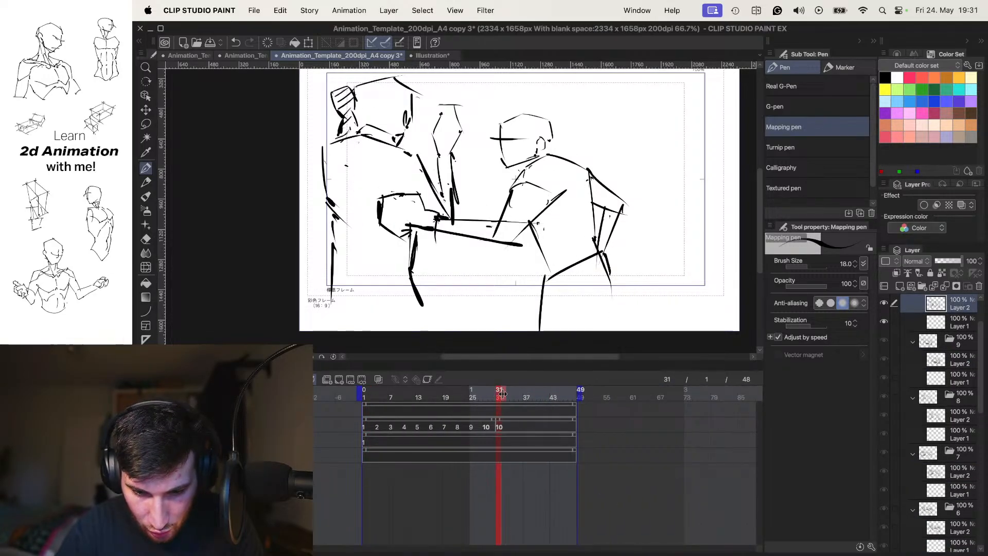
left_click_drag(496, 393, 495, 393)
key("space")
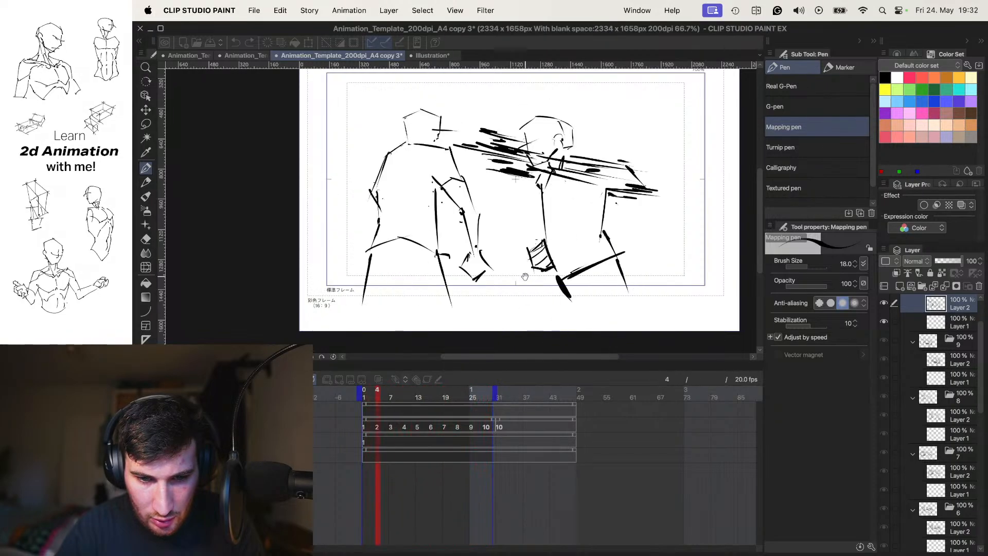
key("Tab")
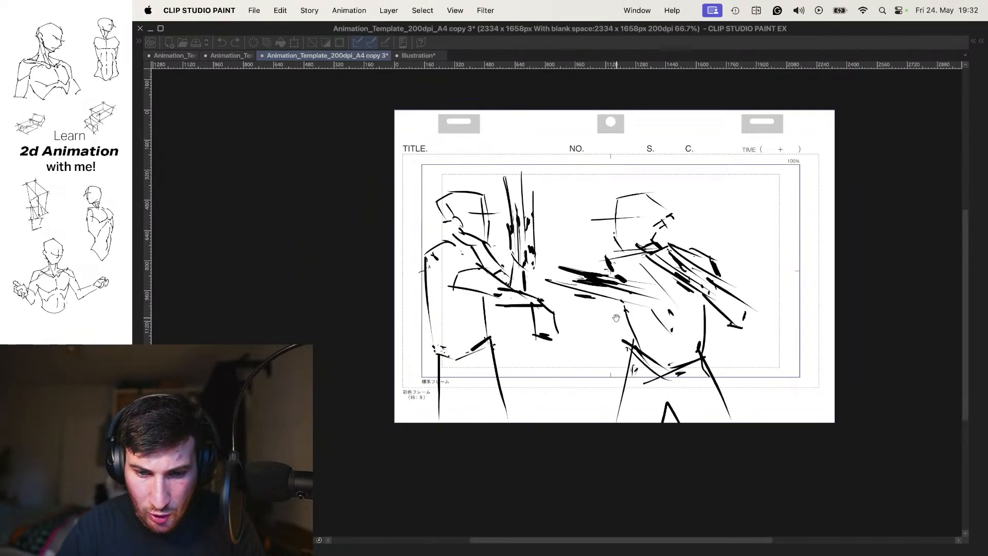
key("Tab")
key("super+z")
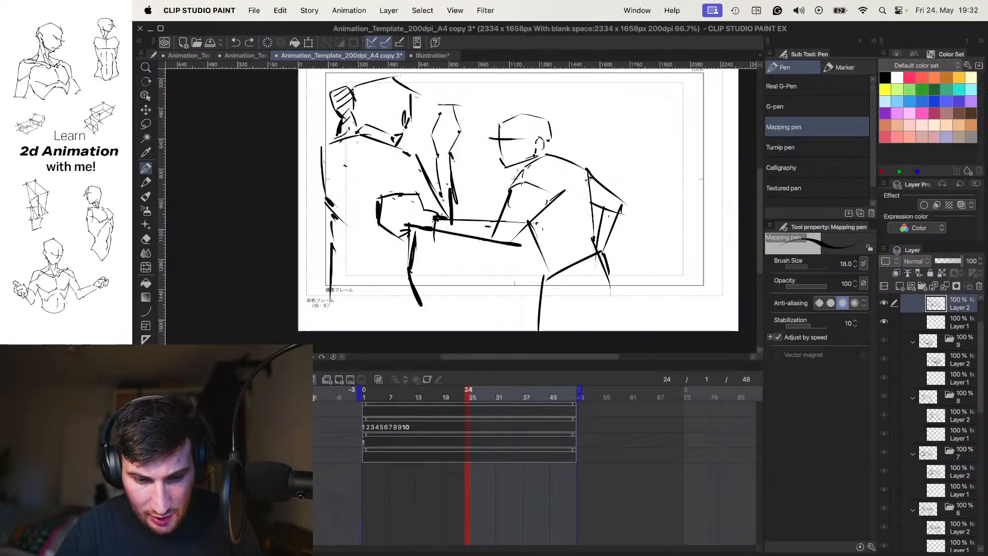
Step: Assign cels 1 to 10 by cel name with 2 frames each, starting from frame 1
left_click(339, 399)
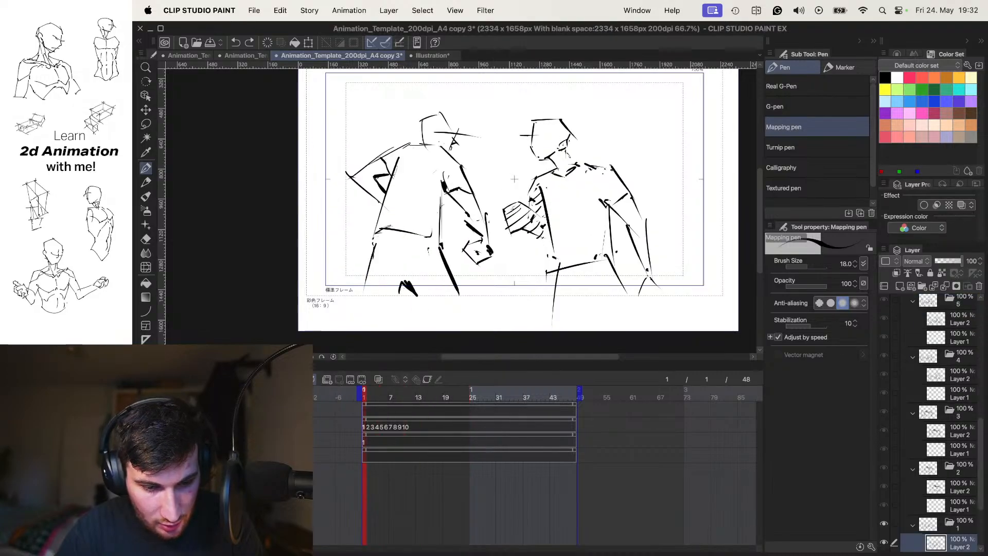
left_click(165, 366)
mouse_move(245, 136)
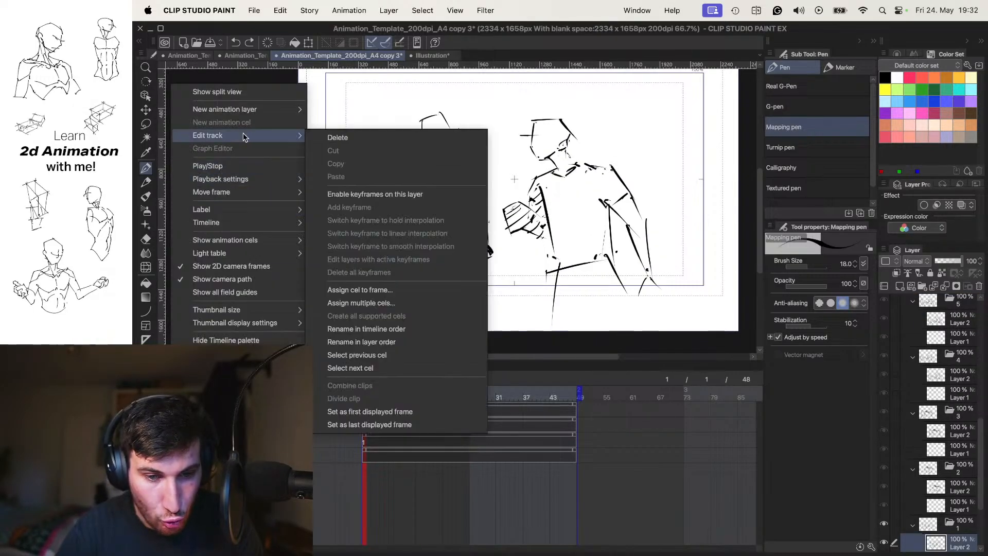
left_click(430, 304)
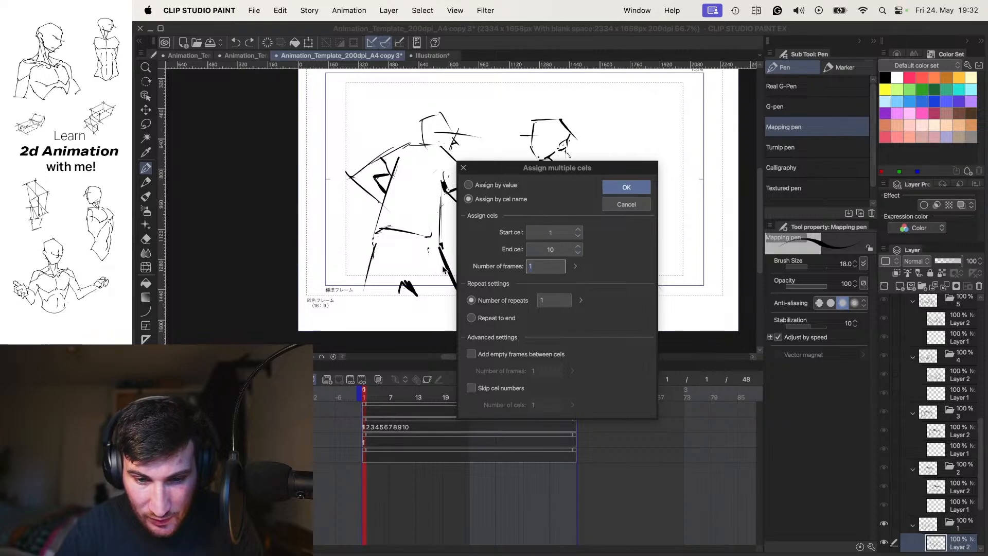
key("Return")
Step: Set the playback range to end at frame 20 and preview the looping animation with the palettes hidden
left_click(450, 402)
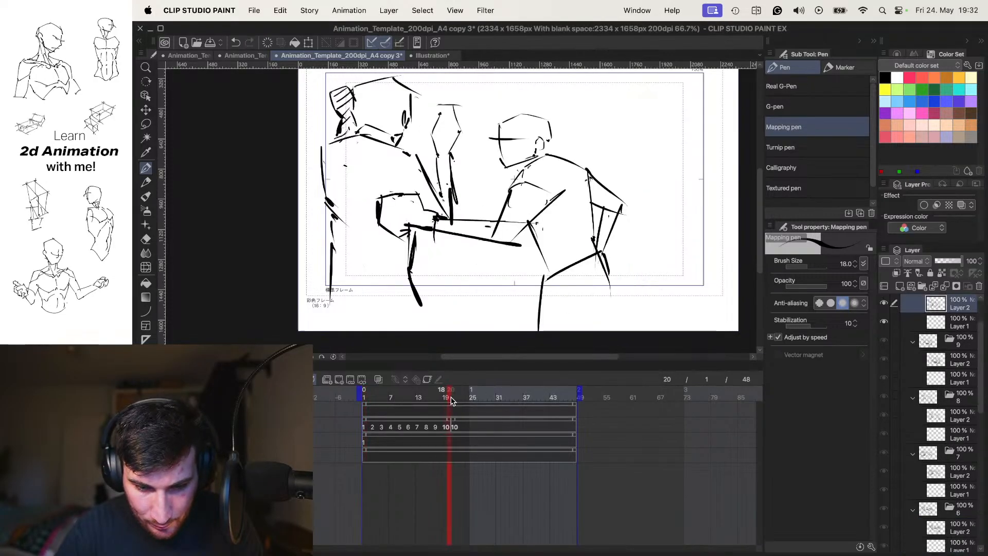
key("space")
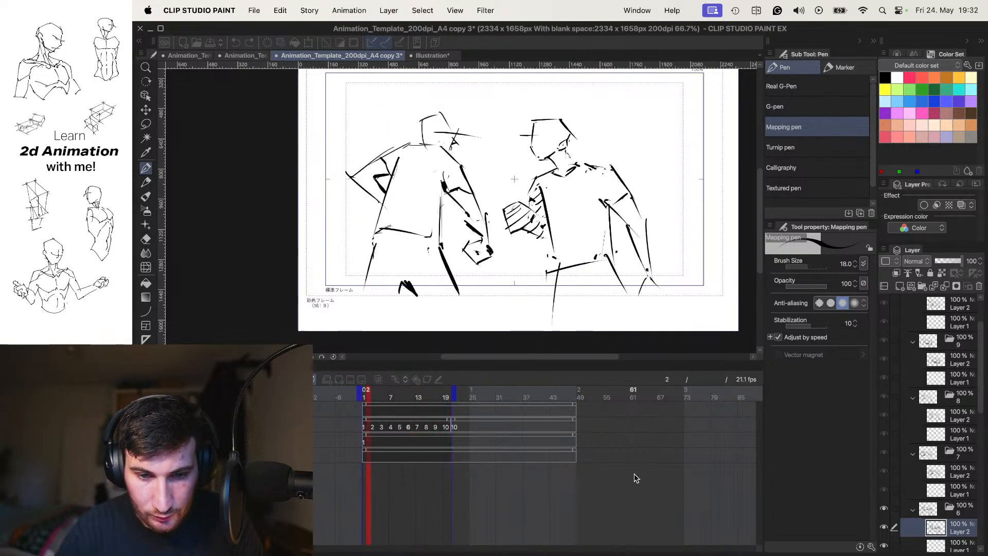
key("Tab")
scroll(601, 320, "up", 3)
scroll(600, 320, "down", 2)
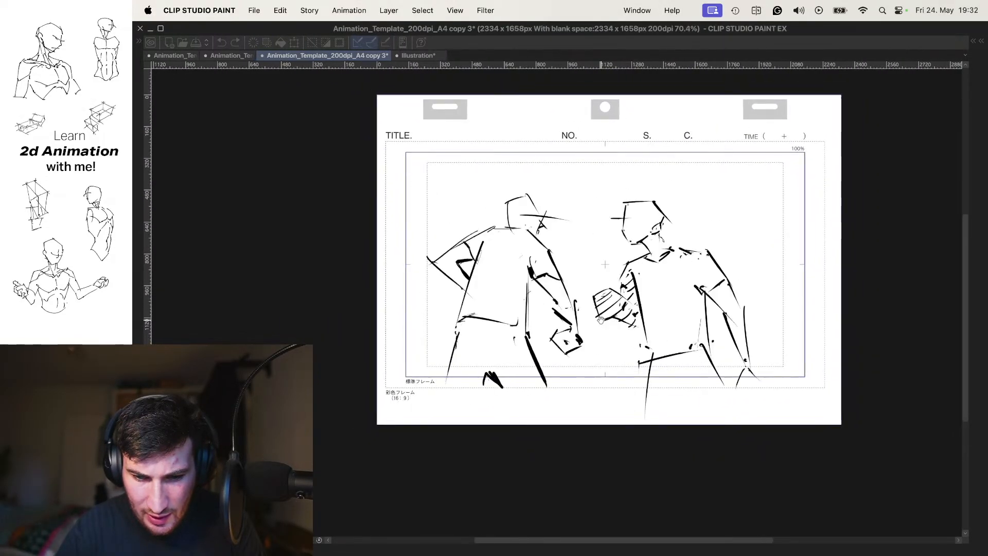
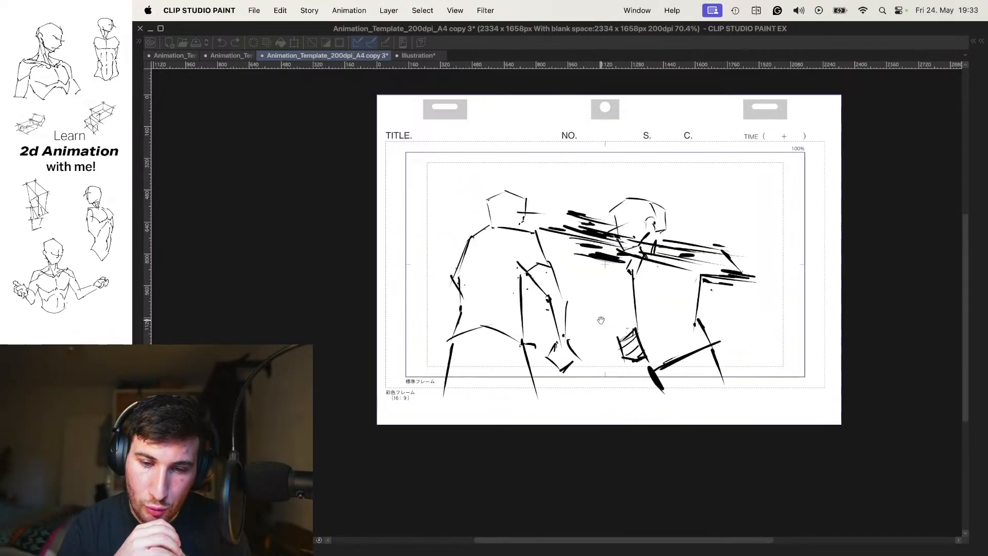
Step: Stop the playback and view the animation in Animation_Template_200dpi_A4 copy 2 with the palettes hidden
key("space")
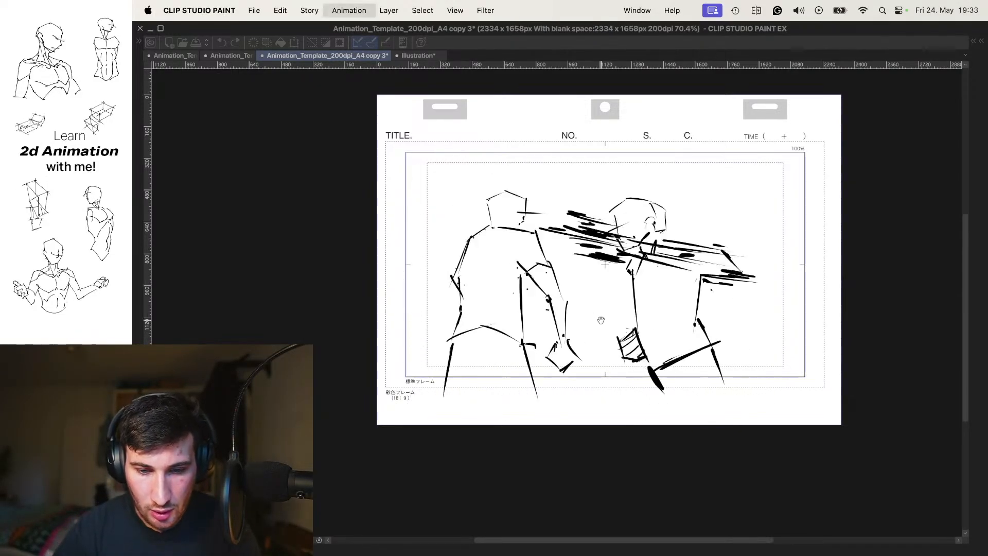
key("Tab")
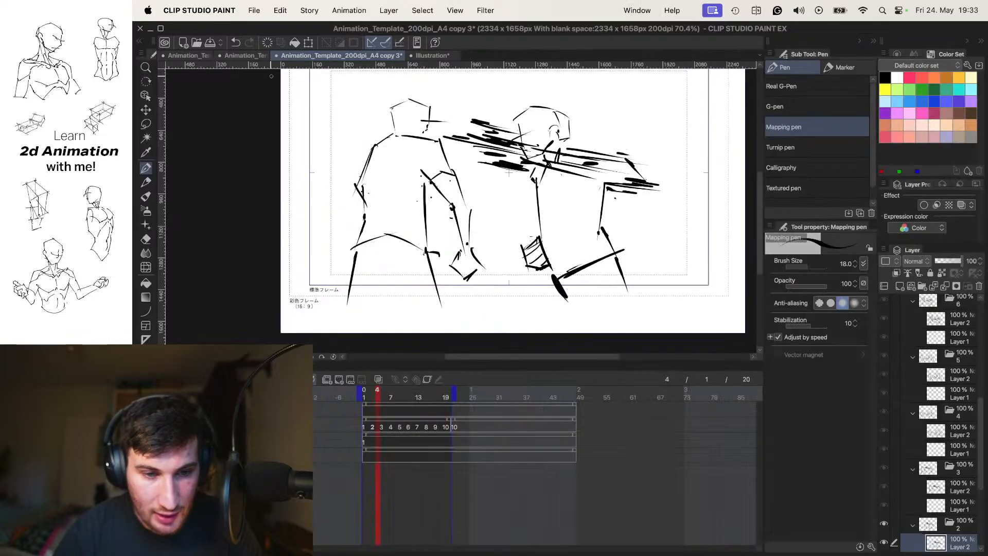
left_click(252, 56)
key("Tab")
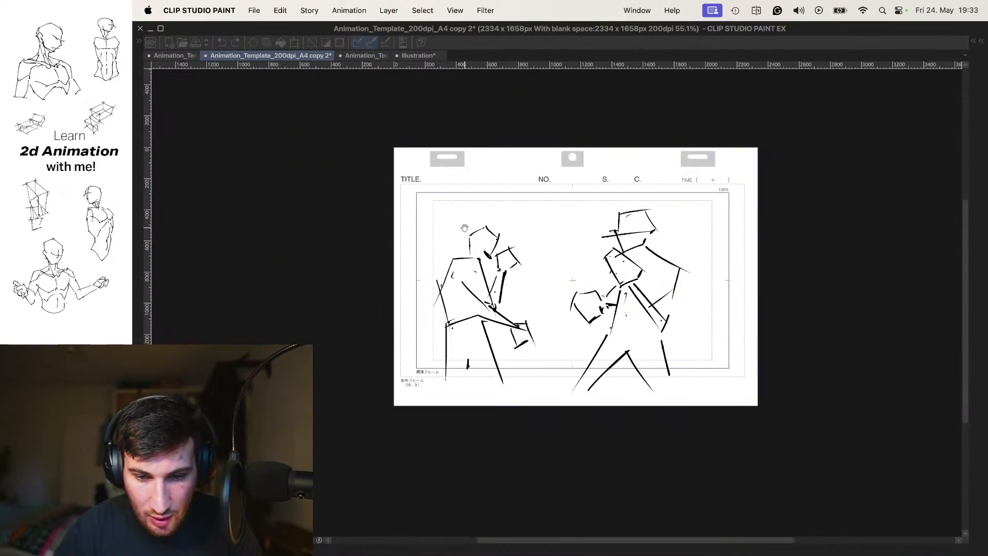
Step: Preview the current animation at a closer zoom, and play back the one in Animation_Template_200dpi_A4 copy 3
key("space")
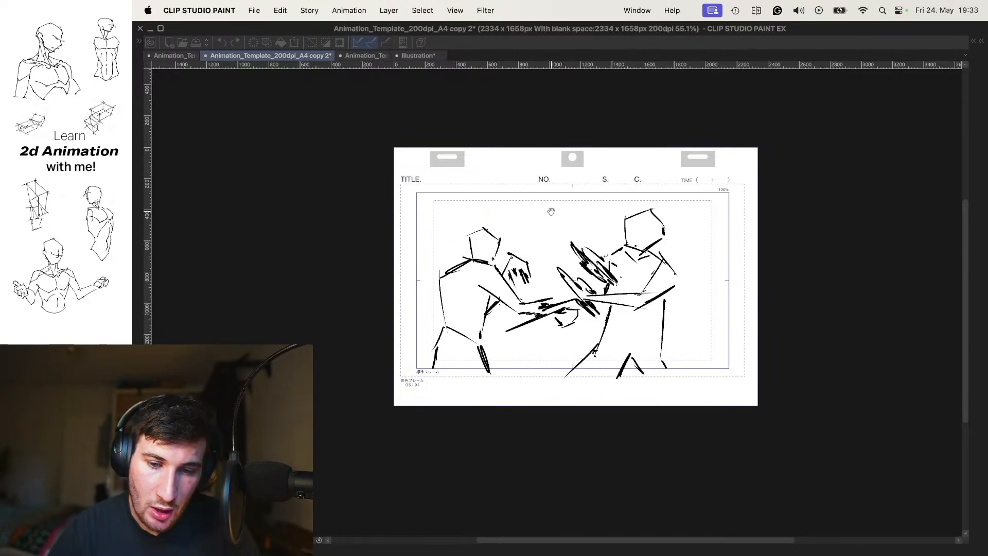
scroll(545, 204, "up", 2)
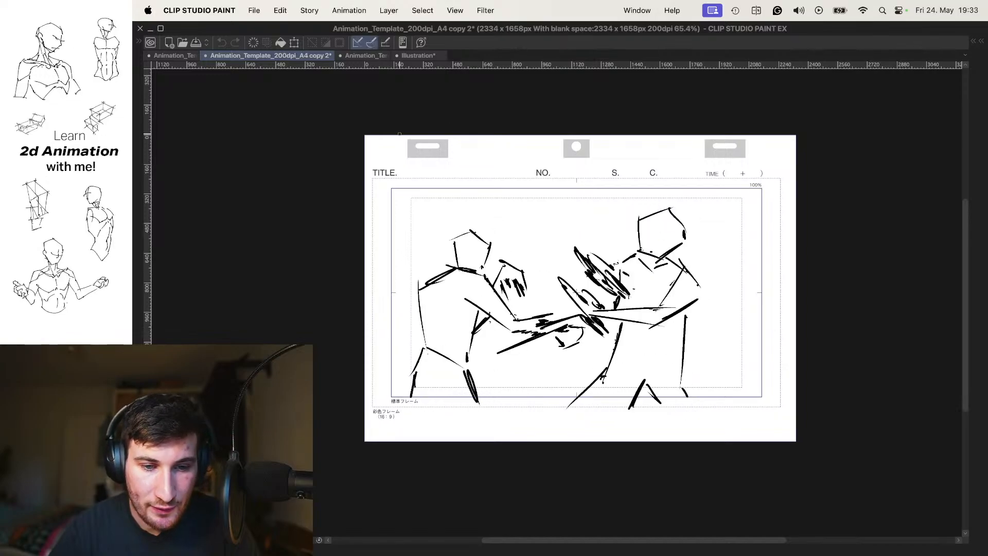
left_click(367, 56)
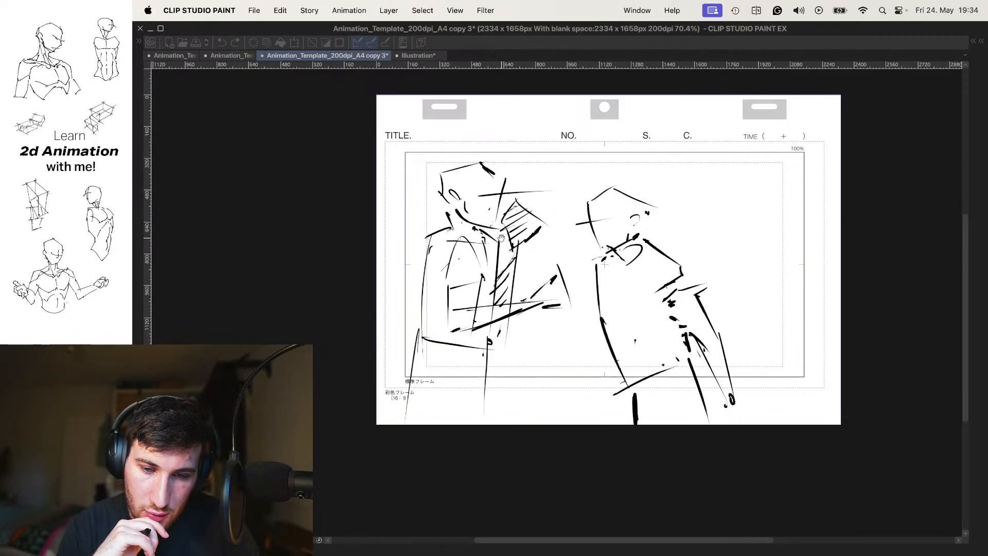
key("space")
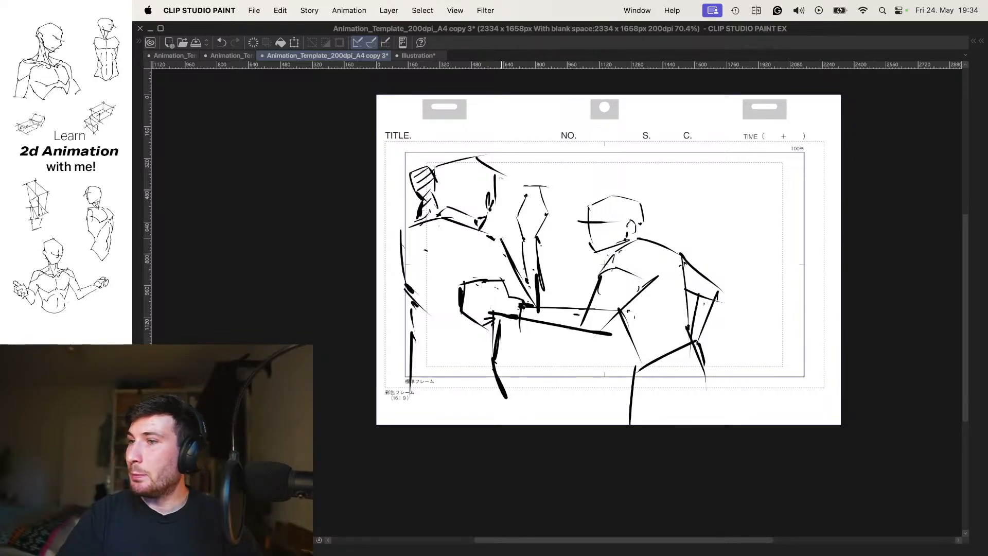
key("space")
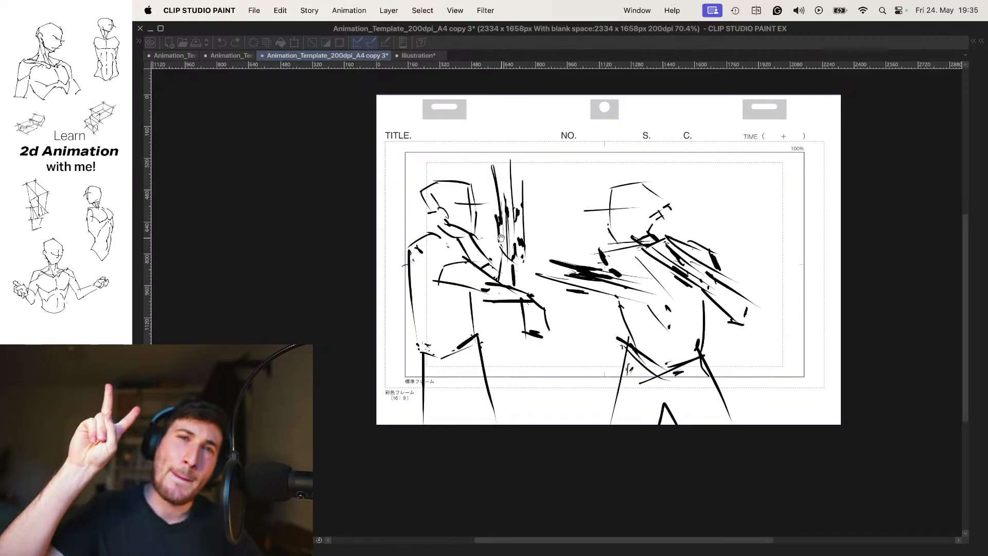
Step: Switch to OBS and change the live stream to the "Thank you for watching!" closing scene
key("super+Tab")
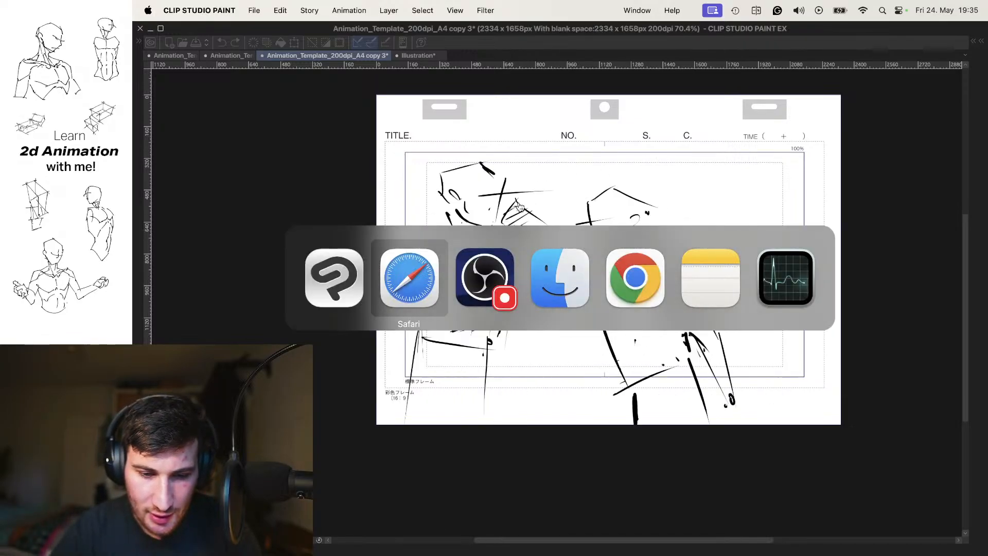
key("super+Tab")
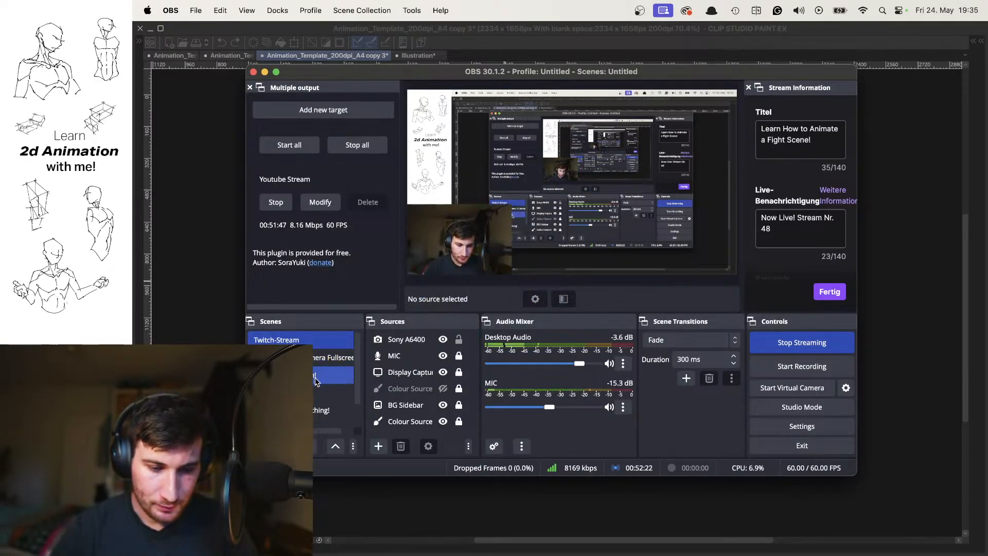
left_click(324, 410)
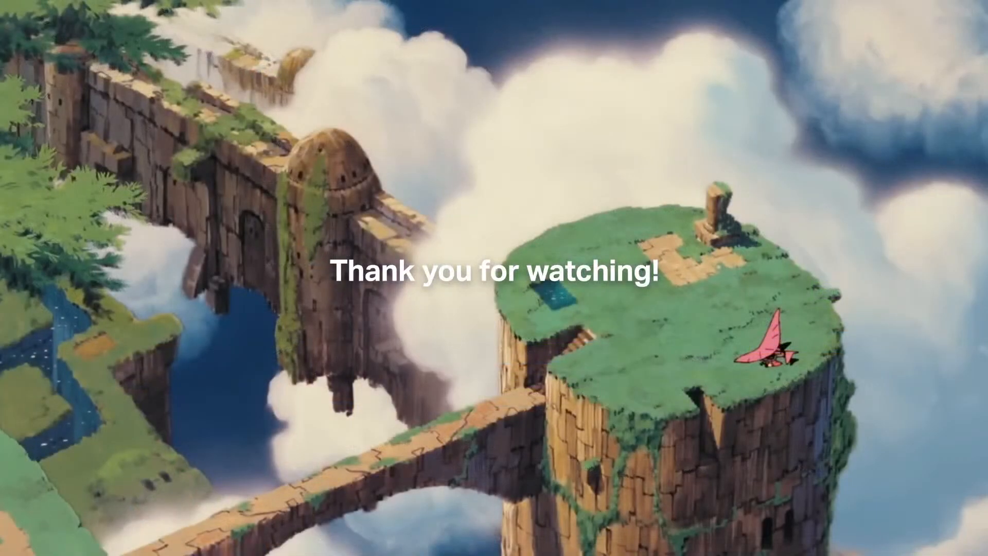